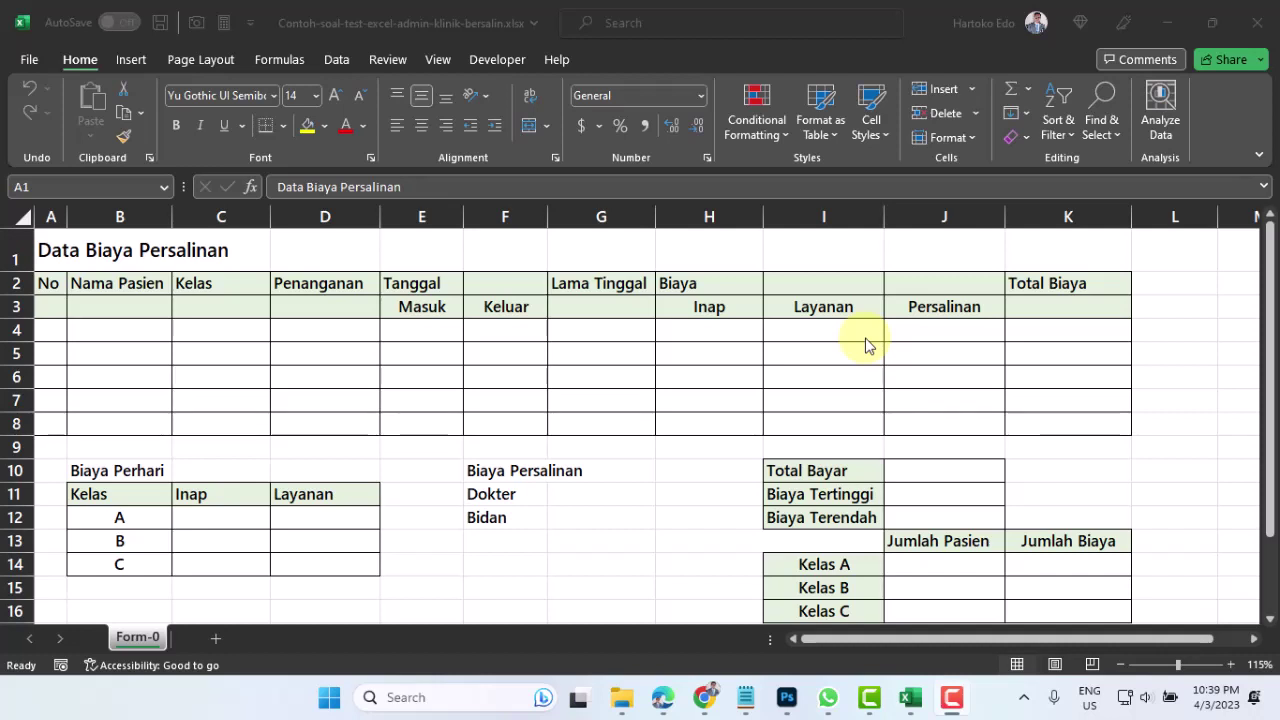
Review the table cells and check the current print preview before changing page setup.
{"action": "left_click", "coordinate": [53, 253]}
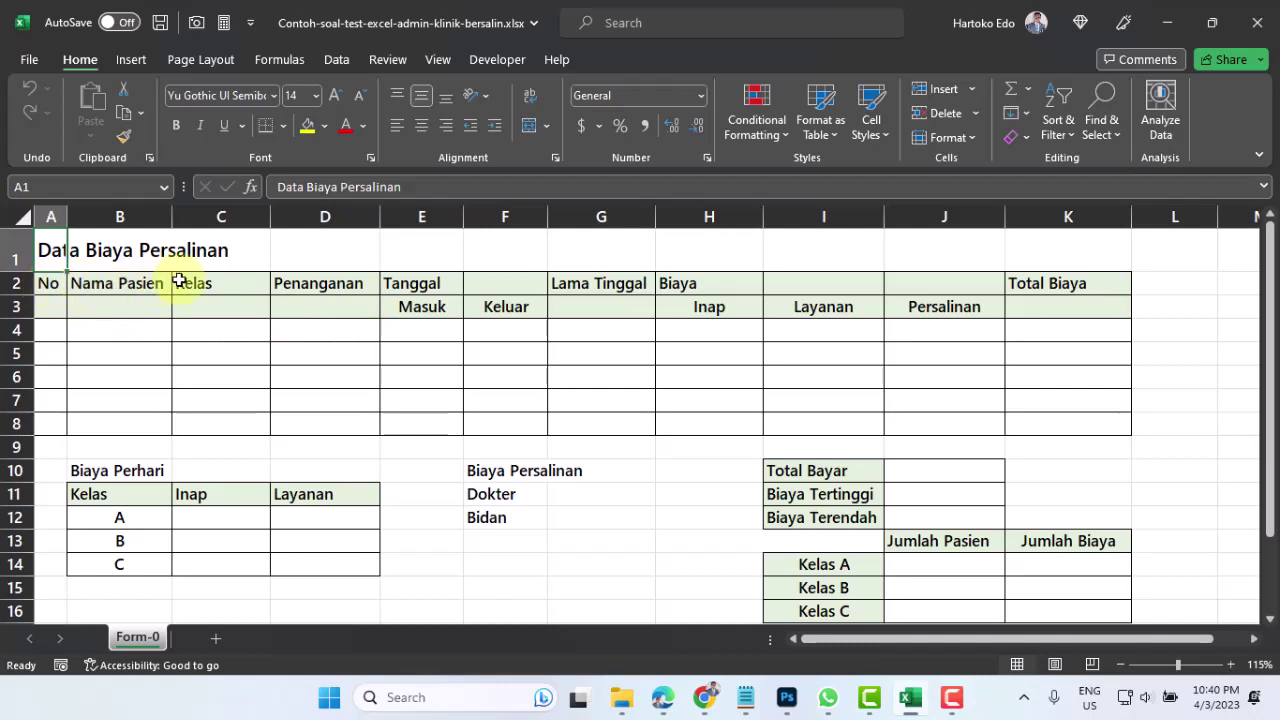
{"action": "left_click_drag", "start_coordinate": [1055, 284], "coordinate": [1053, 422]}
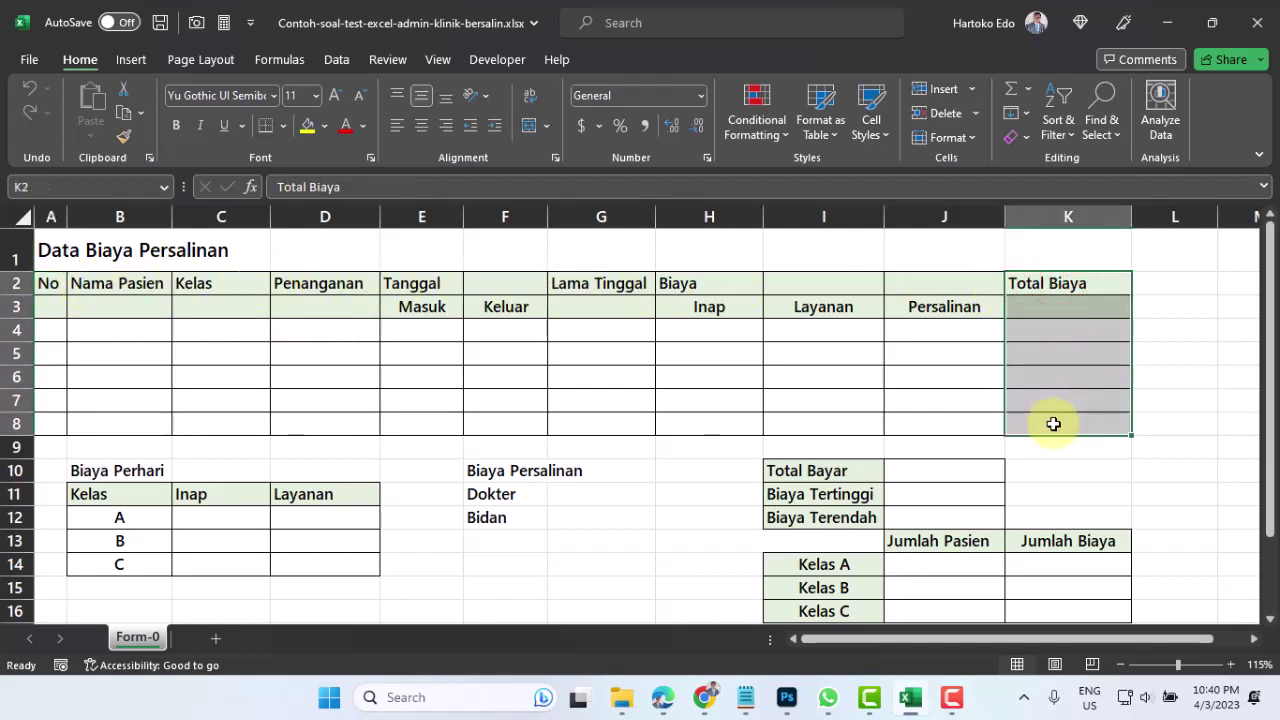
{"action": "left_click", "coordinate": [48, 331]}
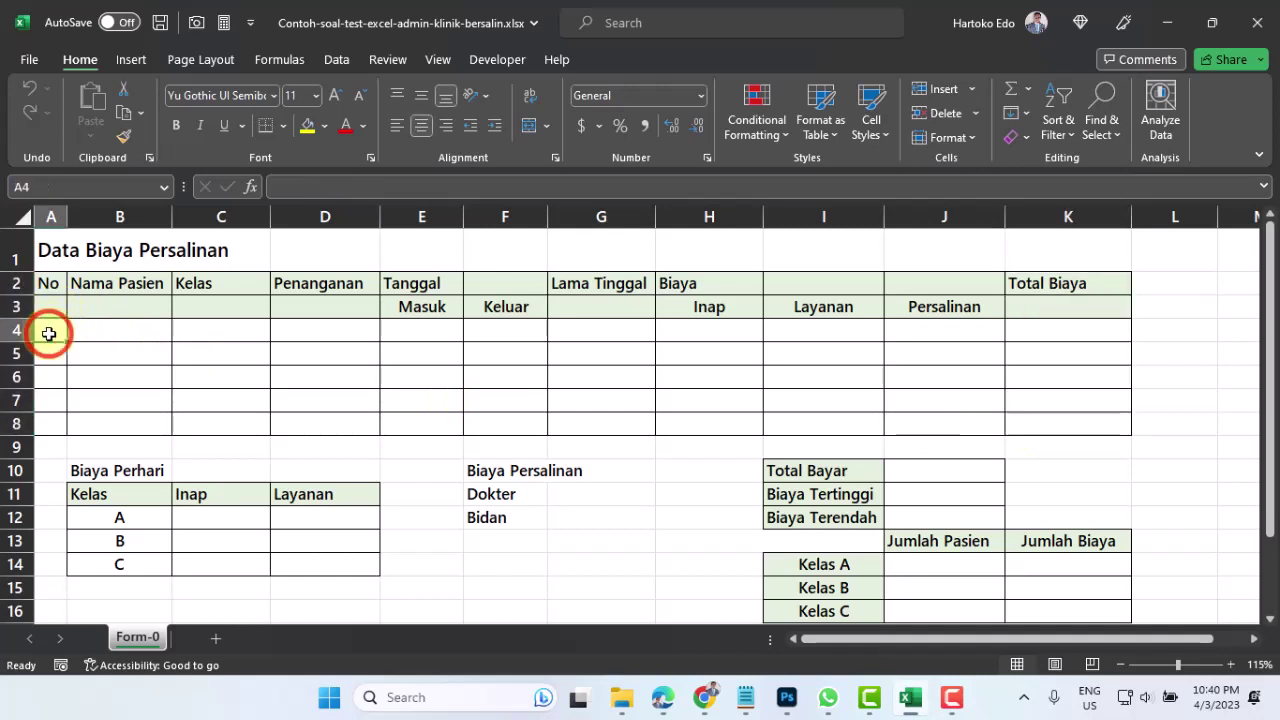
{"action": "left_click", "coordinate": [57, 253]}
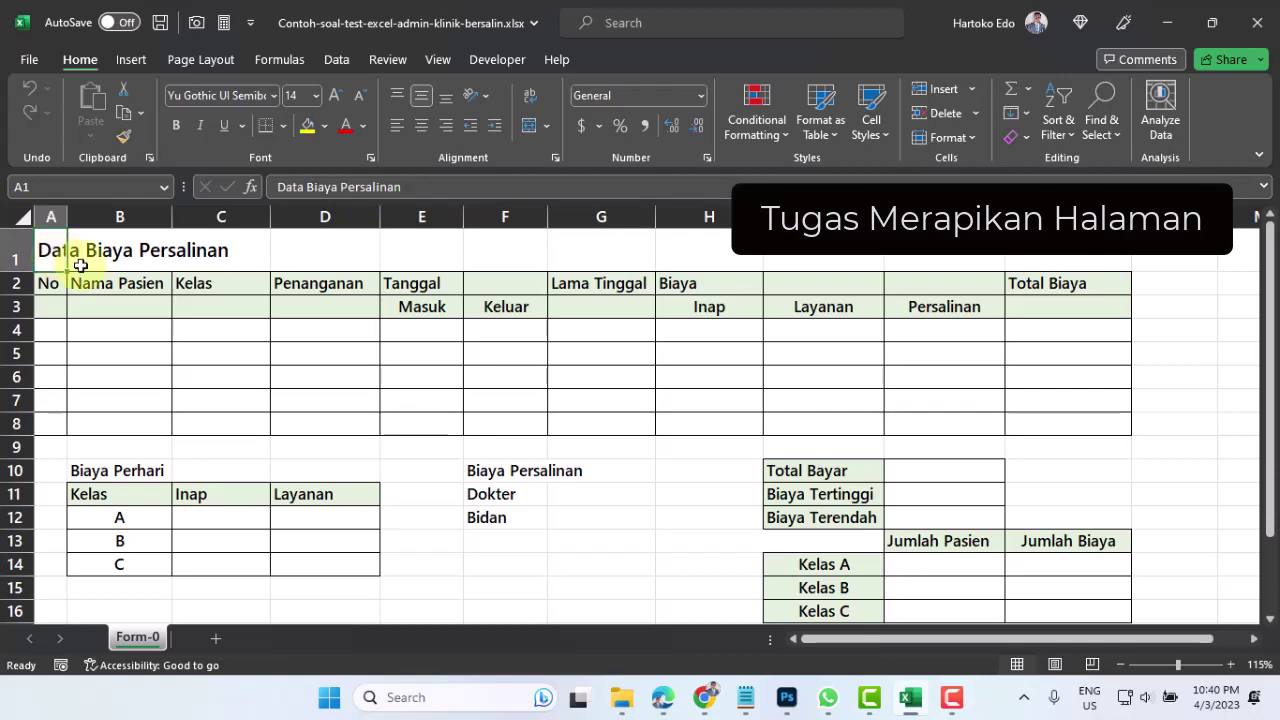
{"action": "scroll", "coordinate": [941, 490], "scroll_direction": "down", "scroll_amount": 2}
{"action": "scroll", "coordinate": [941, 490], "scroll_direction": "down", "scroll_amount": 3}
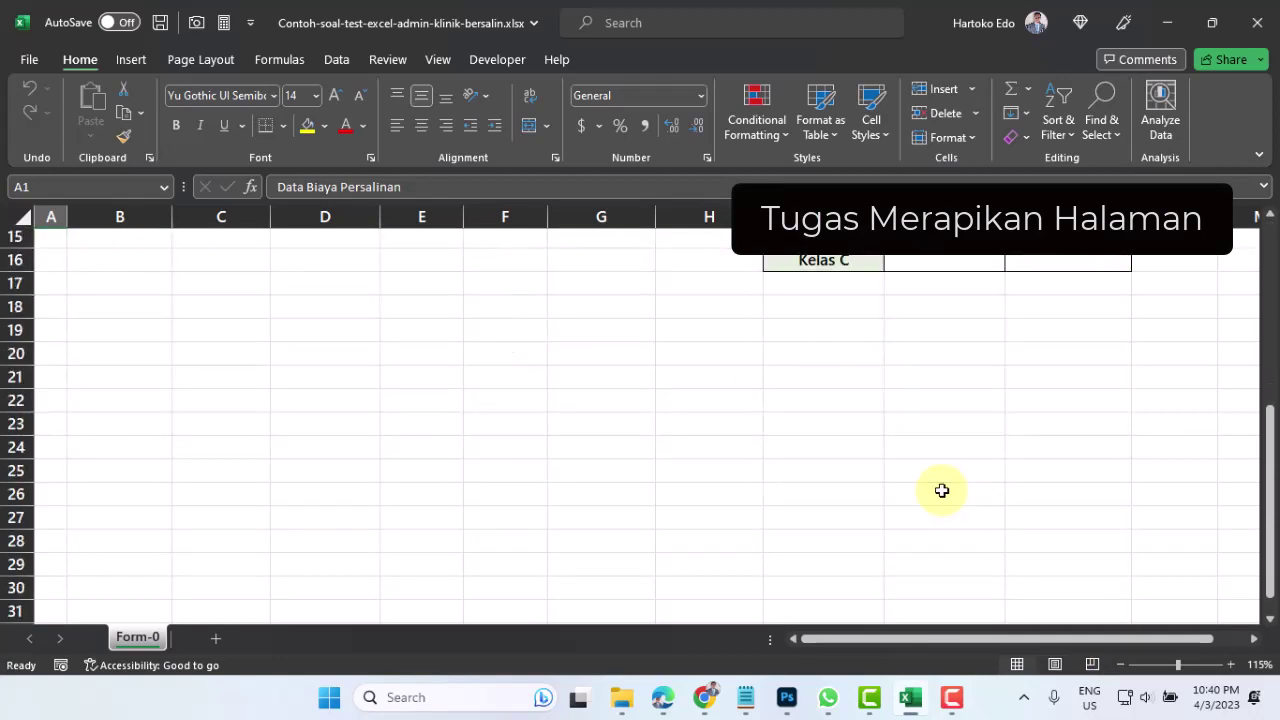
{"action": "scroll", "coordinate": [941, 490], "scroll_direction": "up", "scroll_amount": 3}
{"action": "scroll", "coordinate": [941, 490], "scroll_direction": "up", "scroll_amount": 2}
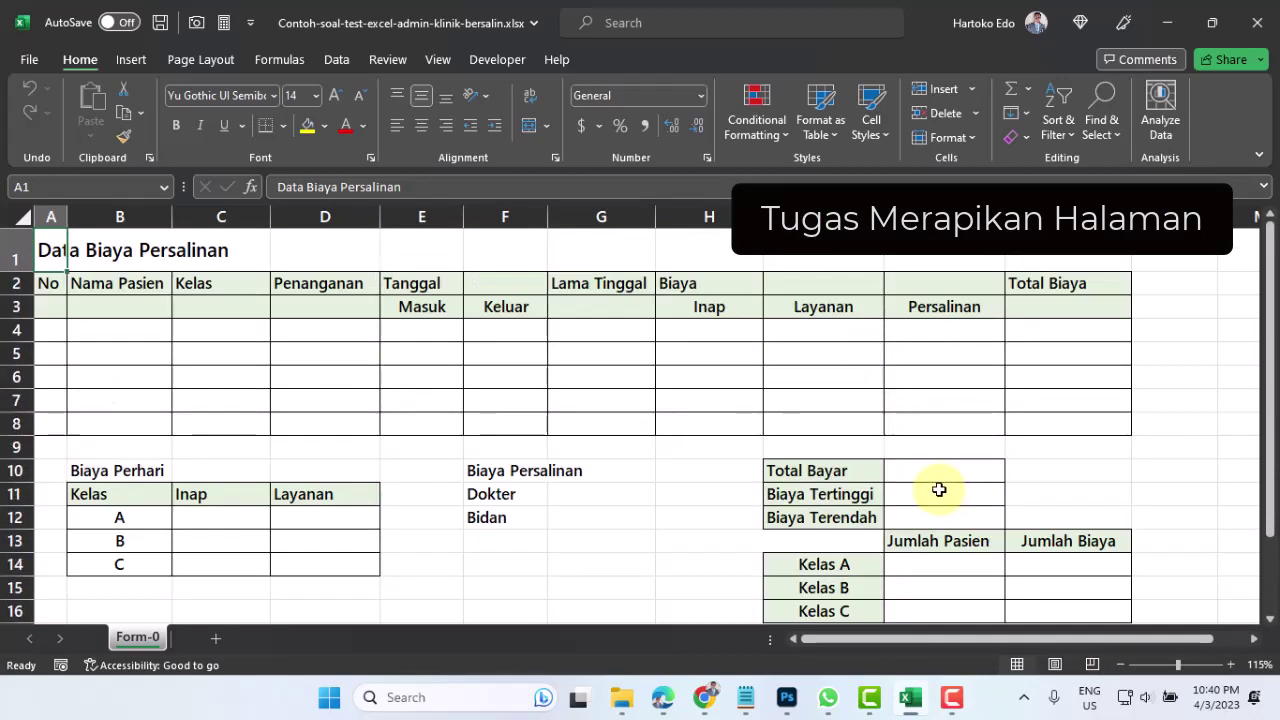
{"action": "left_click", "coordinate": [32, 66]}
{"action": "left_click", "coordinate": [62, 344]}
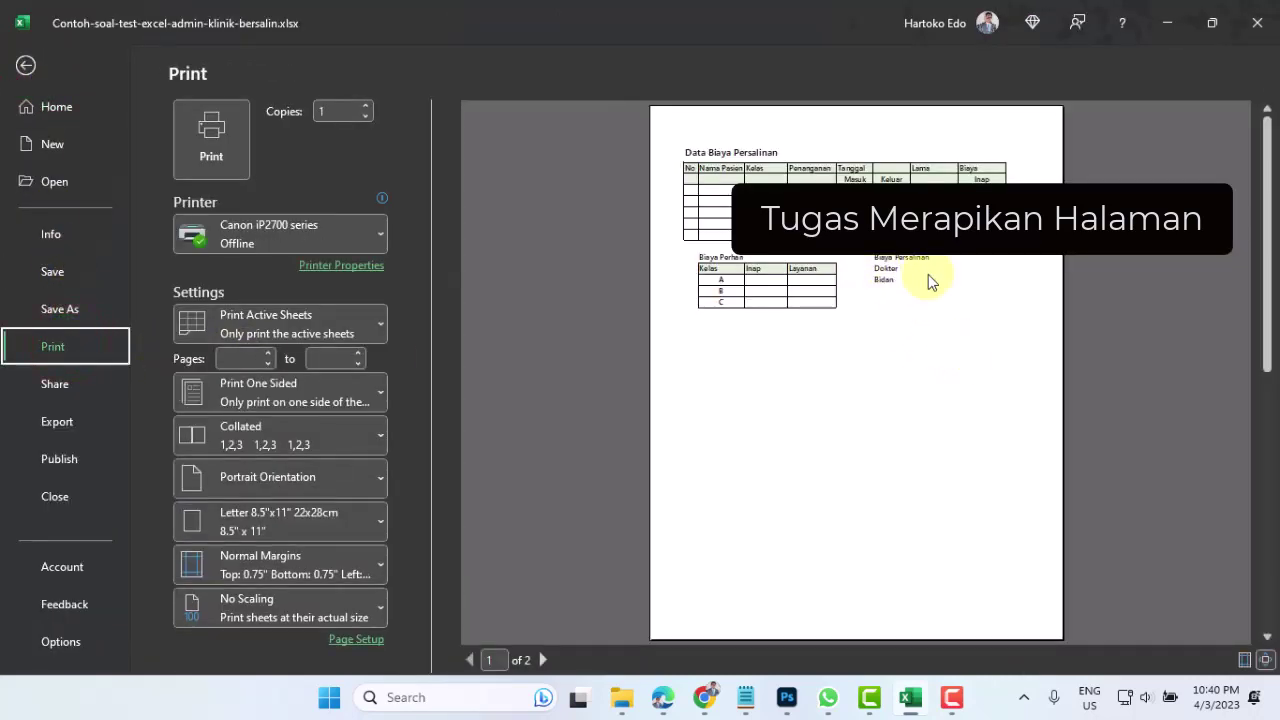
{"action": "left_click", "coordinate": [25, 65]}
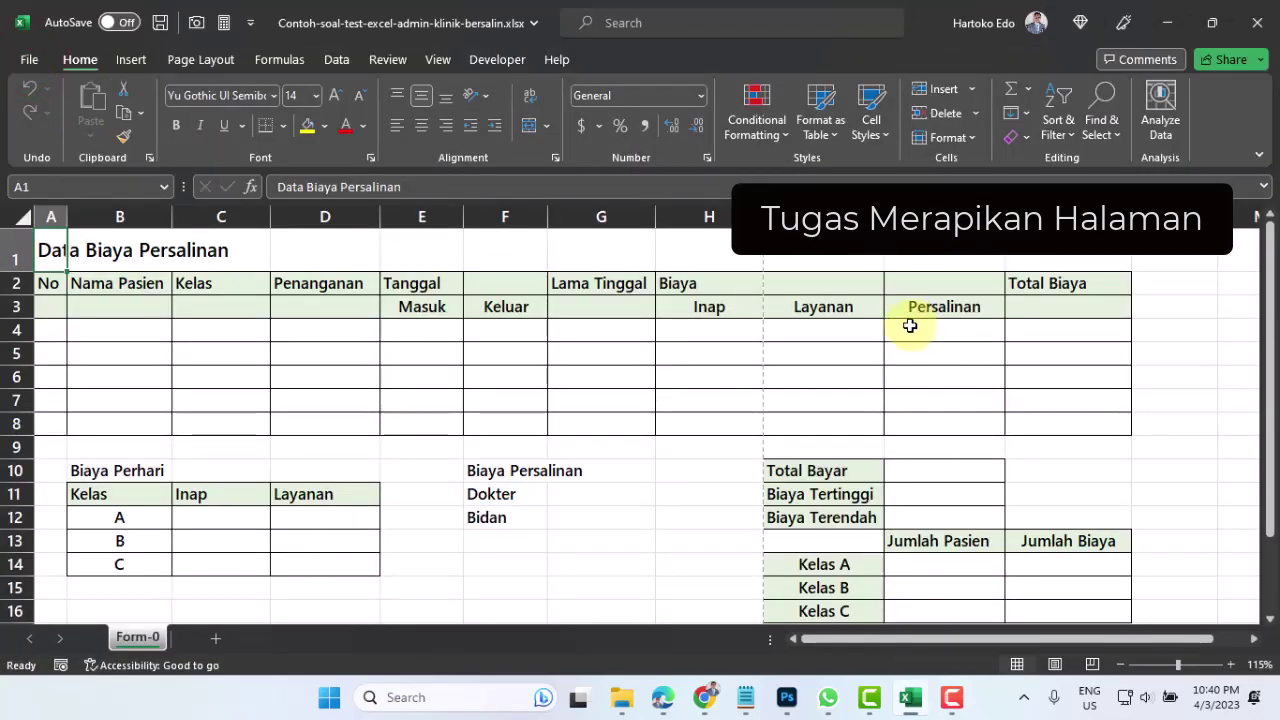
Set the page to A4 paper, landscape orientation, with Narrow margins.
{"action": "left_click", "coordinate": [203, 64]}
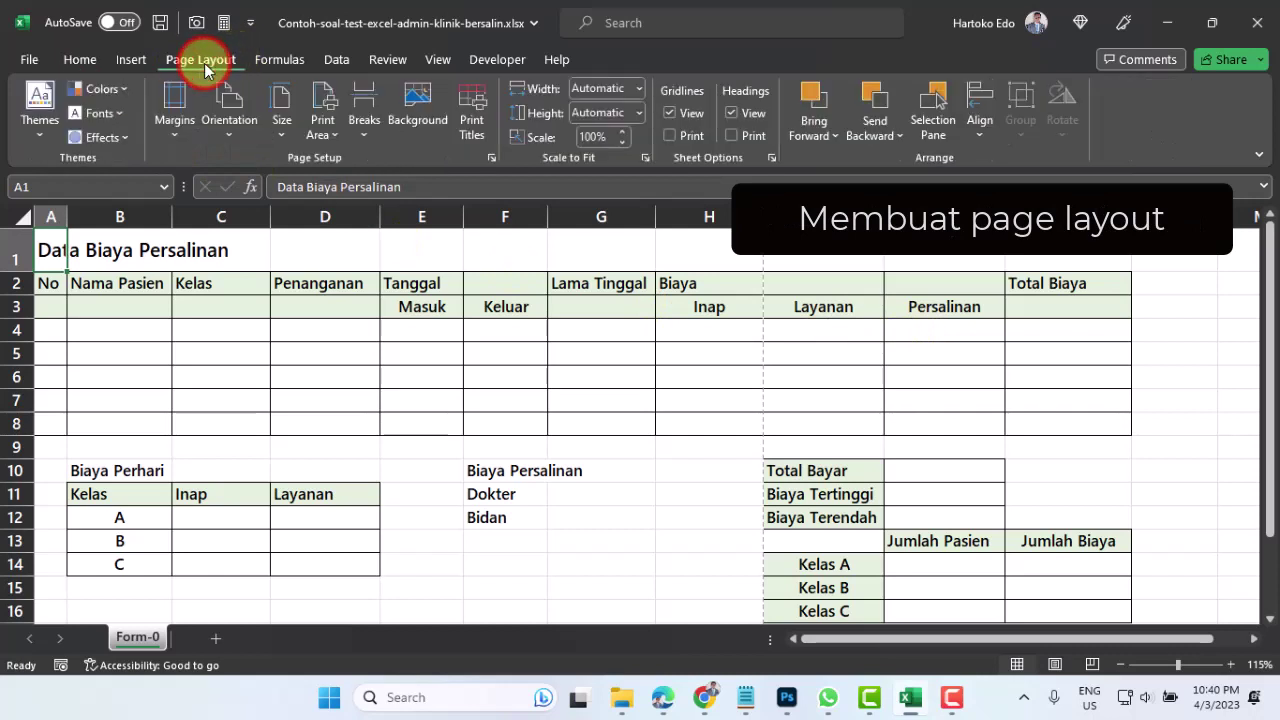
{"action": "left_click", "coordinate": [288, 140]}
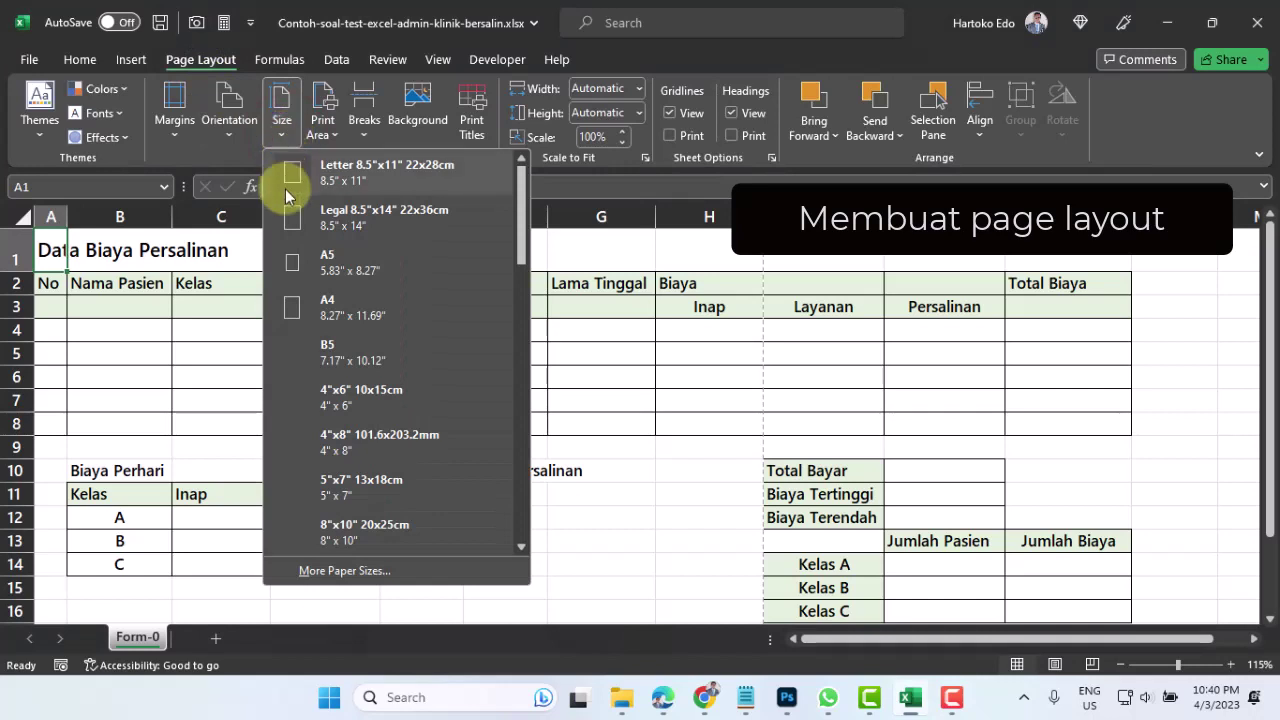
{"action": "left_click", "coordinate": [341, 316]}
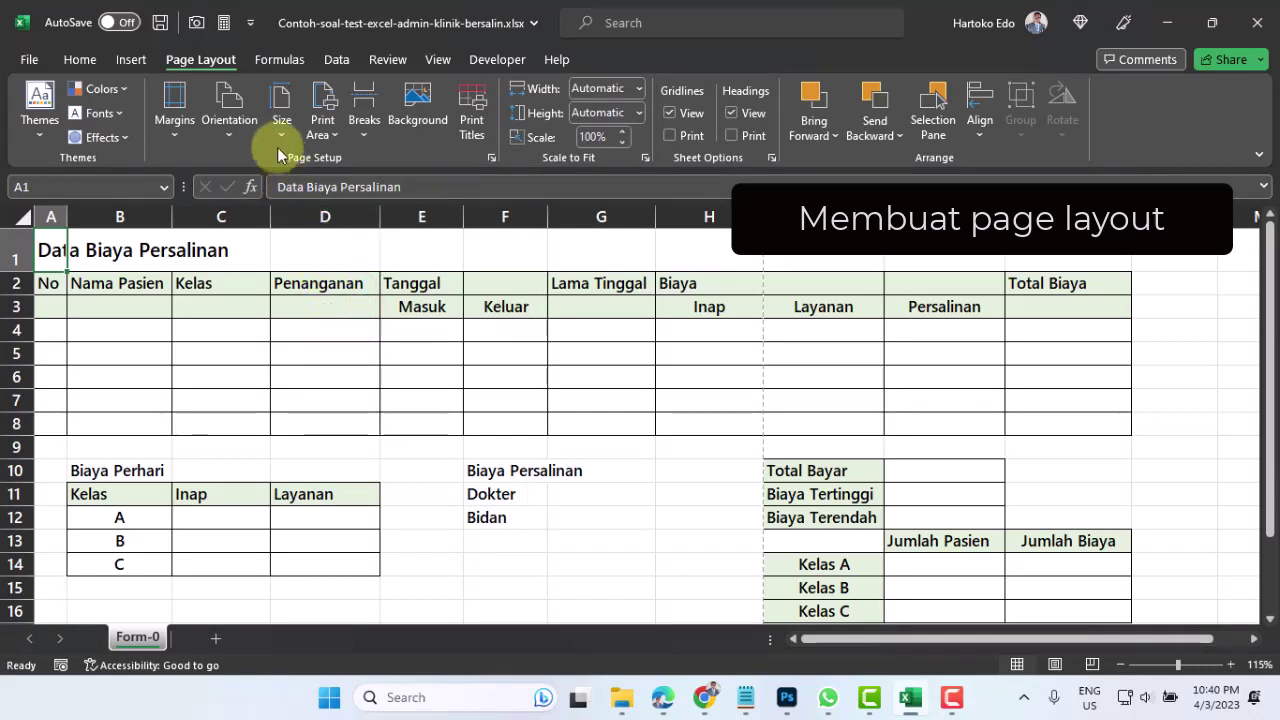
{"action": "left_click", "coordinate": [232, 133]}
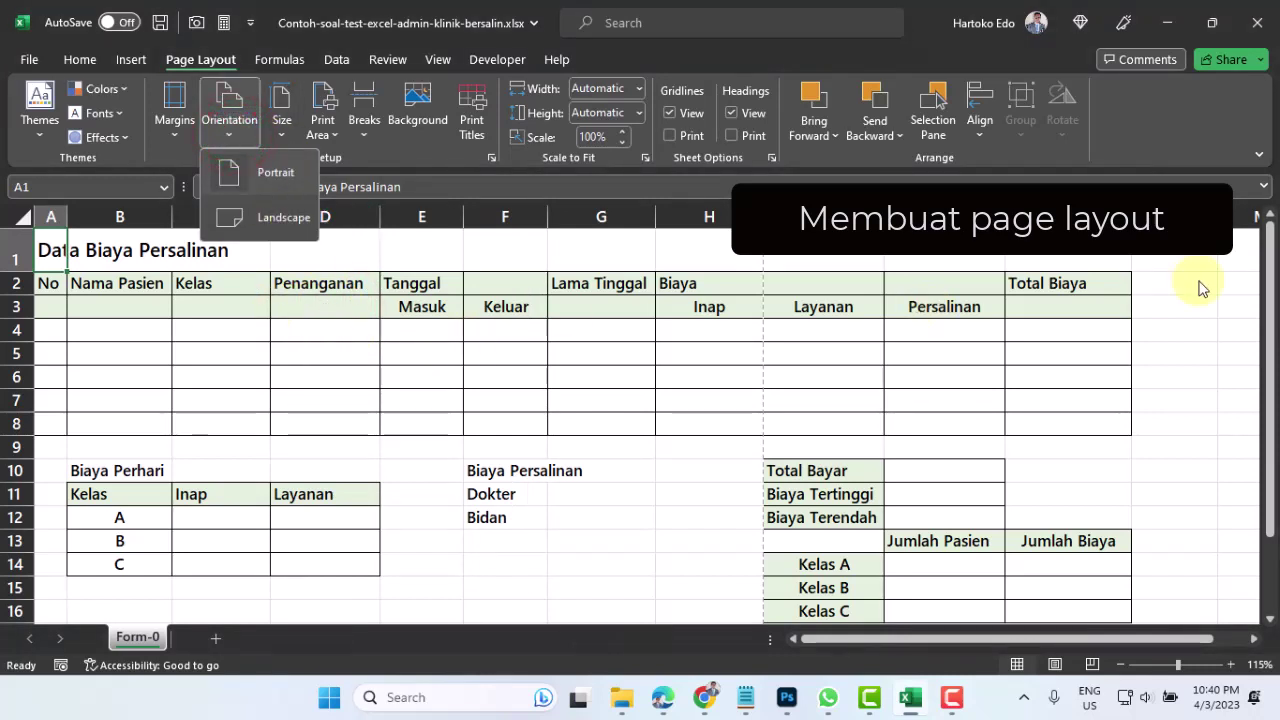
{"action": "left_click", "coordinate": [279, 216]}
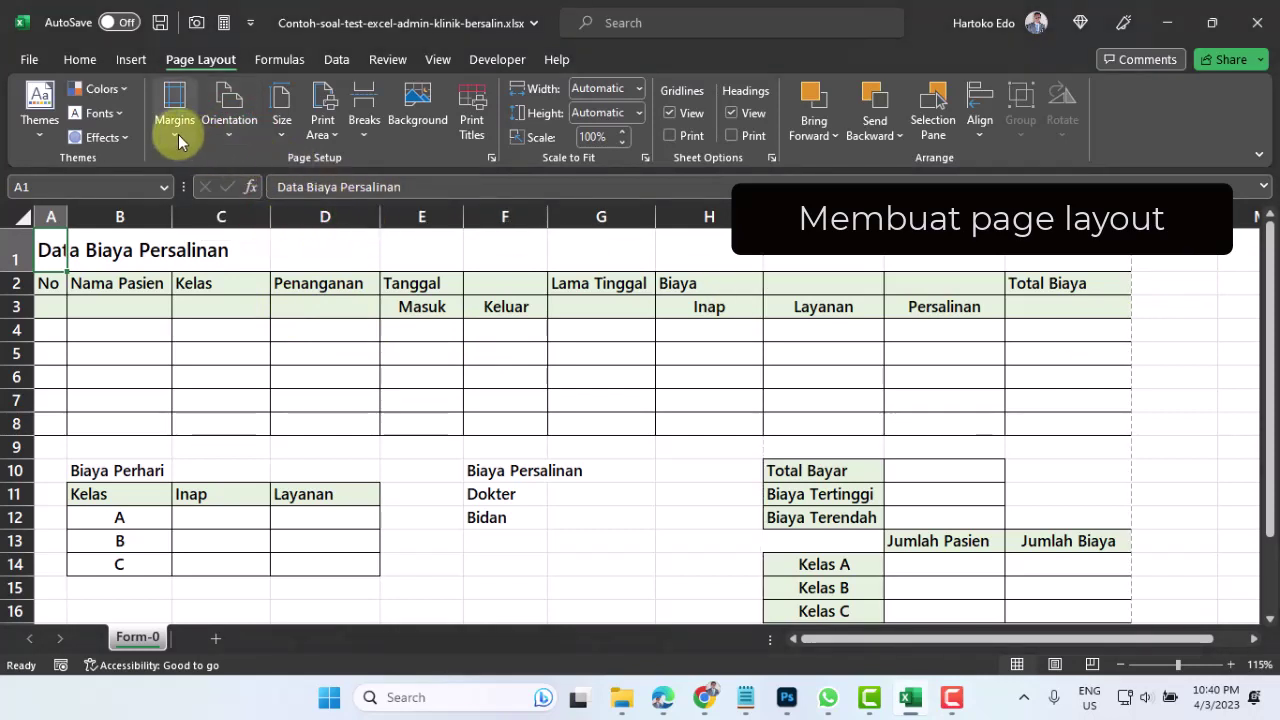
{"action": "left_click", "coordinate": [176, 135]}
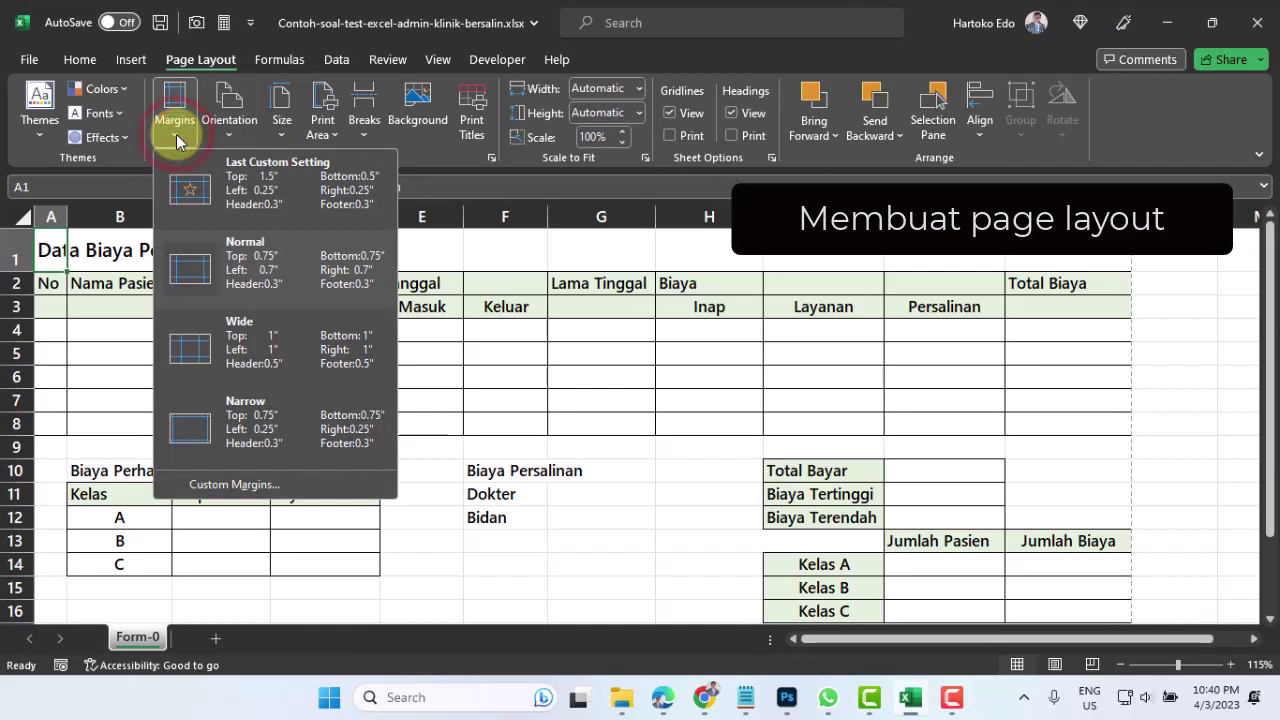
{"action": "left_click", "coordinate": [257, 421]}
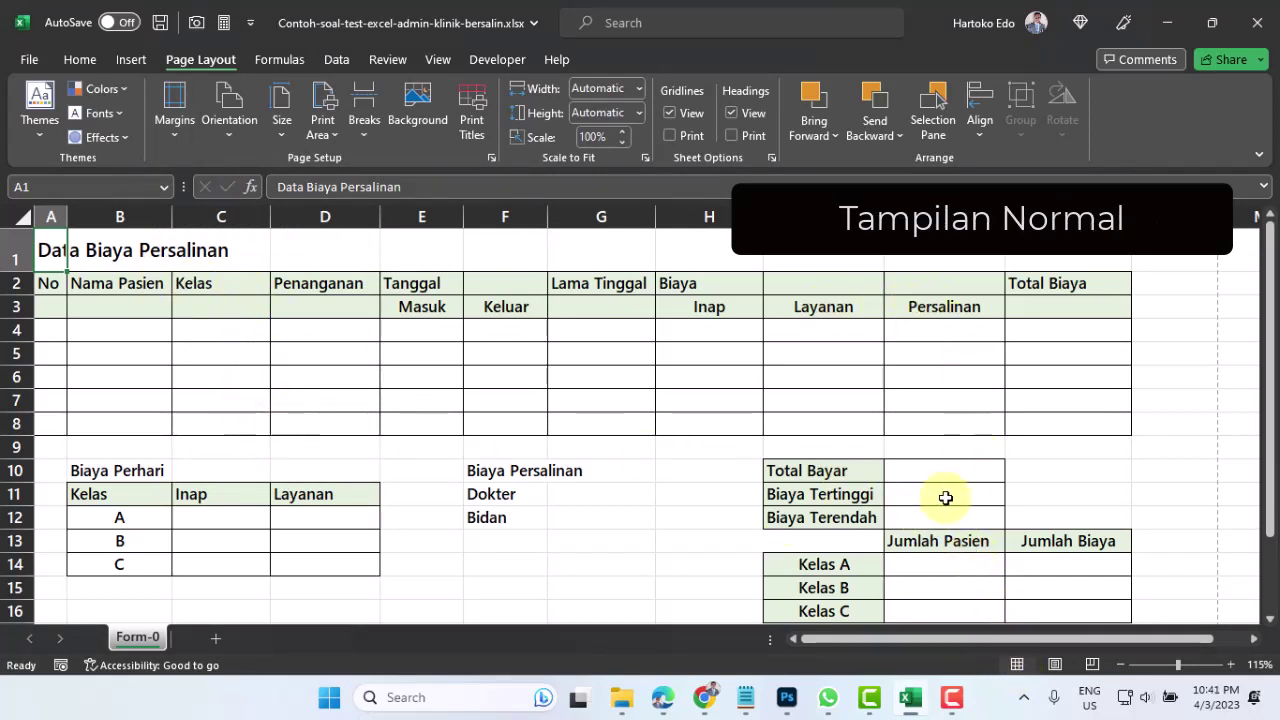
Switch to Page Layout view and confirm the form fits on page 1 of 1.
{"action": "left_click", "coordinate": [1055, 665]}
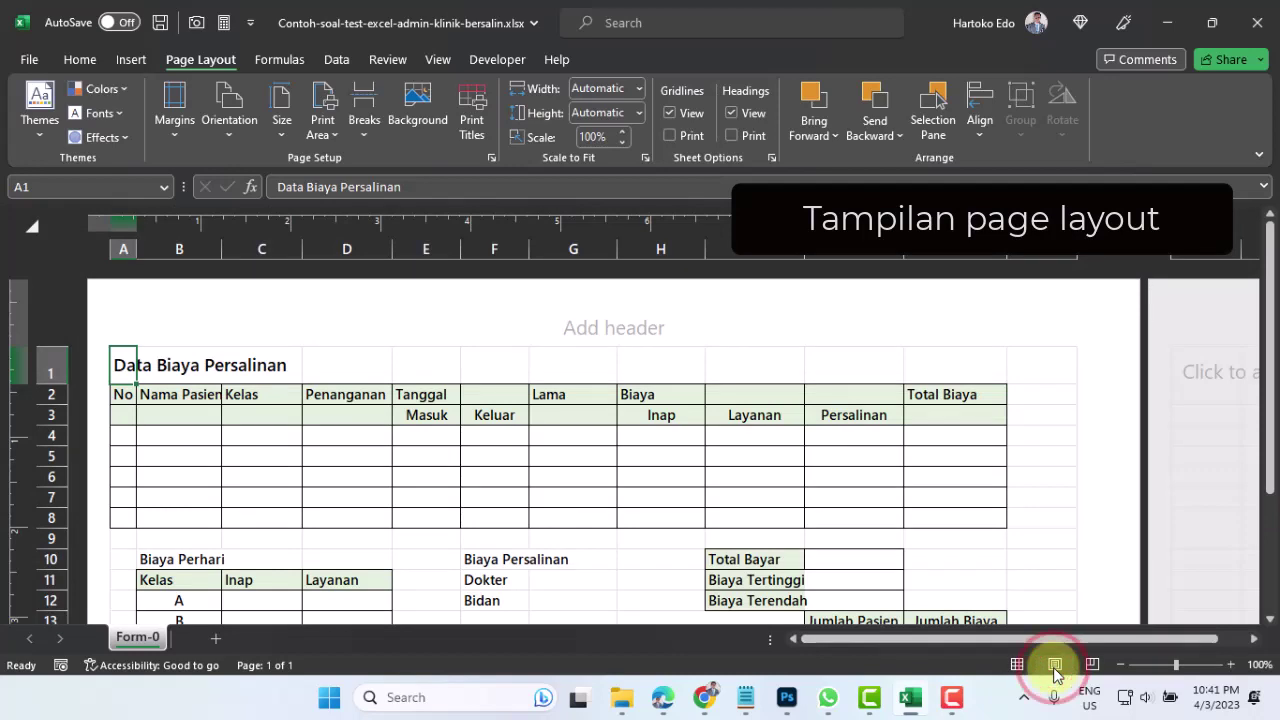
{"action": "scroll", "coordinate": [1040, 371], "scroll_direction": "down", "scroll_amount": 4}
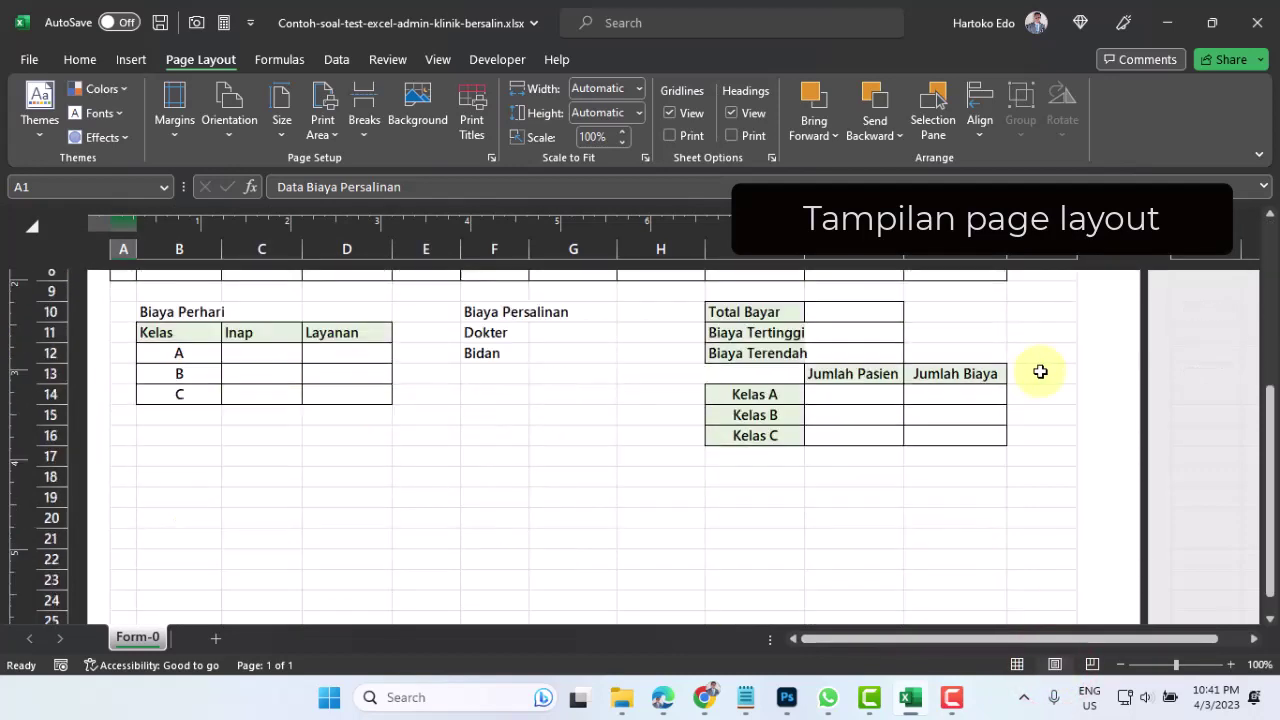
{"action": "scroll", "coordinate": [1040, 371], "scroll_direction": "down", "scroll_amount": 6}
{"action": "scroll", "coordinate": [1040, 371], "scroll_direction": "up", "scroll_amount": 3}
{"action": "scroll", "coordinate": [1040, 371], "scroll_direction": "up", "scroll_amount": 5}
{"action": "scroll", "coordinate": [1040, 371], "scroll_direction": "up", "scroll_amount": 2}
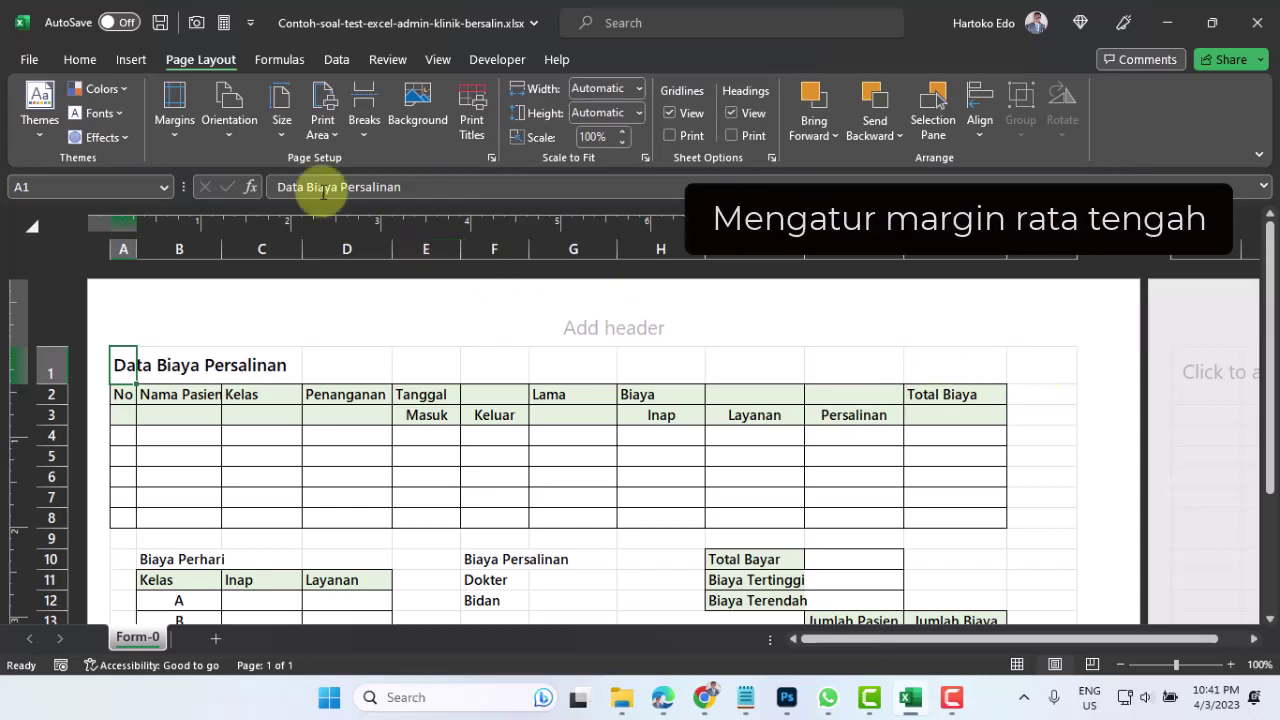
In Page Setup's Margins tab, tick Center on page Horizontally, then return to the worksheet.
{"action": "left_click", "coordinate": [27, 57]}
{"action": "left_click", "coordinate": [52, 344]}
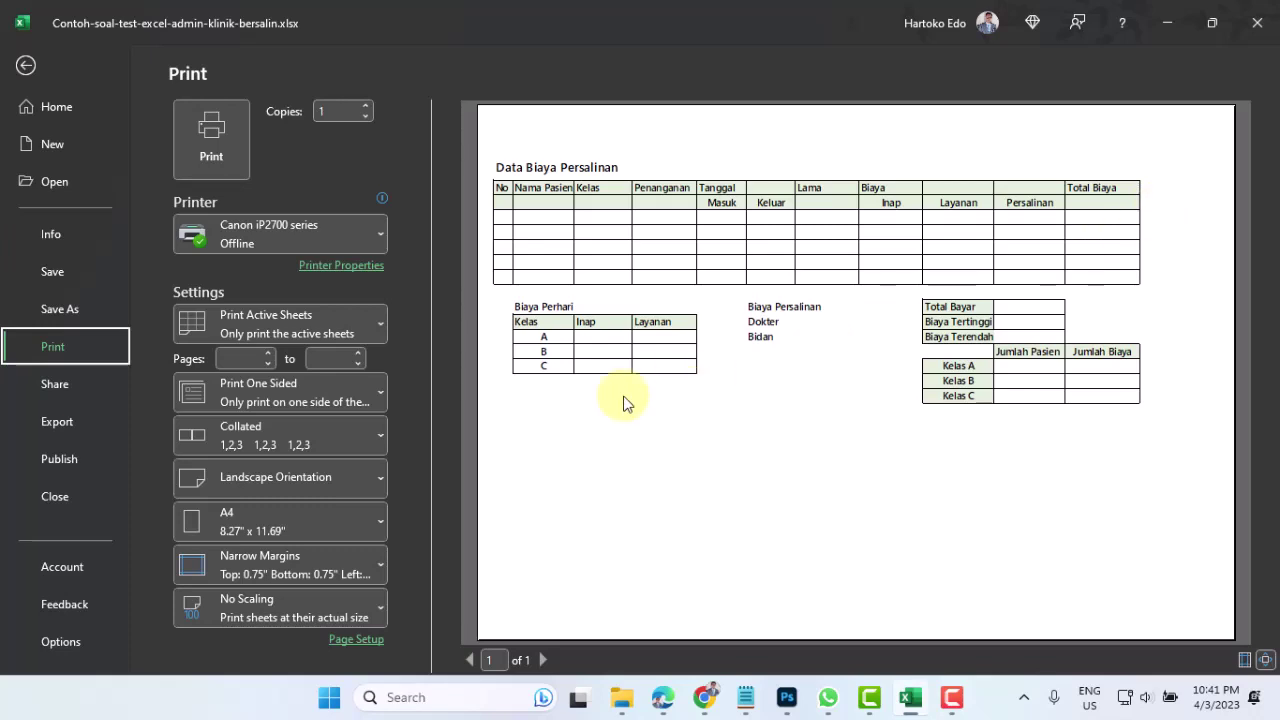
{"action": "left_click", "coordinate": [352, 640]}
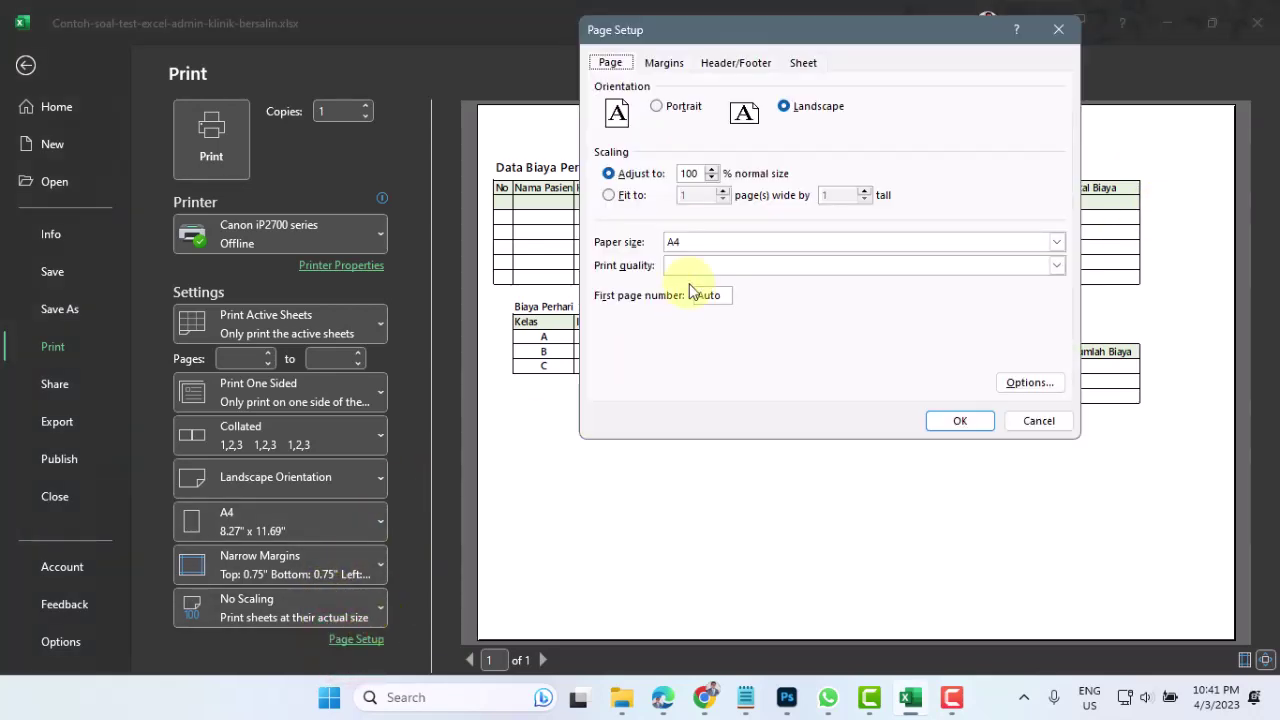
{"action": "left_click", "coordinate": [735, 63]}
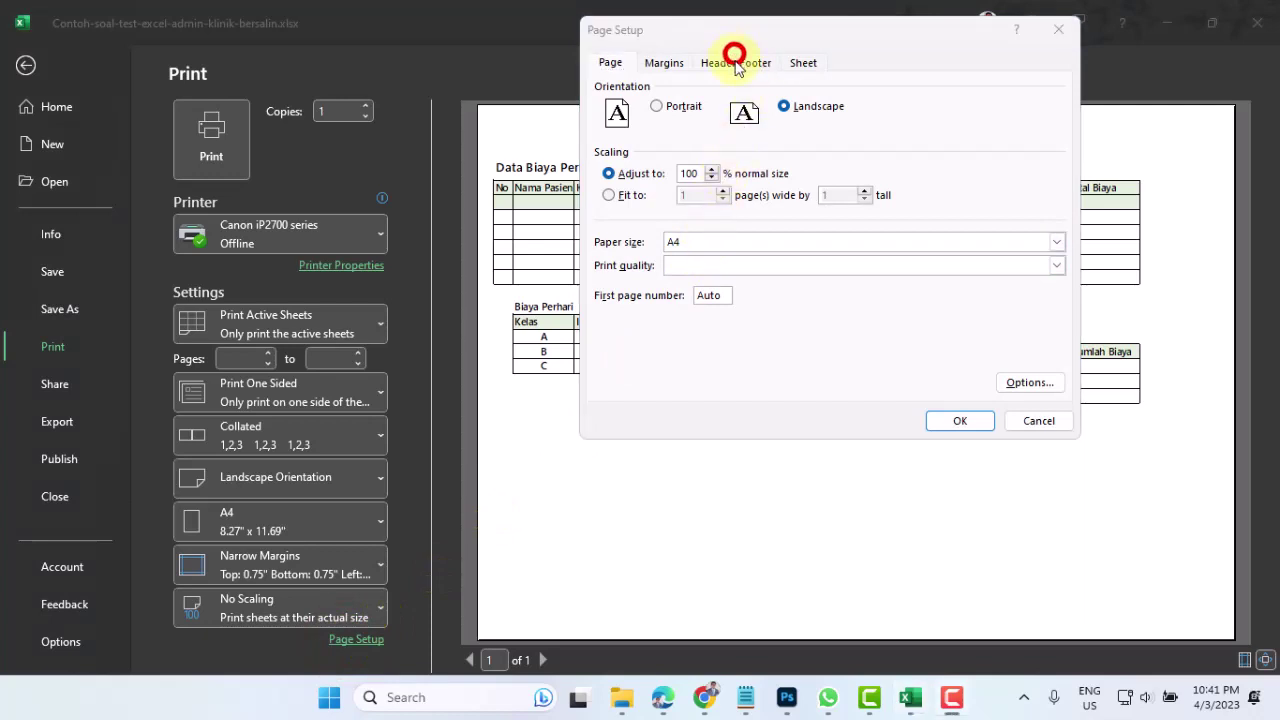
{"action": "left_click", "coordinate": [670, 64]}
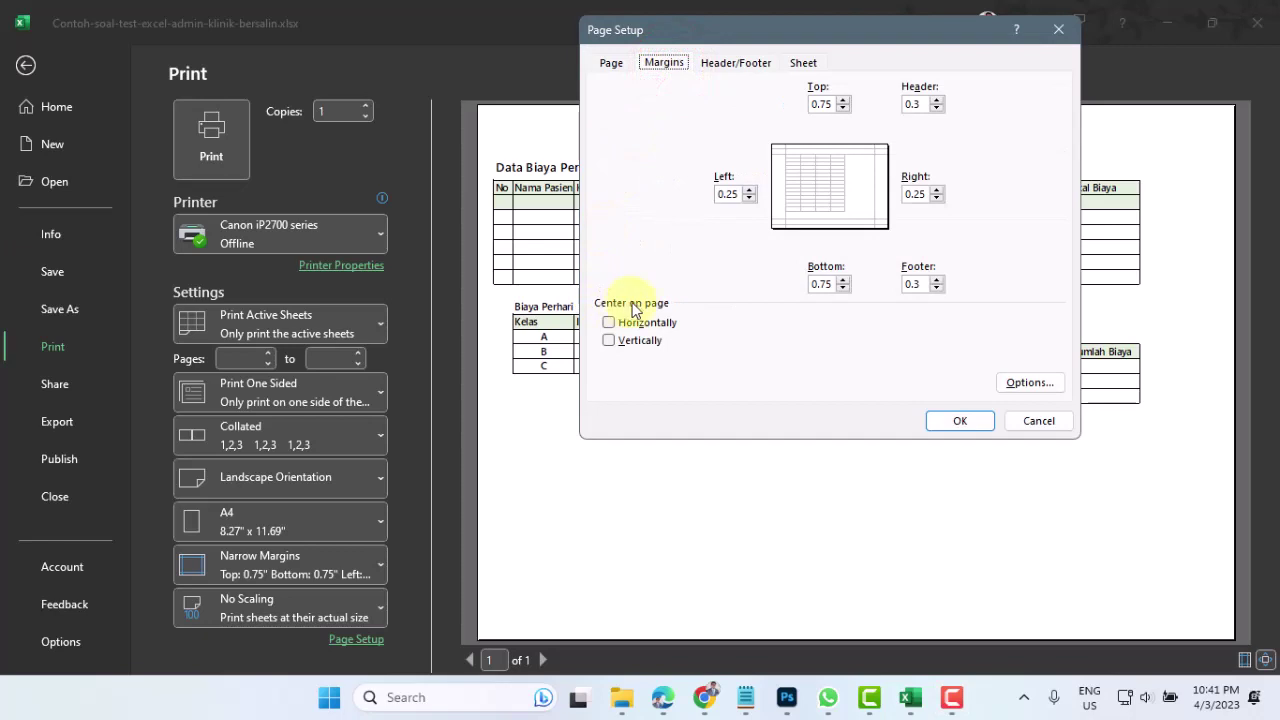
{"action": "left_click", "coordinate": [608, 322]}
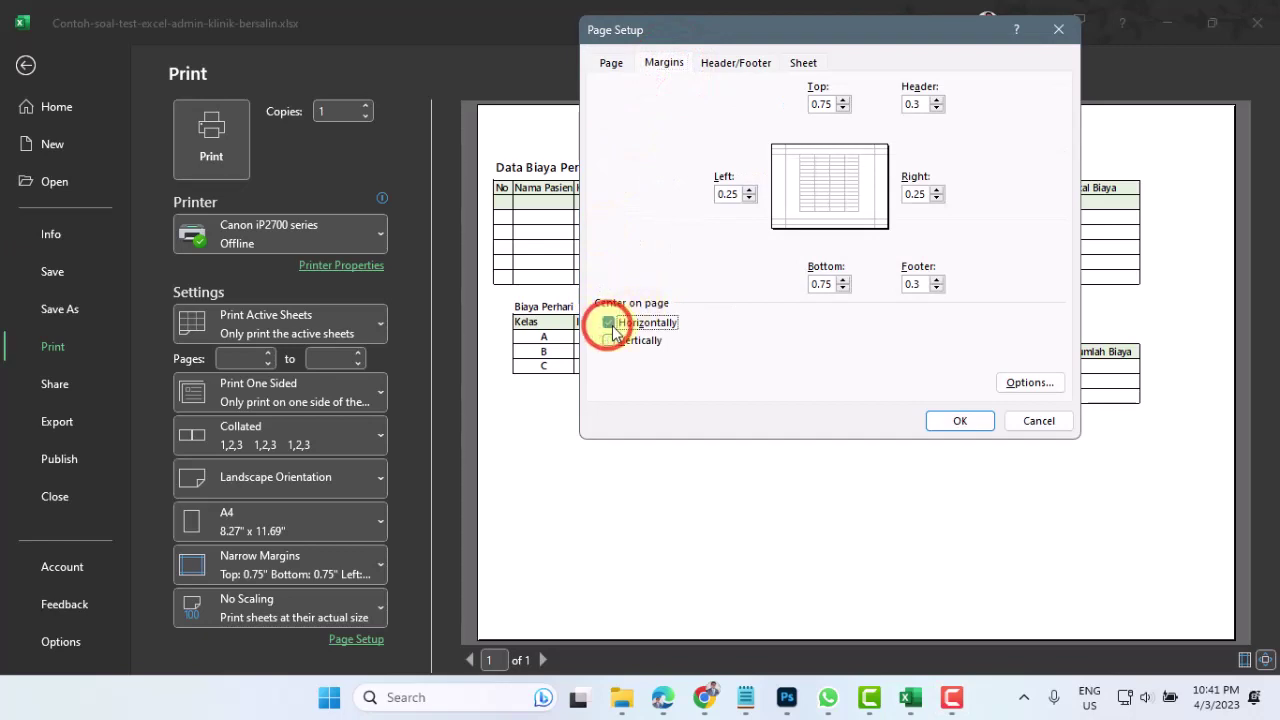
{"action": "left_click", "coordinate": [960, 421]}
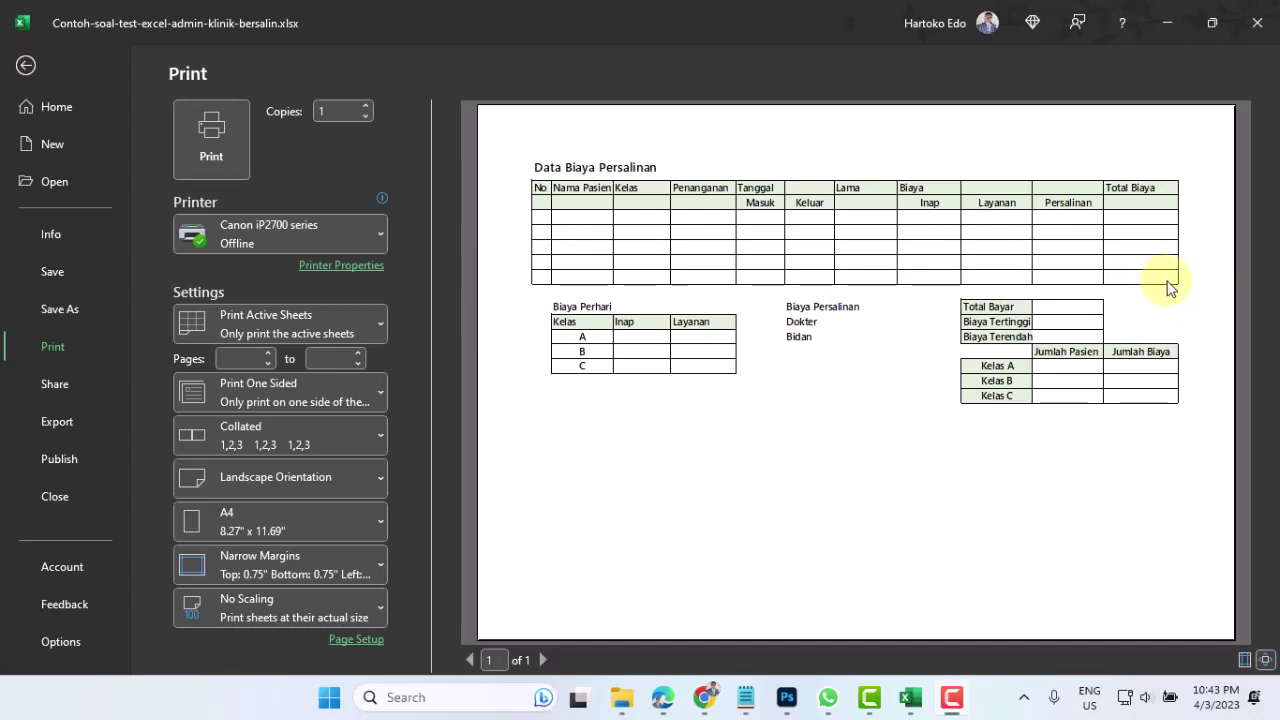
{"action": "left_click", "coordinate": [26, 66]}
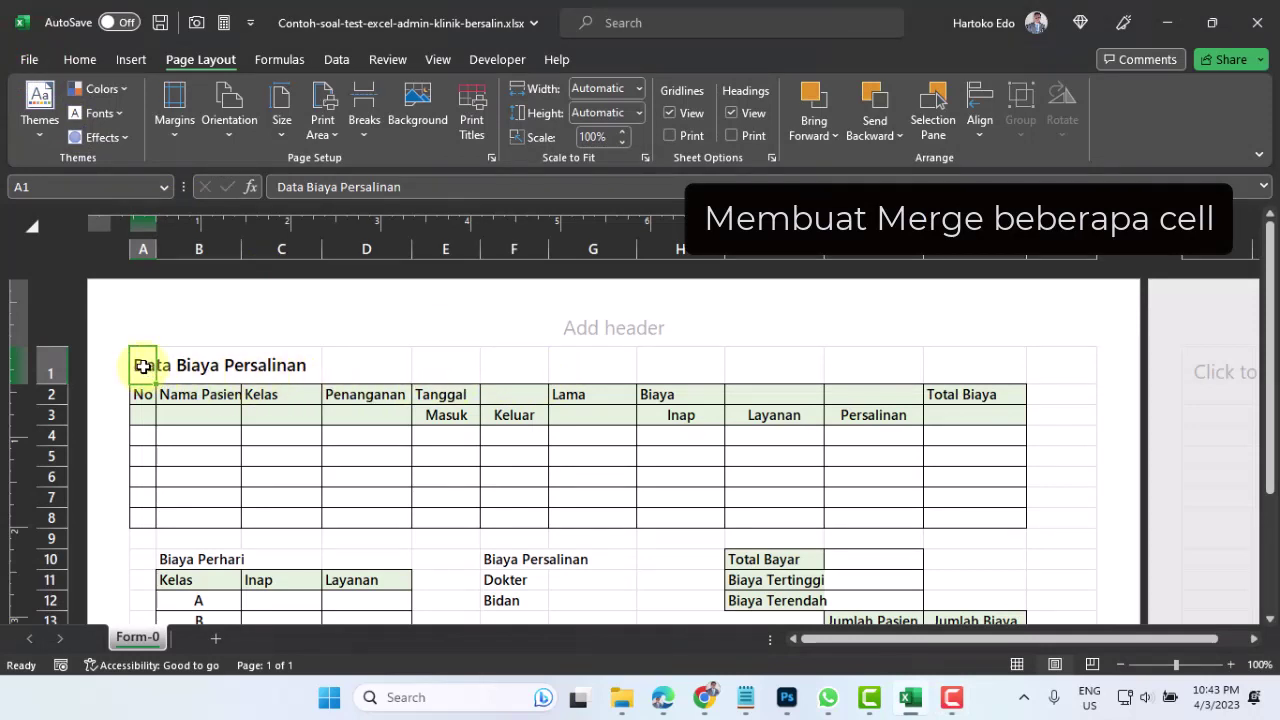
Merge and centre the Data Biaya Persalinan title across columns A to K.
{"action": "left_click_drag", "start_coordinate": [143, 367], "coordinate": [968, 370]}
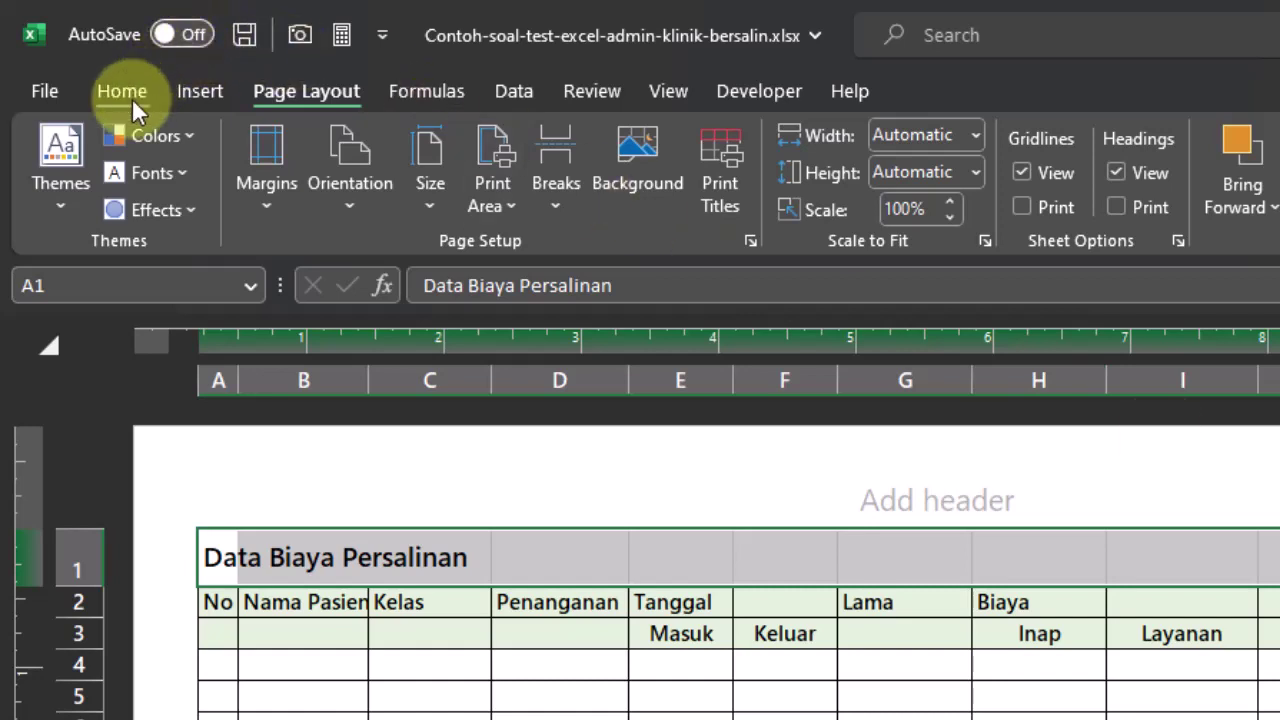
{"action": "left_click", "coordinate": [124, 92]}
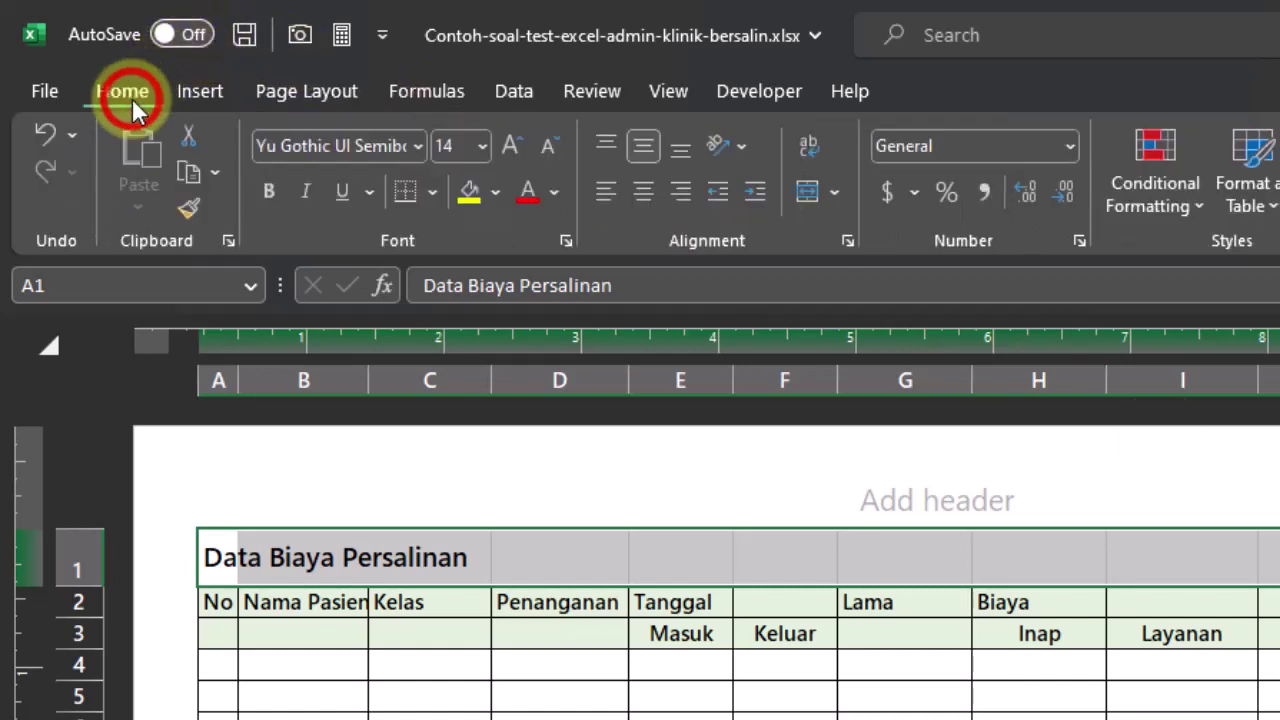
{"action": "left_click", "coordinate": [807, 191]}
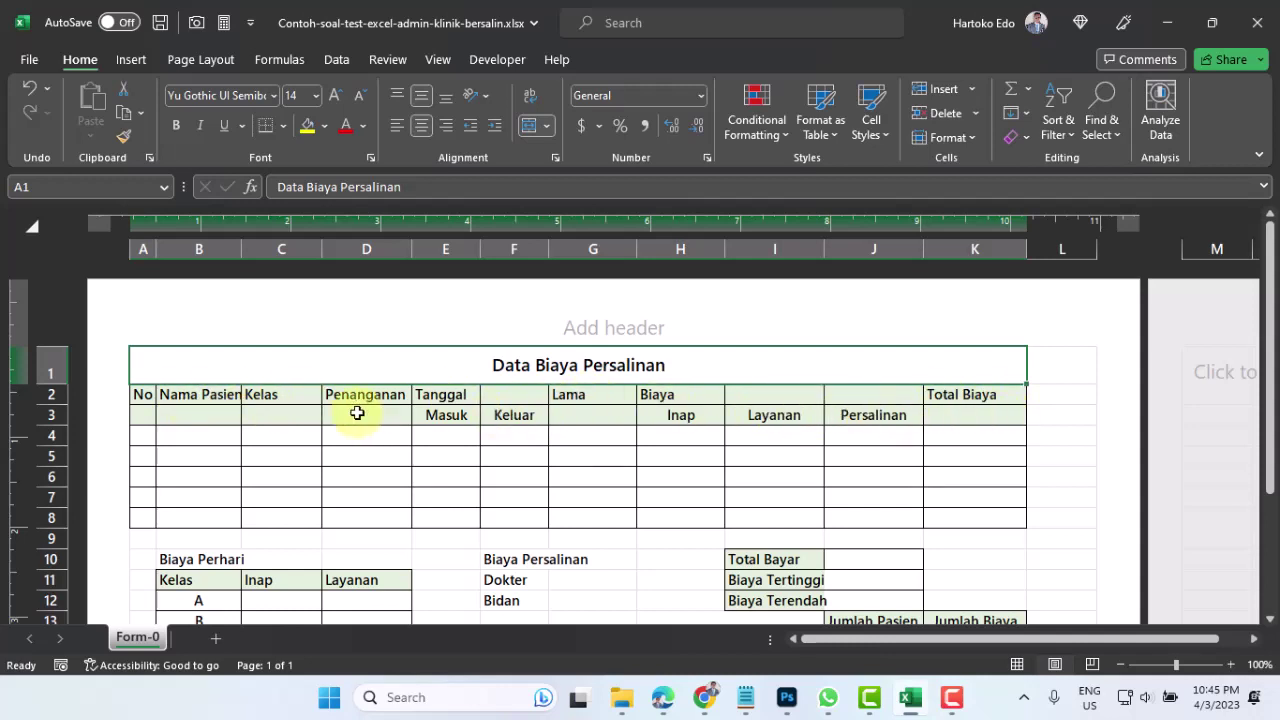
Merge the No, Nama Pasien, Kelas and Penanganan headings across rows 2–3.
{"action": "left_click_drag", "start_coordinate": [140, 395], "coordinate": [143, 411]}
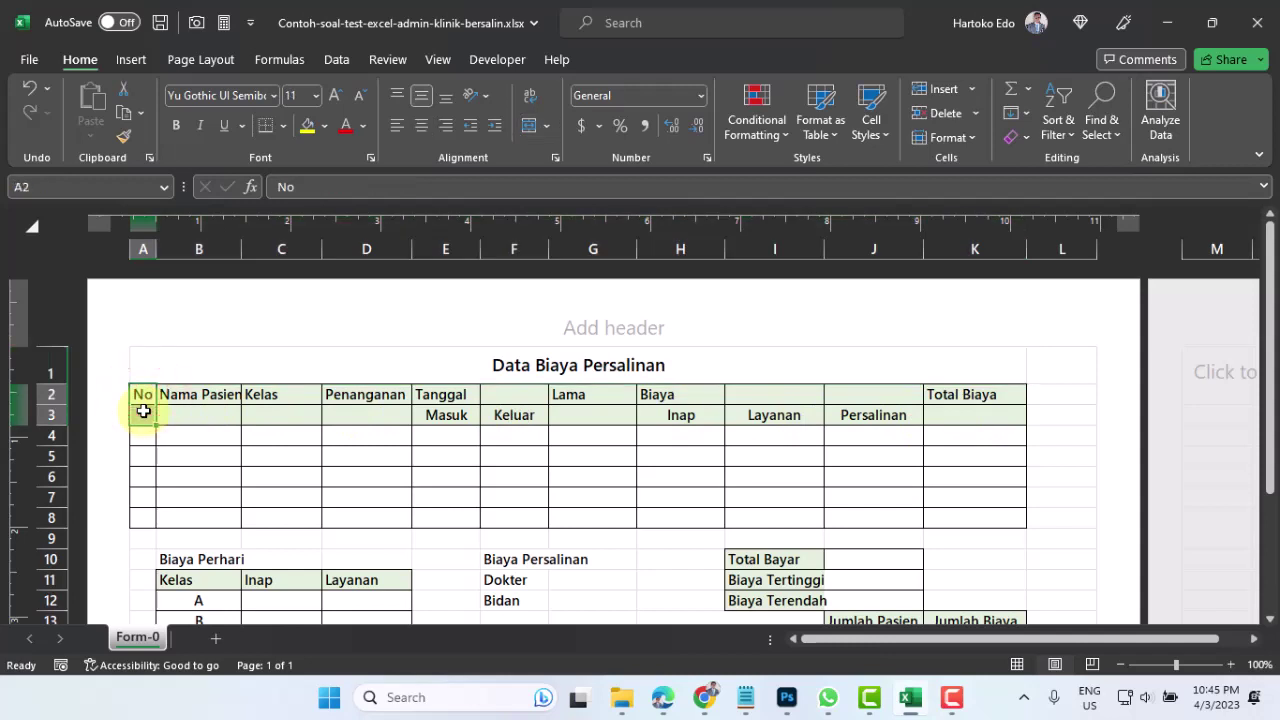
{"action": "left_click", "coordinate": [527, 127]}
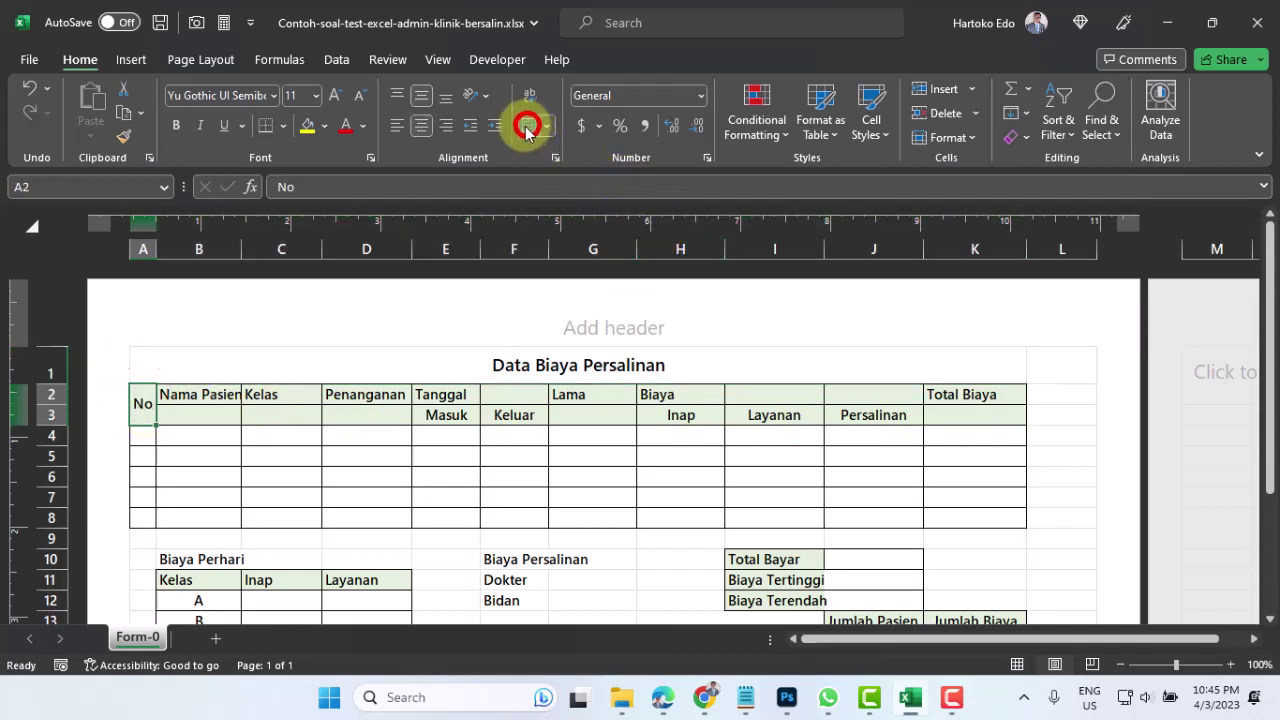
{"action": "left_click_drag", "start_coordinate": [199, 395], "coordinate": [199, 414]}
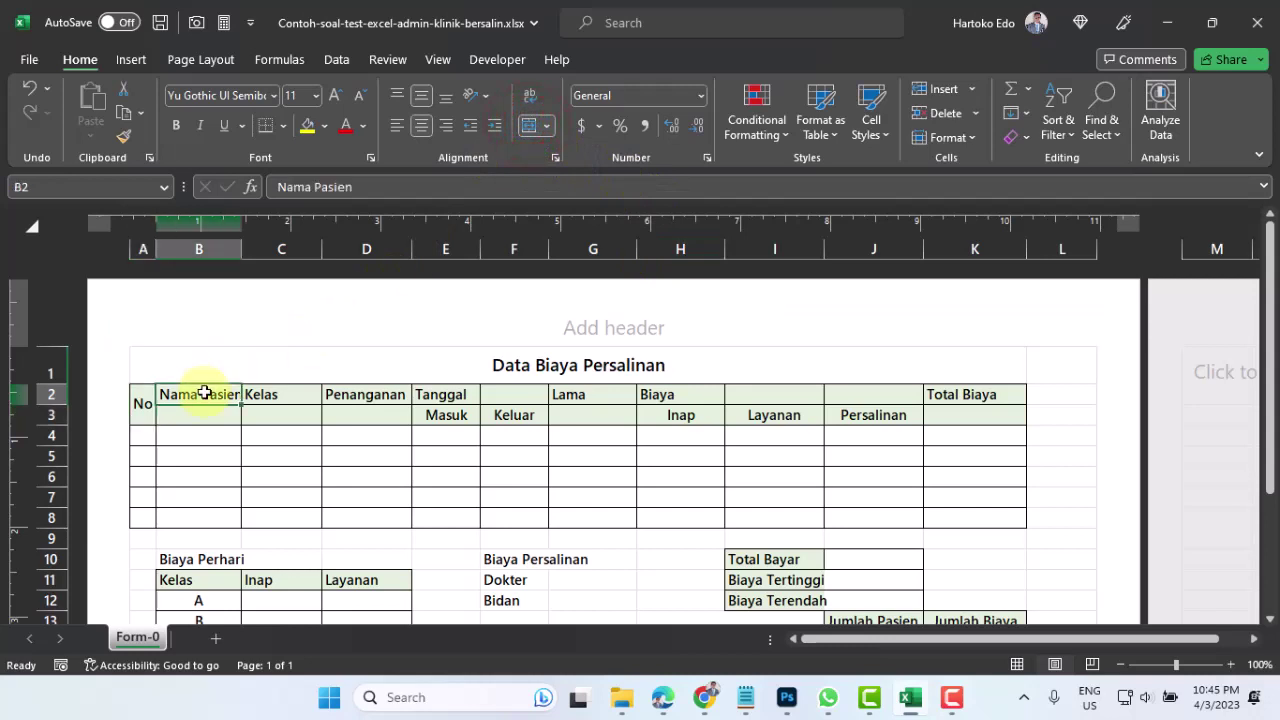
{"action": "left_click", "coordinate": [527, 127]}
{"action": "left_click_drag", "start_coordinate": [285, 394], "coordinate": [285, 418]}
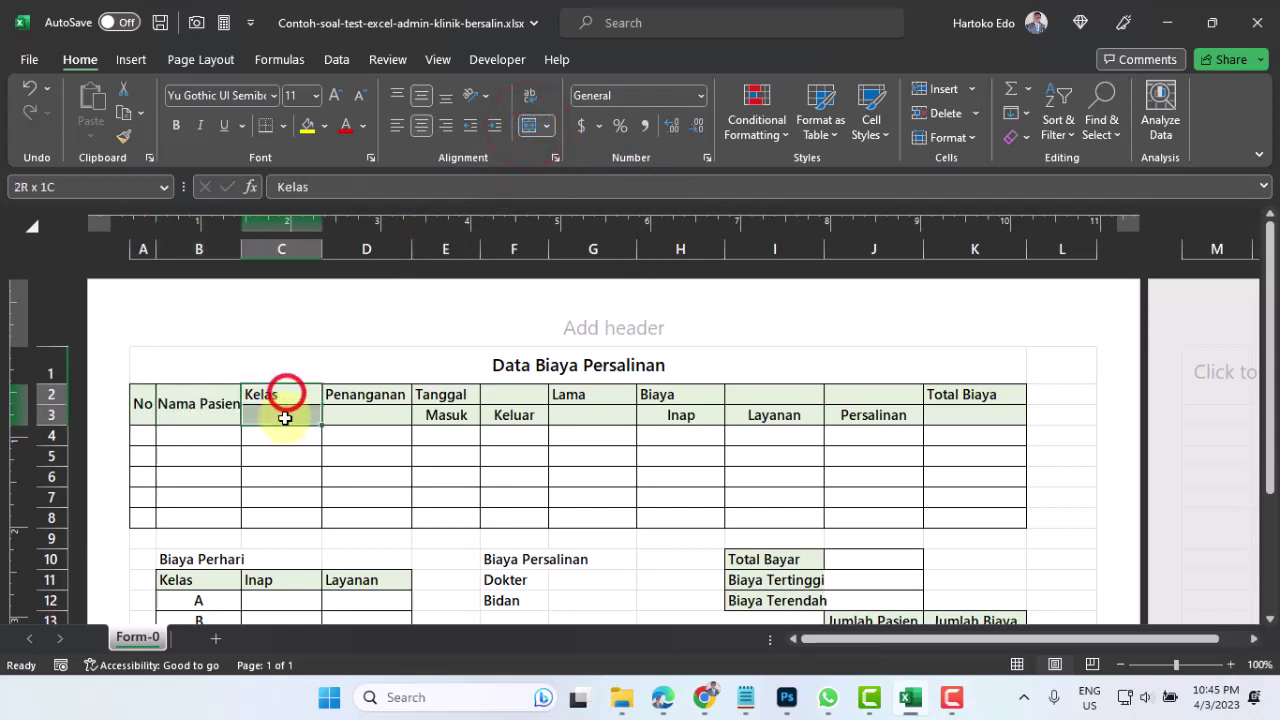
{"action": "left_click", "coordinate": [527, 127]}
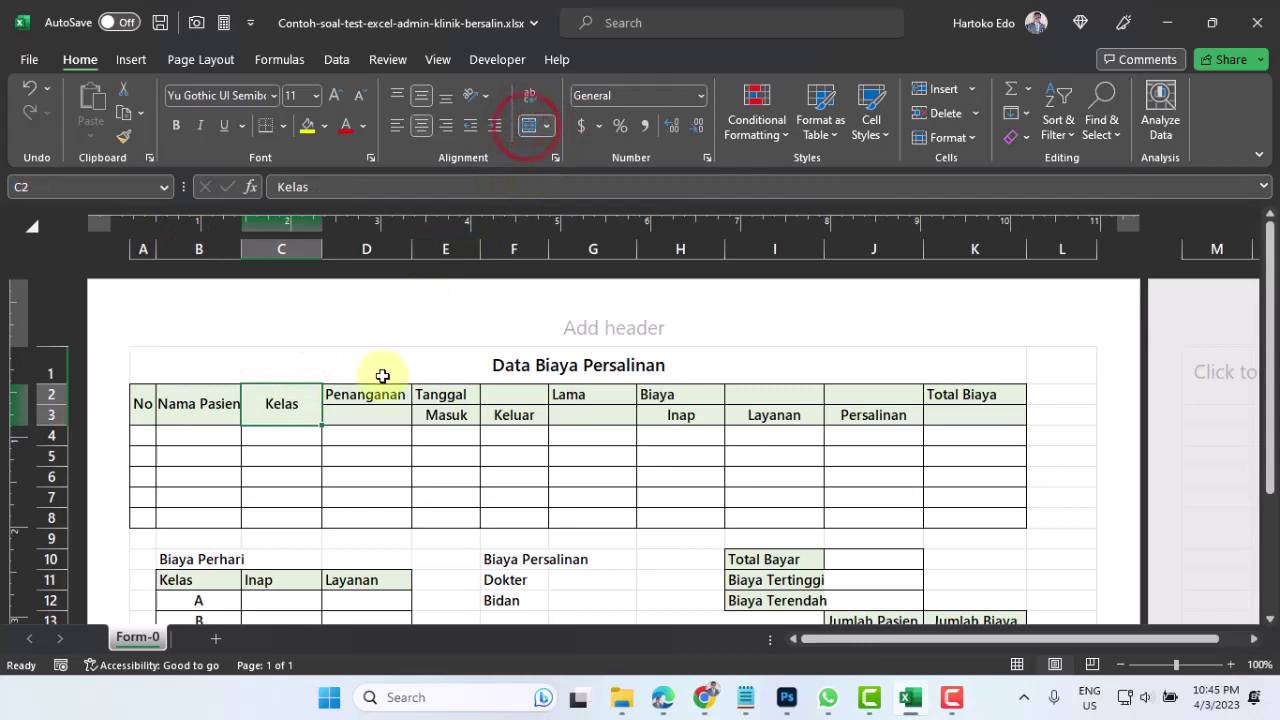
{"action": "left_click_drag", "start_coordinate": [370, 394], "coordinate": [370, 414]}
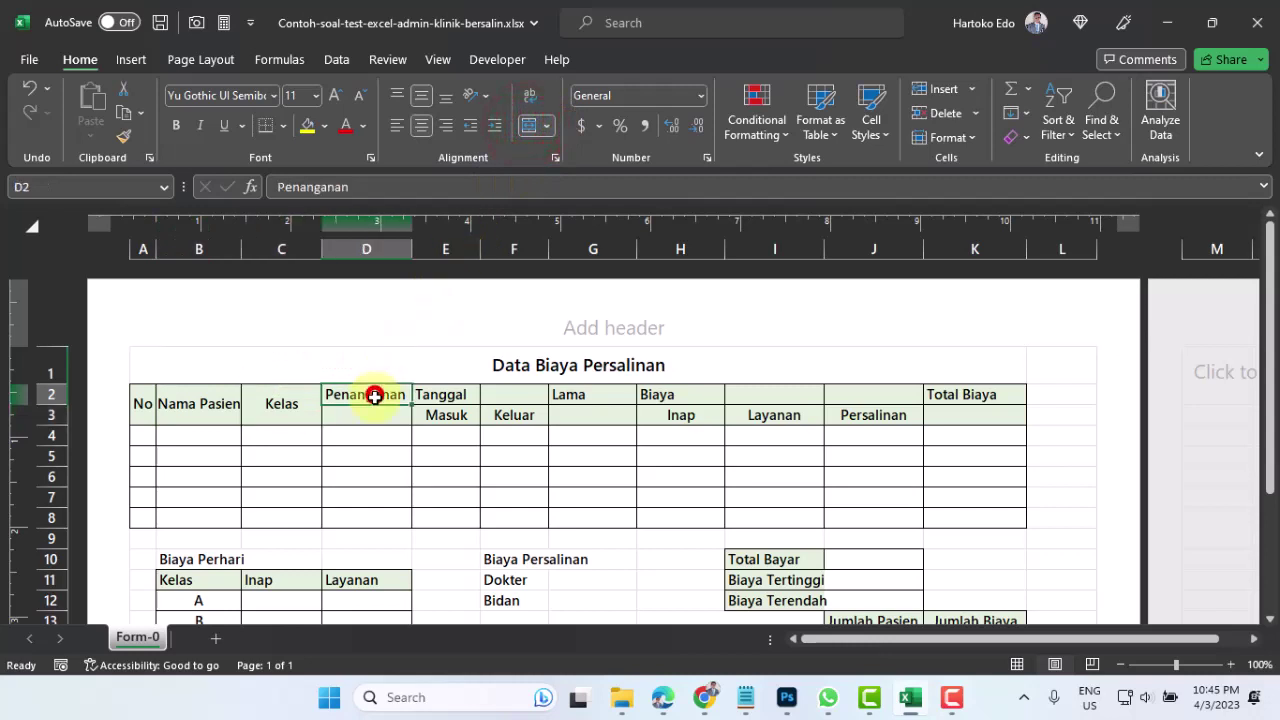
{"action": "left_click", "coordinate": [521, 130]}
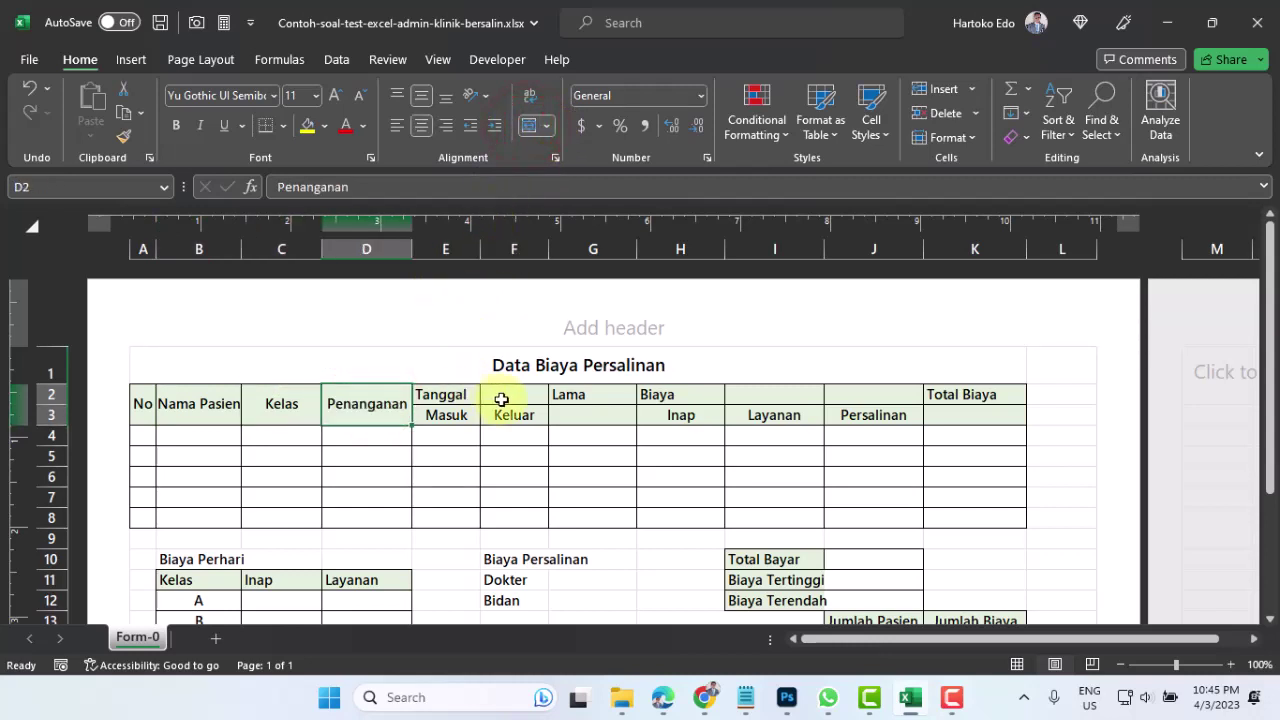
Centre Tanggal over Masuk and Keluar, widen column G, and merge Lama Tinggal G2:G3.
{"action": "left_click", "coordinate": [449, 415]}
{"action": "left_click", "coordinate": [510, 417]}
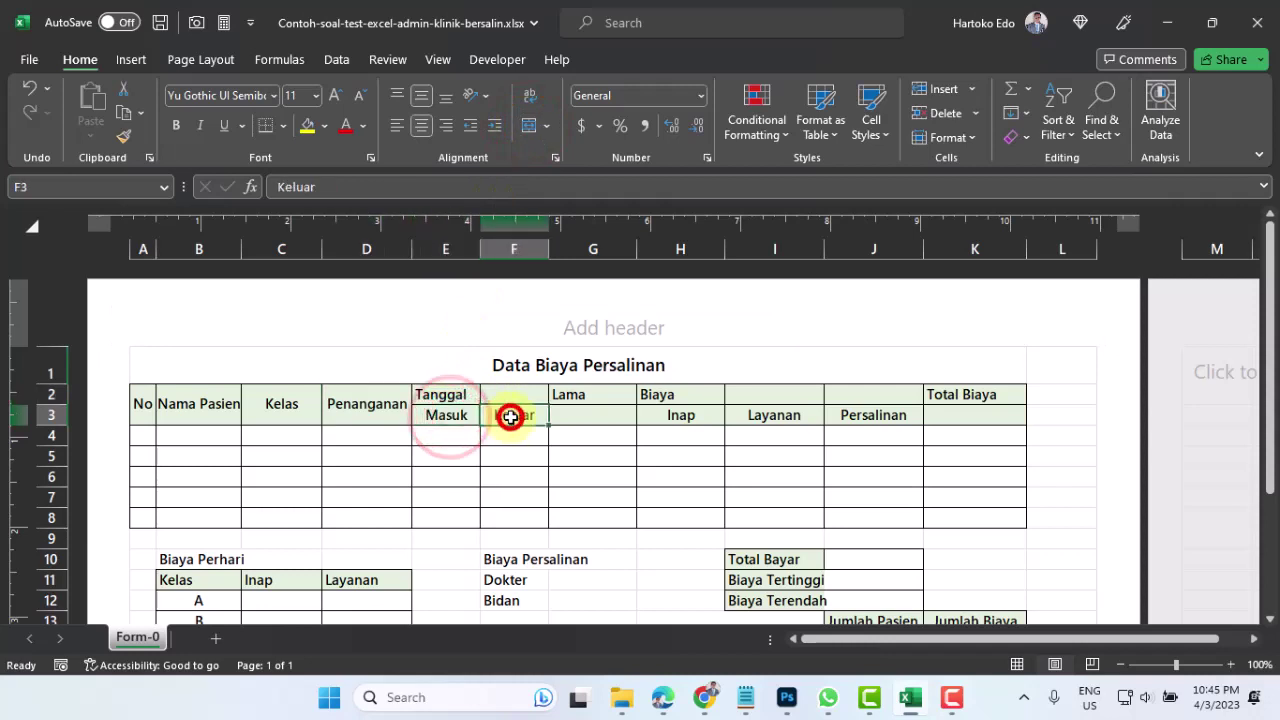
{"action": "left_click_drag", "start_coordinate": [444, 394], "coordinate": [504, 395]}
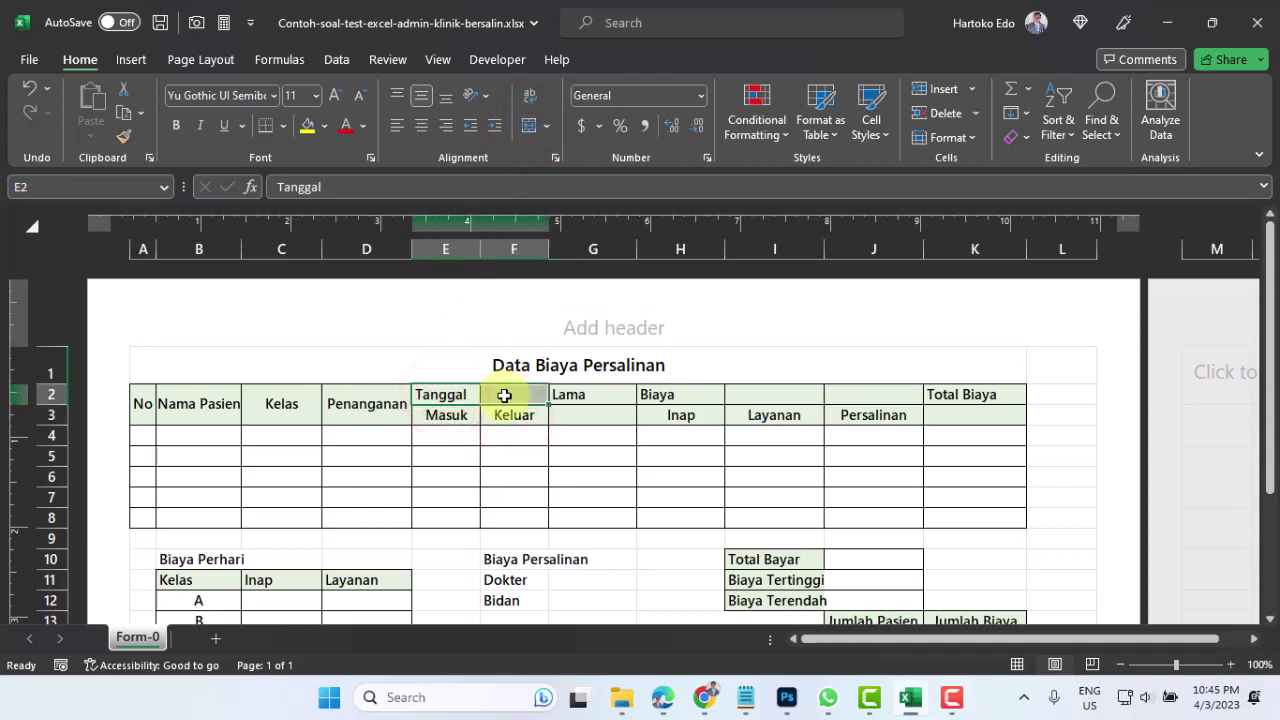
{"action": "left_click", "coordinate": [531, 127]}
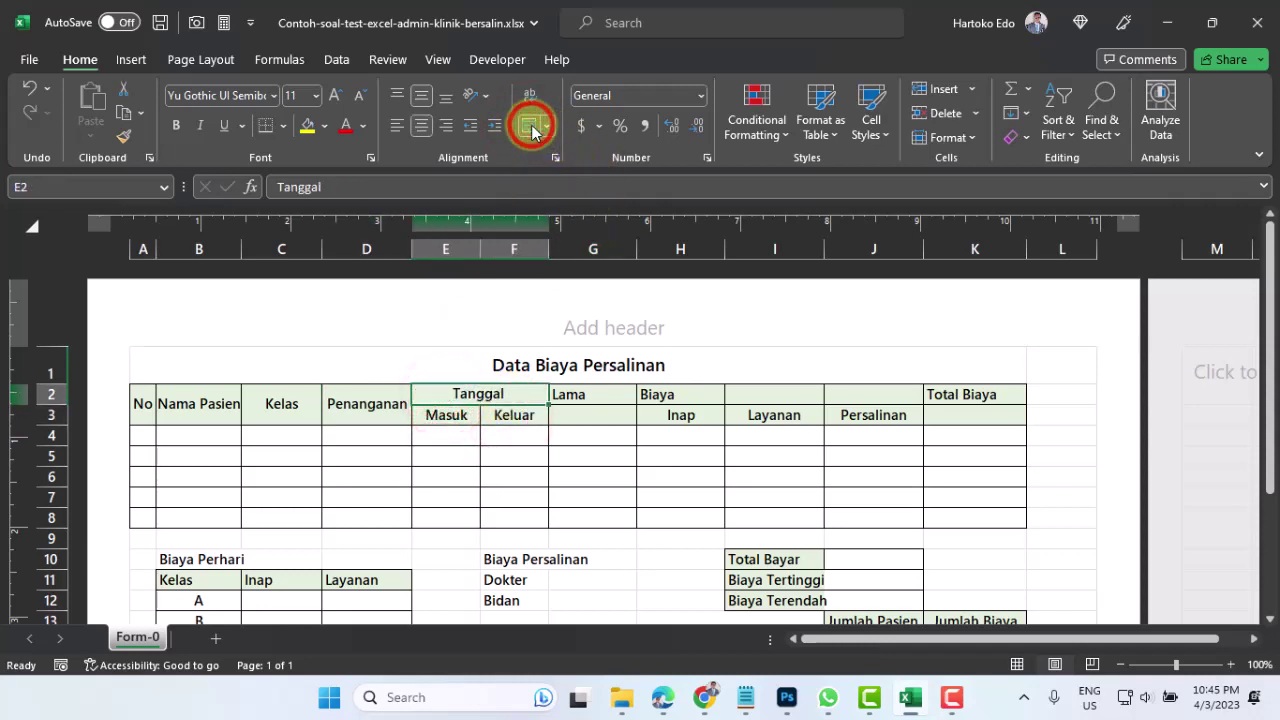
{"action": "left_click", "coordinate": [586, 394]}
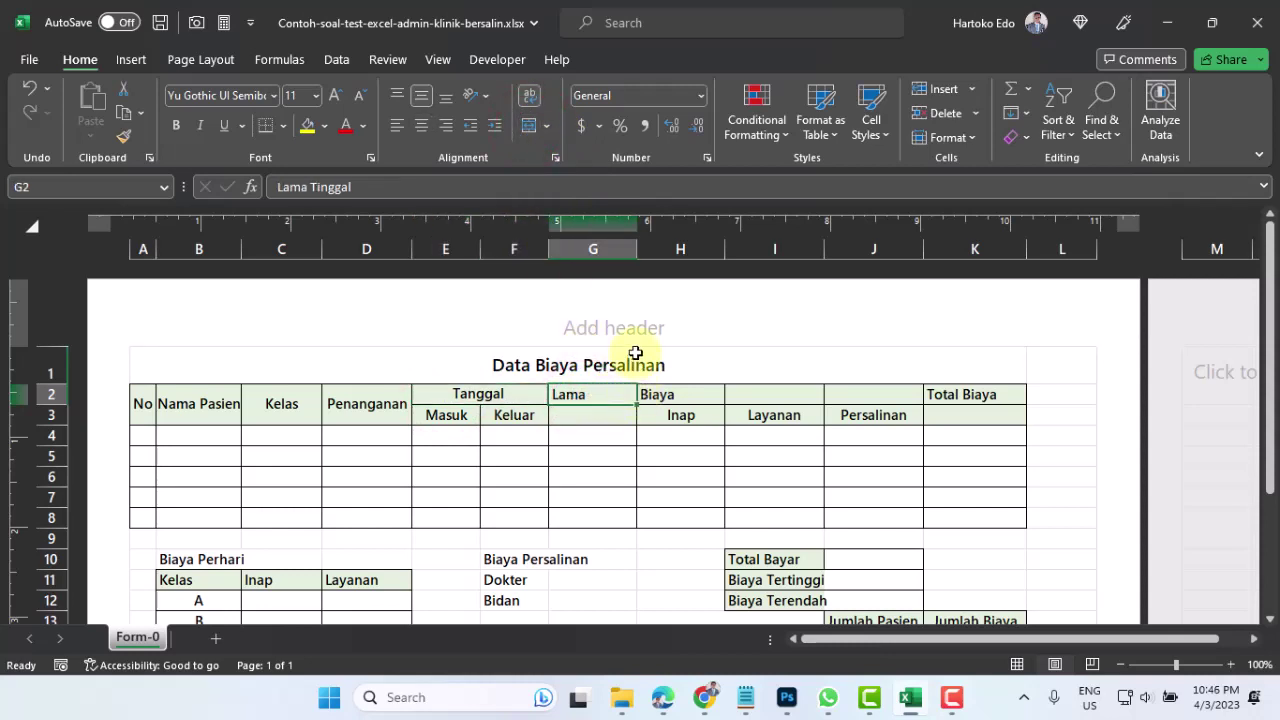
{"action": "left_click_drag", "start_coordinate": [638, 251], "coordinate": [677, 259]}
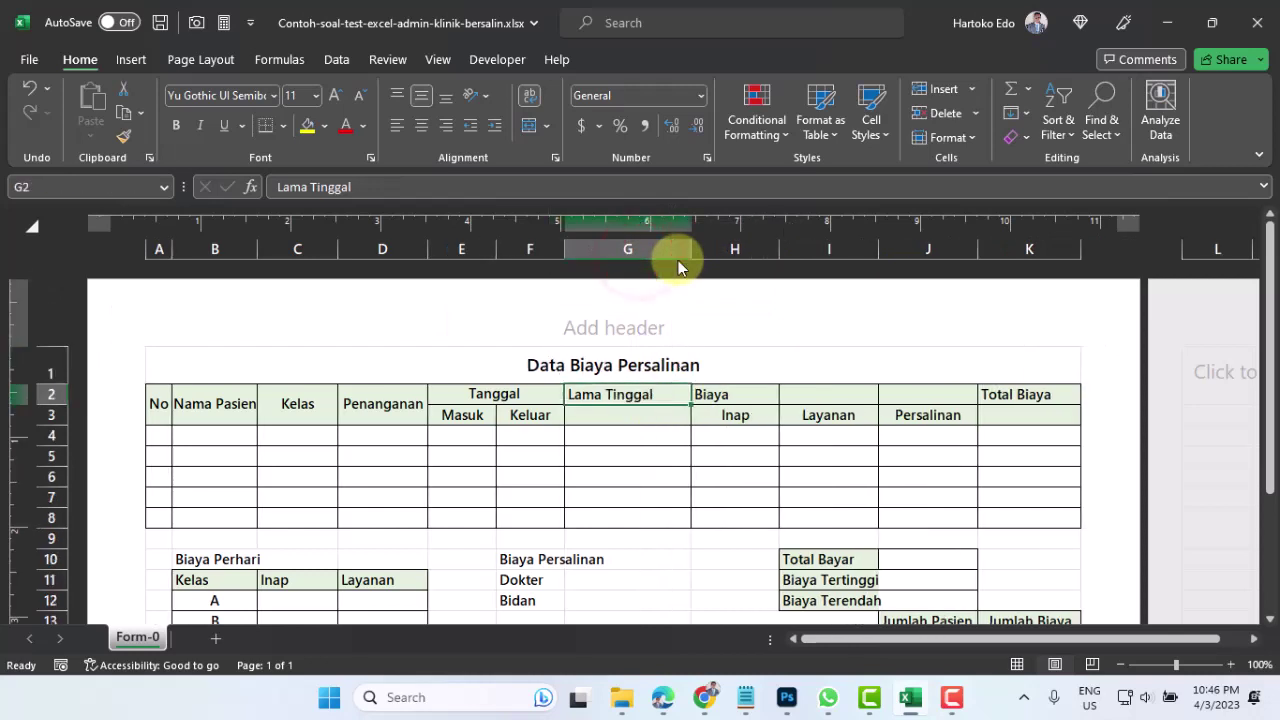
{"action": "left_click", "coordinate": [643, 418]}
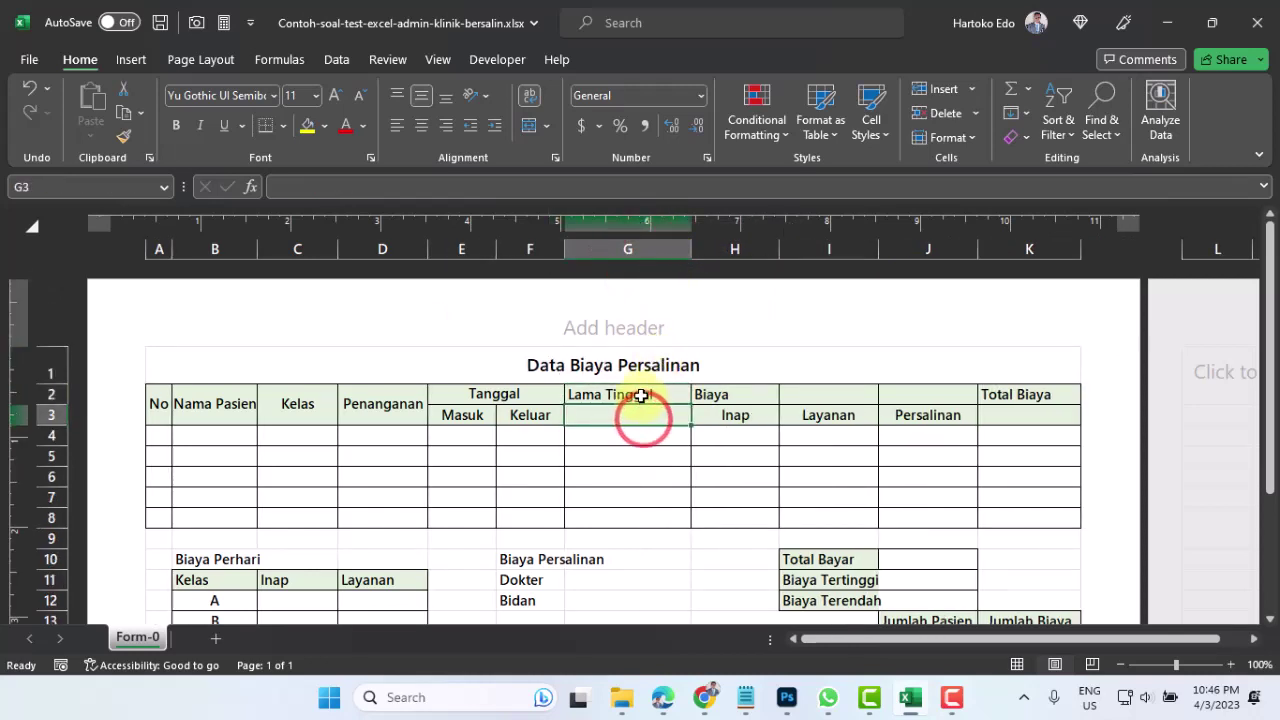
{"action": "left_click_drag", "start_coordinate": [640, 400], "coordinate": [641, 412]}
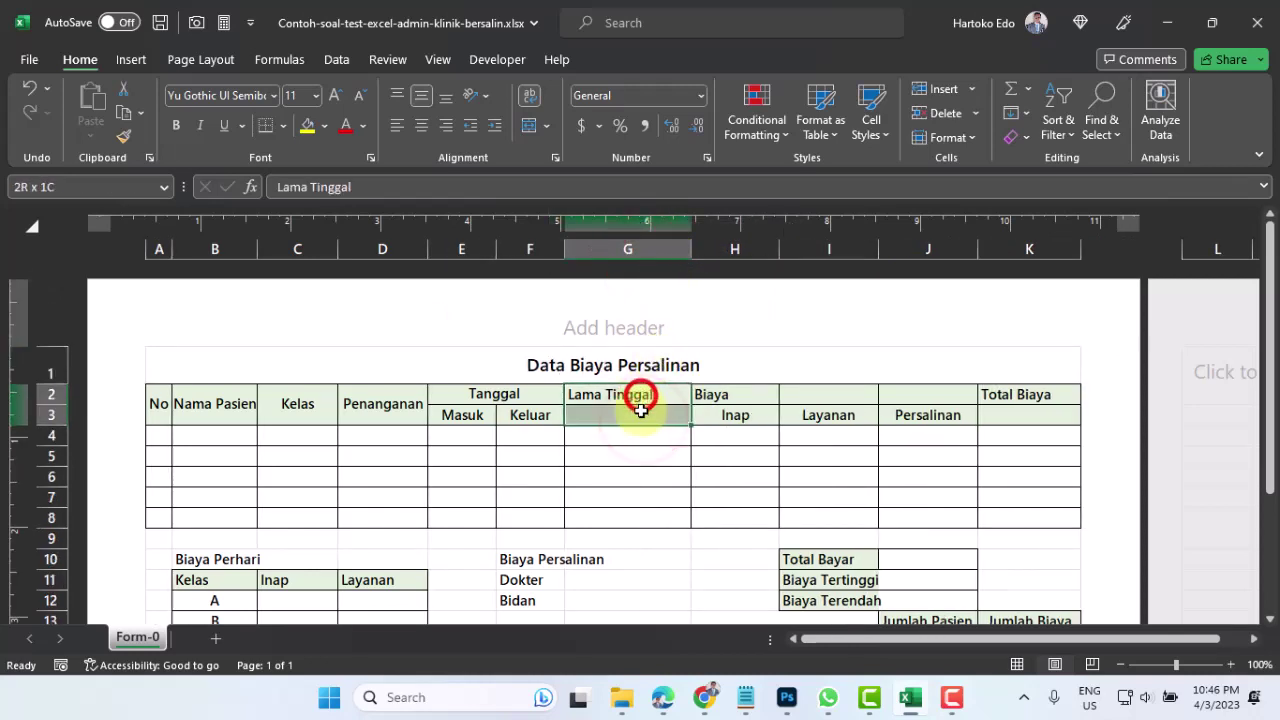
{"action": "left_click", "coordinate": [528, 125]}
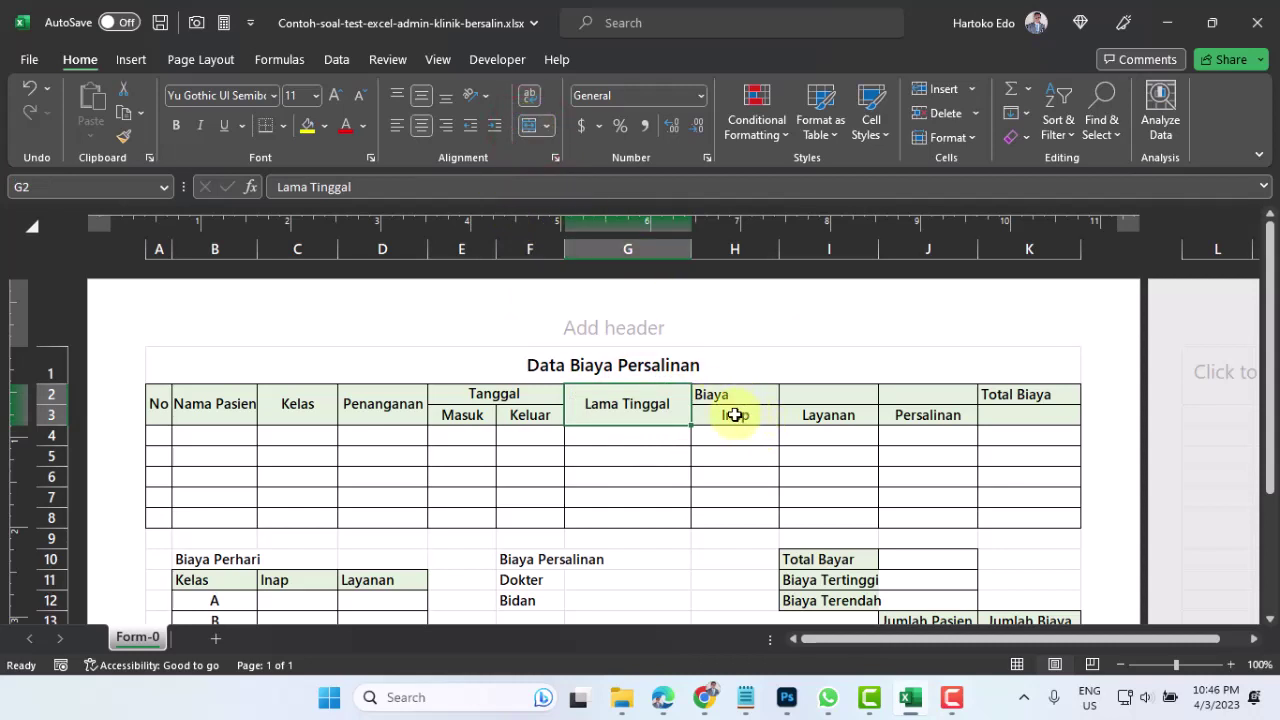
Centre Biaya across H2:J2 and merge Total Biaya across K2:K3.
{"action": "left_click", "coordinate": [735, 415]}
{"action": "left_click", "coordinate": [826, 415]}
{"action": "left_click", "coordinate": [920, 415]}
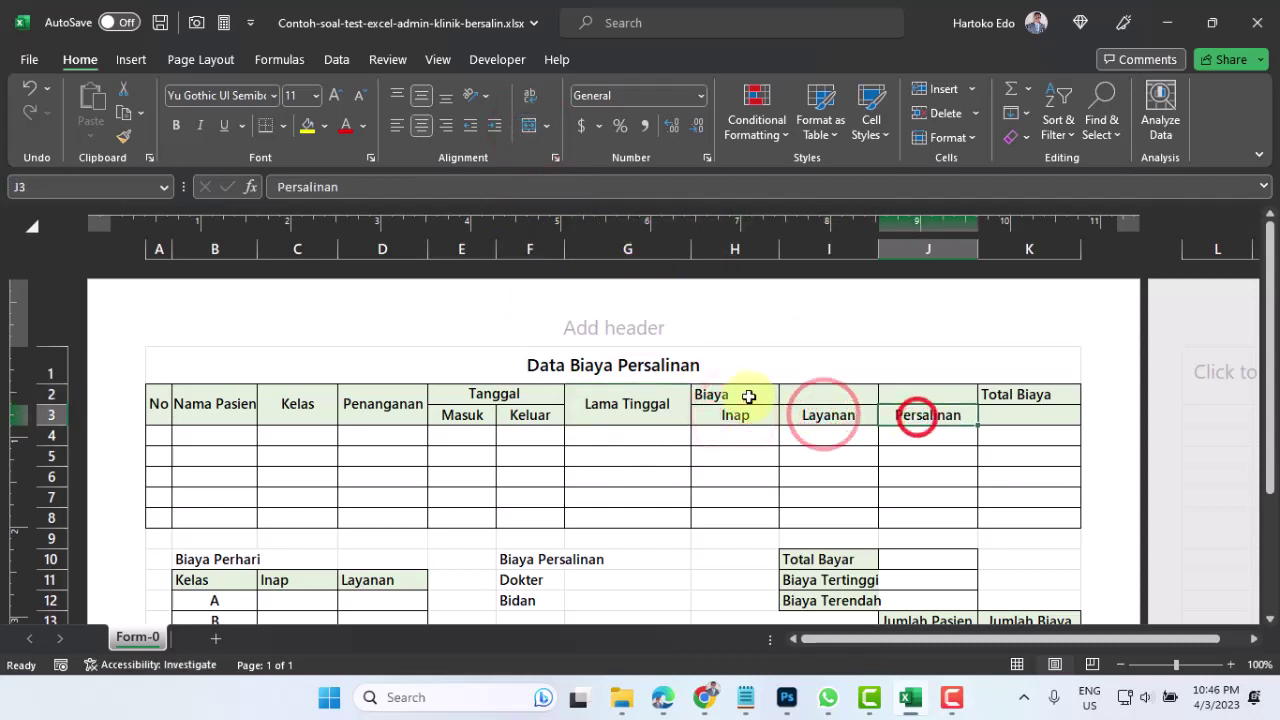
{"action": "left_click", "coordinate": [745, 395]}
{"action": "left_click_drag", "start_coordinate": [791, 394], "coordinate": [920, 395]}
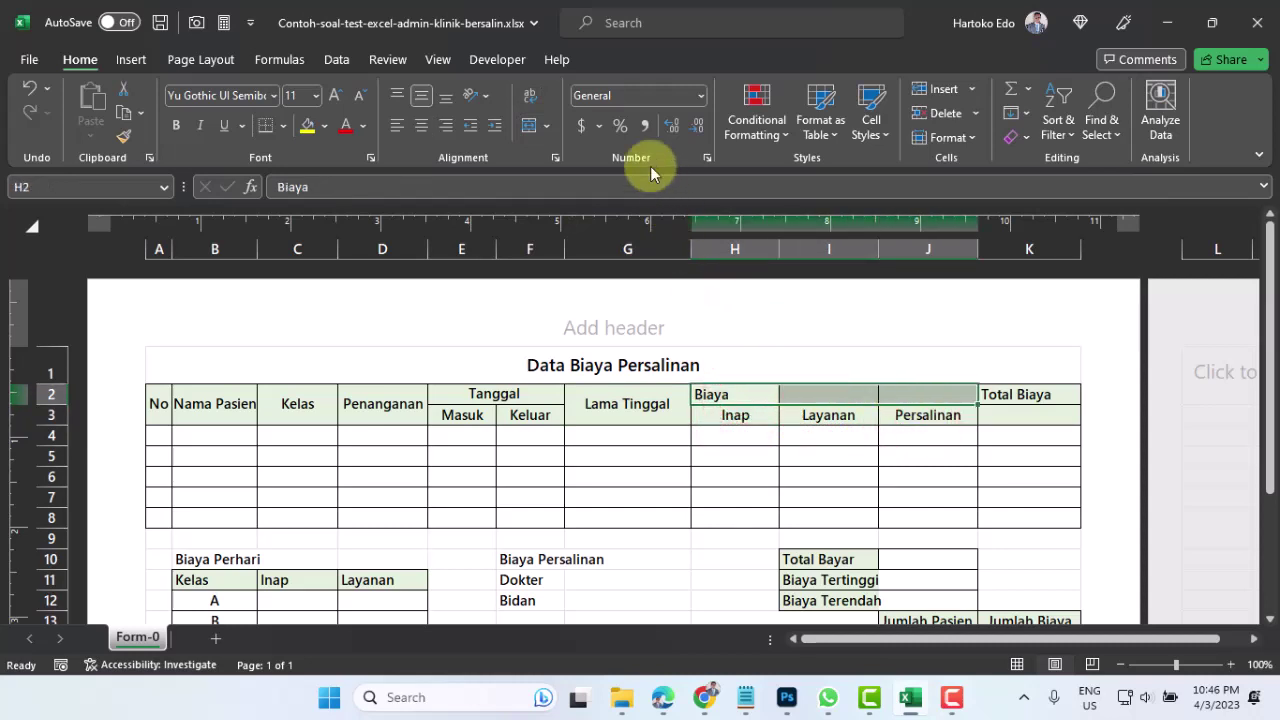
{"action": "left_click", "coordinate": [527, 127]}
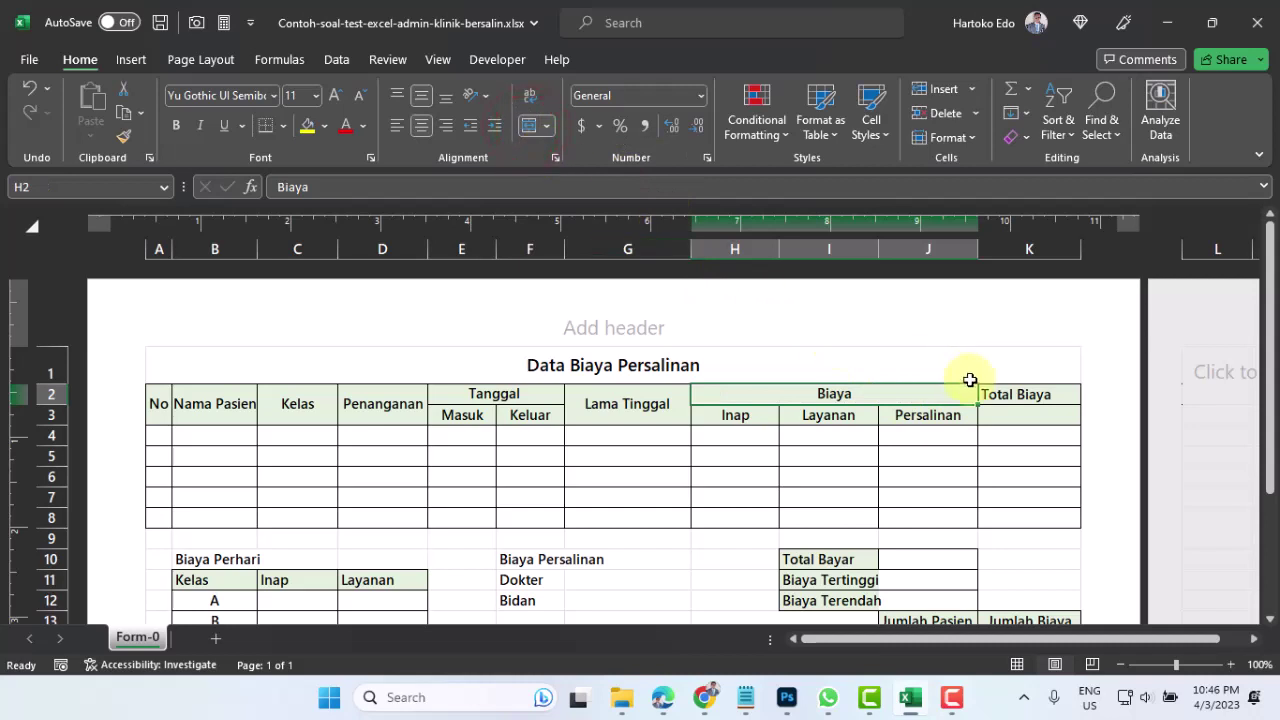
{"action": "left_click_drag", "start_coordinate": [1012, 394], "coordinate": [1014, 414]}
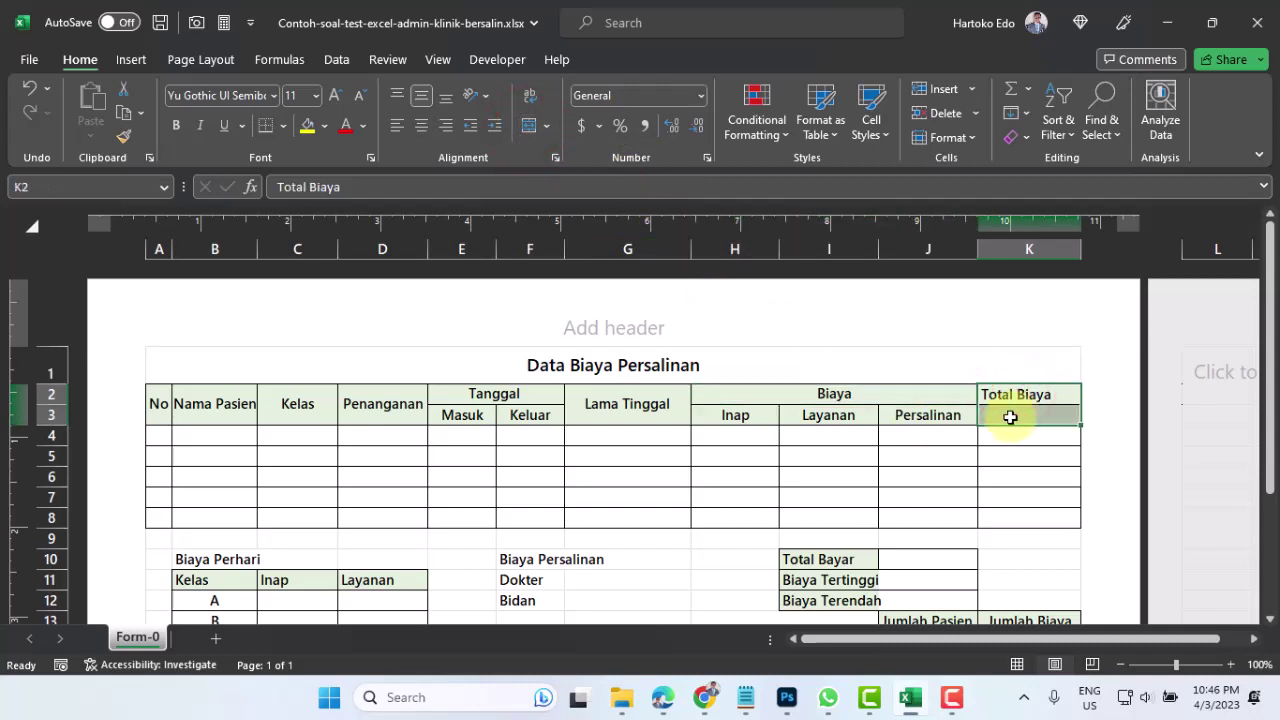
{"action": "left_click", "coordinate": [530, 127]}
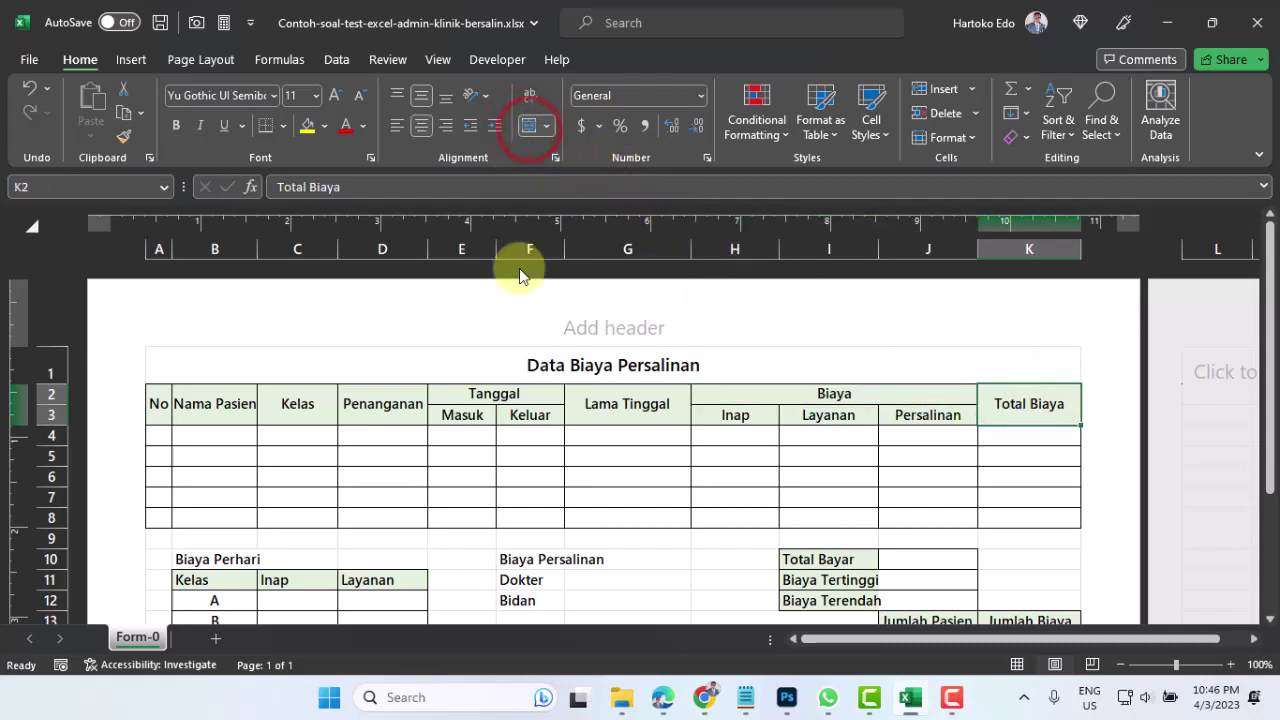
{"action": "scroll", "coordinate": [380, 418], "scroll_direction": "down", "scroll_amount": 2}
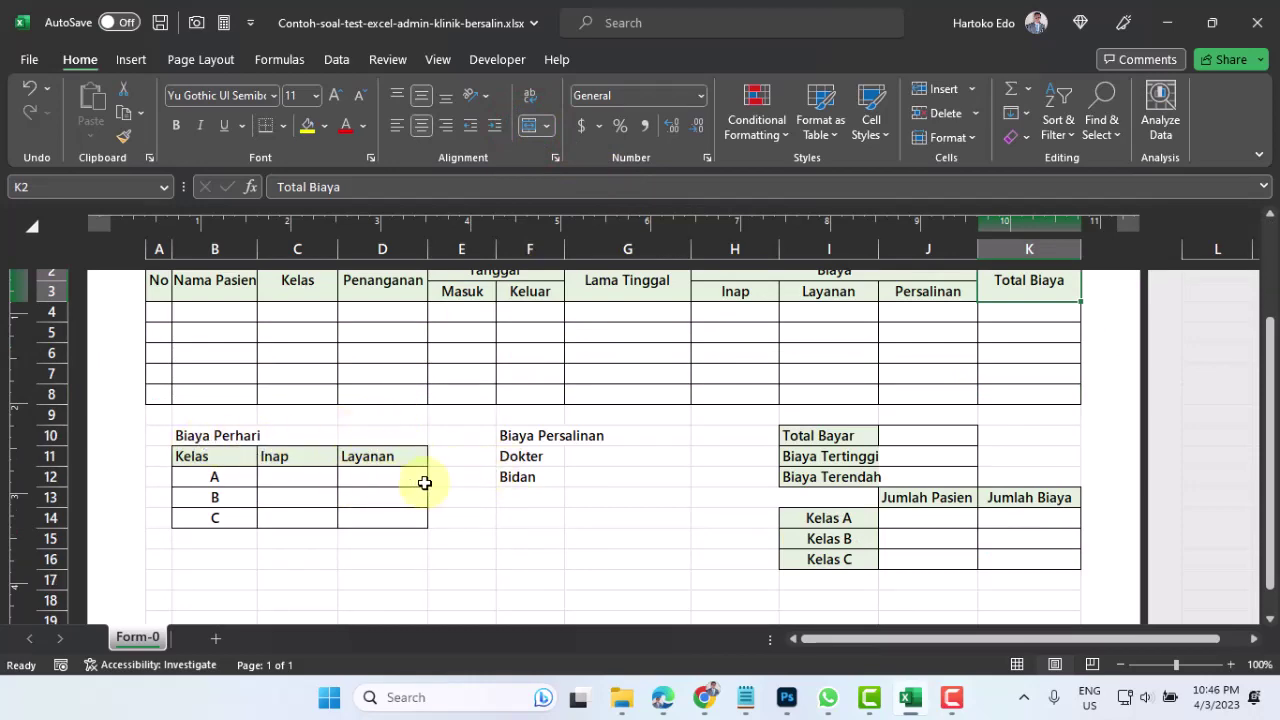
{"action": "scroll", "coordinate": [929, 541], "scroll_direction": "up", "scroll_amount": 2}
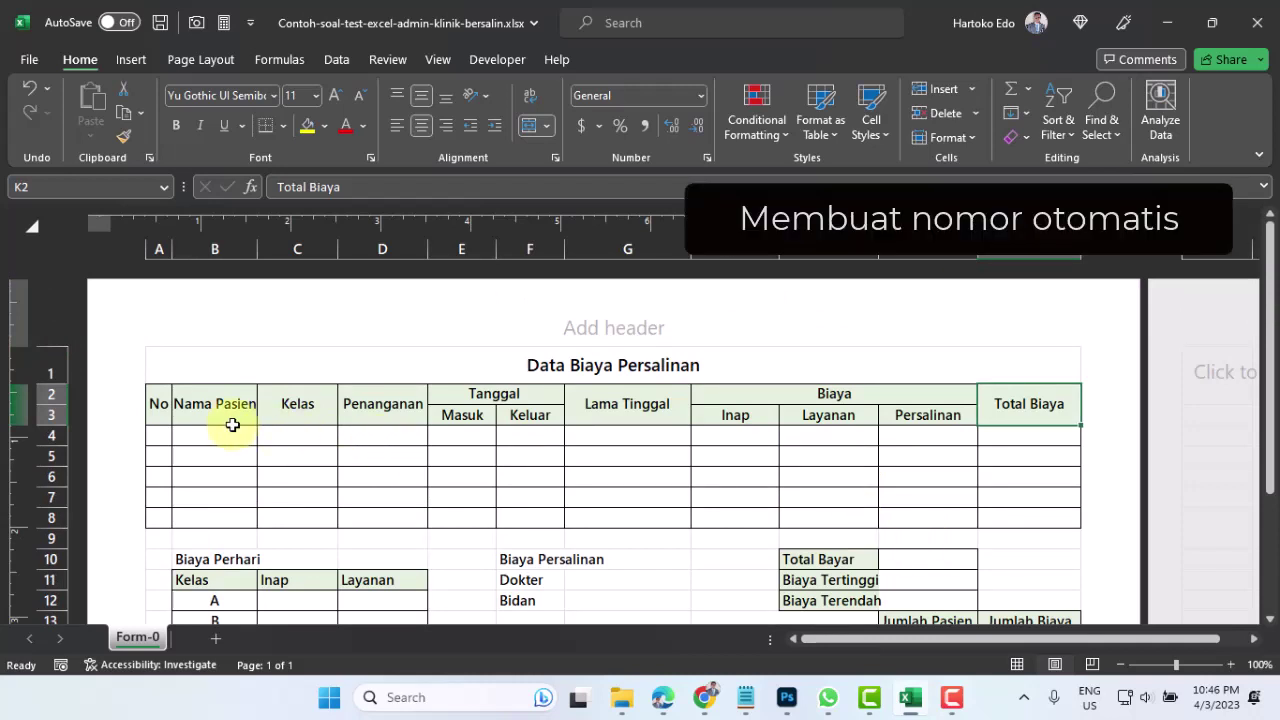
Enter 1 and 2 in A4:A5 and fill the series down to 5 in A8.
{"action": "left_click", "coordinate": [158, 437]}
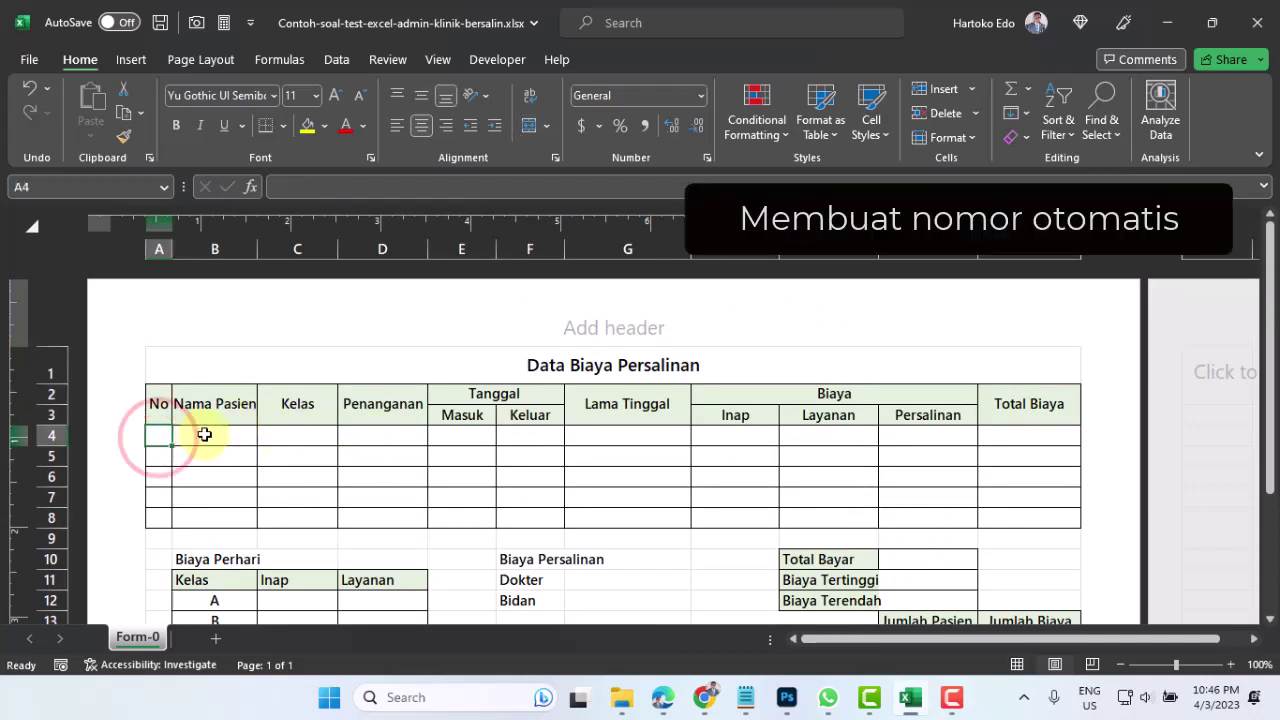
{"action": "type", "text": "1"}
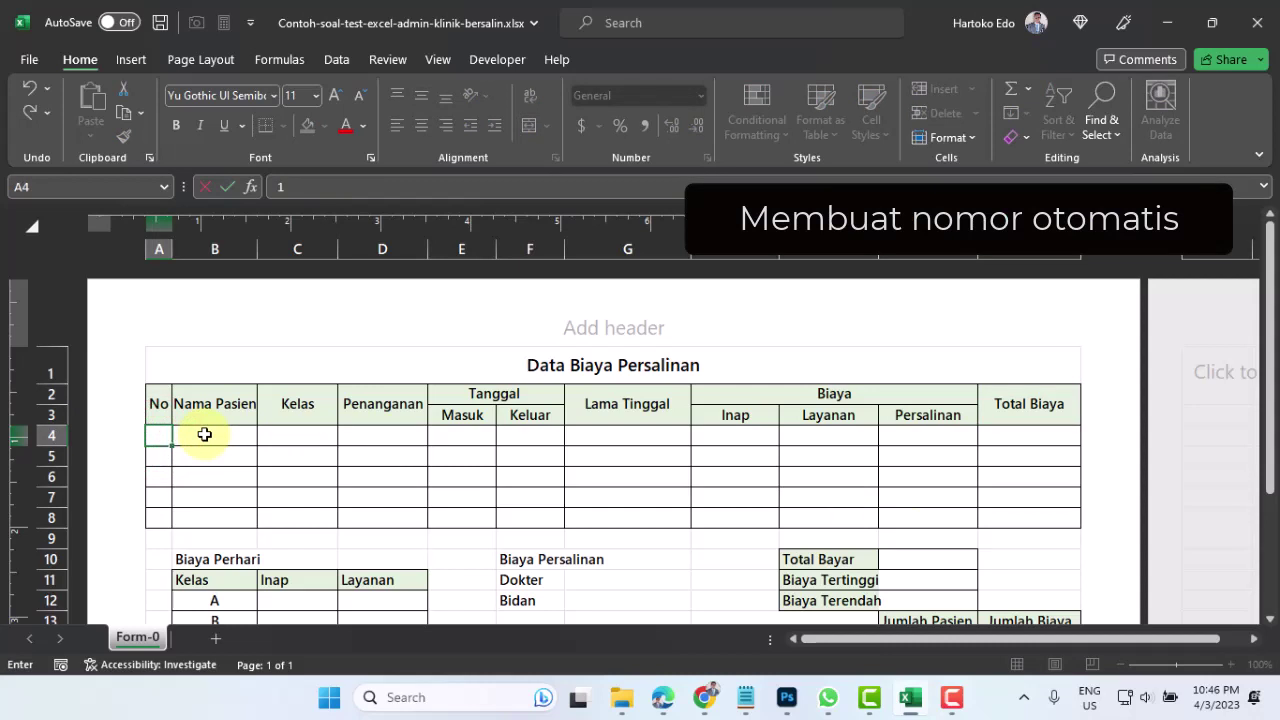
{"action": "key", "text": "Return"}
{"action": "type", "text": "2"}
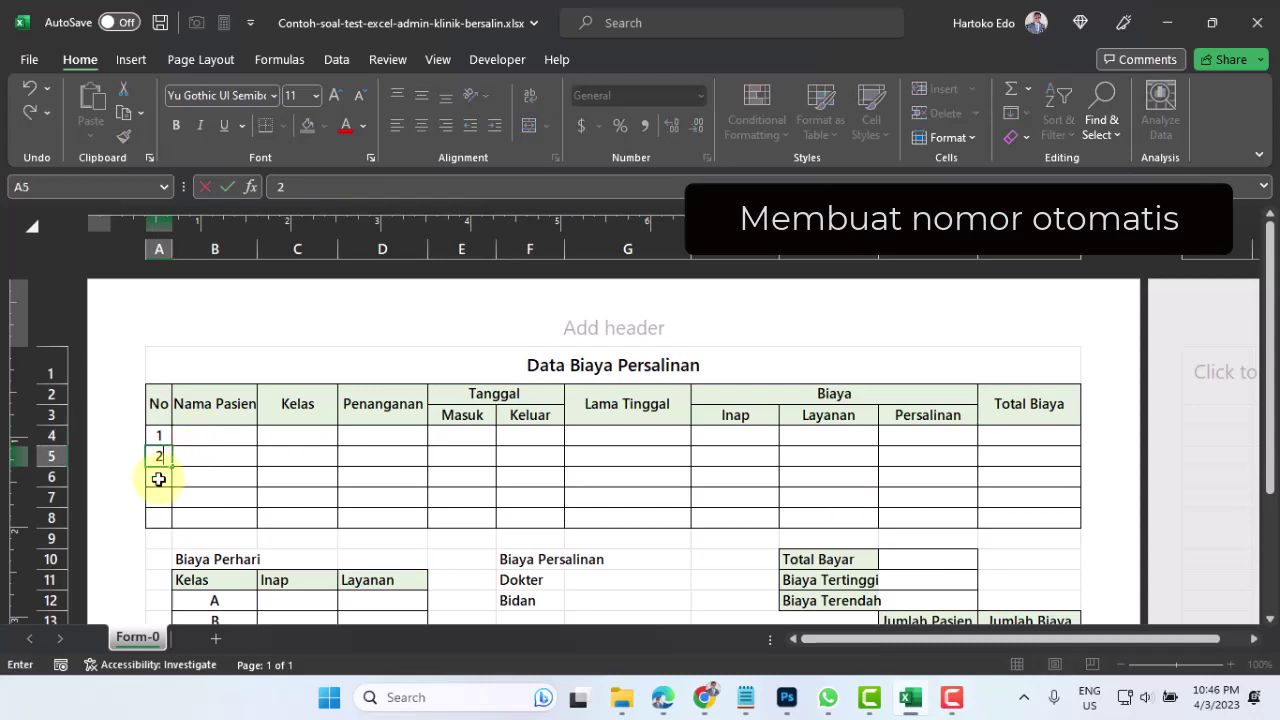
{"action": "left_click", "coordinate": [158, 479]}
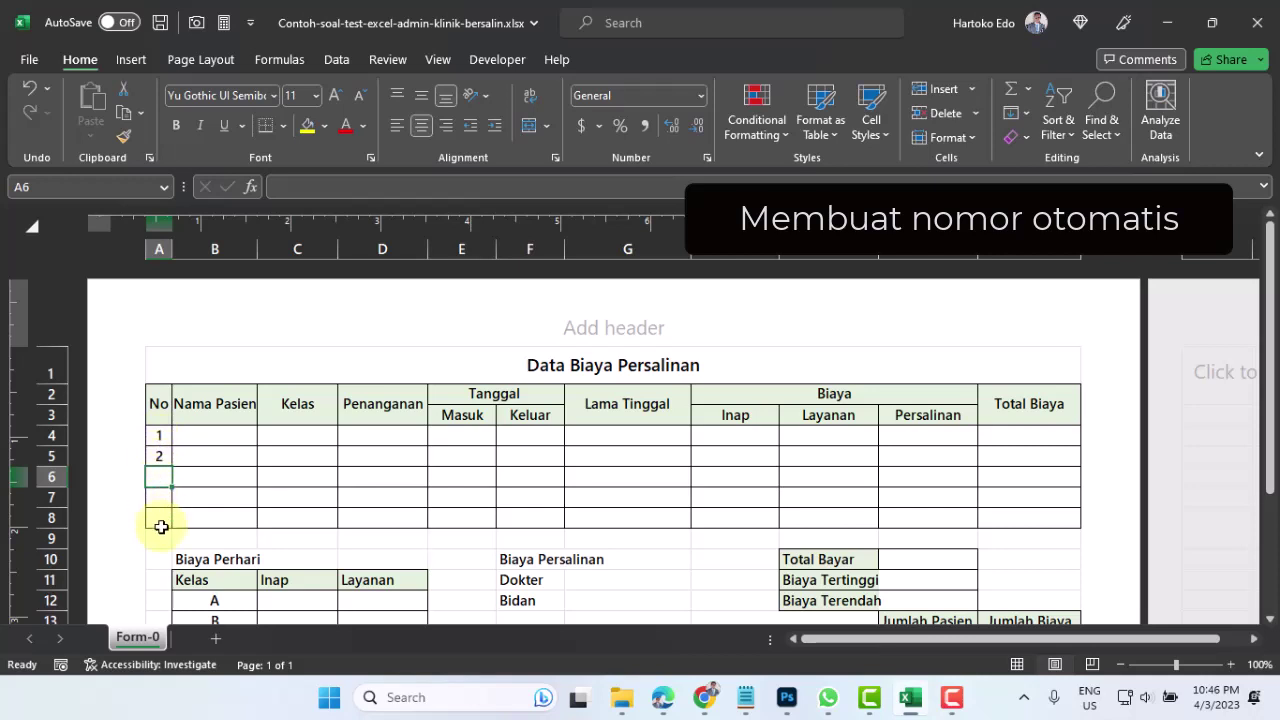
{"action": "left_click_drag", "start_coordinate": [158, 436], "coordinate": [158, 458]}
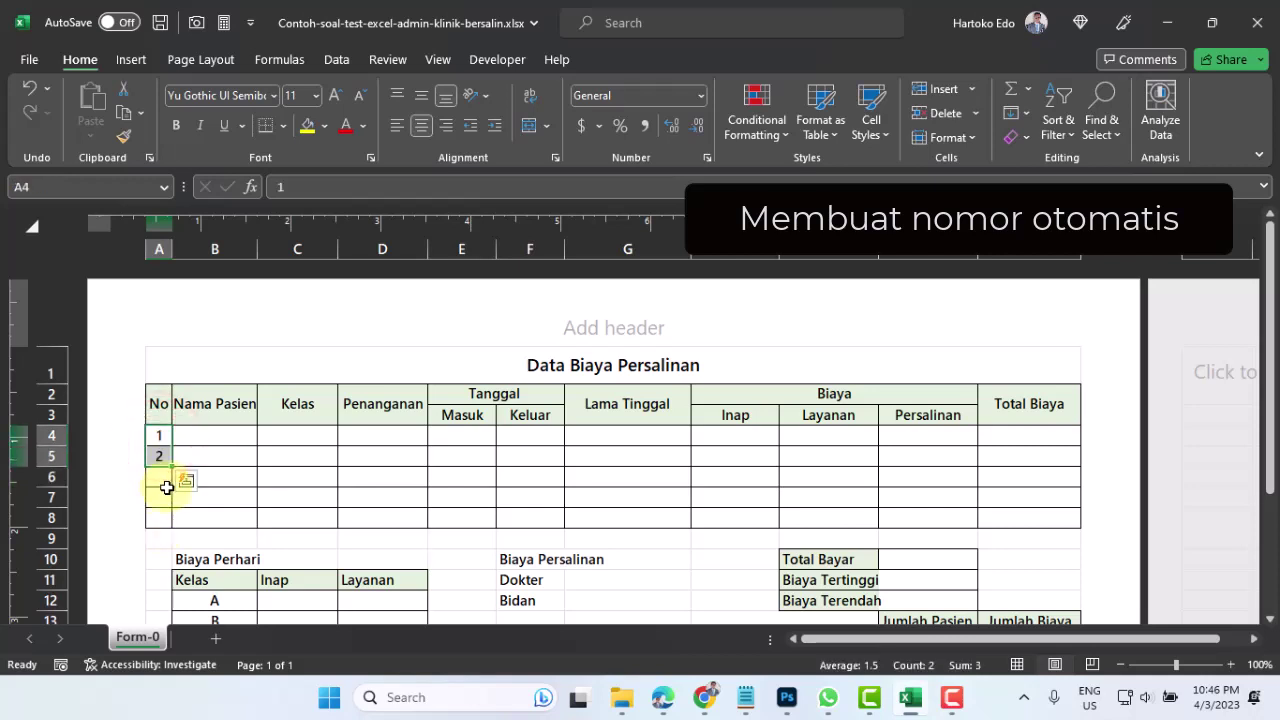
{"action": "left_click_drag", "start_coordinate": [172, 466], "coordinate": [173, 520]}
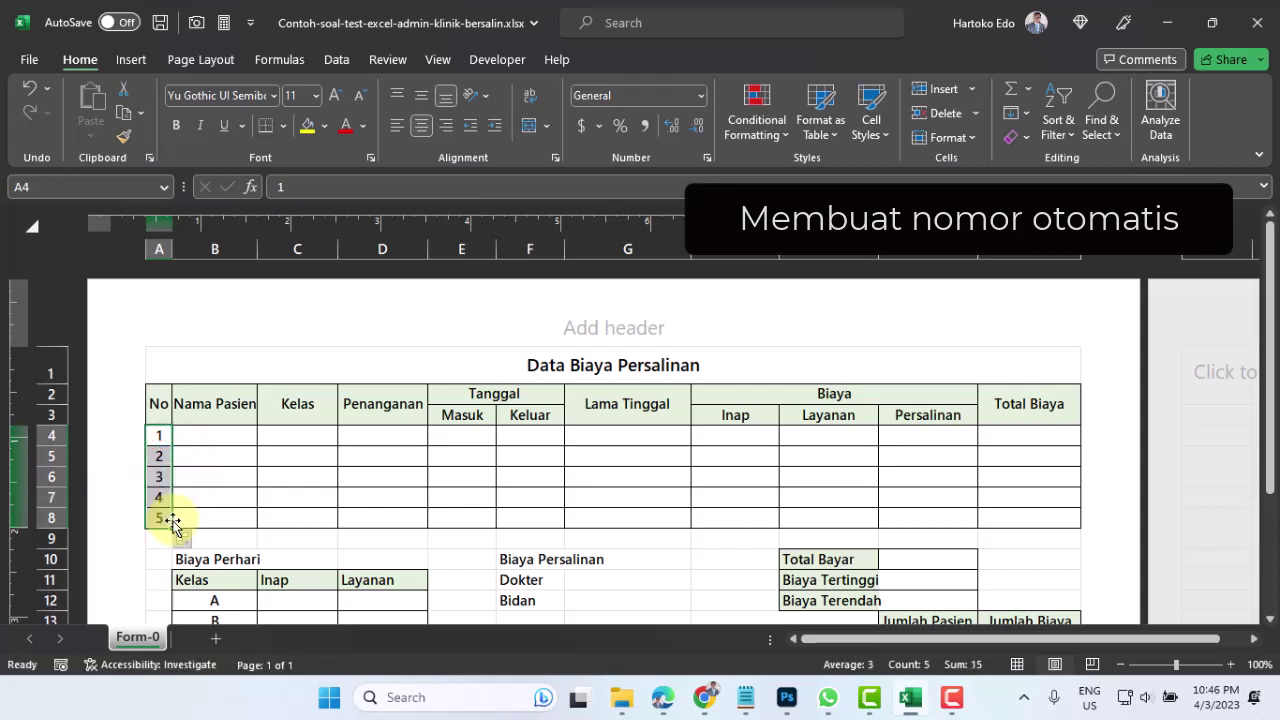
{"action": "left_click", "coordinate": [198, 438]}
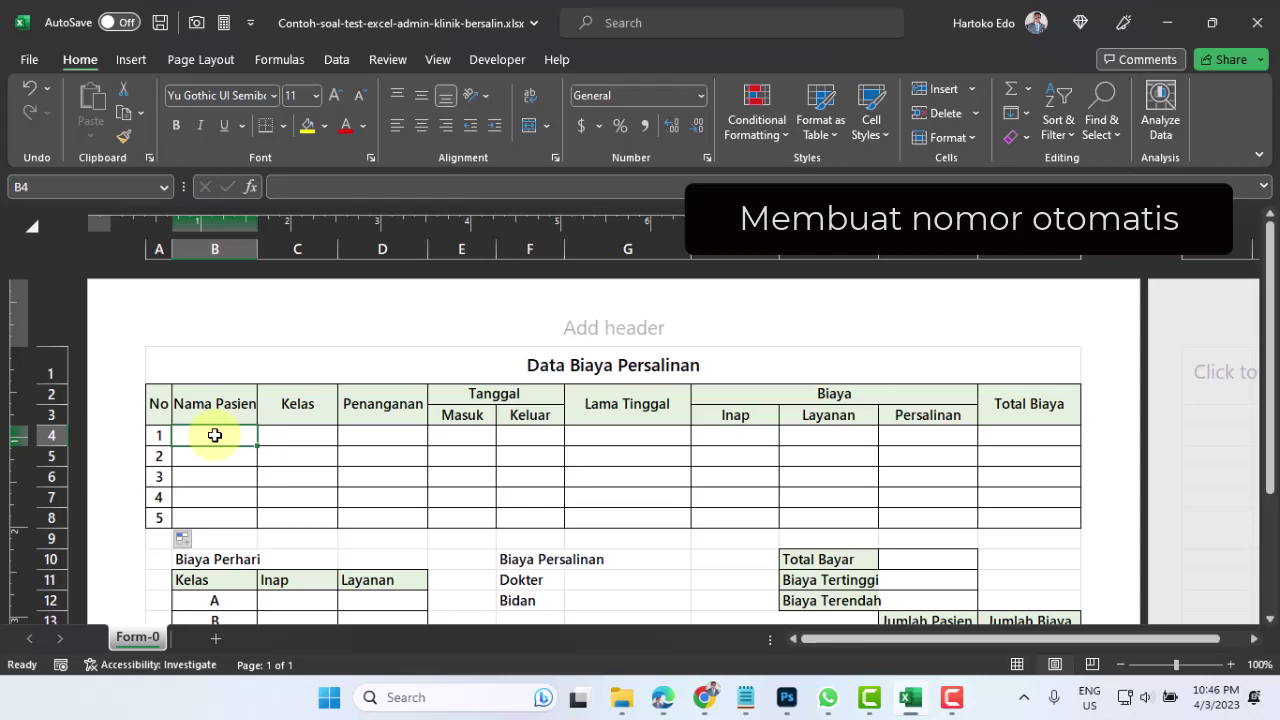
Enter the five patient names in B4:B8.
{"action": "type", "text": "Andrea"}
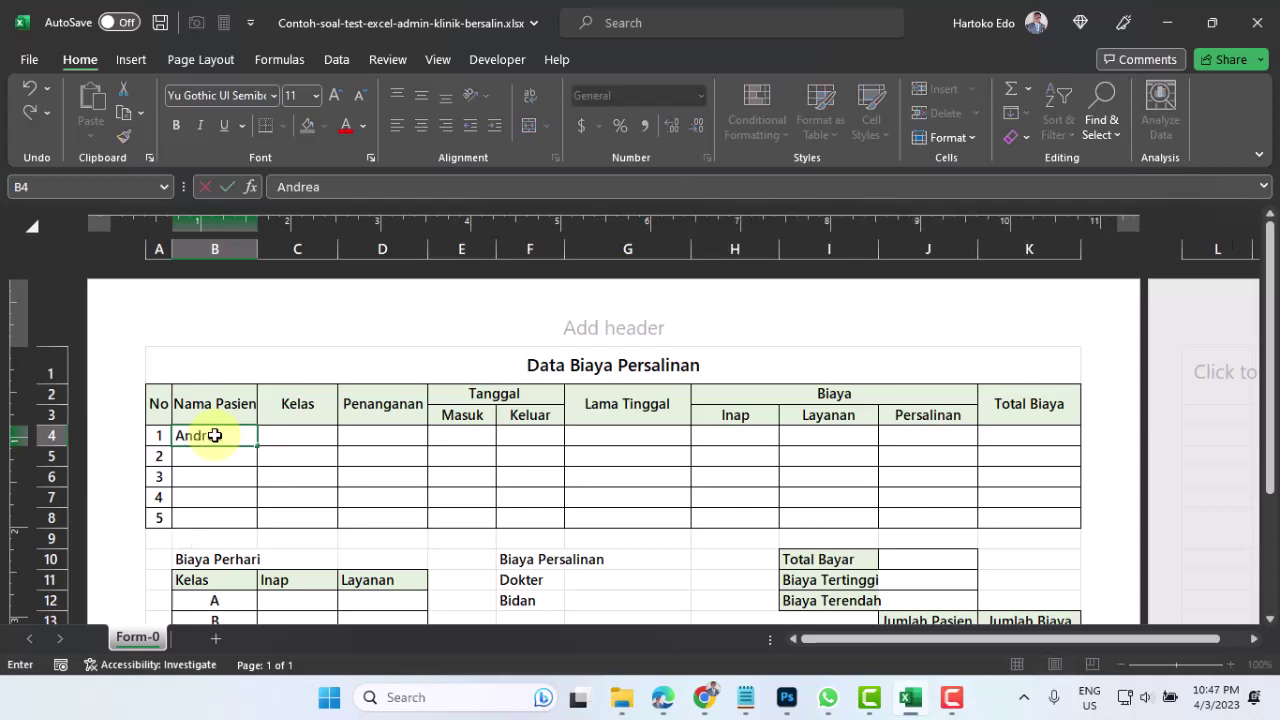
{"action": "key", "text": "Return"}
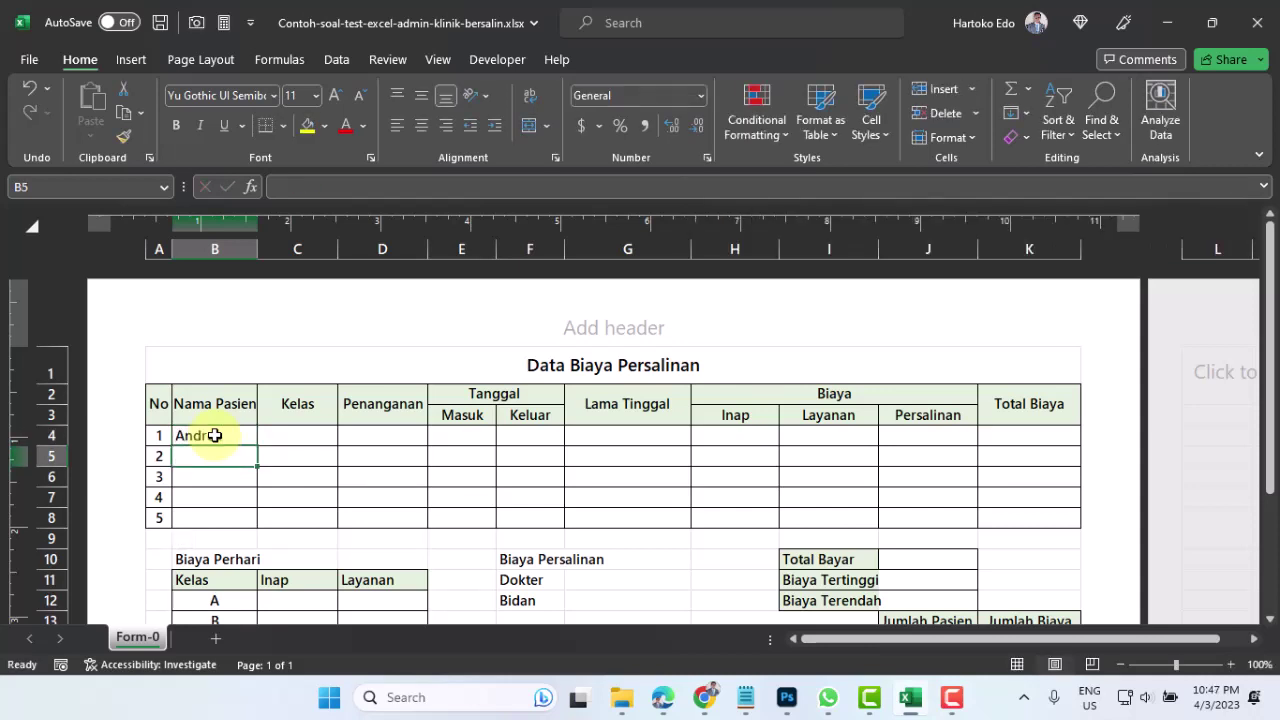
{"action": "type", "text": "Bilqis"}
{"action": "key", "text": "Return"}
{"action": "type", "text": "Cinderella"}
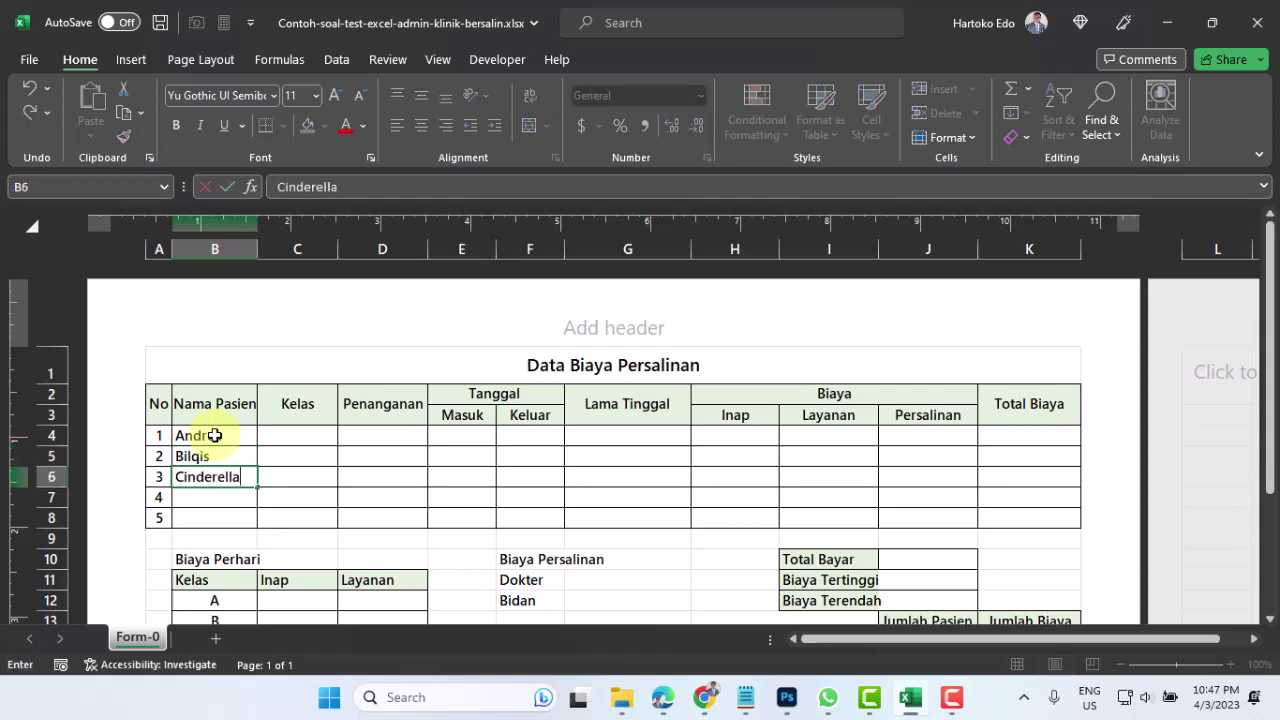
{"action": "key", "text": "Return"}
{"action": "type", "text": "Dhann"}
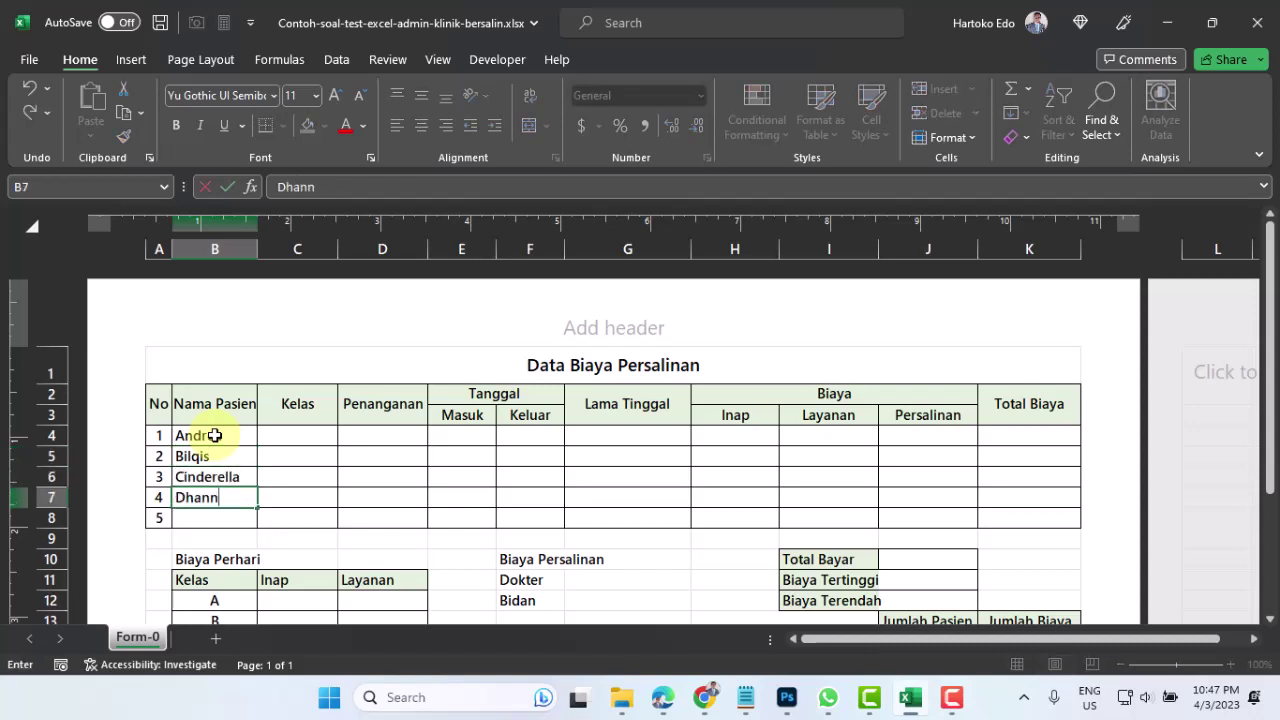
{"action": "type", "text": "y"}
{"action": "key", "text": "Return"}
{"action": "type", "text": "Echa"}
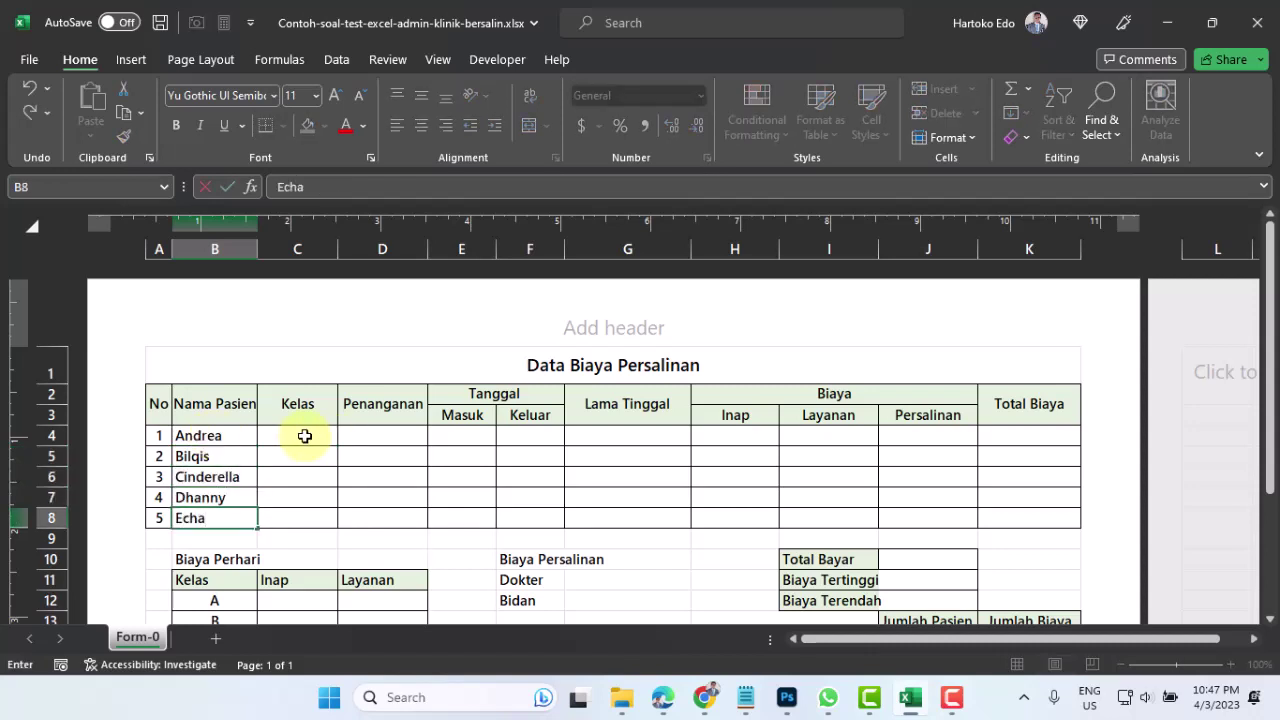
{"action": "left_click", "coordinate": [305, 436]}
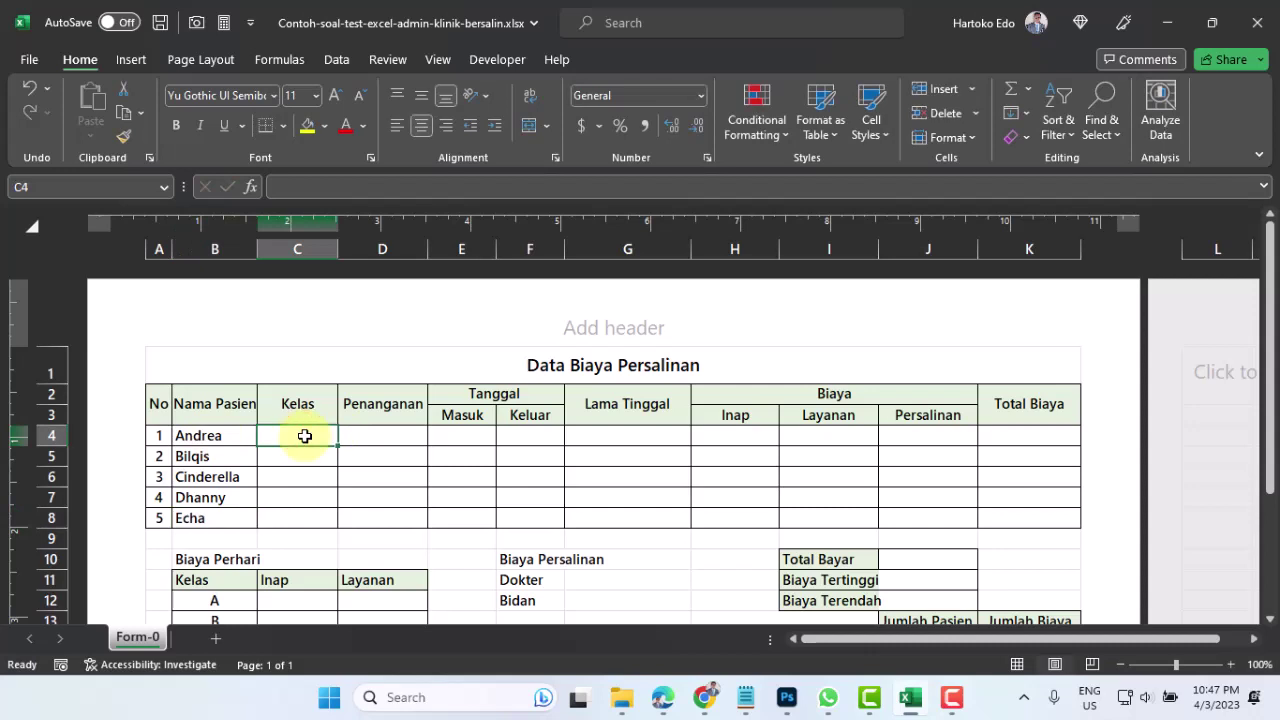
Fill the Kelas column C4:C8 with B, A, A, C, B.
{"action": "scroll", "coordinate": [305, 436], "scroll_direction": "down", "scroll_amount": 1}
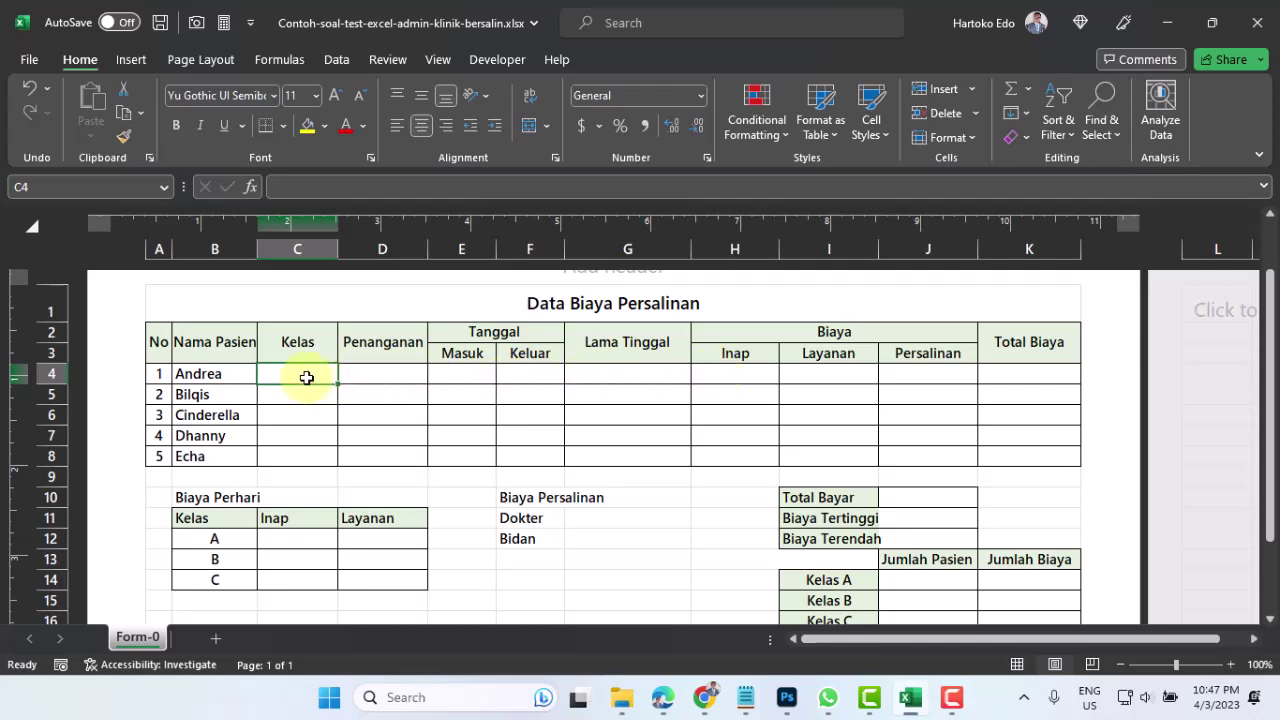
{"action": "type", "text": "B"}
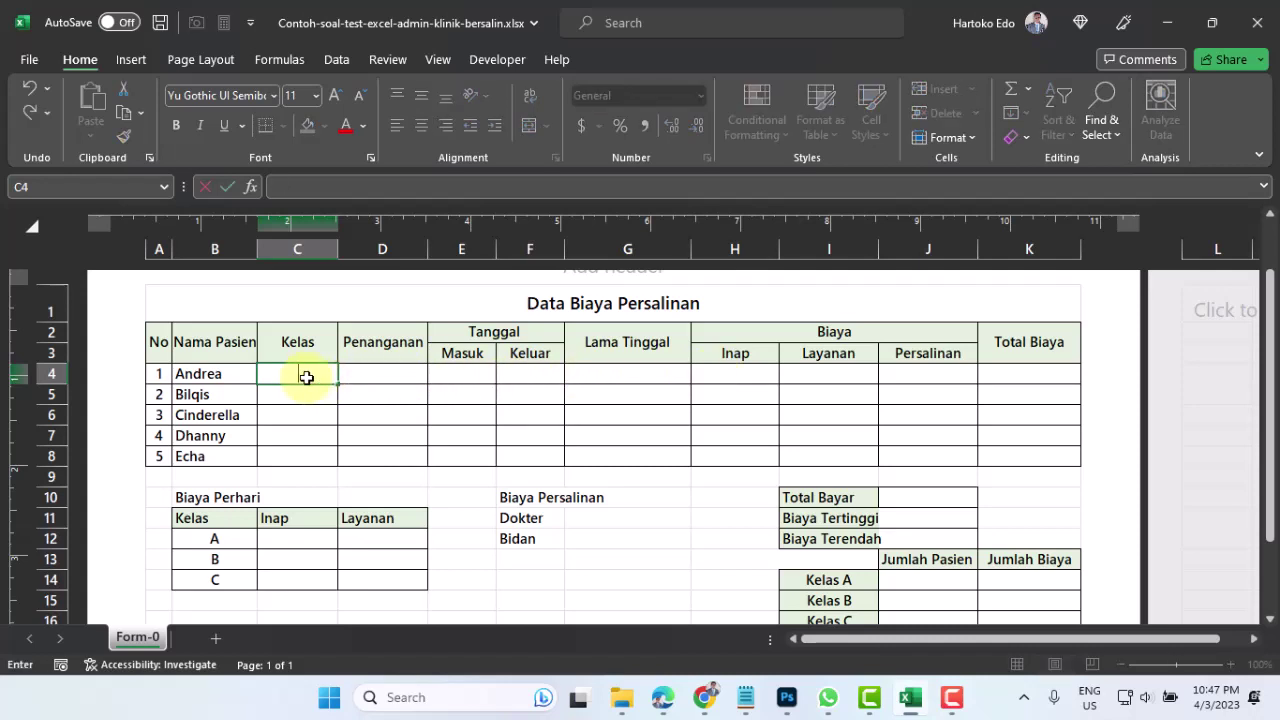
{"action": "key", "text": "Return"}
{"action": "type", "text": "A"}
{"action": "key", "text": "Return"}
{"action": "type", "text": "A"}
{"action": "key", "text": "Return"}
{"action": "type", "text": "C"}
{"action": "key", "text": "Return"}
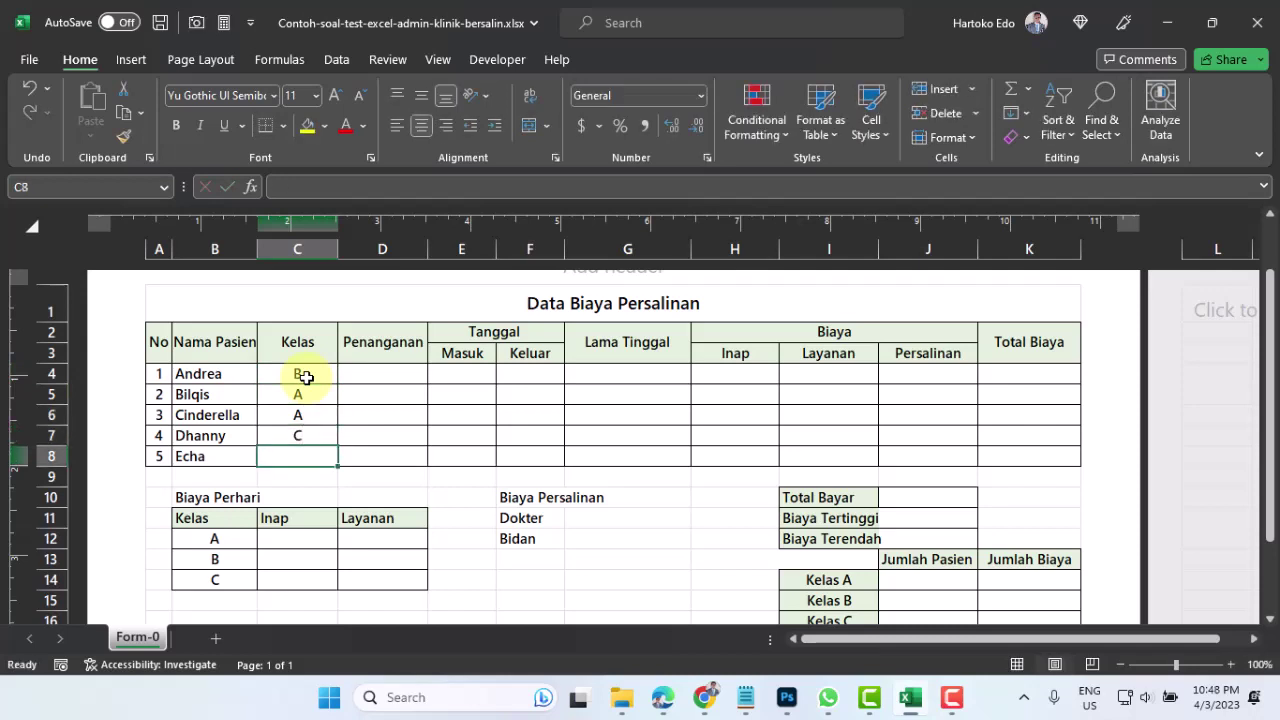
{"action": "type", "text": "B"}
{"action": "key", "text": "Return"}
Fill Penanganan D4:D8 with Dokter, Dokter, Bidan, Dokter, Bidan.
{"action": "left_click", "coordinate": [396, 372]}
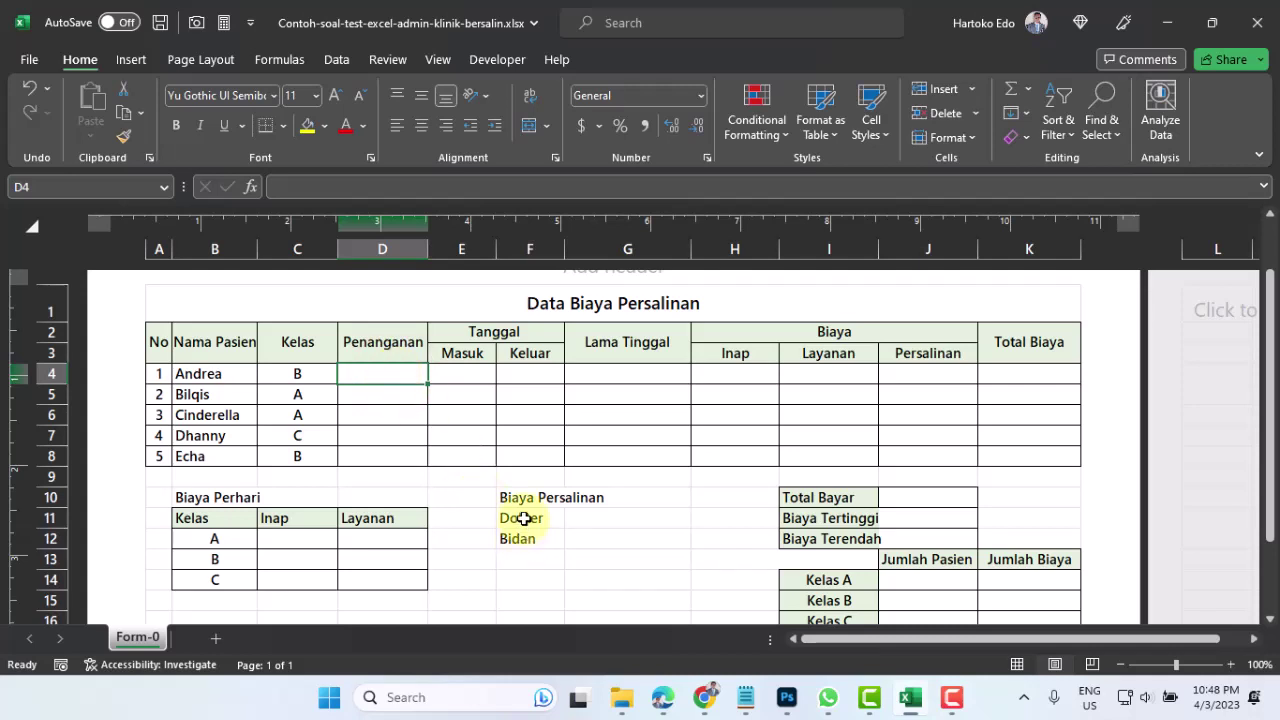
{"action": "left_click", "coordinate": [364, 374]}
{"action": "type", "text": "dOKTER"}
{"action": "key", "text": "Return"}
{"action": "type", "text": "Dokter"}
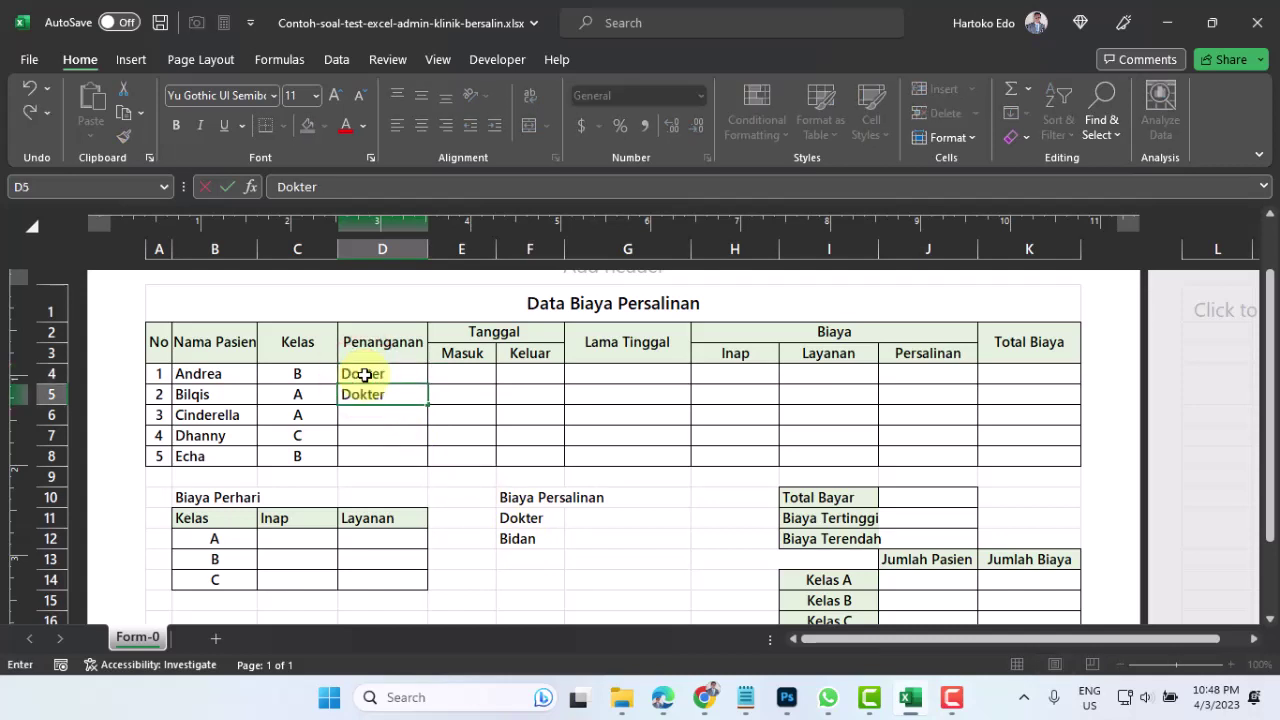
{"action": "key", "text": "Return"}
{"action": "type", "text": "Bidan"}
{"action": "key", "text": "Return"}
{"action": "type", "text": "Dikter"}
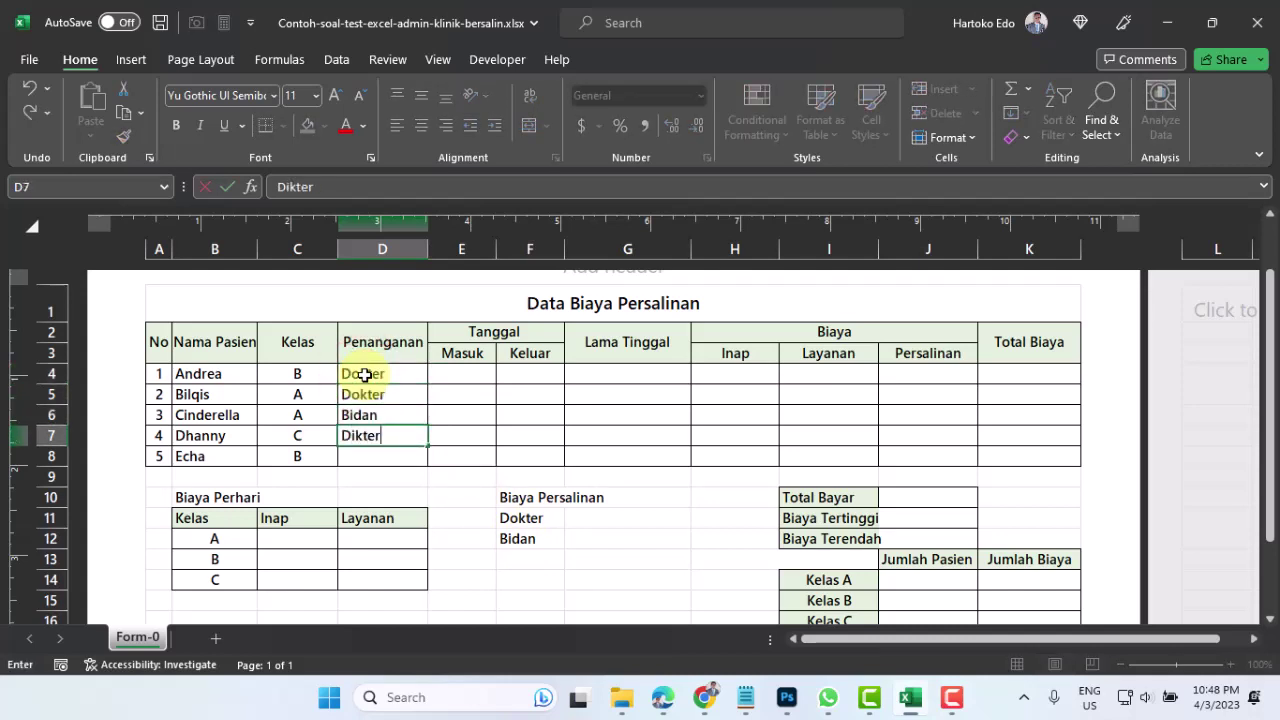
{"action": "key", "text": "Return"}
{"action": "type", "text": "Bidan"}
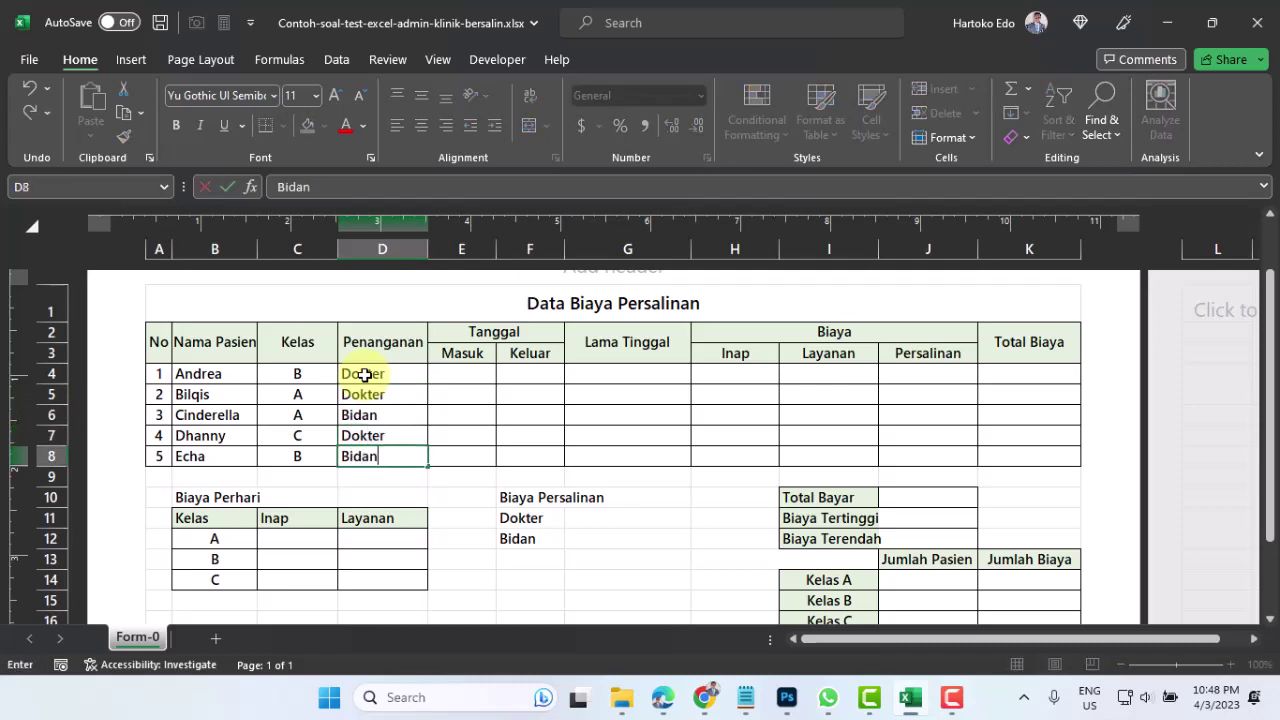
{"action": "key", "text": "Return"}
{"action": "left_click", "coordinate": [485, 378]}
{"action": "left_click", "coordinate": [485, 378]}
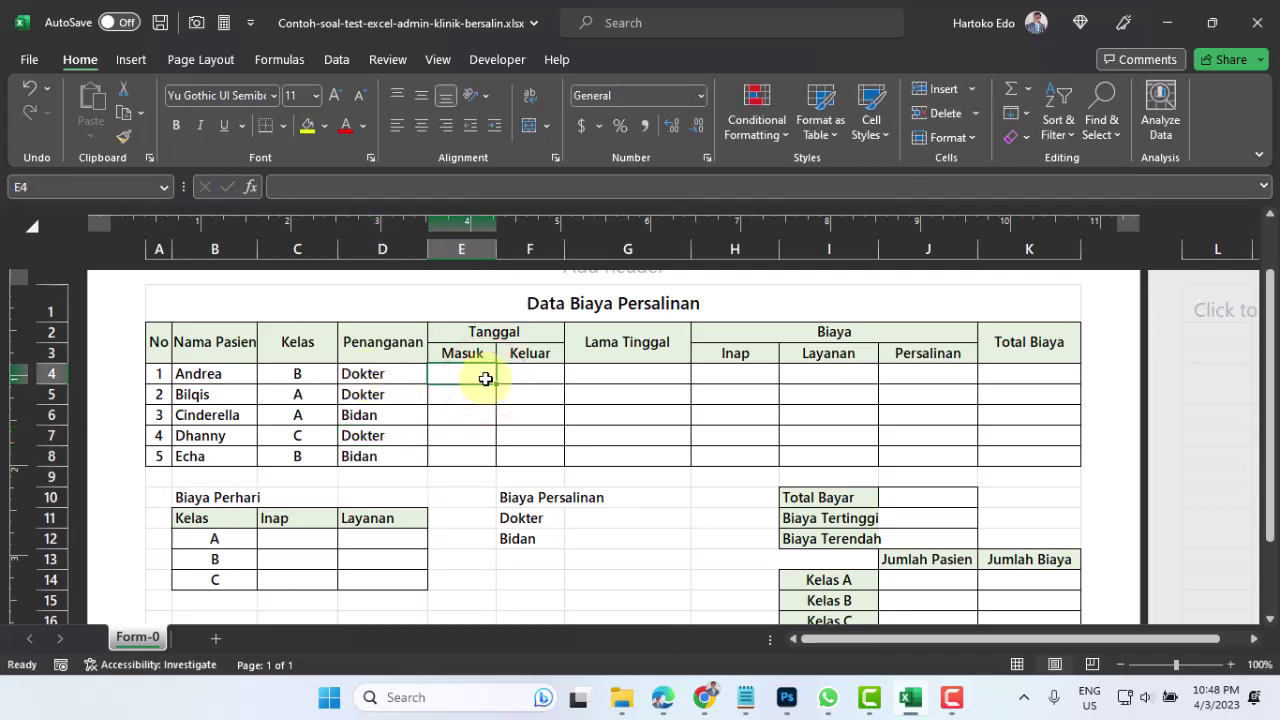
Enter Biaya Perhari rates for Kelas A–C: Inap 500000/400000/300000, Layanan 300000/250000/150000.
{"action": "left_click", "coordinate": [181, 502]}
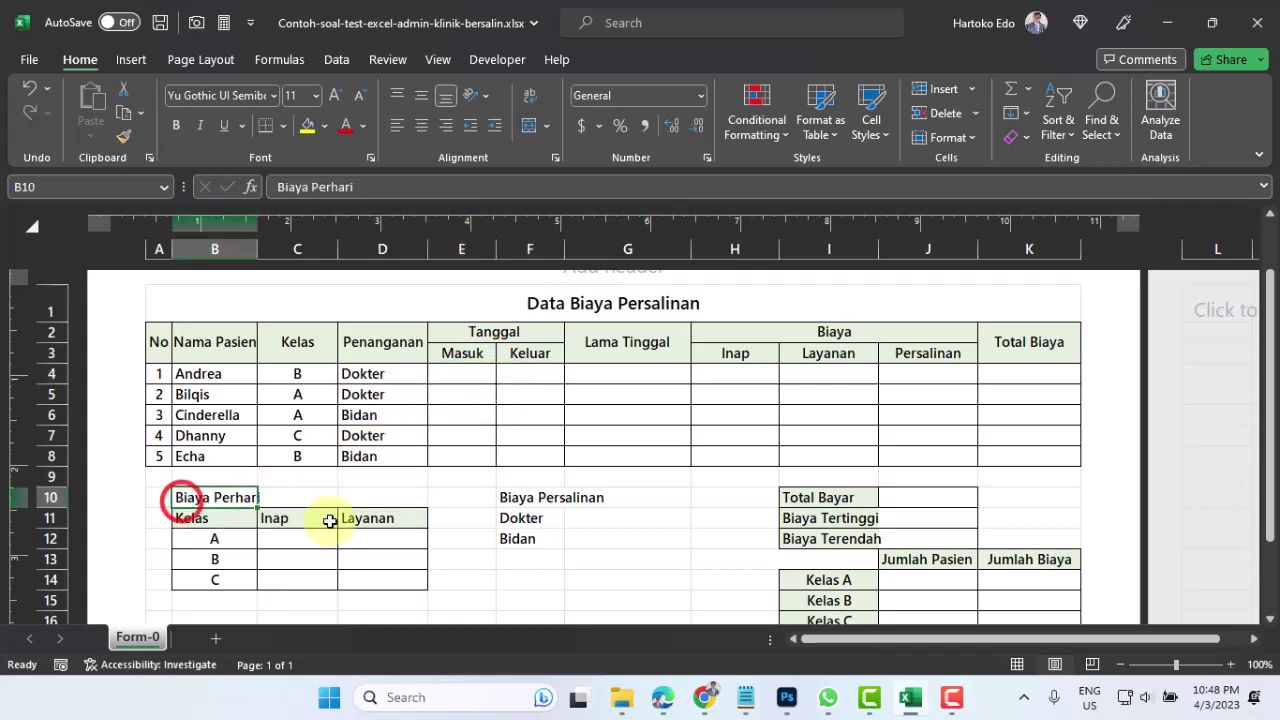
{"action": "left_click", "coordinate": [288, 541]}
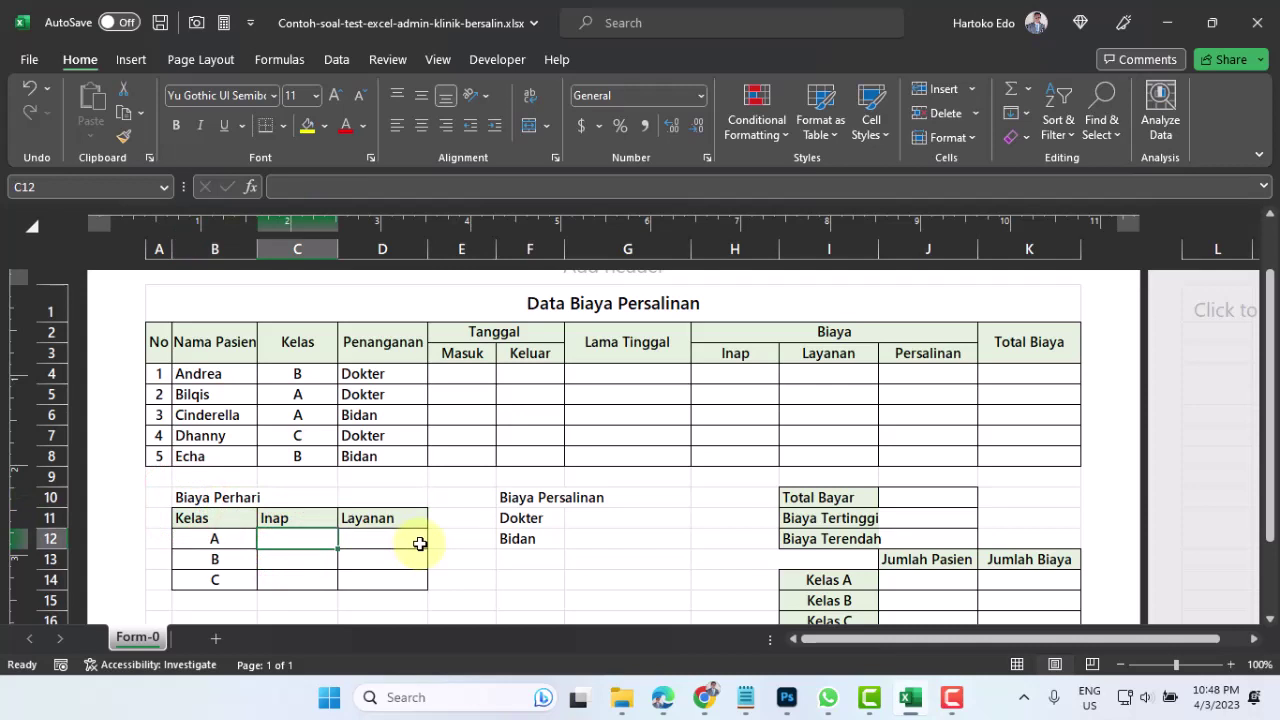
{"action": "type", "text": "500000"}
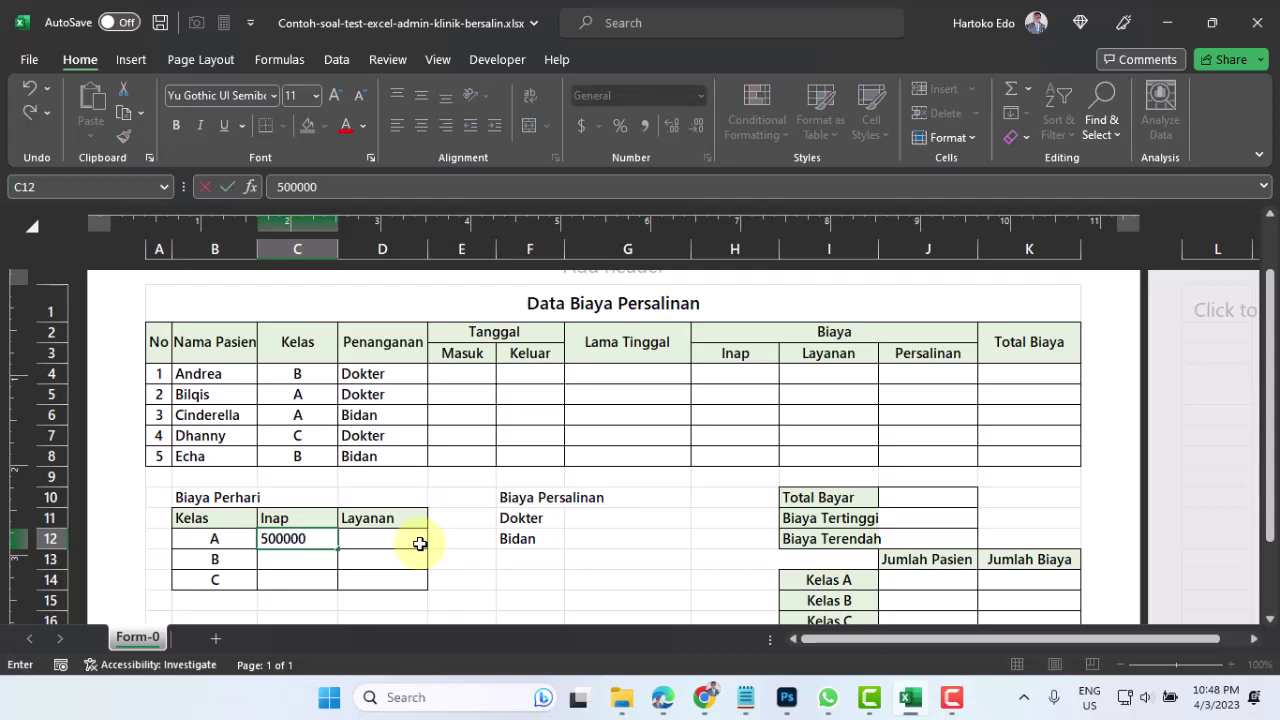
{"action": "left_click", "coordinate": [419, 543]}
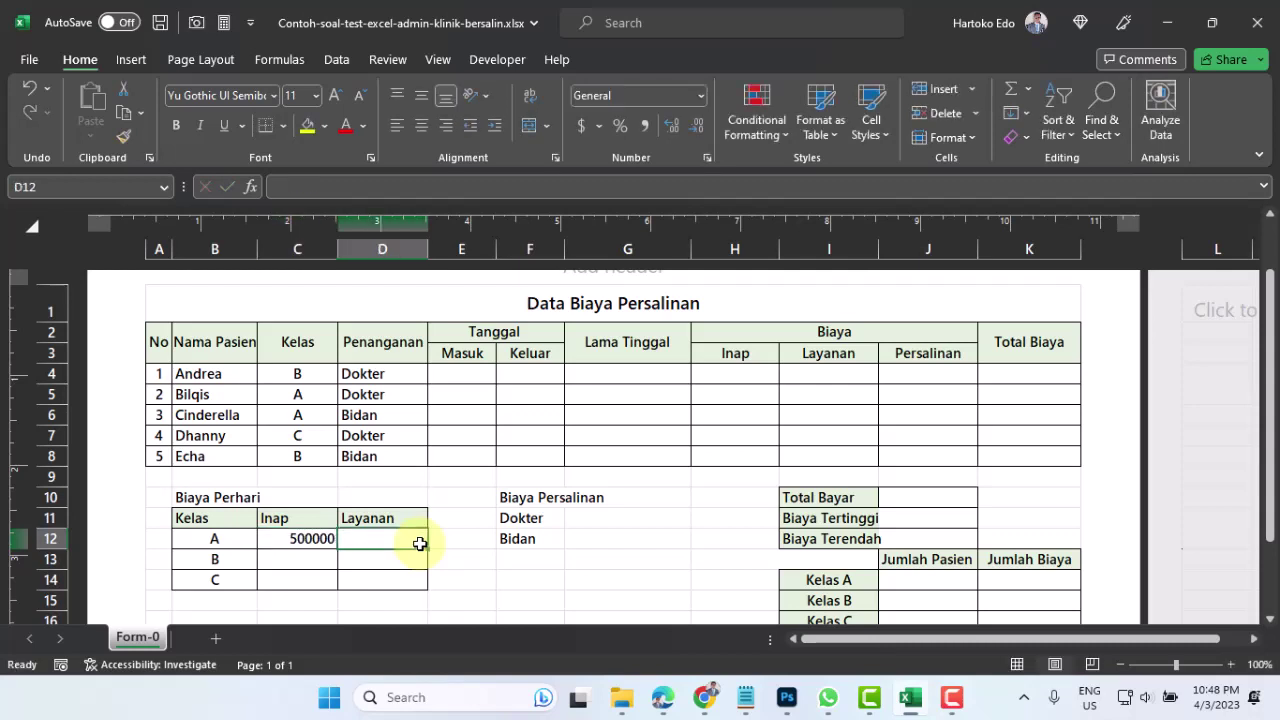
{"action": "type", "text": "300000"}
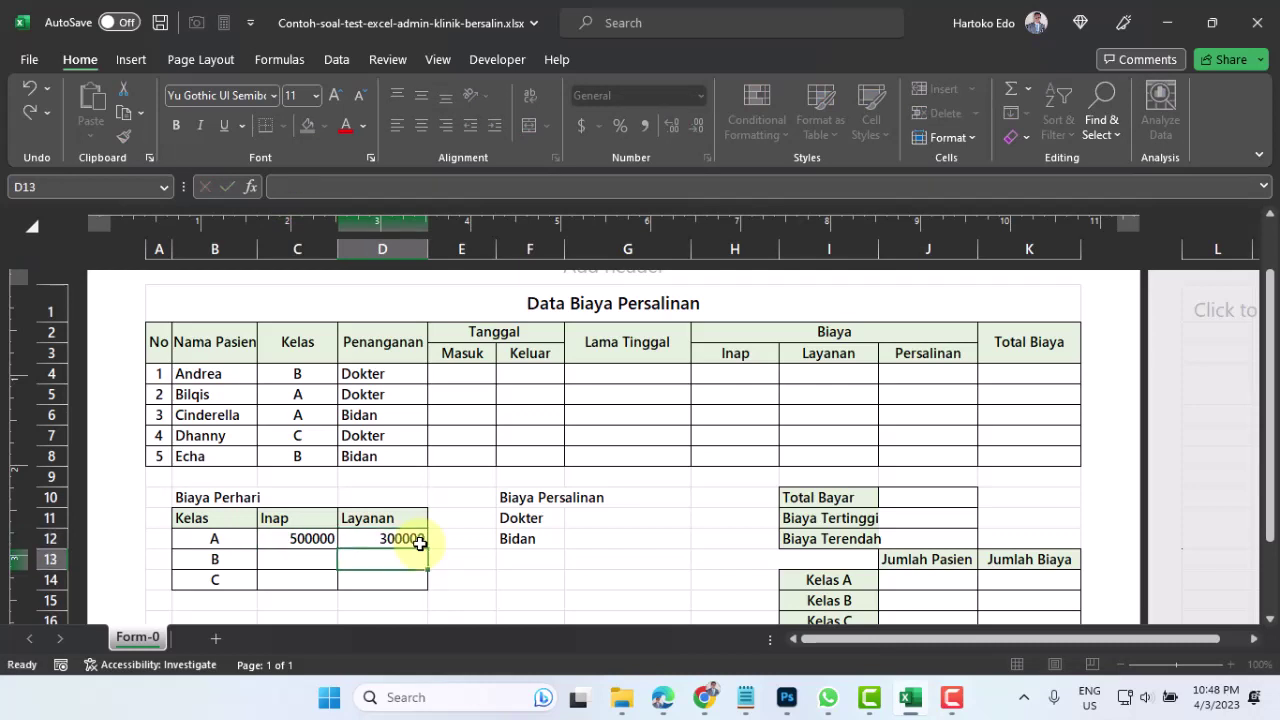
{"action": "left_click", "coordinate": [308, 562]}
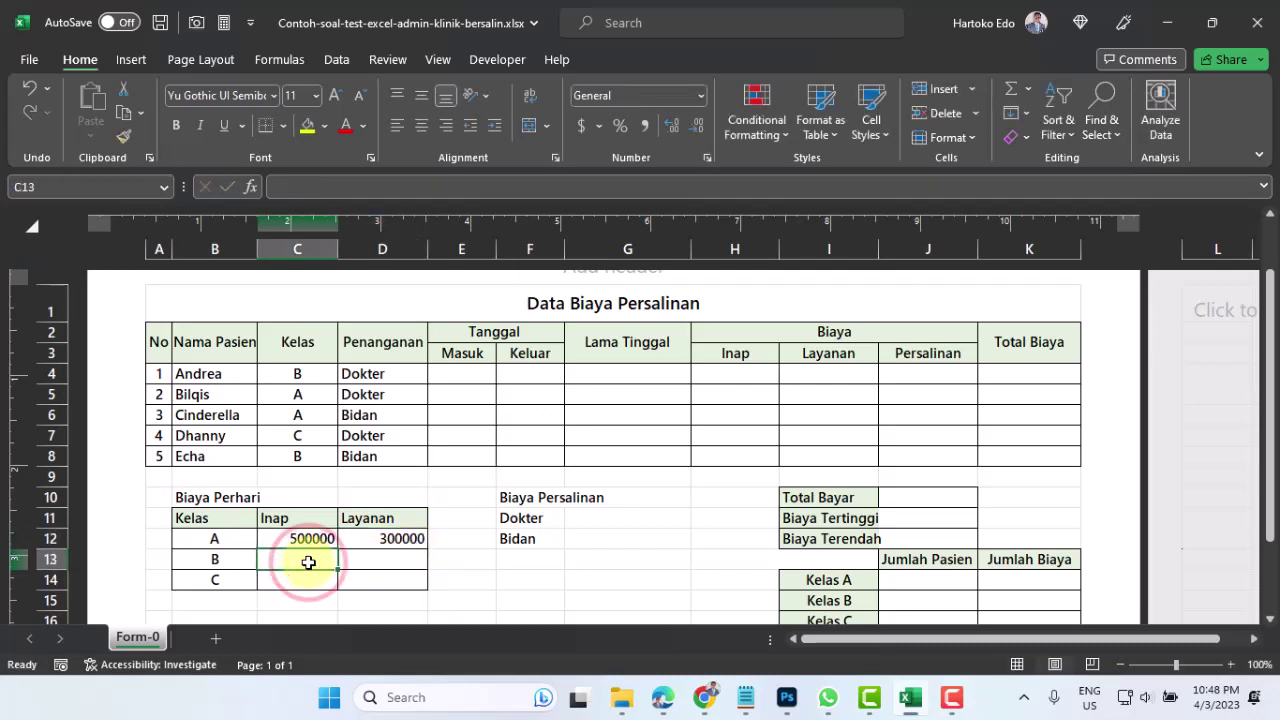
{"action": "type", "text": "400000"}
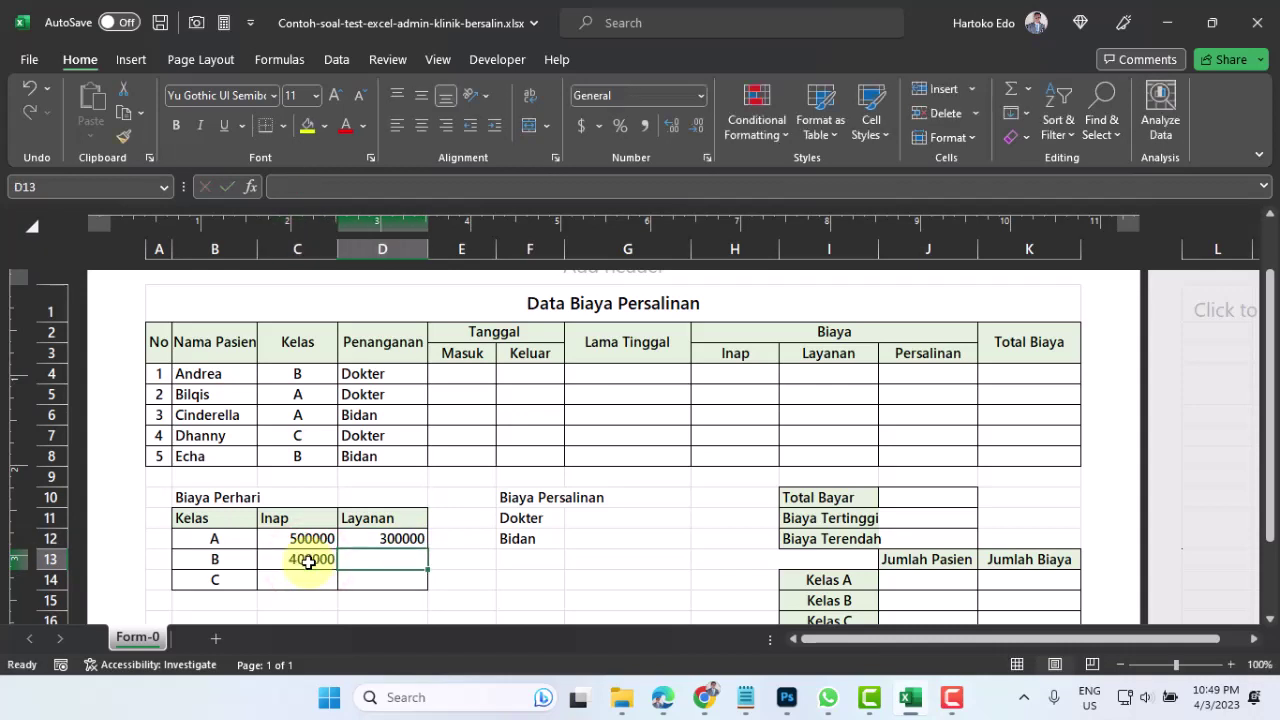
{"action": "key", "text": "Tab"}
{"action": "type", "text": "250000"}
{"action": "left_click", "coordinate": [302, 576]}
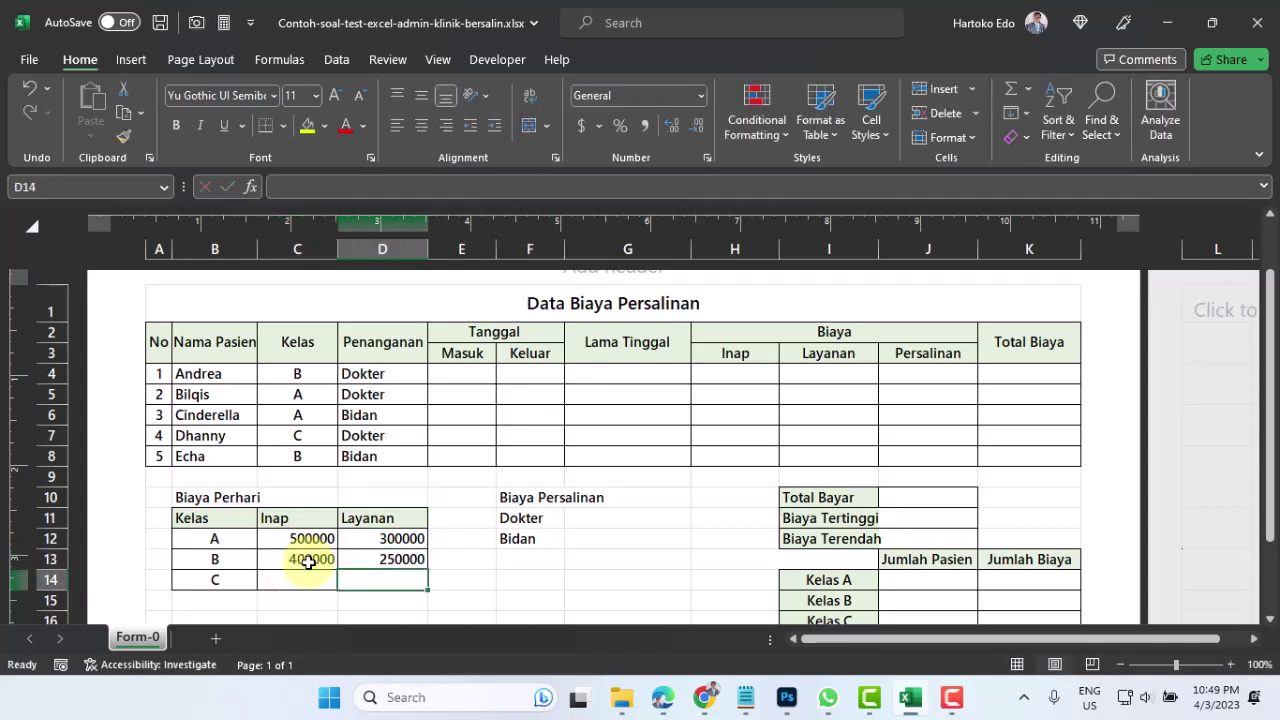
{"action": "type", "text": "300000"}
{"action": "left_click", "coordinate": [382, 577]}
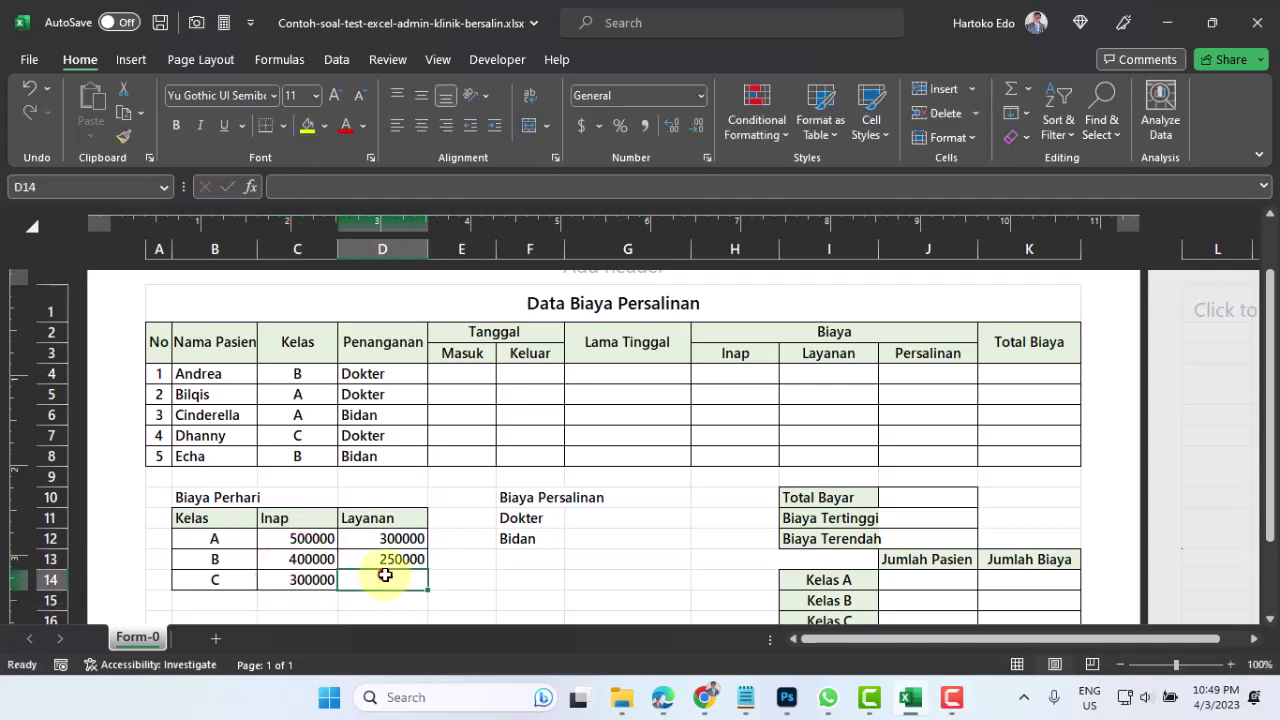
{"action": "type", "text": "200000"}
{"action": "key", "text": "Return"}
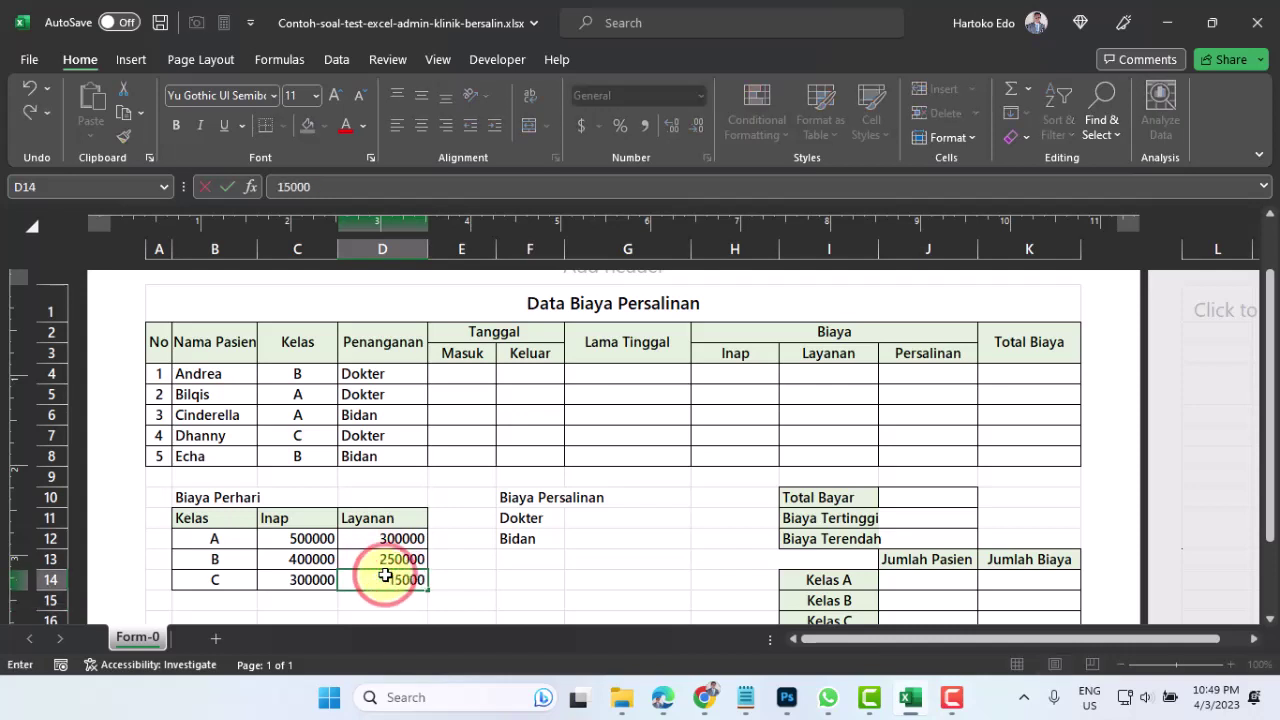
{"action": "type", "text": "0"}
Set the Biaya Persalinan rates to Dokter 800000 and Bidan 400000.
{"action": "left_click", "coordinate": [614, 518]}
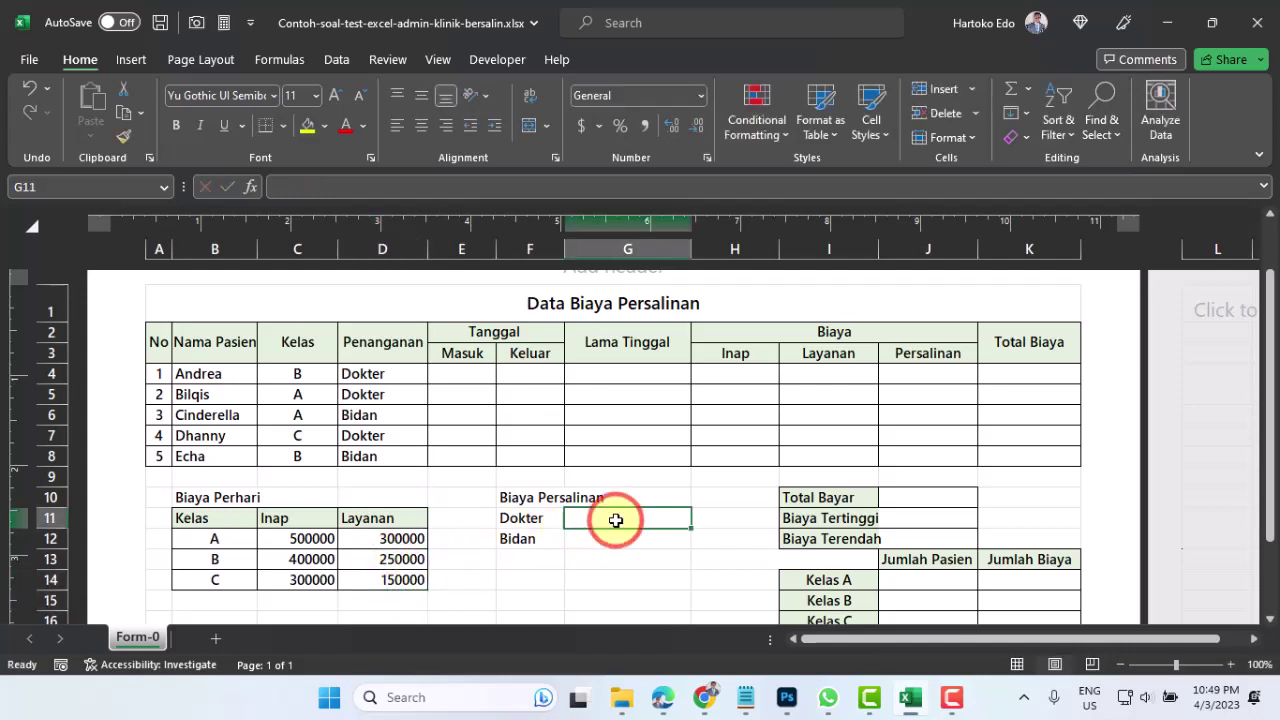
{"action": "type", "text": "800000"}
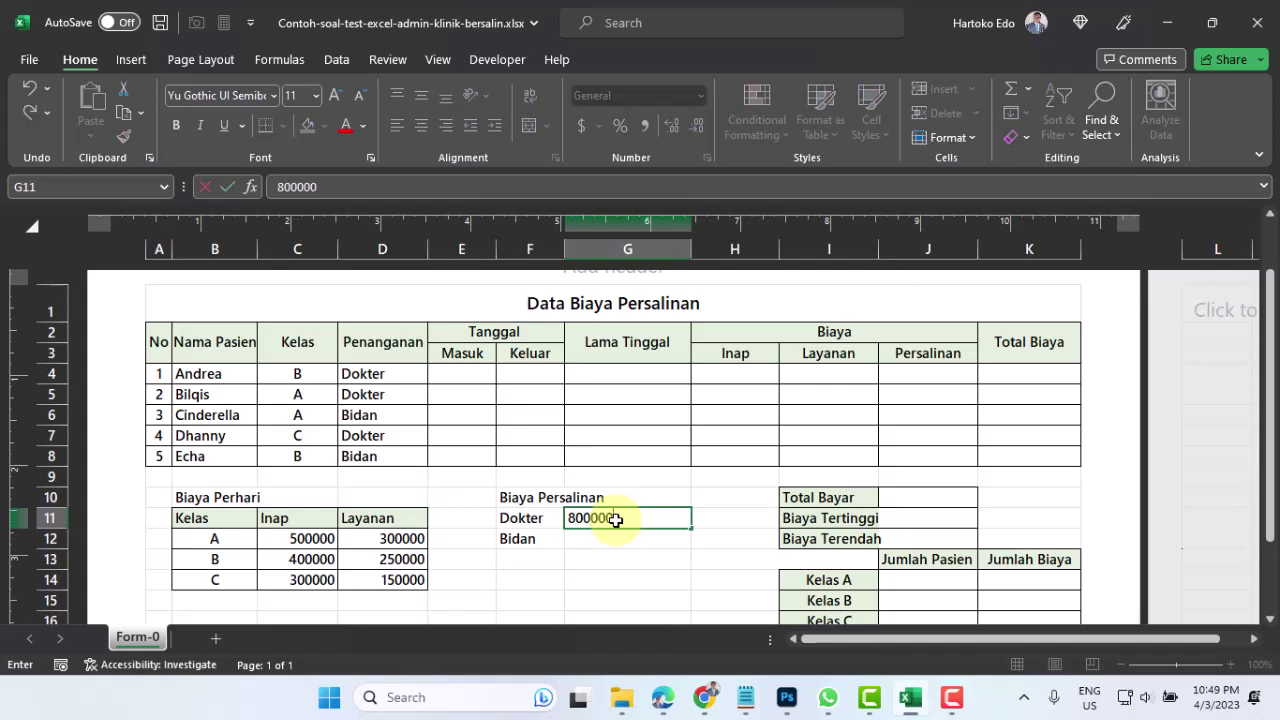
{"action": "key", "text": "Return"}
{"action": "type", "text": "400000"}
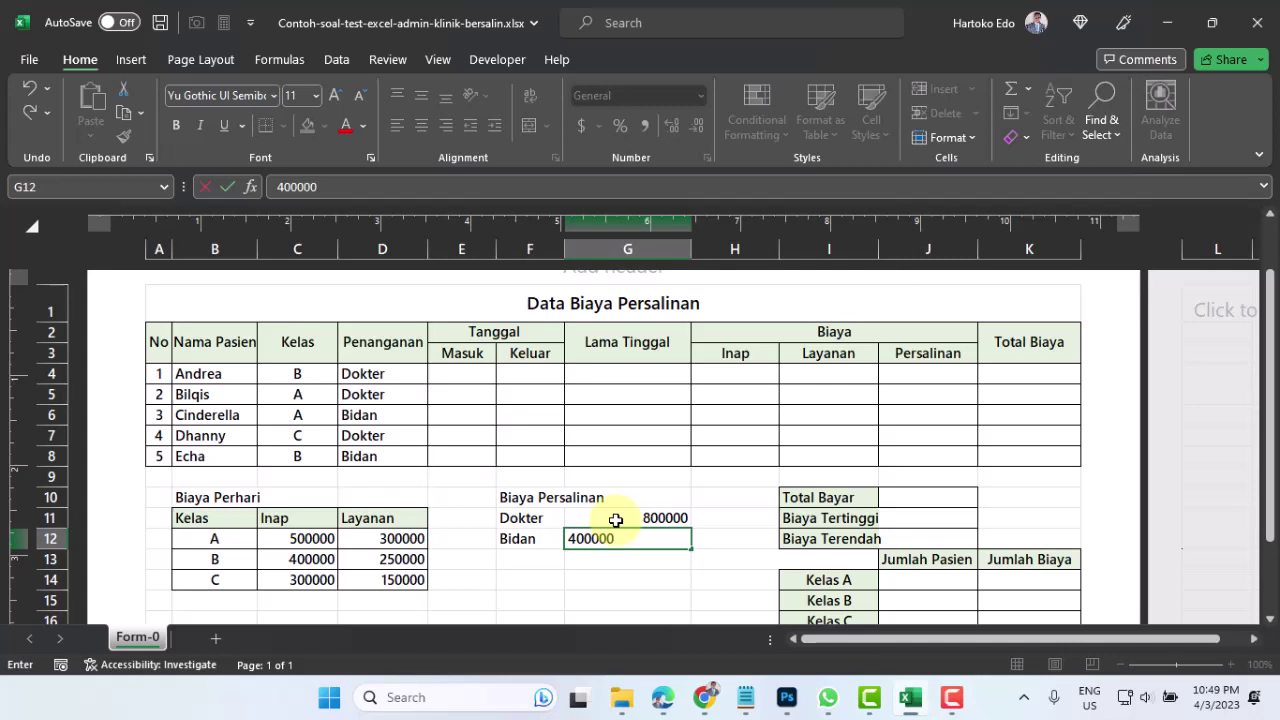
{"action": "key", "text": "Return"}
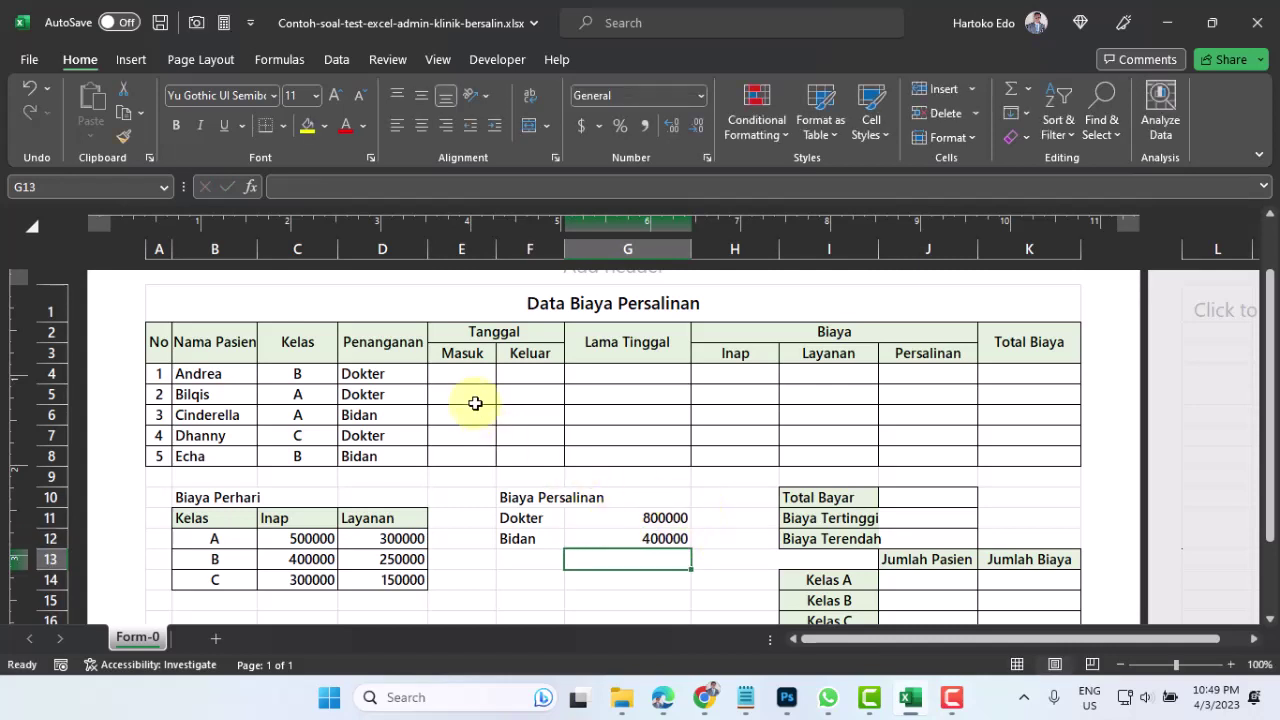
{"action": "left_click", "coordinate": [464, 375]}
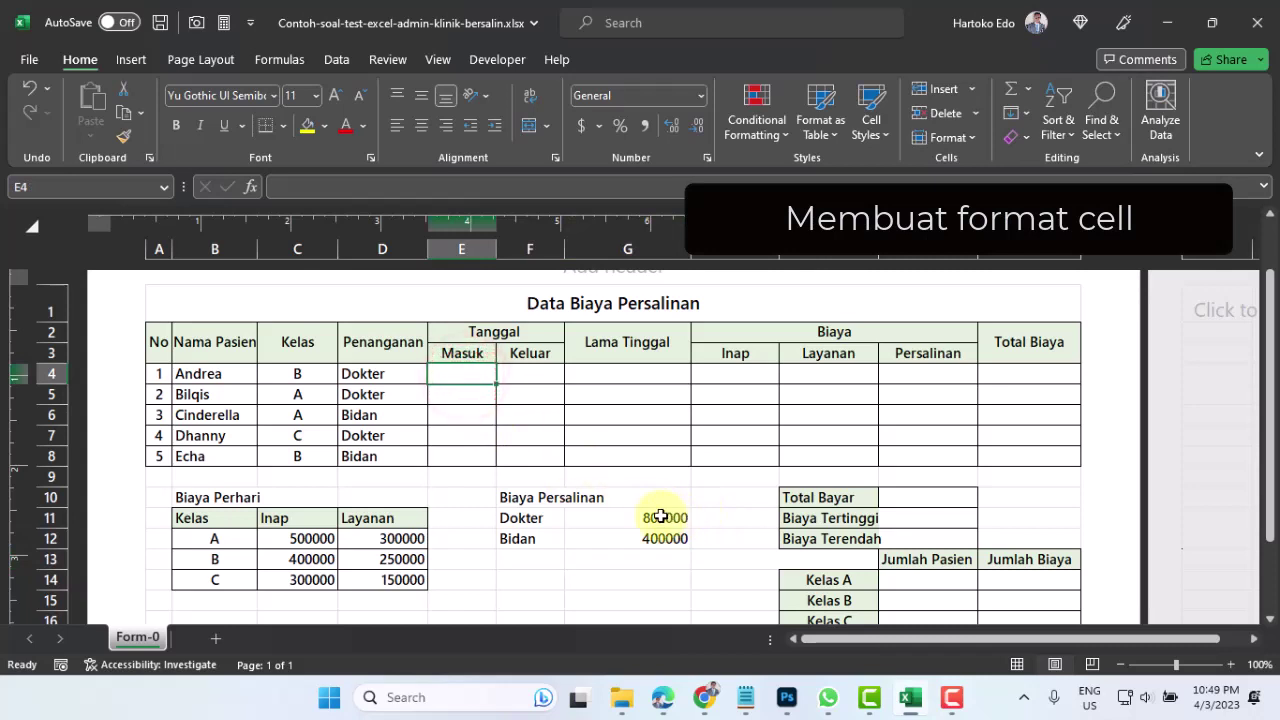
Apply the General number format to the entire worksheet.
{"action": "left_click_drag", "start_coordinate": [668, 515], "coordinate": [668, 538]}
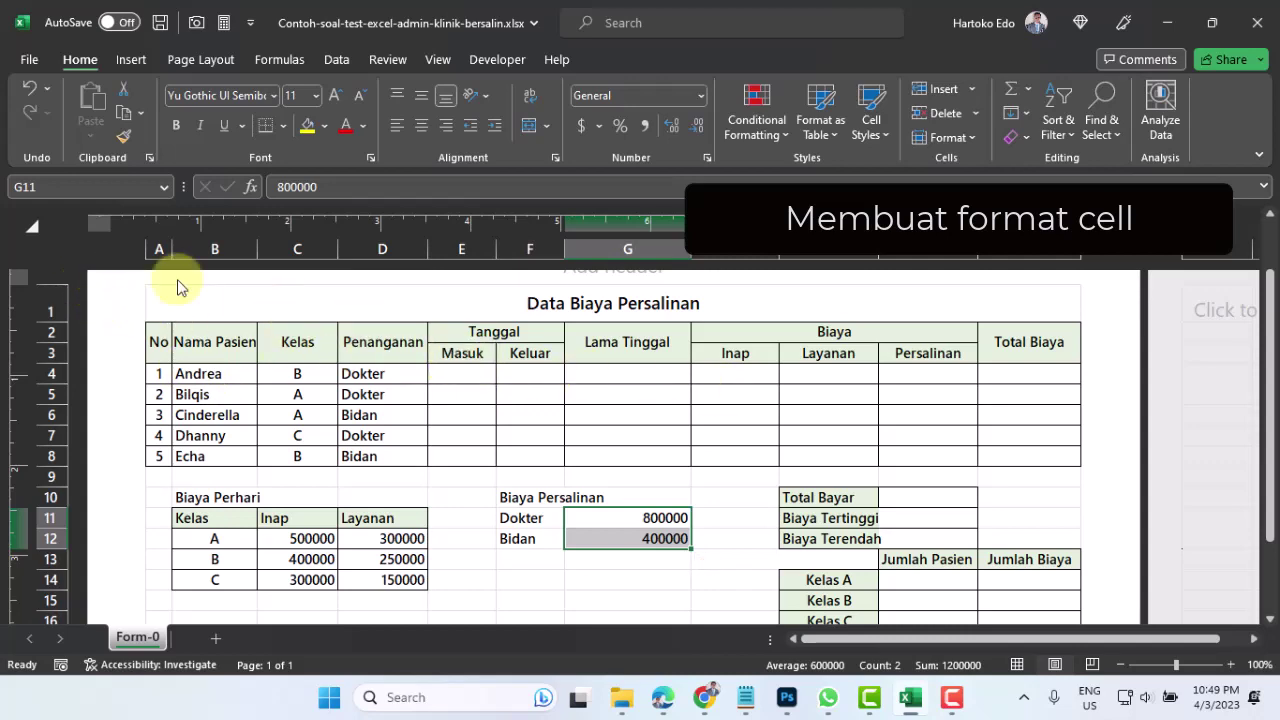
{"action": "left_click", "coordinate": [34, 226]}
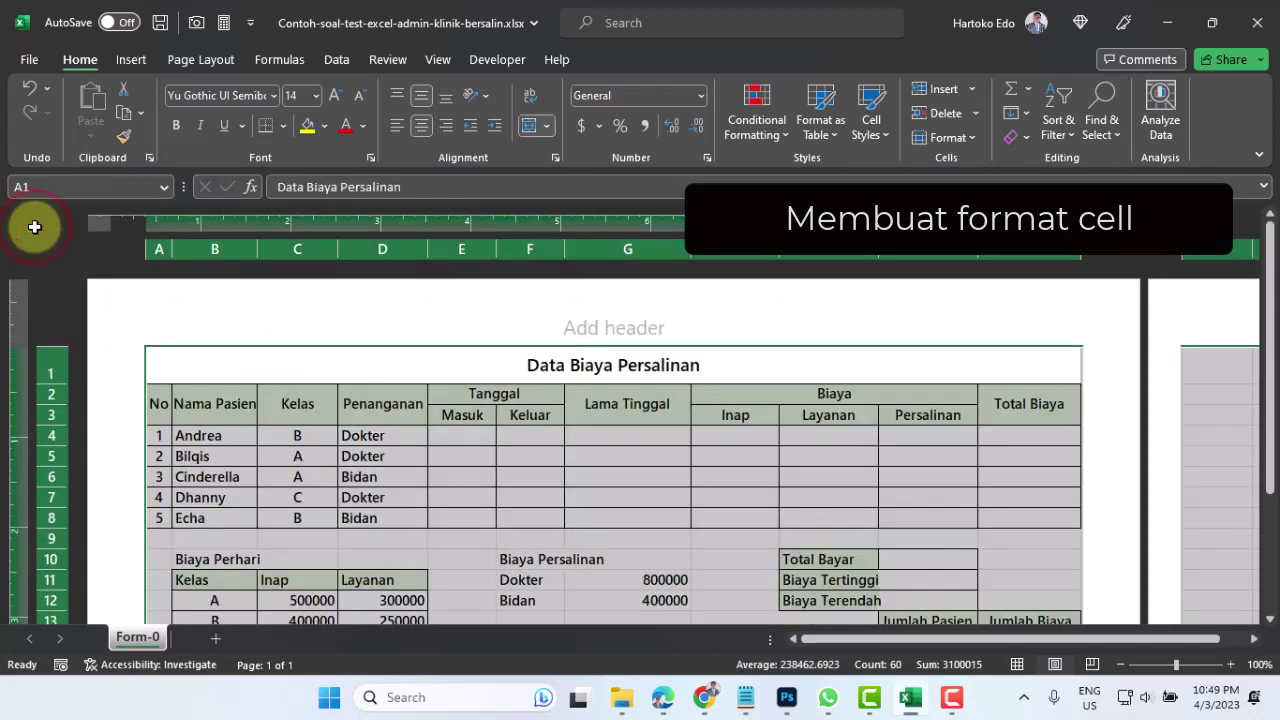
{"action": "left_click", "coordinate": [700, 95]}
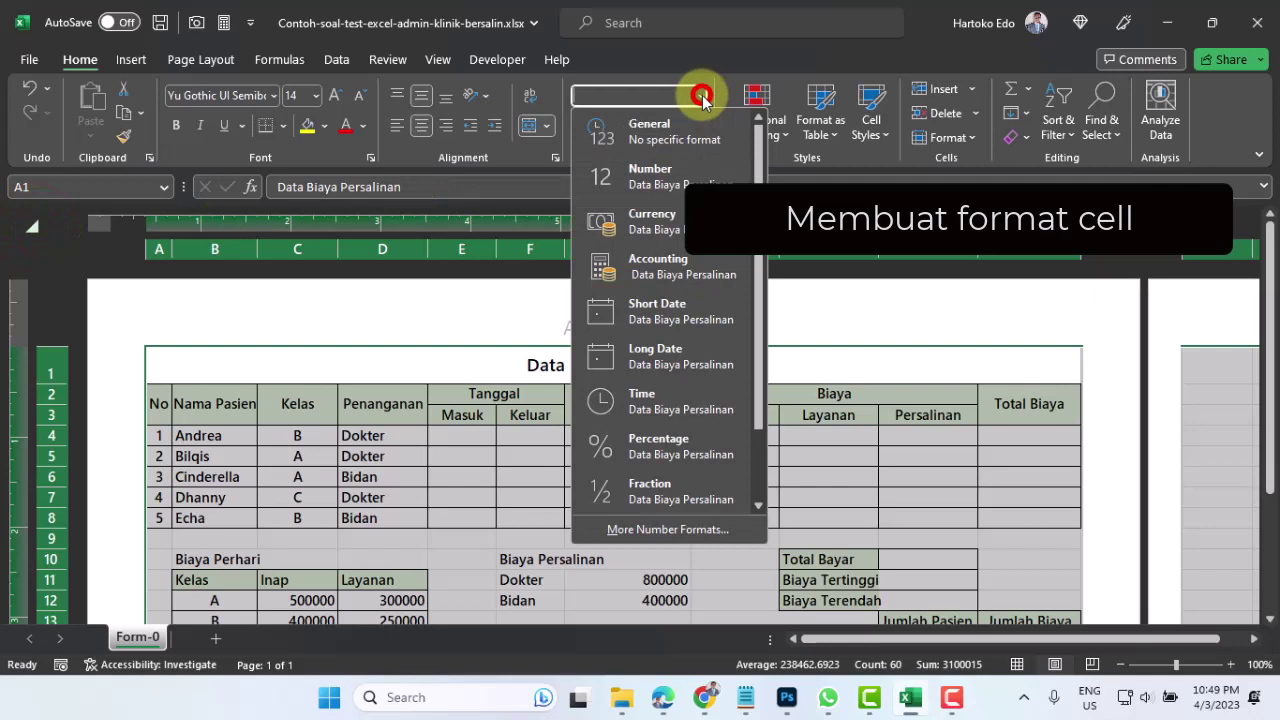
{"action": "left_click", "coordinate": [663, 130]}
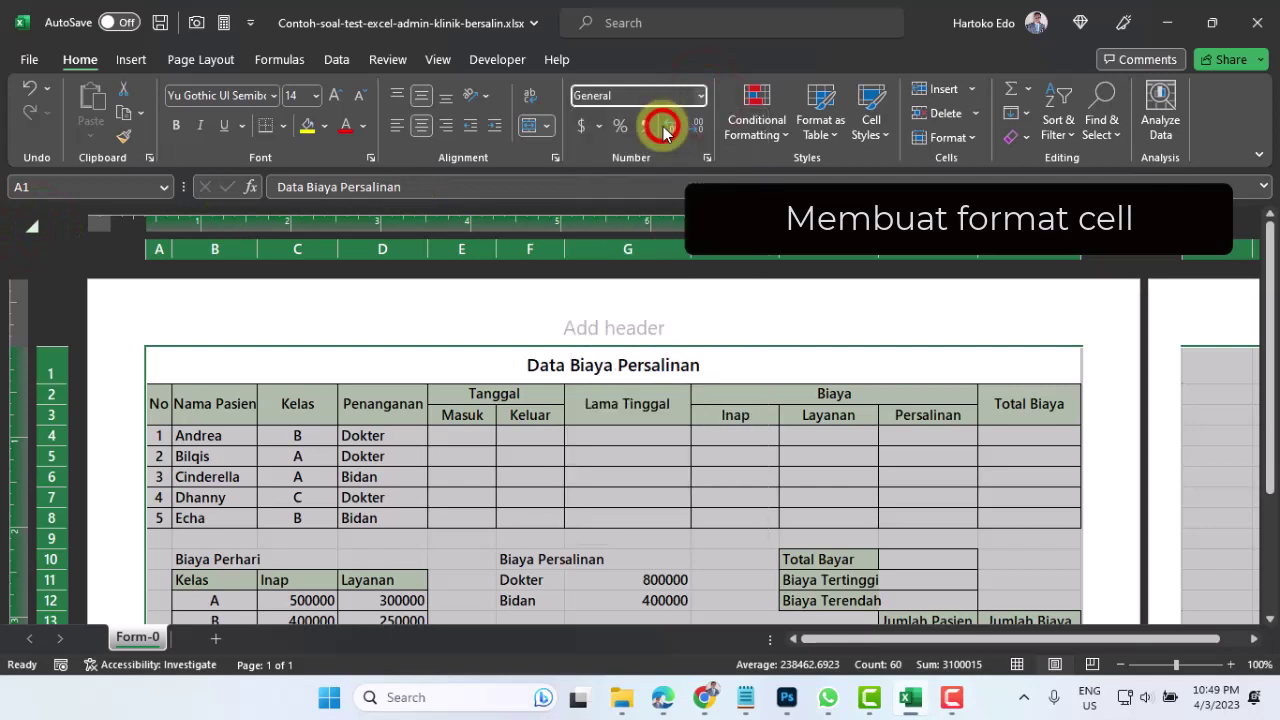
{"action": "left_click", "coordinate": [508, 365]}
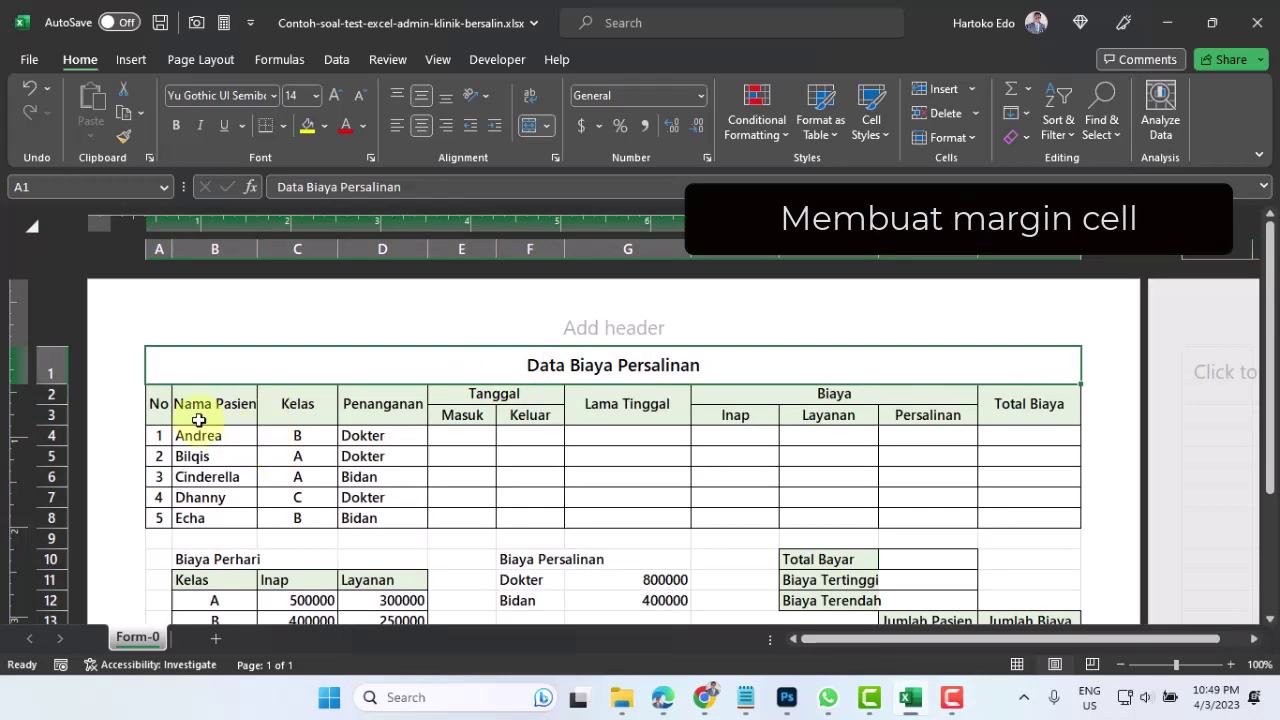
Apply Increase Indent to every cell on the sheet.
{"action": "left_click", "coordinate": [33, 224]}
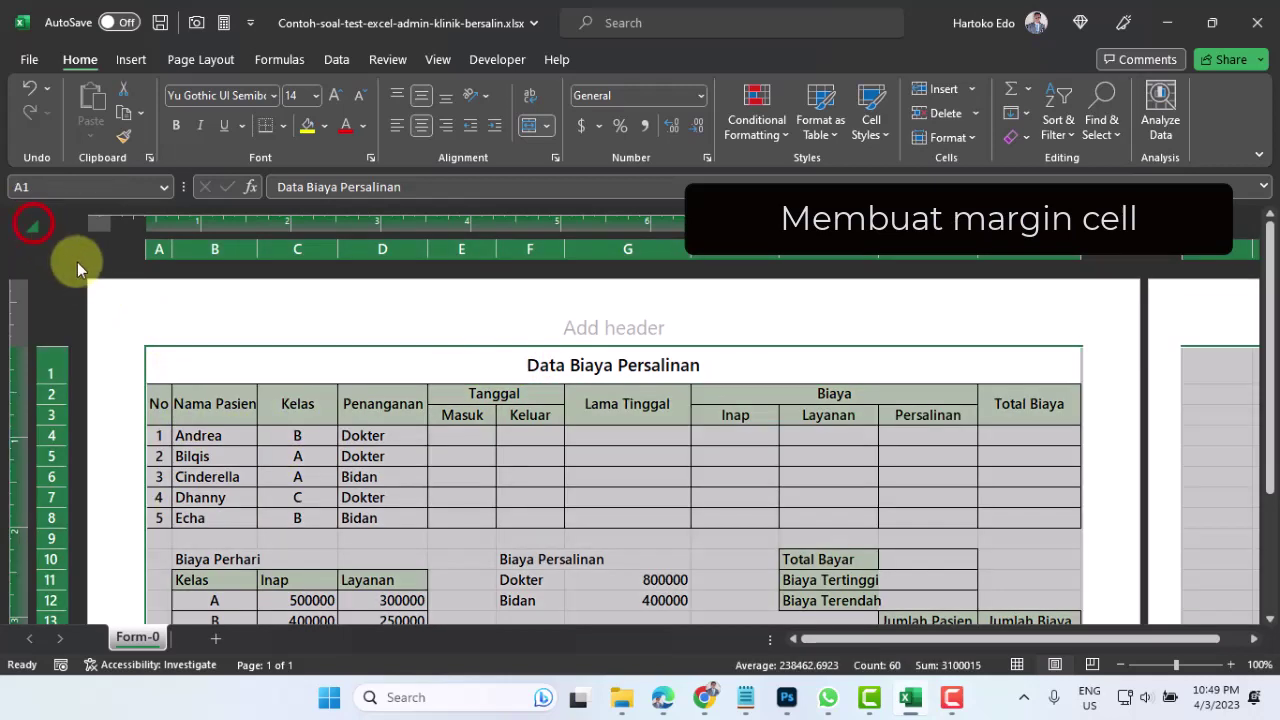
{"action": "left_click", "coordinate": [495, 128]}
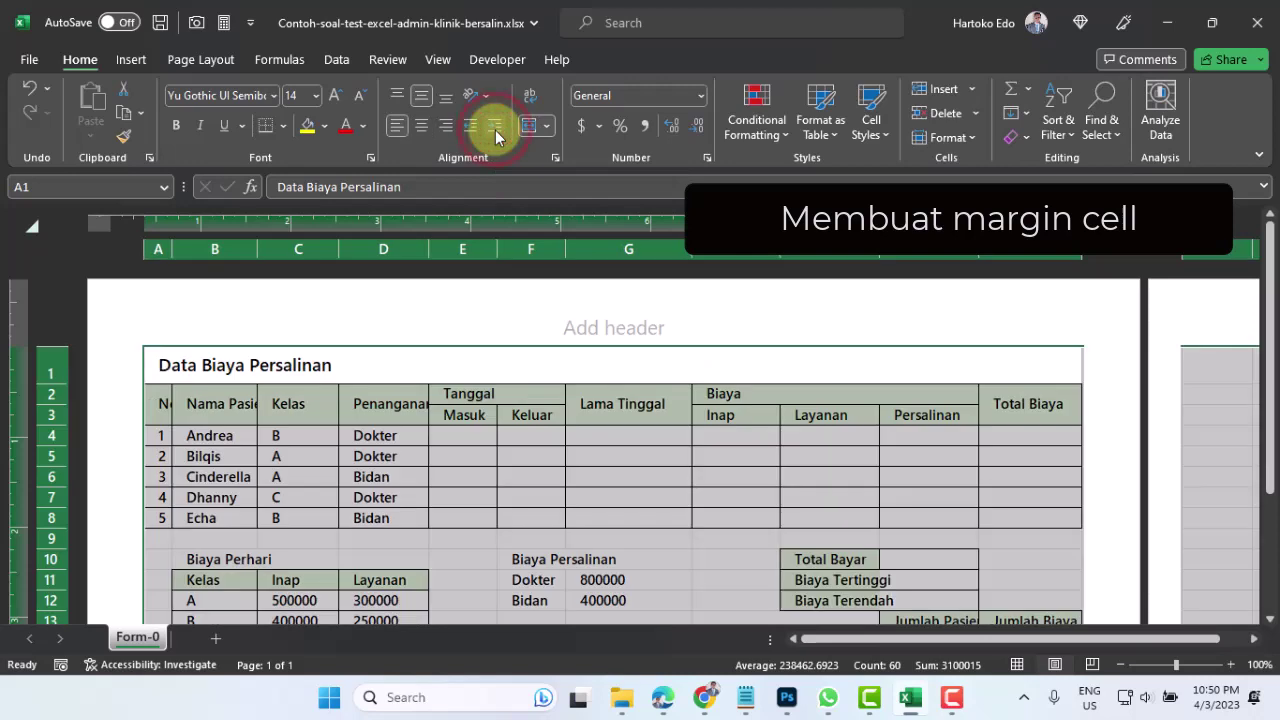
{"action": "left_click", "coordinate": [207, 437]}
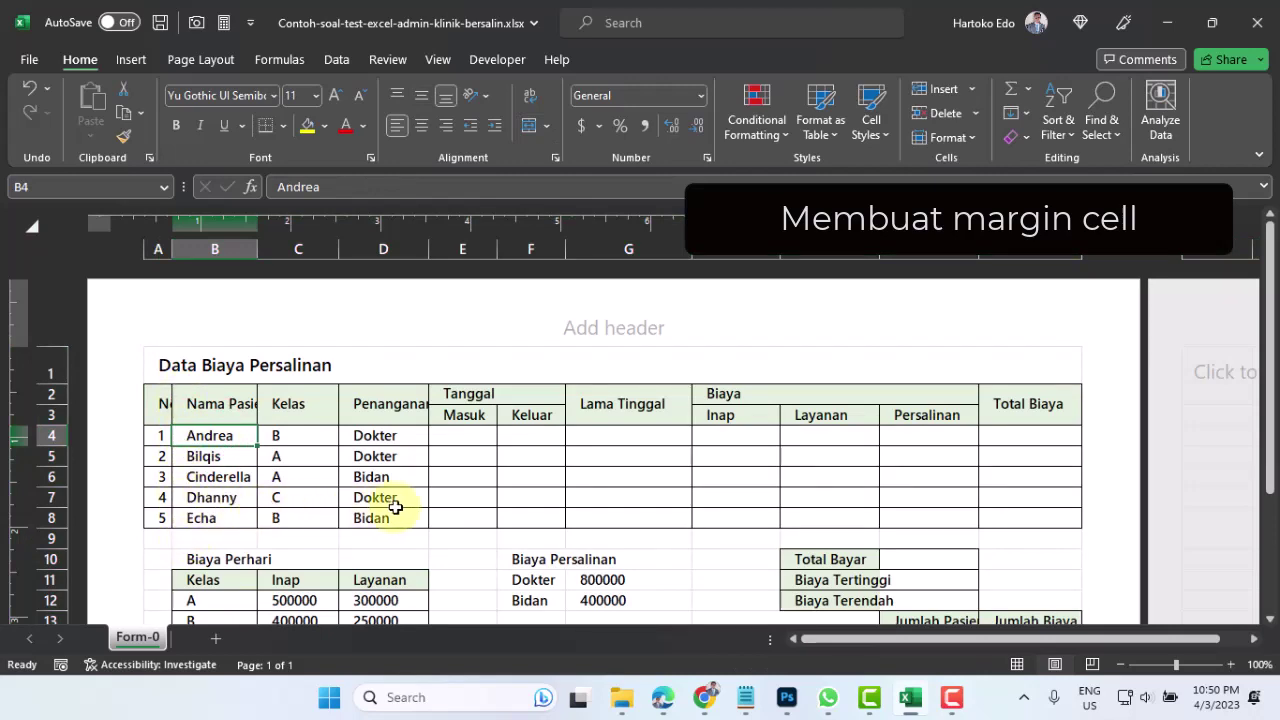
Widen columns A, B and D so the Nama Pasien and Penanganan headings fit.
{"action": "scroll", "coordinate": [854, 531], "scroll_direction": "down", "scroll_amount": 1}
{"action": "scroll", "coordinate": [863, 535], "scroll_direction": "down", "scroll_amount": 2}
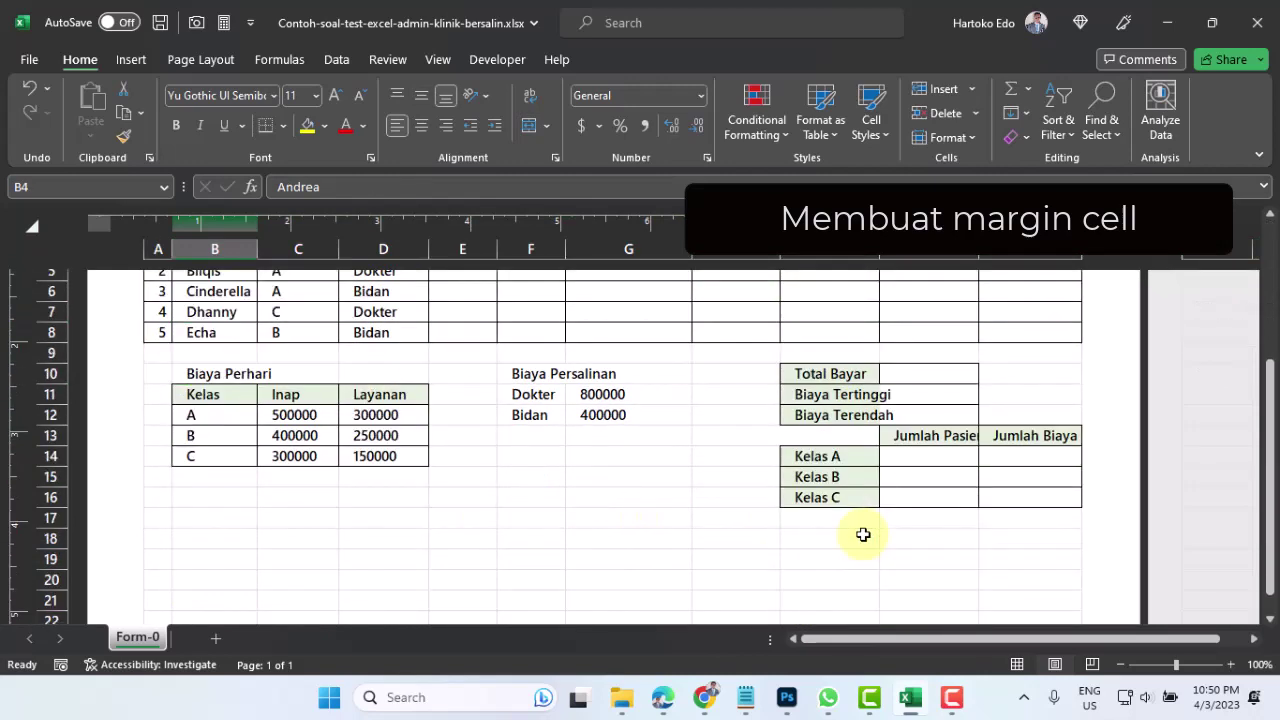
{"action": "scroll", "coordinate": [869, 405], "scroll_direction": "up", "scroll_amount": 3}
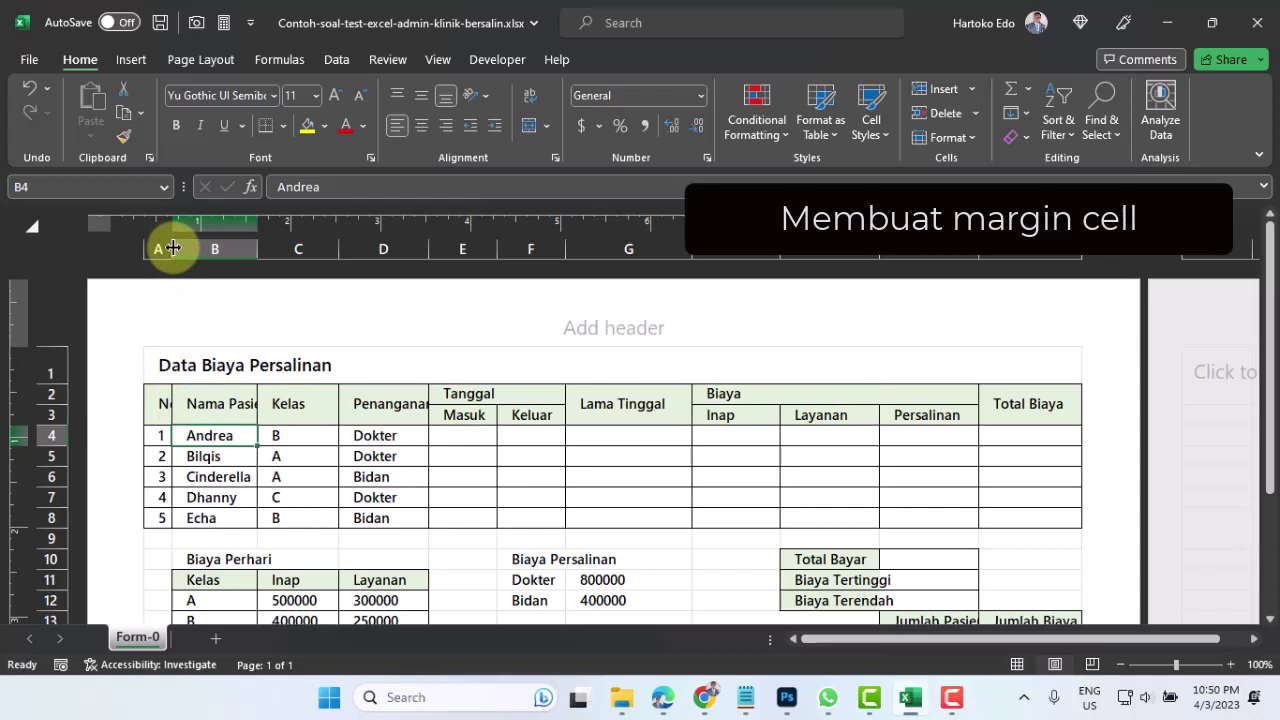
{"action": "left_click_drag", "start_coordinate": [173, 248], "coordinate": [184, 248]}
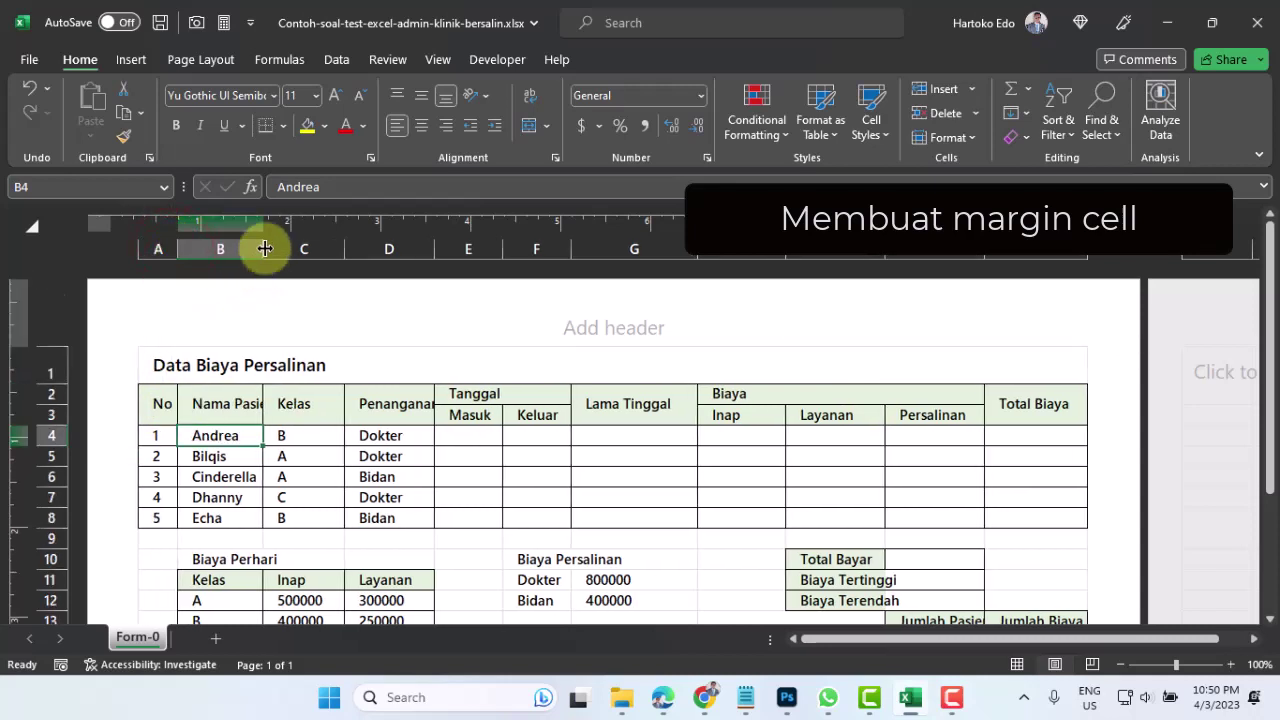
{"action": "left_click_drag", "start_coordinate": [265, 248], "coordinate": [348, 248]}
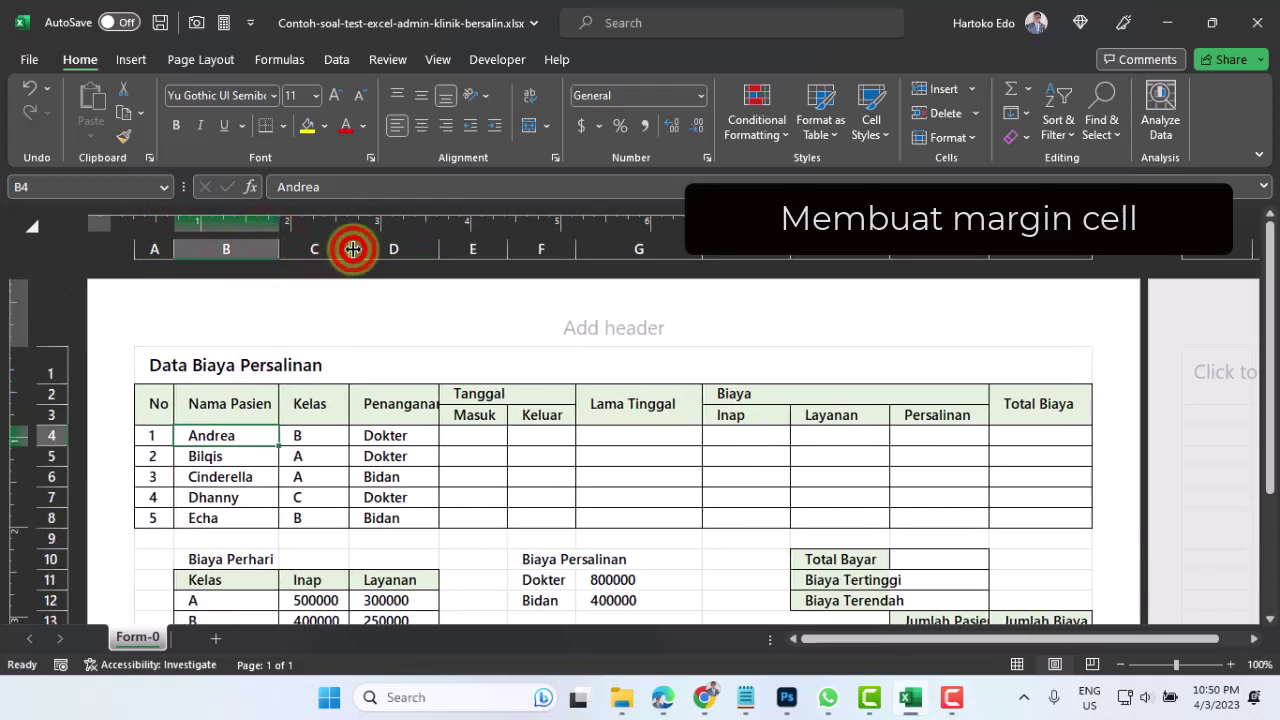
{"action": "left_click_drag", "start_coordinate": [439, 246], "coordinate": [508, 252]}
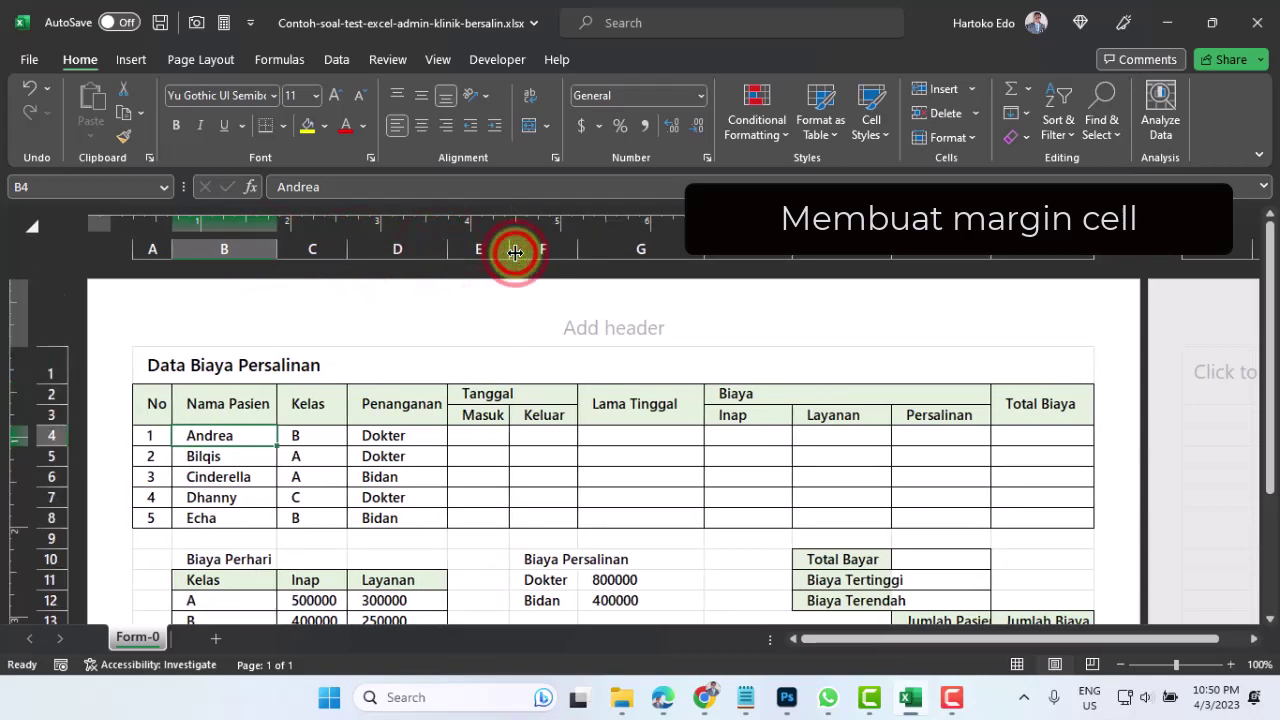
Re-apply Merge & Center to the Tanggal header across E2:F2.
{"action": "left_click", "coordinate": [522, 392]}
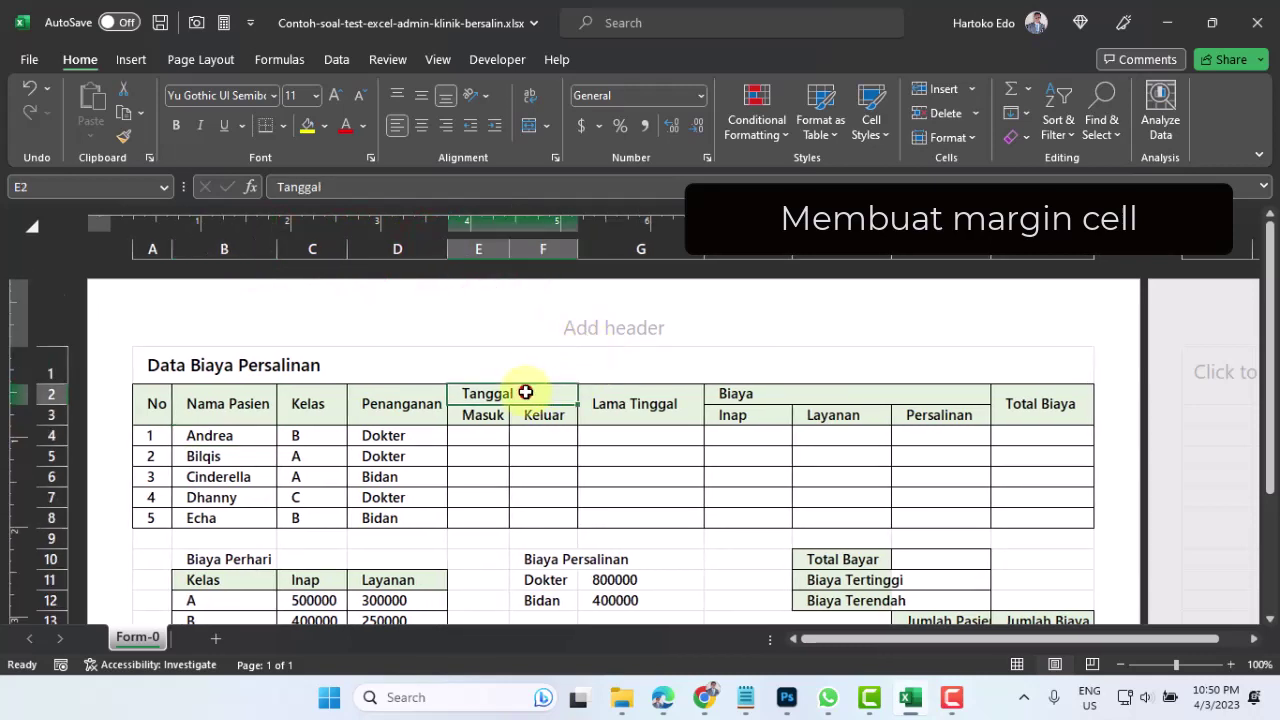
{"action": "left_click", "coordinate": [527, 135]}
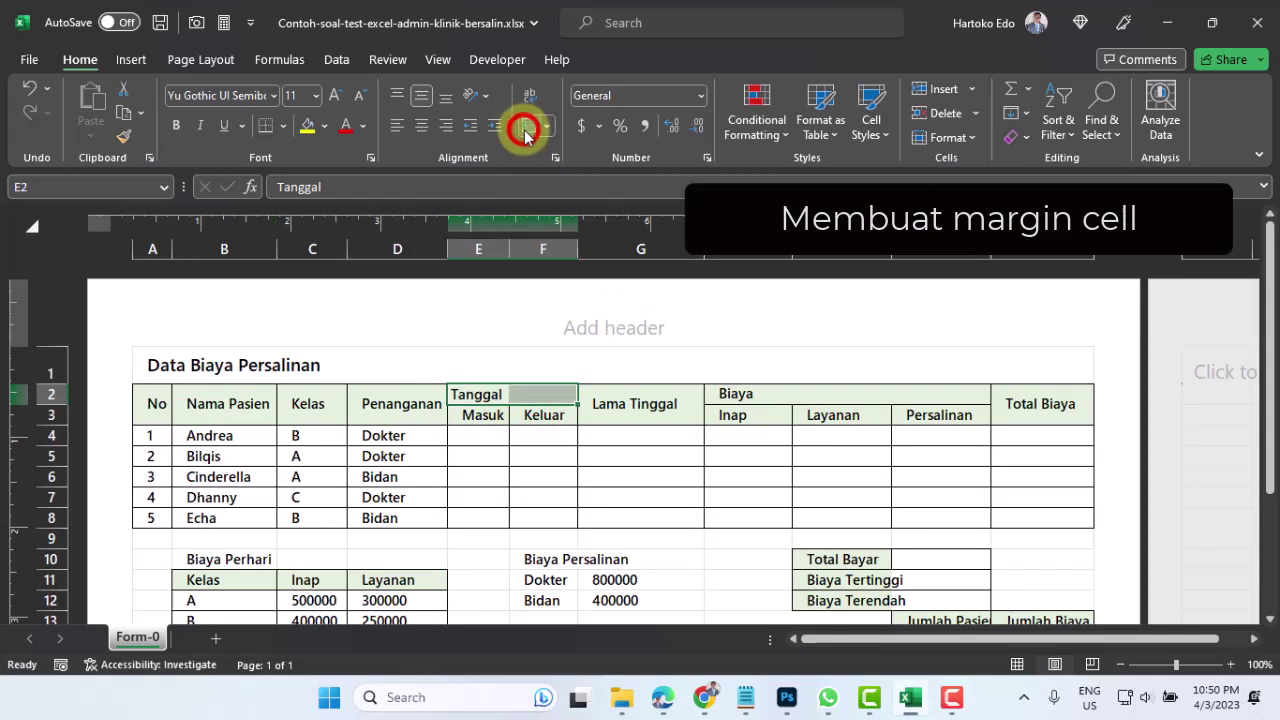
{"action": "left_click", "coordinate": [527, 130]}
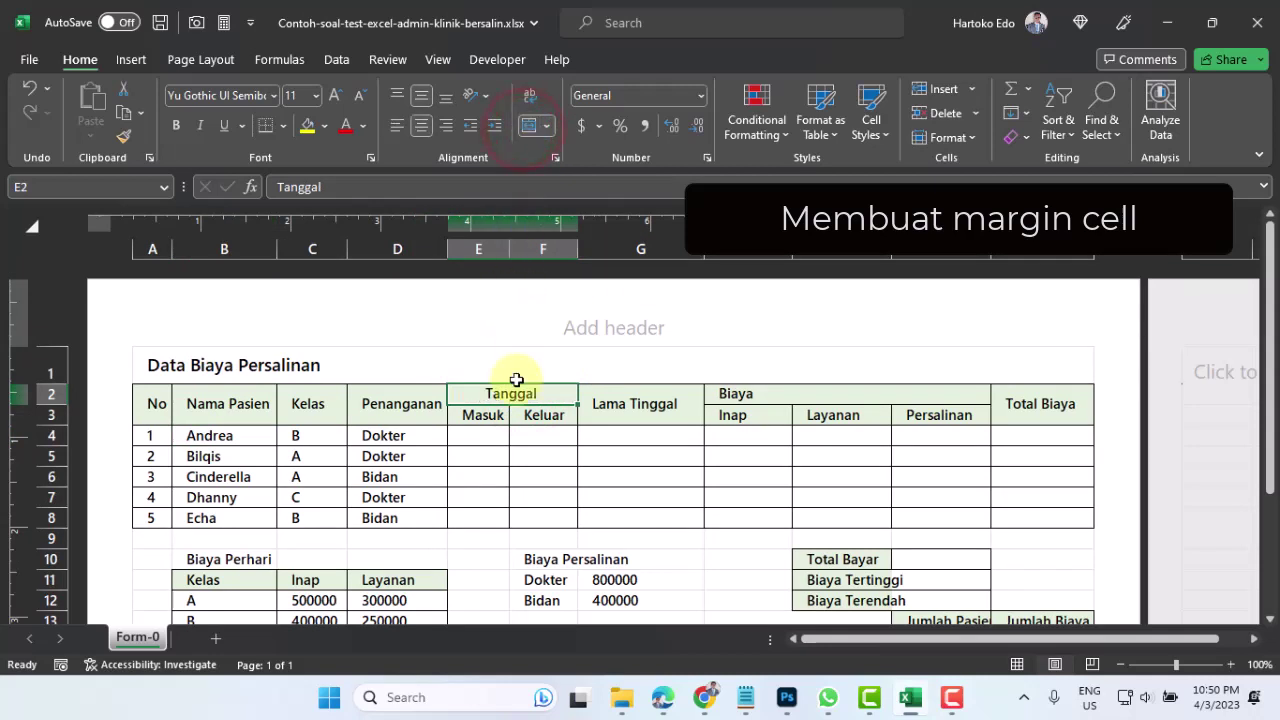
Narrow column G to about 75 px so Lama Tinggal wraps onto two lines.
{"action": "left_click", "coordinate": [628, 416]}
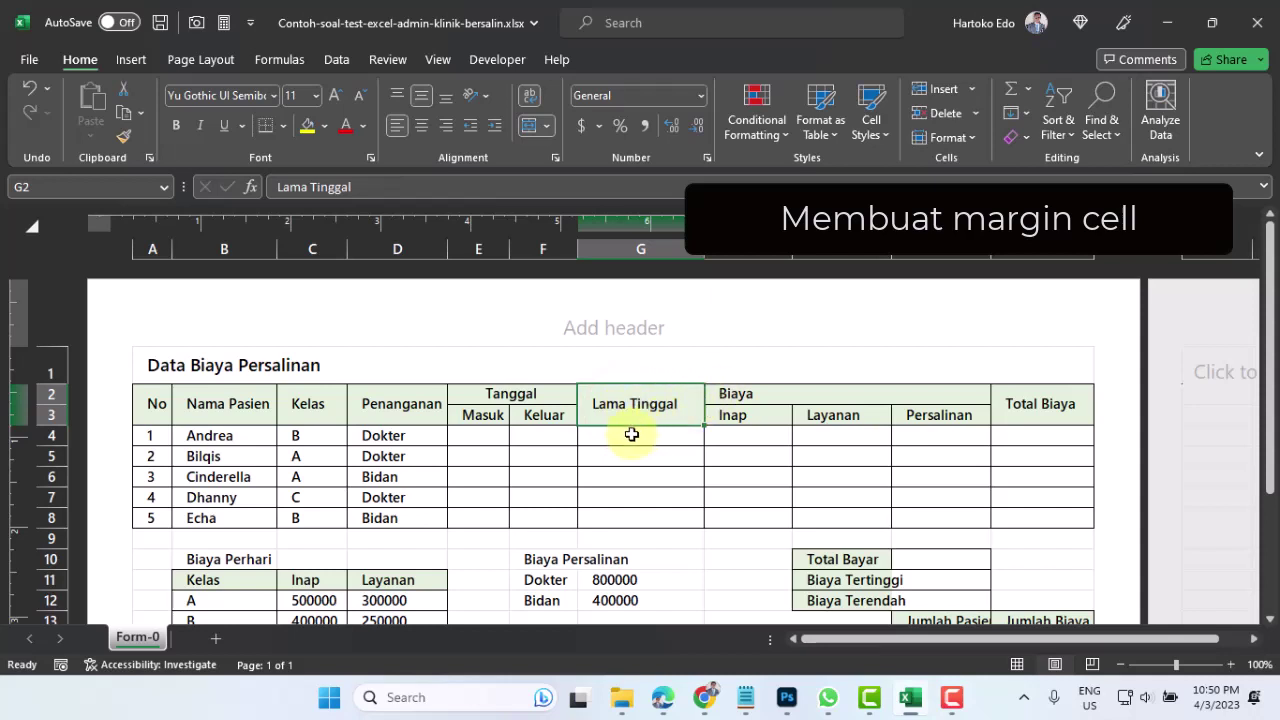
{"action": "left_click", "coordinate": [632, 435]}
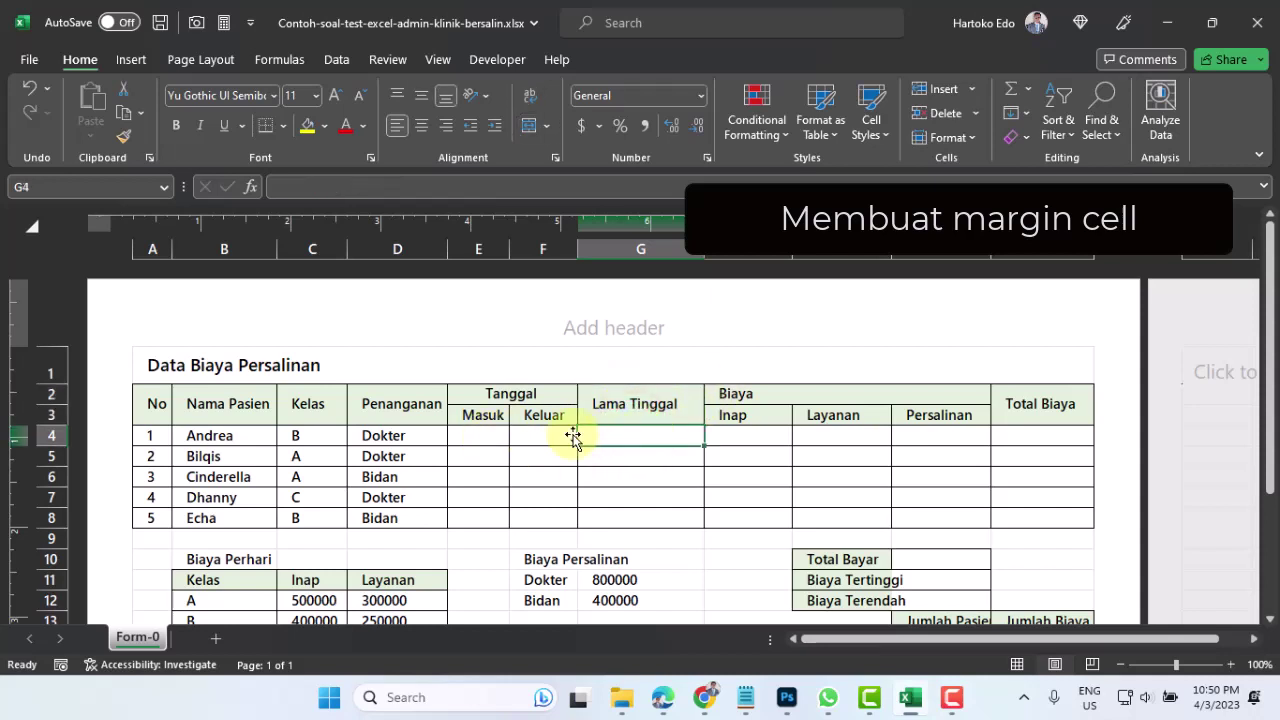
{"action": "left_click", "coordinate": [480, 436]}
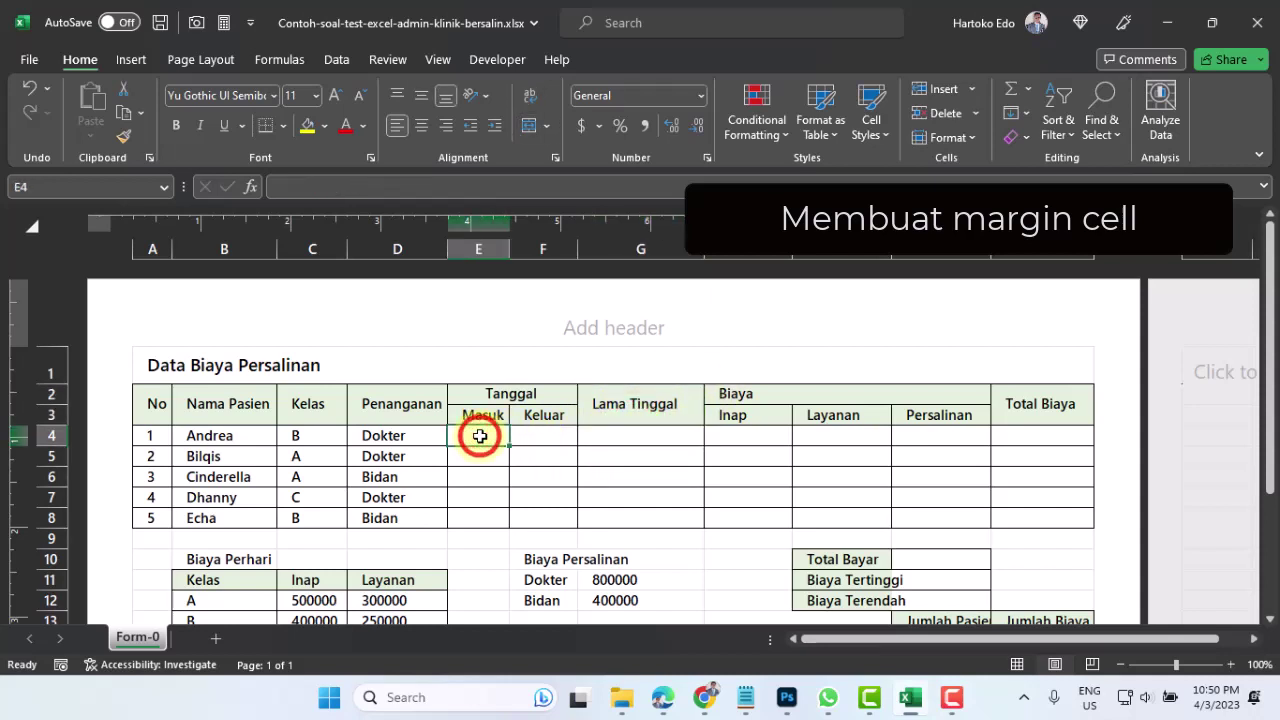
{"action": "left_click", "coordinate": [546, 433]}
{"action": "left_click", "coordinate": [624, 437]}
{"action": "left_click", "coordinate": [624, 437]}
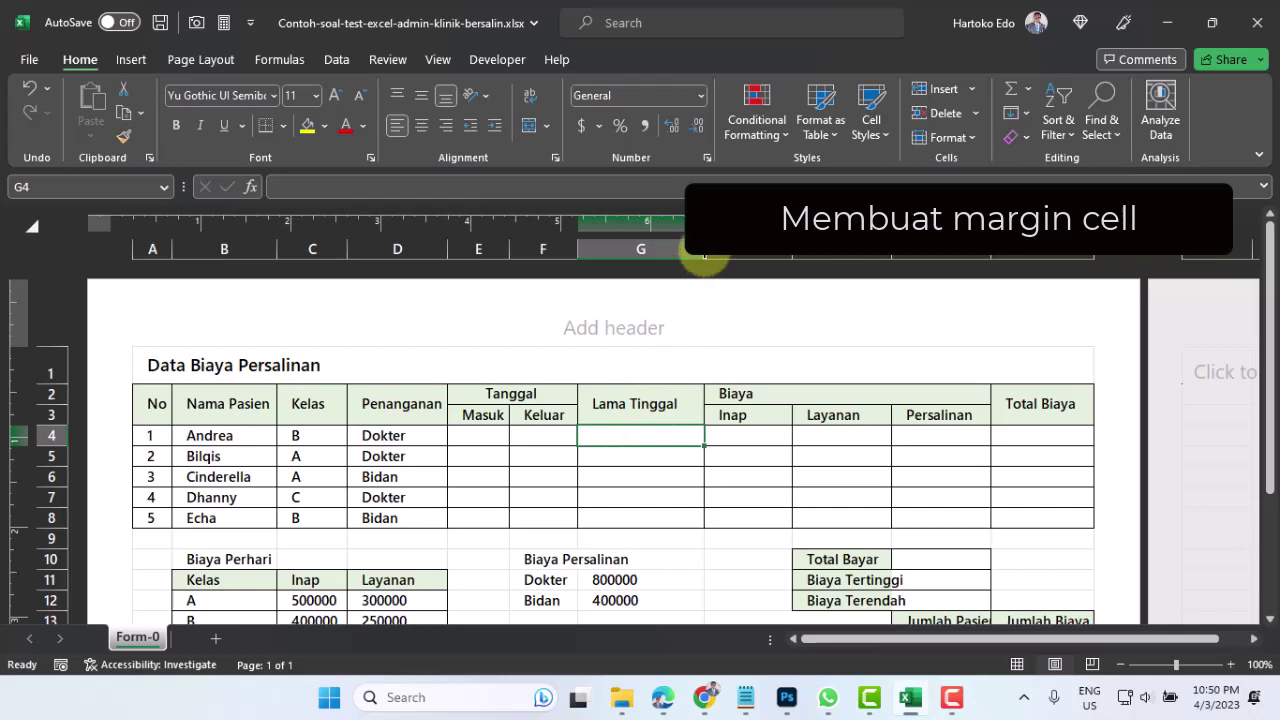
{"action": "left_click_drag", "start_coordinate": [704, 254], "coordinate": [653, 251]}
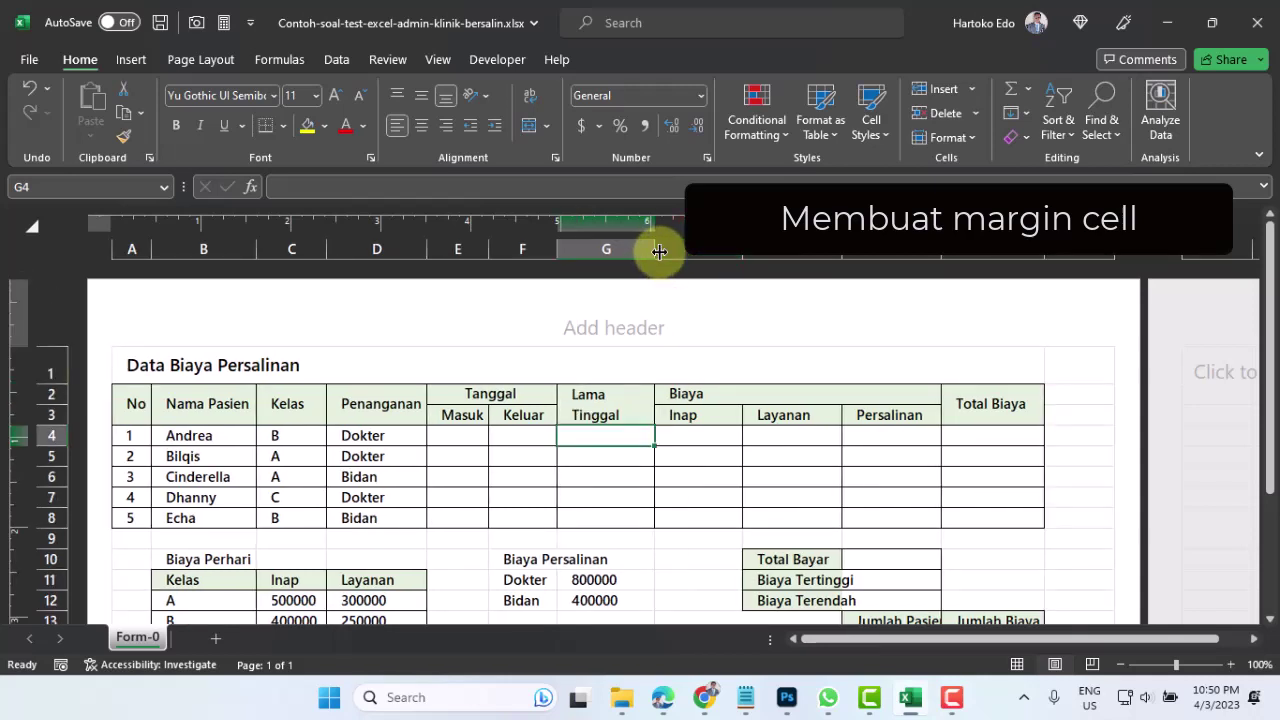
{"action": "left_click_drag", "start_coordinate": [653, 251], "coordinate": [632, 251]}
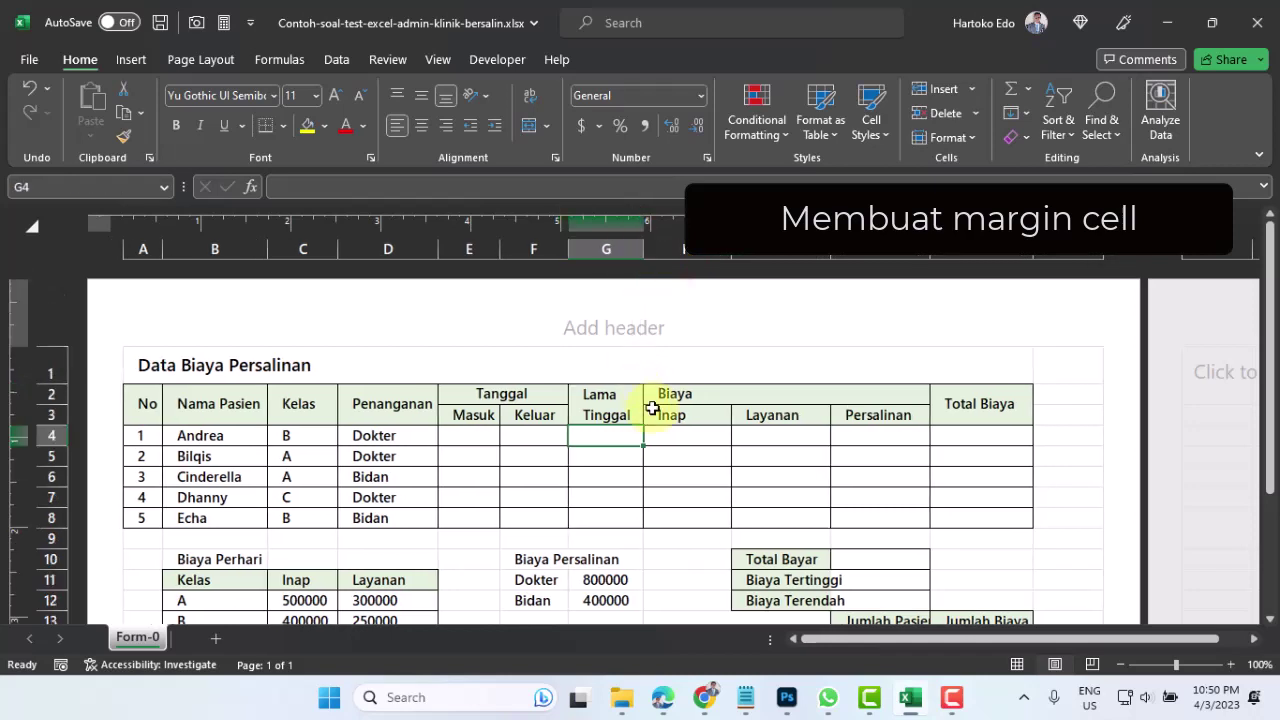
Re-apply Merge & Center to the Biaya header across H2:J2.
{"action": "left_click", "coordinate": [690, 396]}
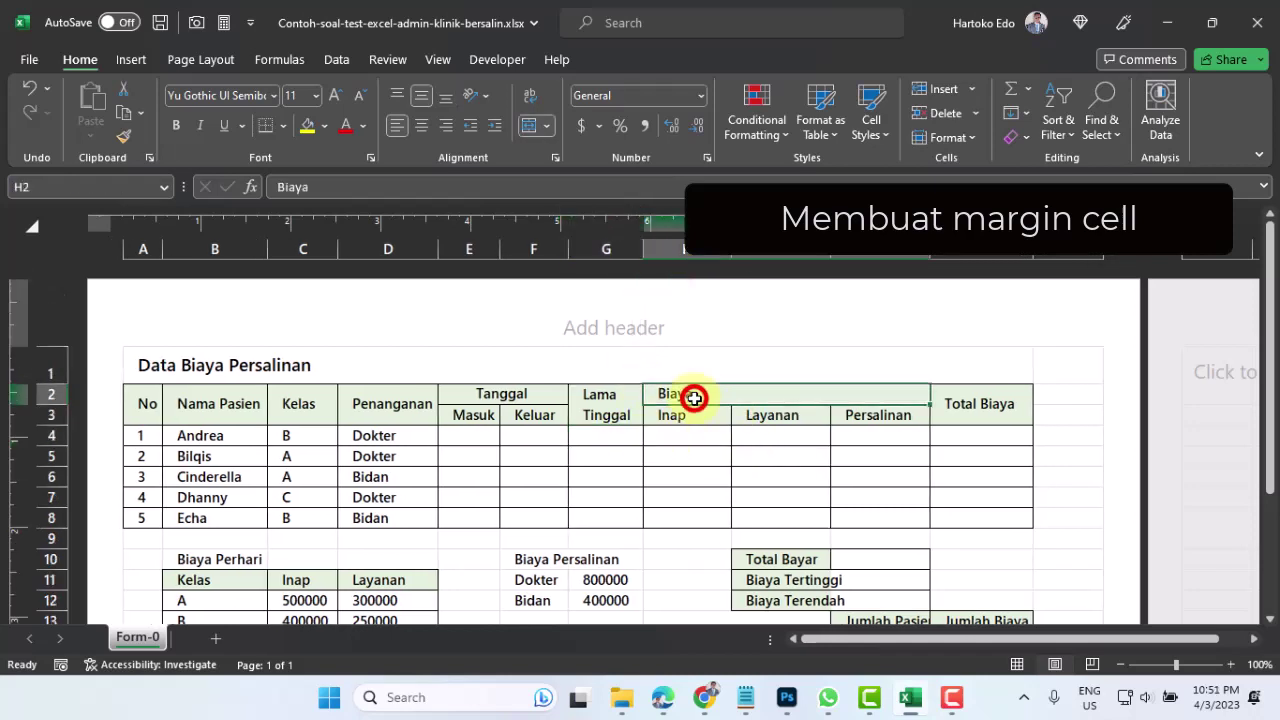
{"action": "left_click", "coordinate": [530, 127]}
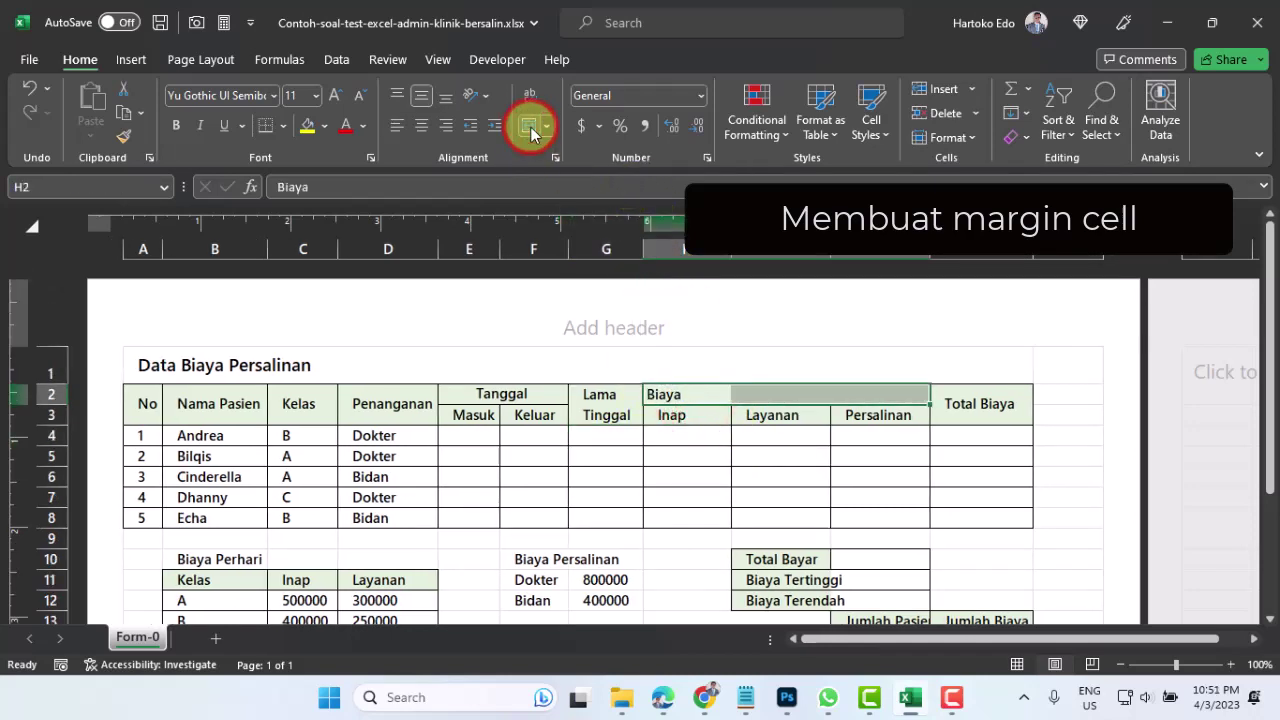
{"action": "left_click", "coordinate": [530, 127]}
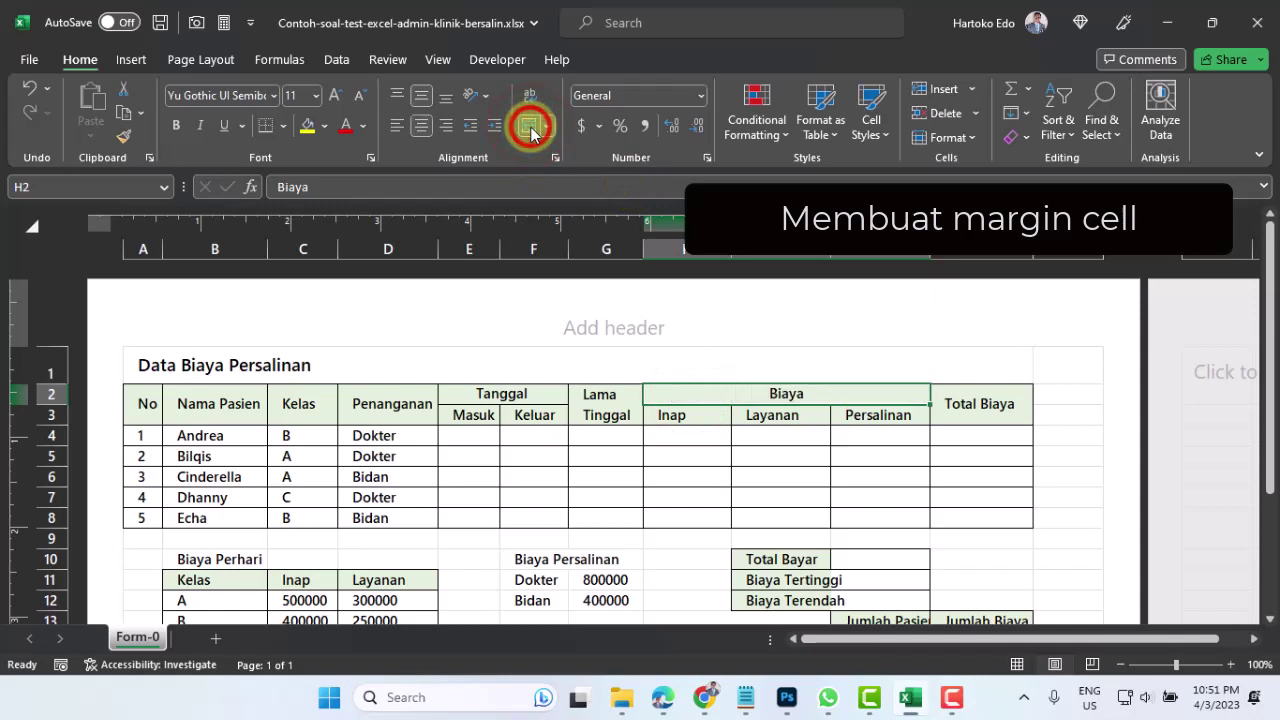
{"action": "left_click", "coordinate": [710, 433]}
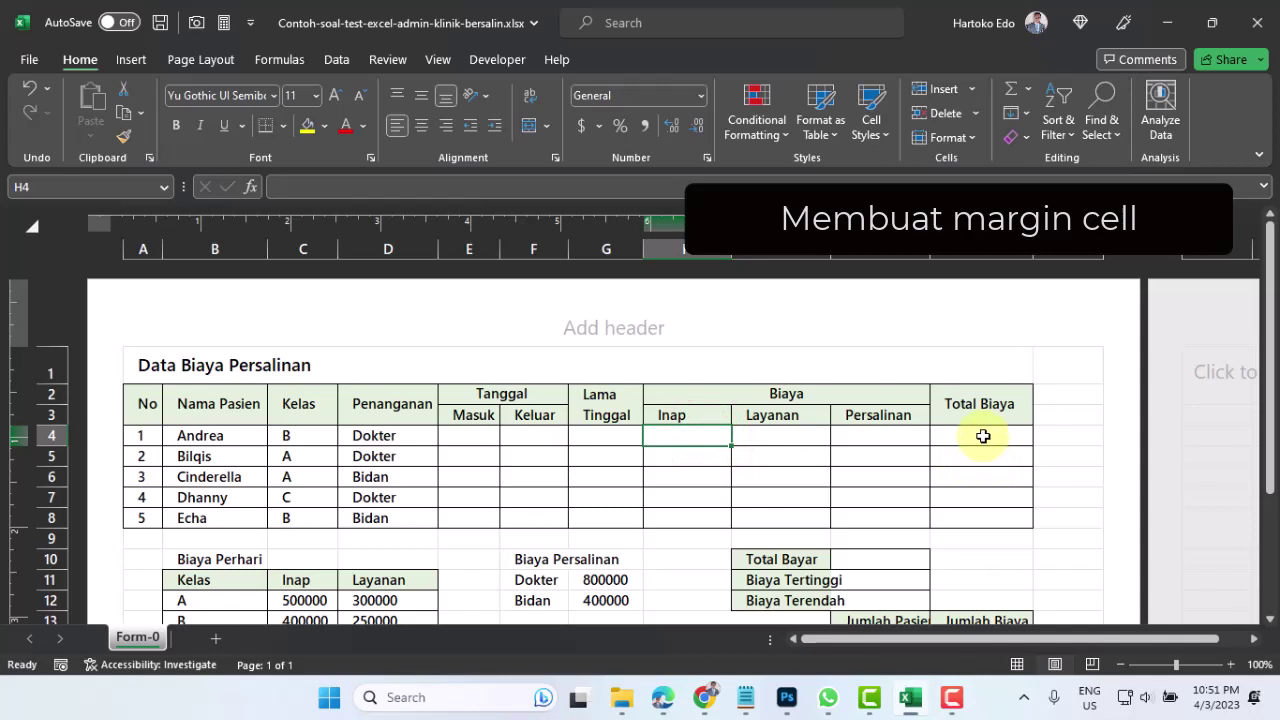
{"action": "scroll", "coordinate": [983, 436], "scroll_direction": "down", "scroll_amount": 1}
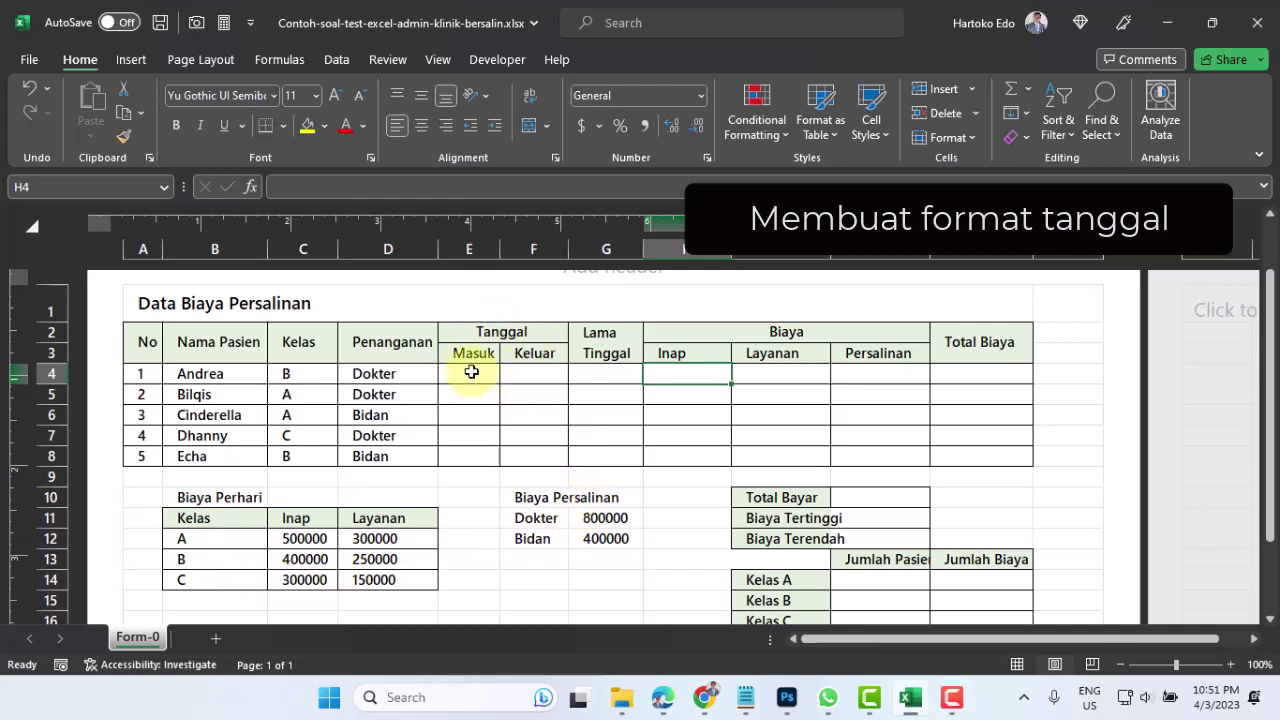
Give the Masuk and Keluar cells E4:F8 the 14-Mar-12 date format.
{"action": "left_click_drag", "start_coordinate": [471, 372], "coordinate": [538, 383]}
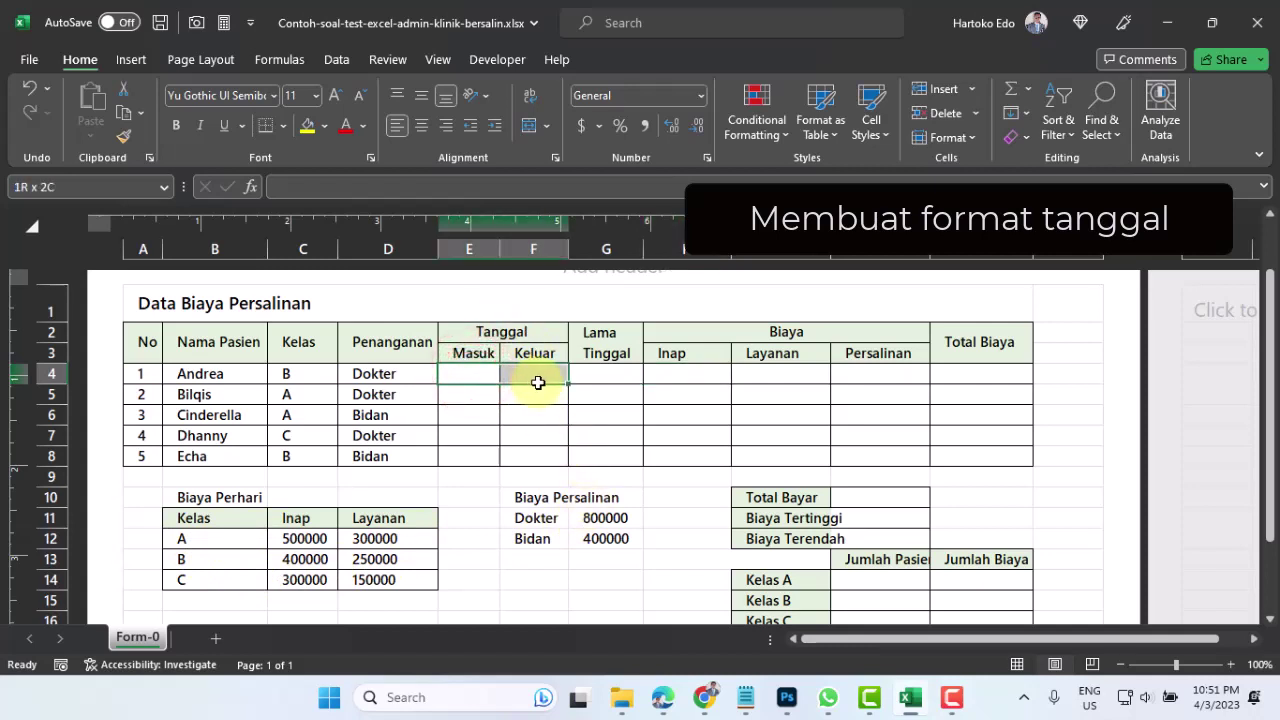
{"action": "left_click_drag", "start_coordinate": [538, 383], "coordinate": [539, 451]}
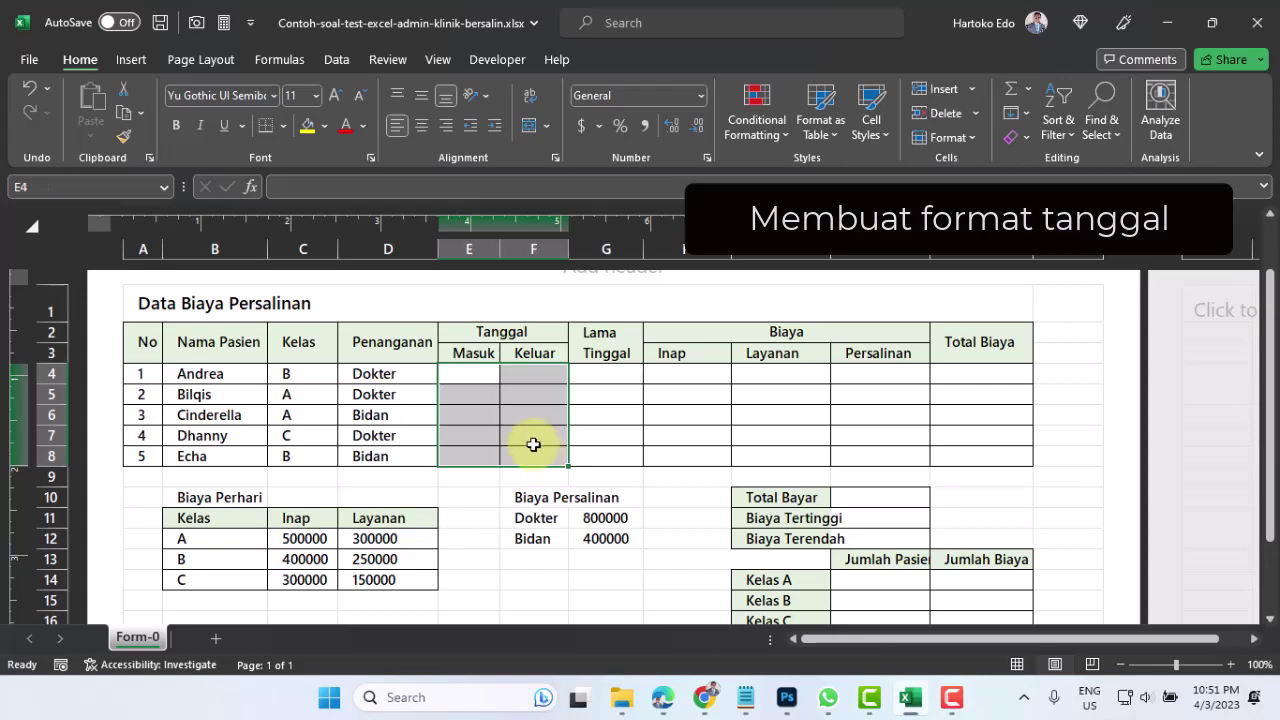
{"action": "right_click", "coordinate": [477, 397]}
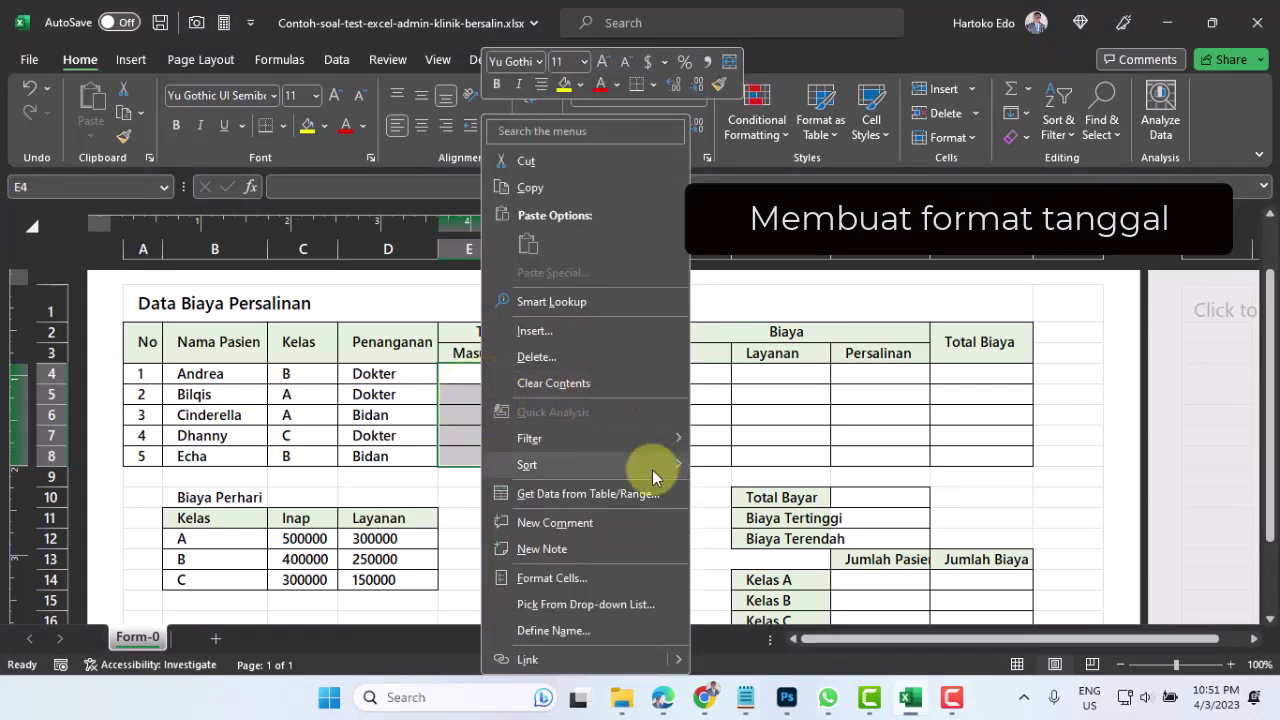
{"action": "left_click", "coordinate": [545, 578]}
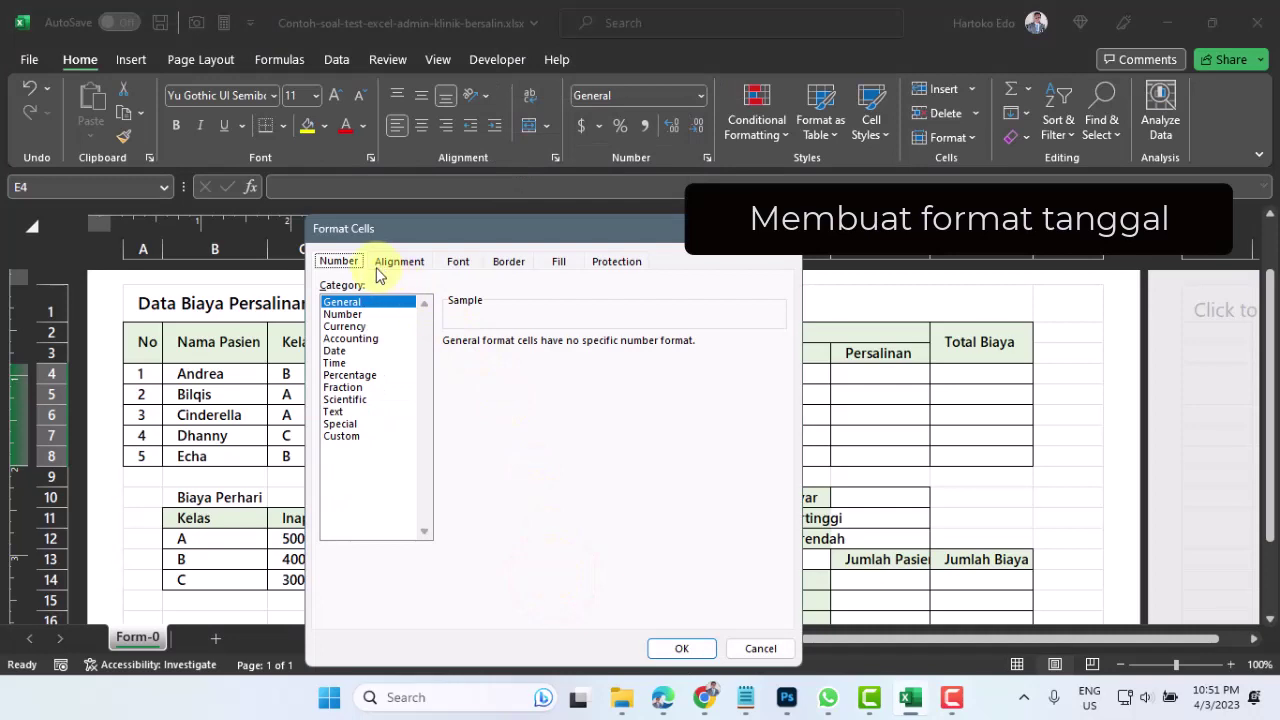
{"action": "left_click", "coordinate": [336, 351]}
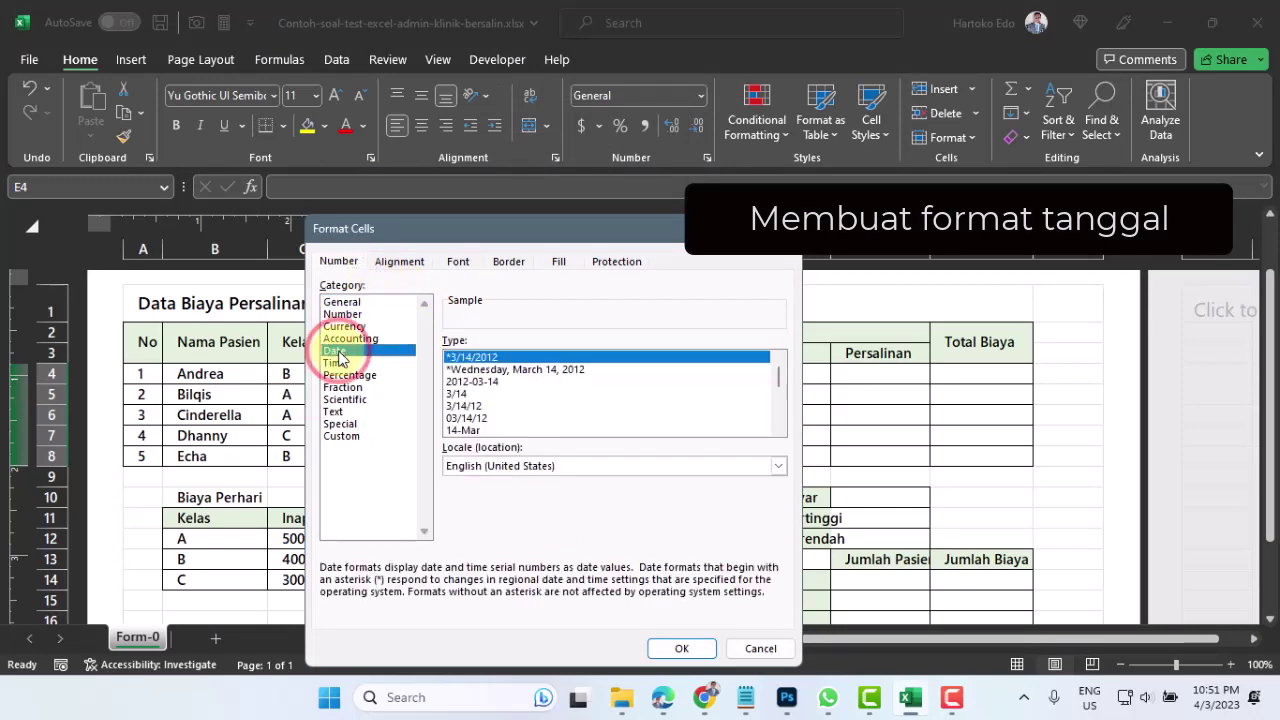
{"action": "left_click", "coordinate": [511, 357]}
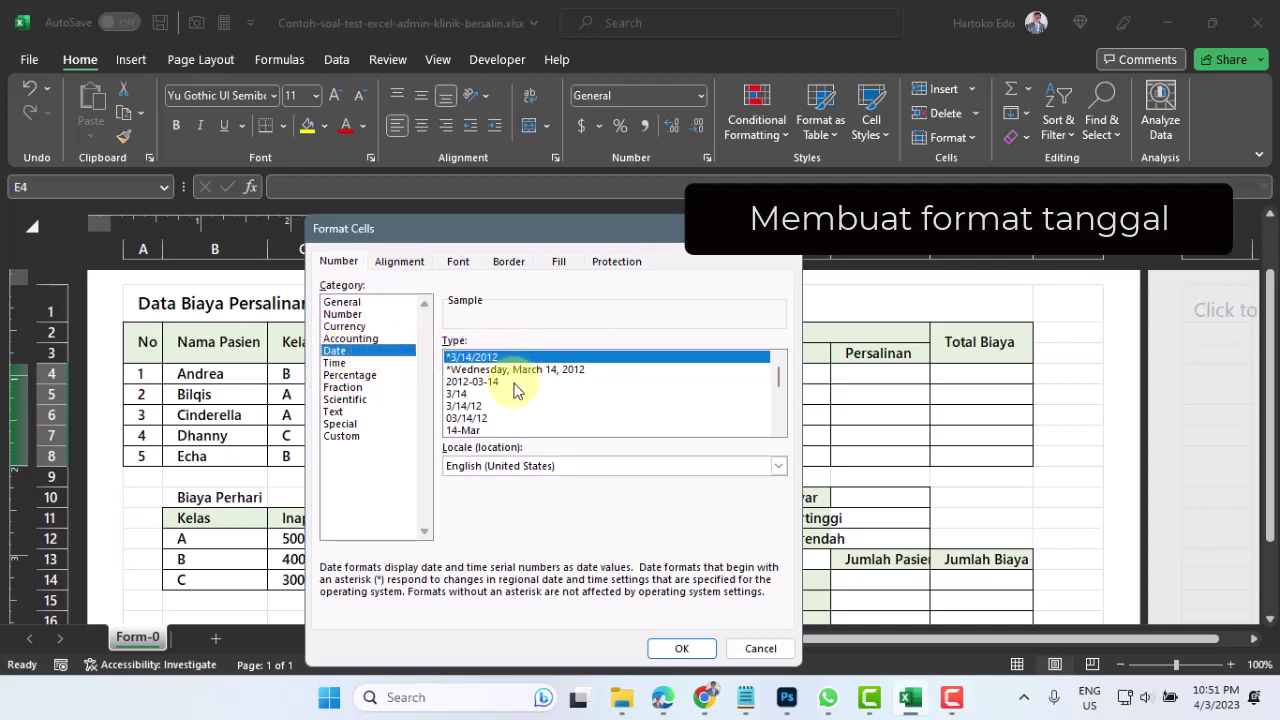
{"action": "left_click_drag", "start_coordinate": [779, 378], "coordinate": [780, 397]}
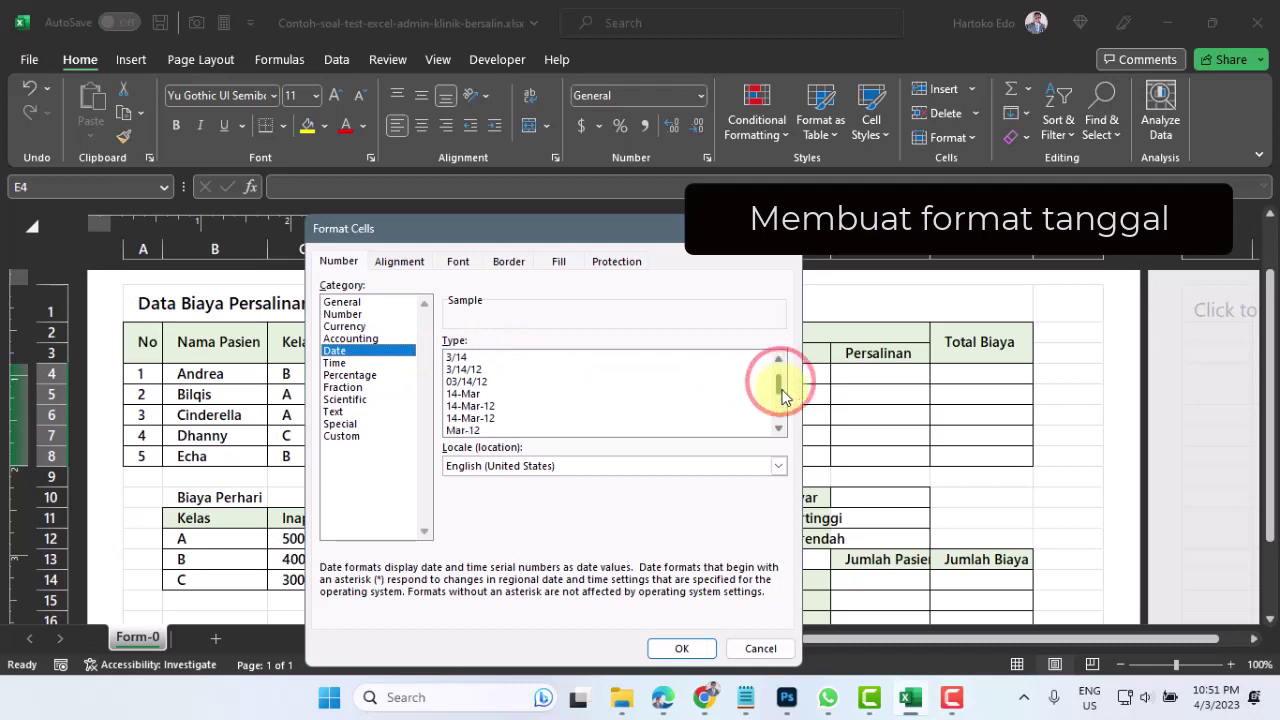
{"action": "left_click", "coordinate": [467, 407]}
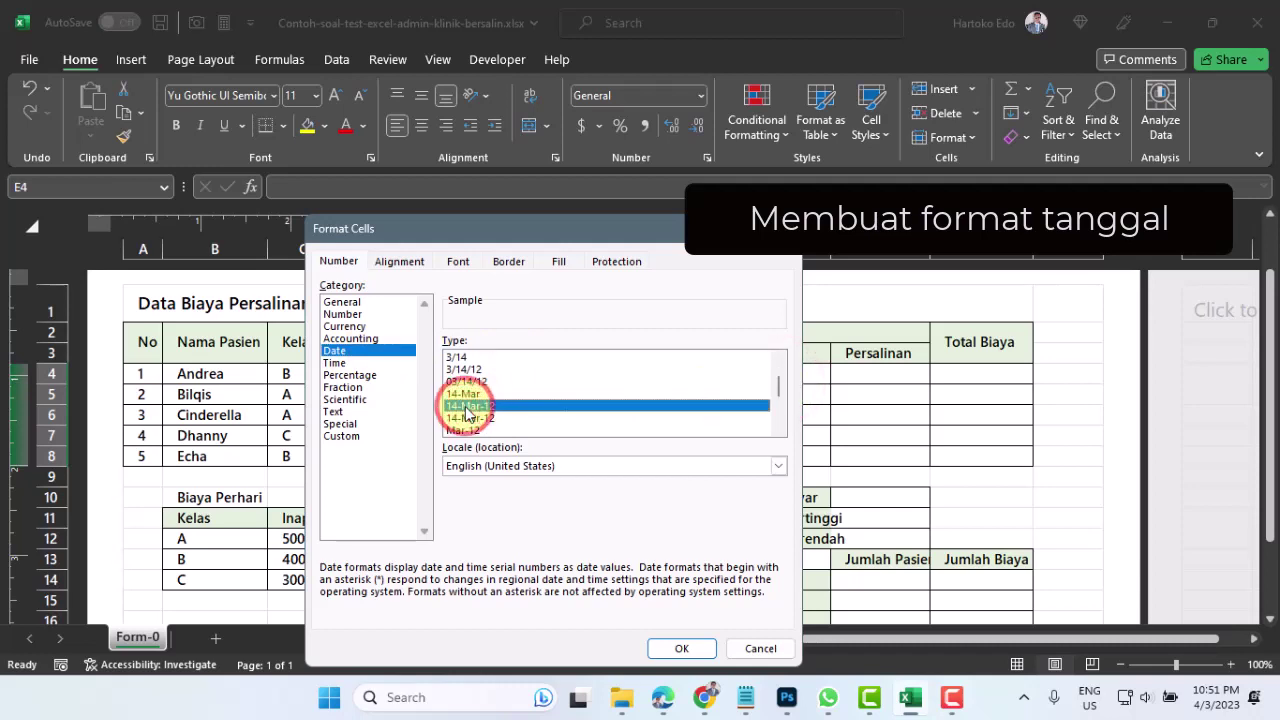
{"action": "left_click", "coordinate": [684, 649]}
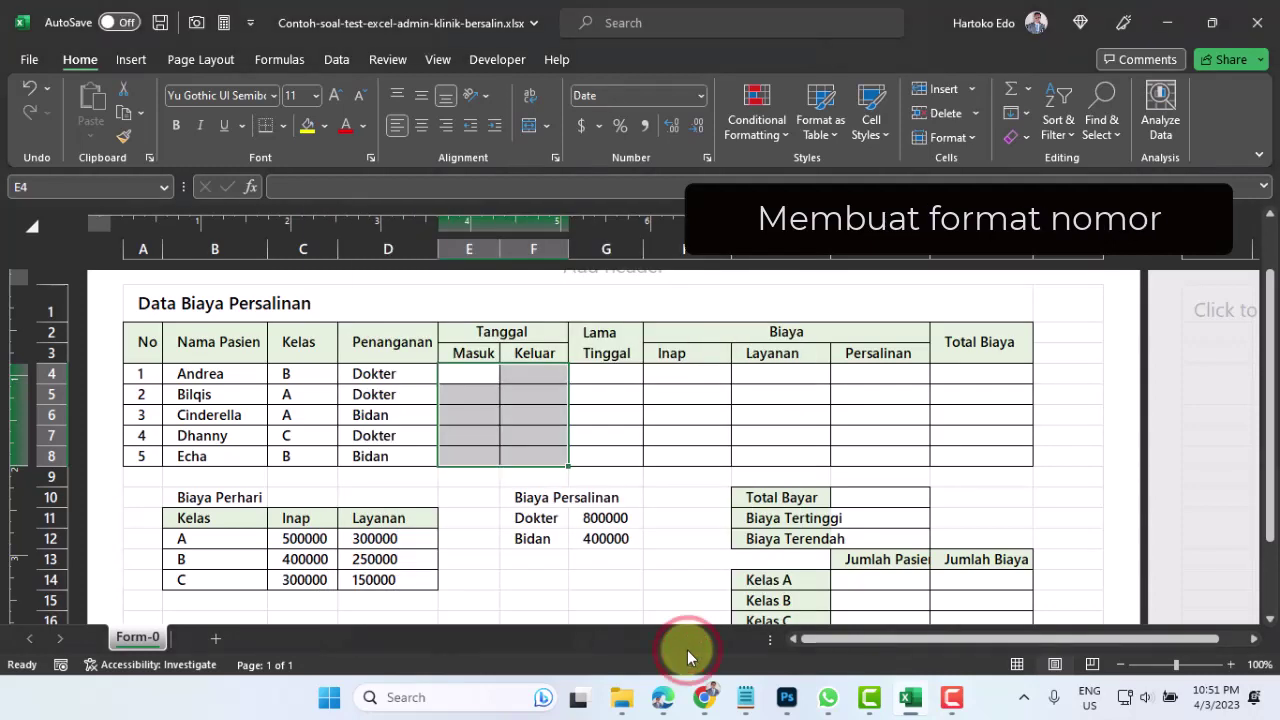
Format the Lama Tinggal cells G4:G8 as Number with 0 decimal places.
{"action": "left_click_drag", "start_coordinate": [608, 373], "coordinate": [613, 452]}
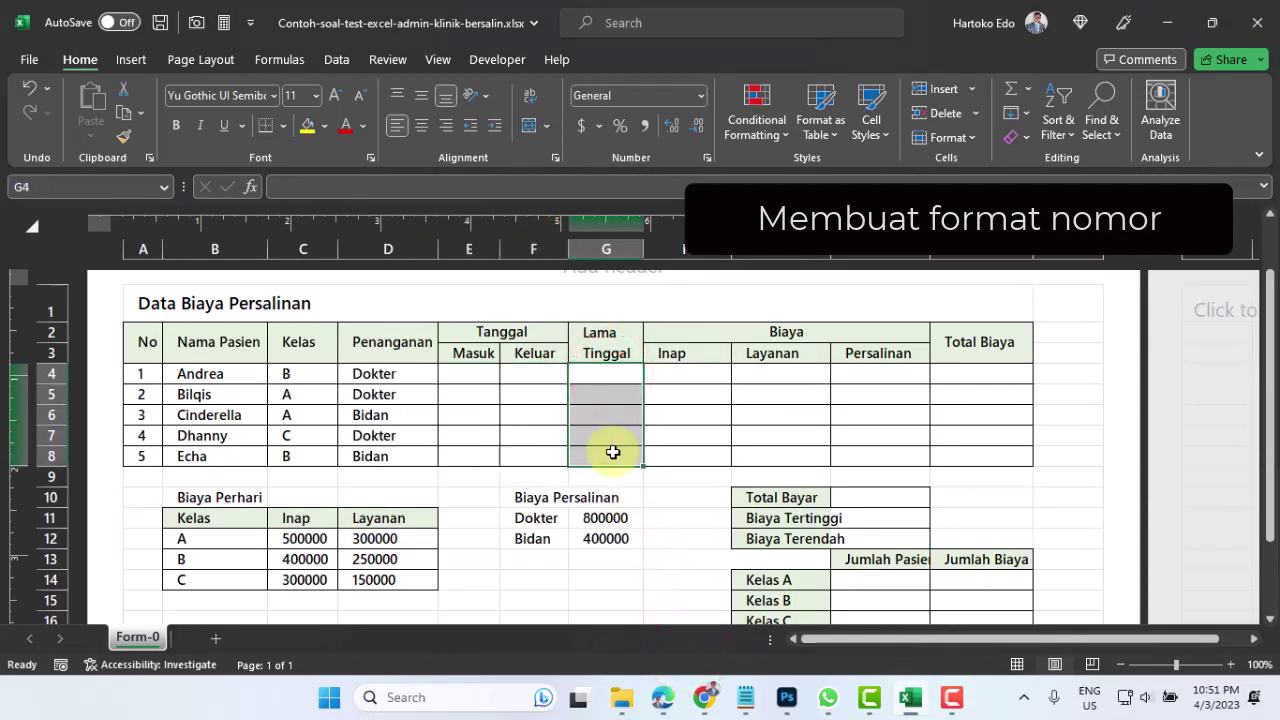
{"action": "right_click", "coordinate": [602, 397]}
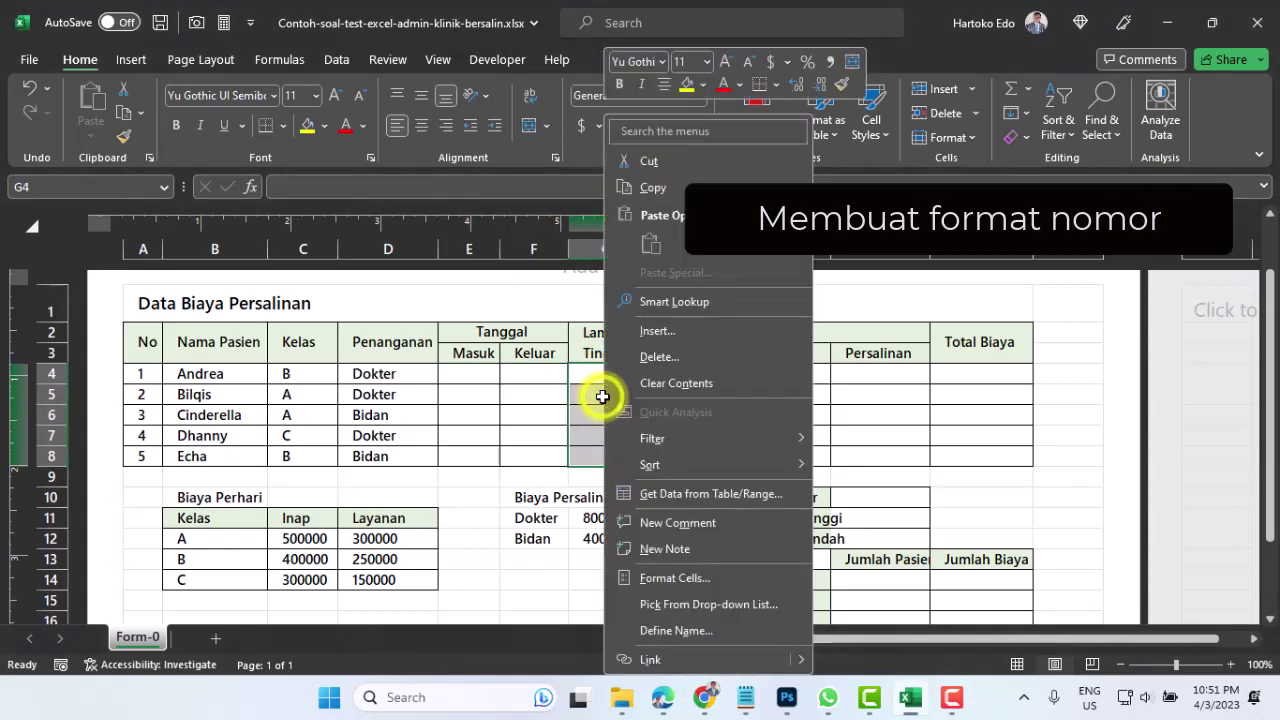
{"action": "left_click", "coordinate": [653, 580]}
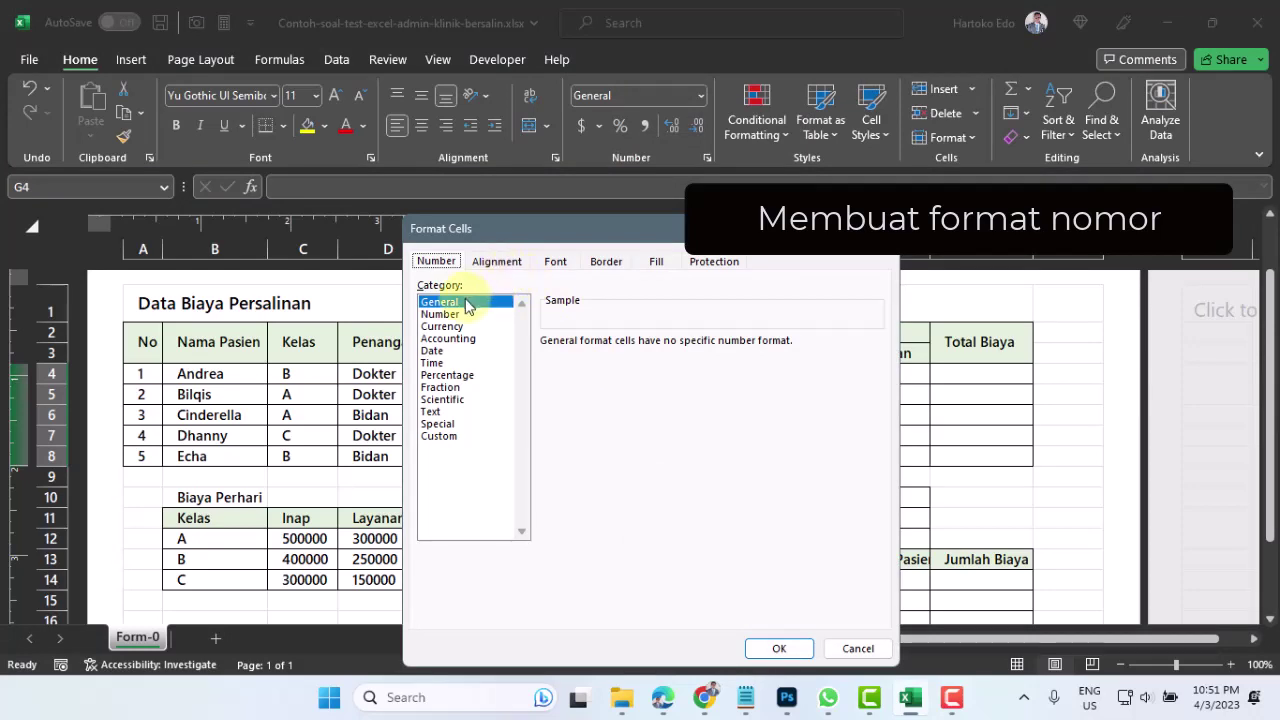
{"action": "left_click", "coordinate": [439, 314]}
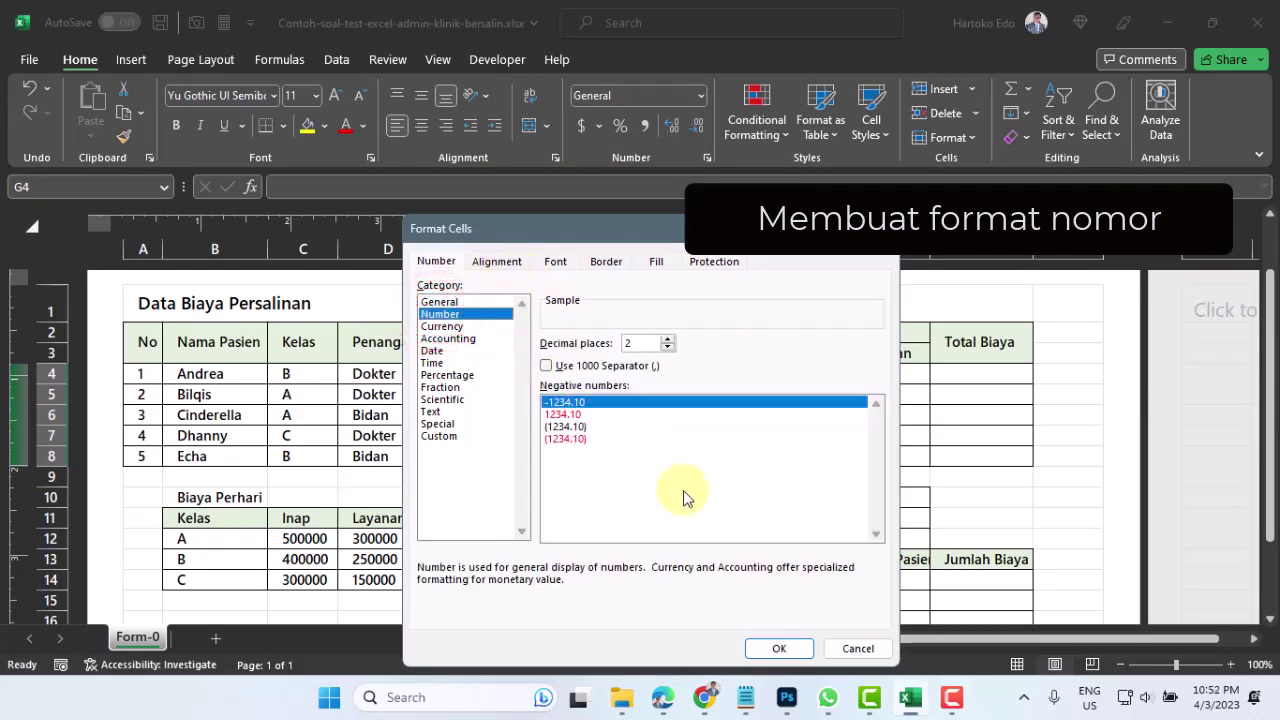
{"action": "left_click", "coordinate": [667, 347]}
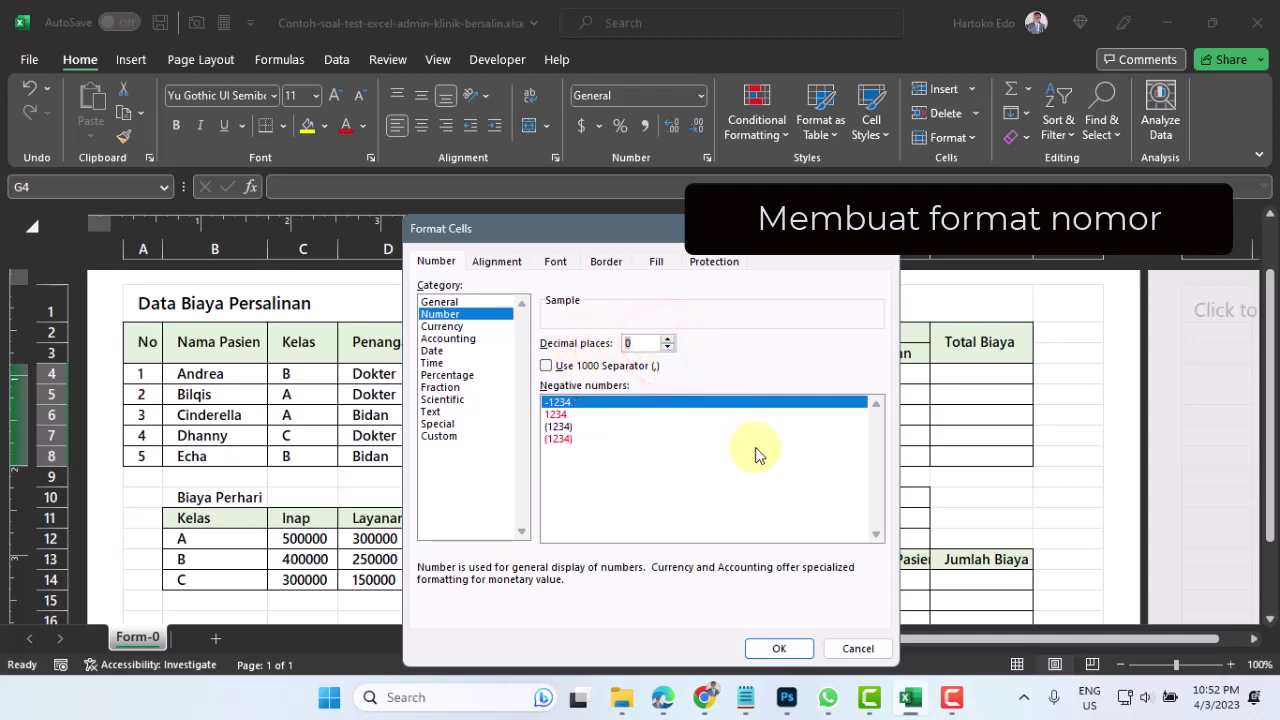
{"action": "left_click", "coordinate": [779, 648]}
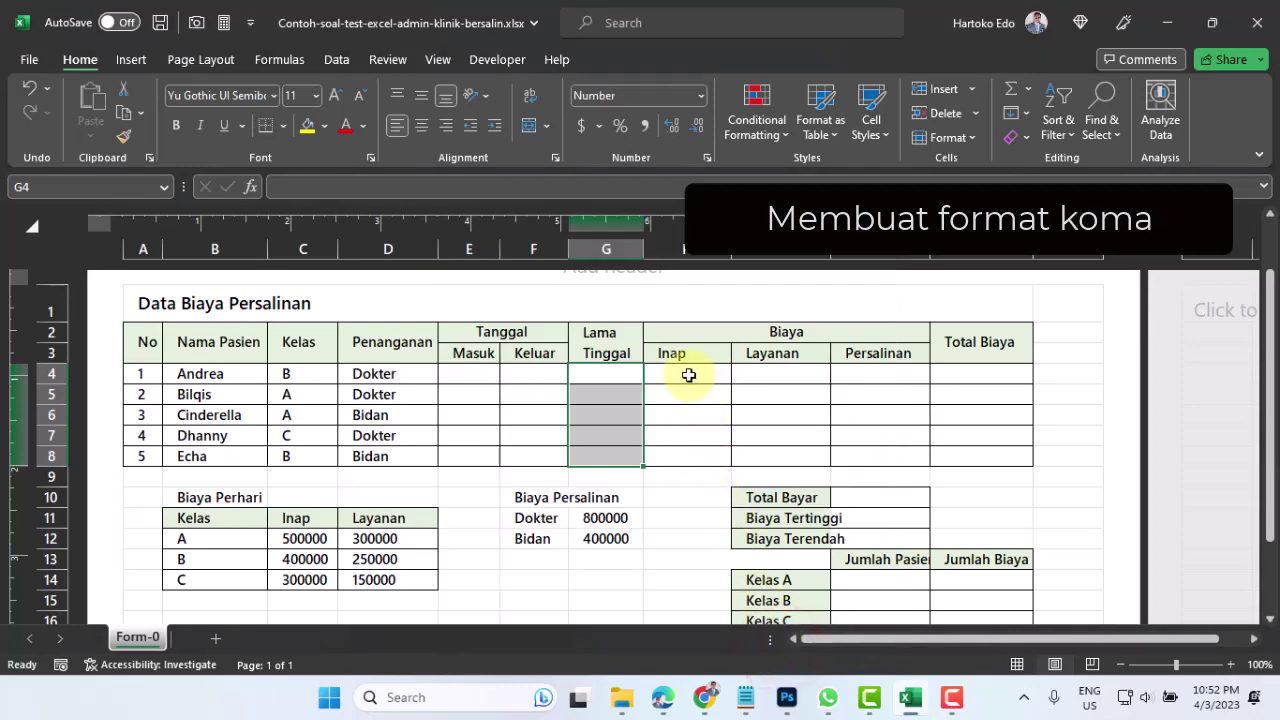
Apply Comma Style to the cost cells H4:K8.
{"action": "left_click_drag", "start_coordinate": [688, 374], "coordinate": [982, 457]}
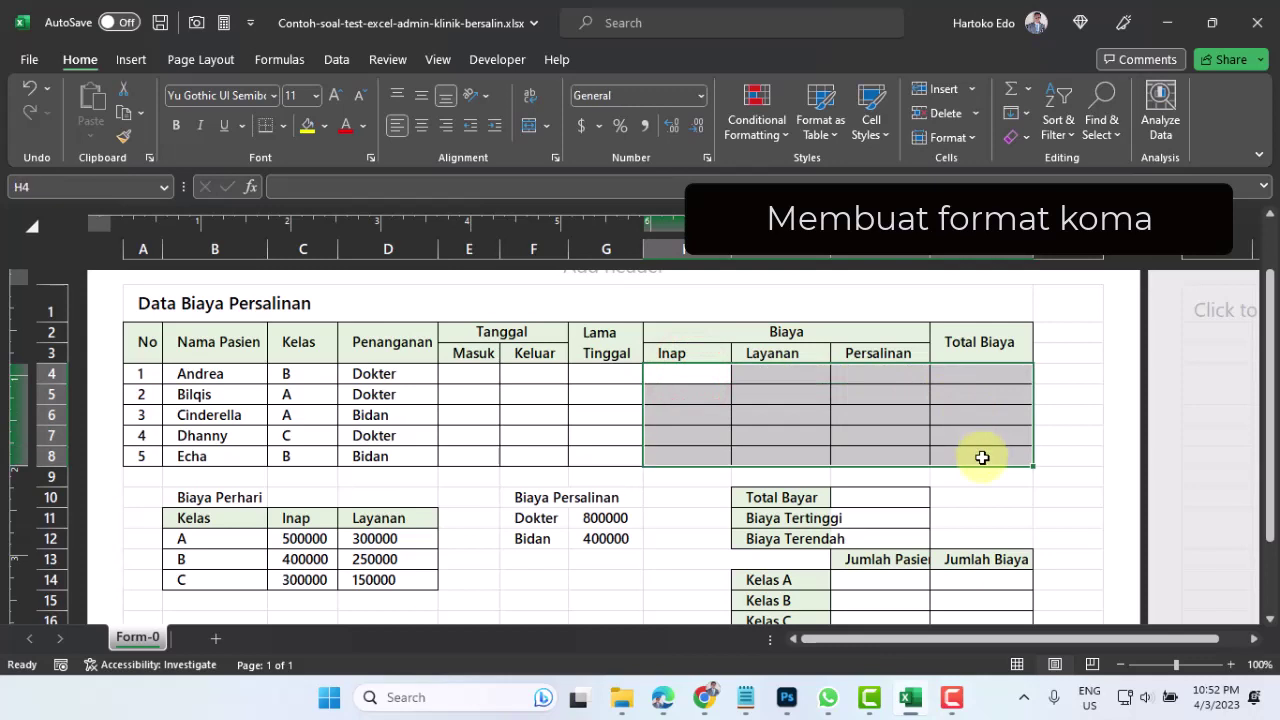
{"action": "right_click", "coordinate": [776, 373]}
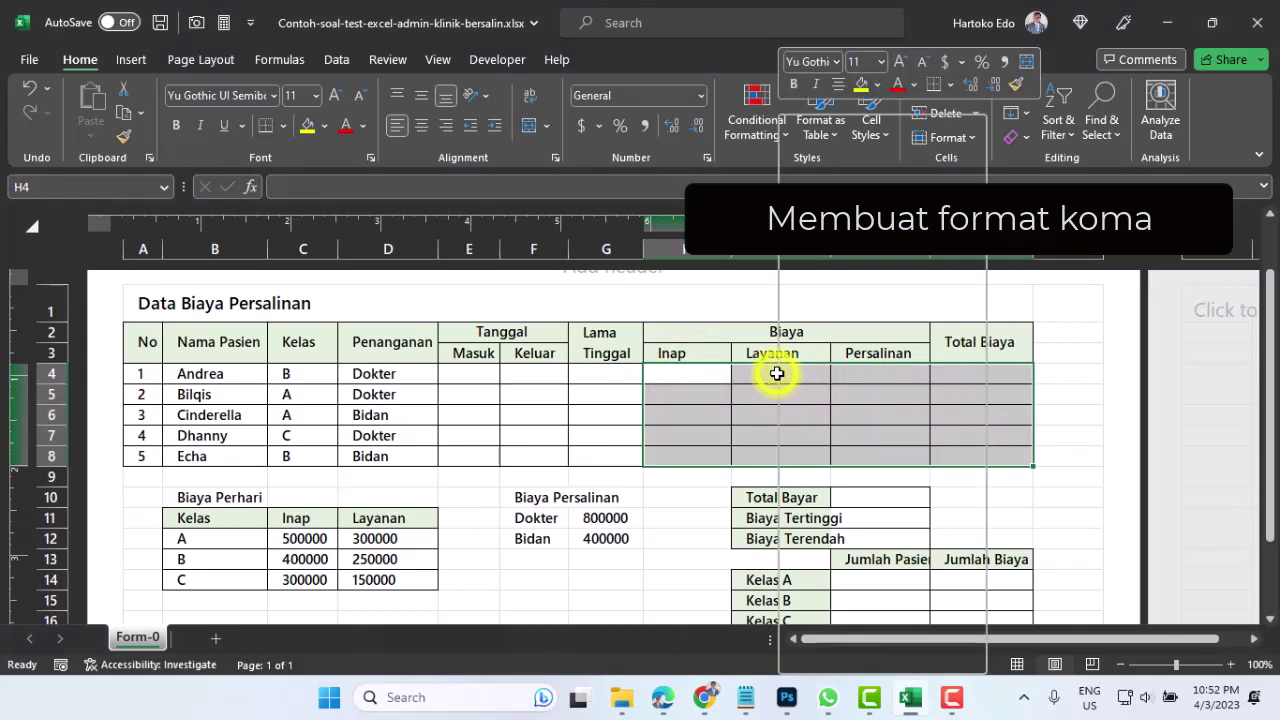
{"action": "left_click", "coordinate": [689, 373]}
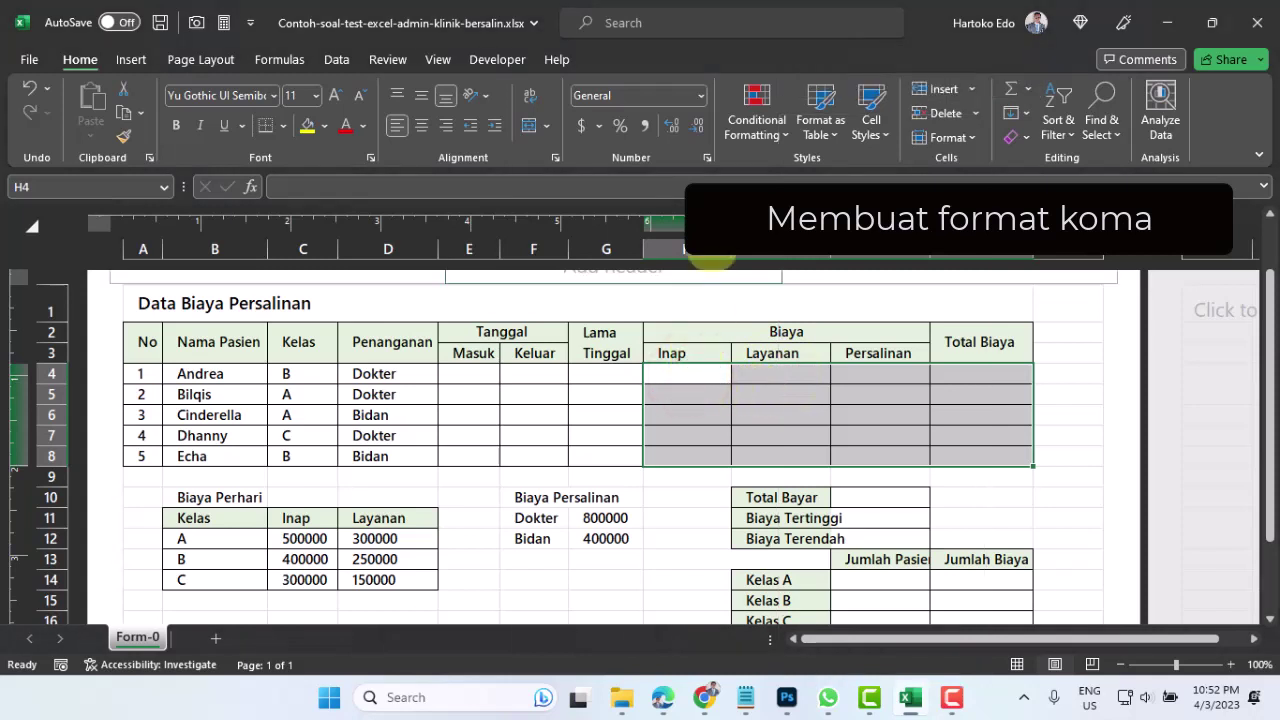
{"action": "left_click", "coordinate": [700, 96]}
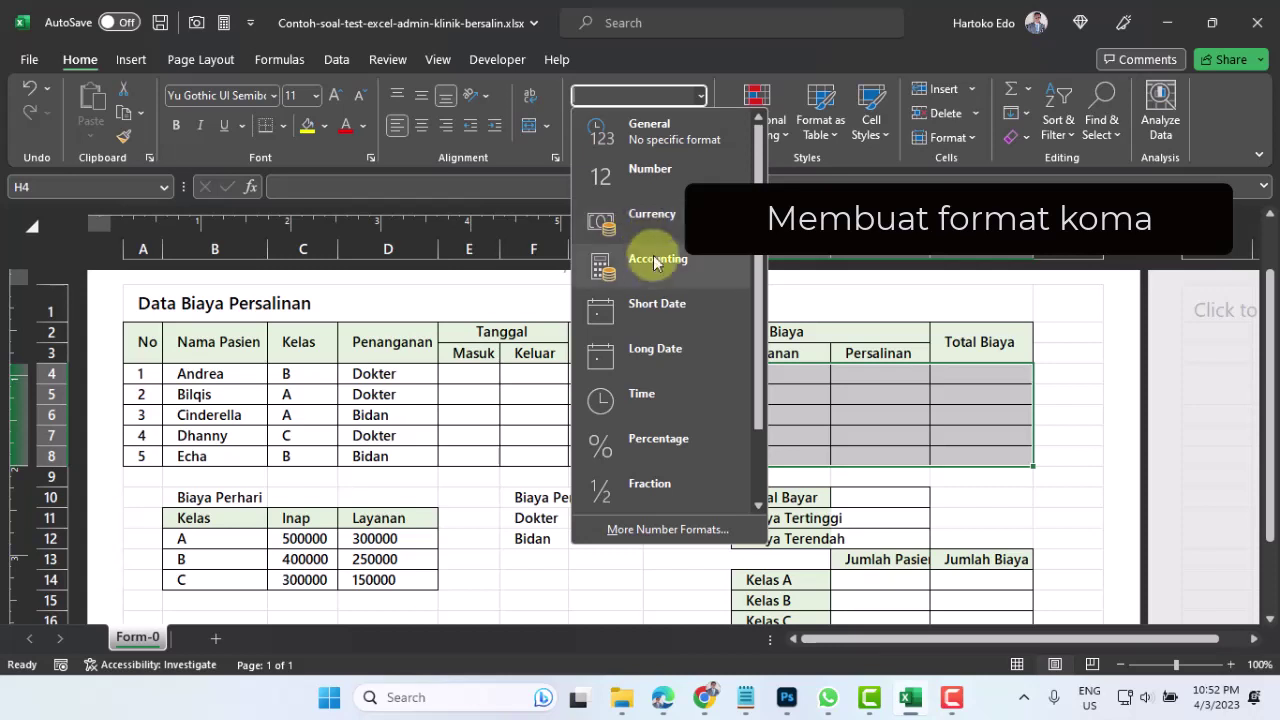
{"action": "left_click", "coordinate": [858, 368]}
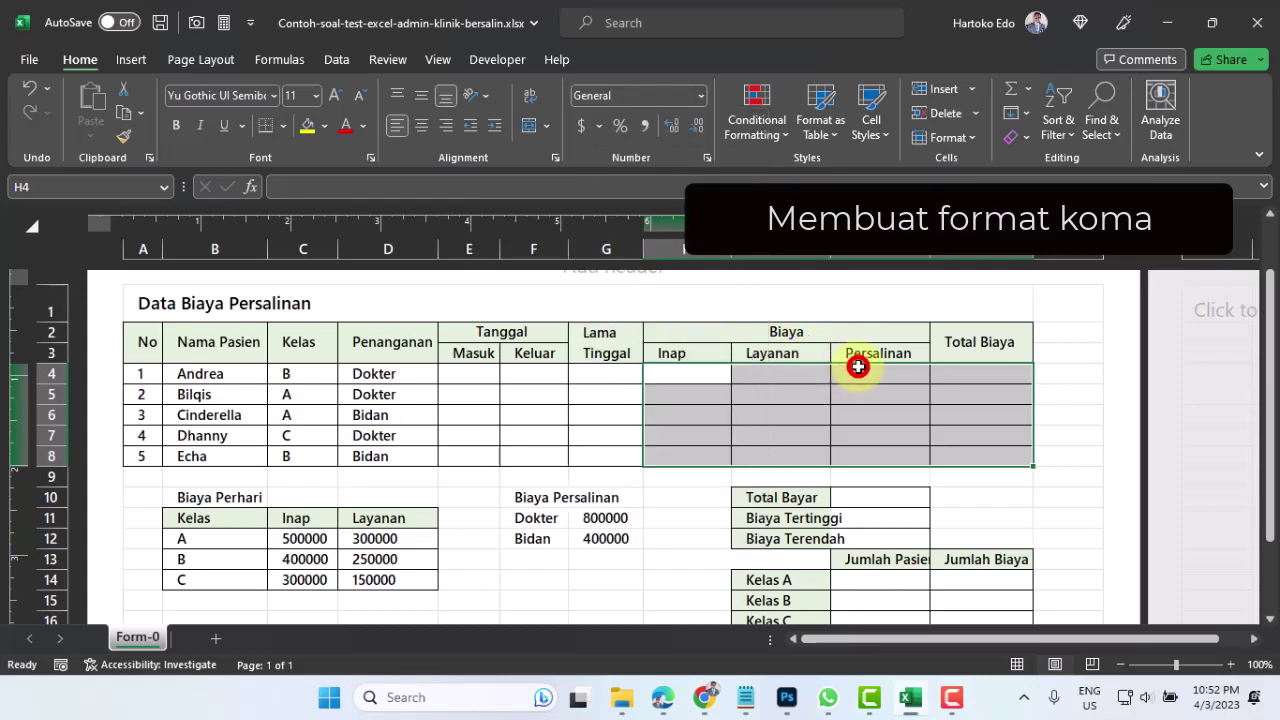
{"action": "left_click", "coordinate": [645, 127]}
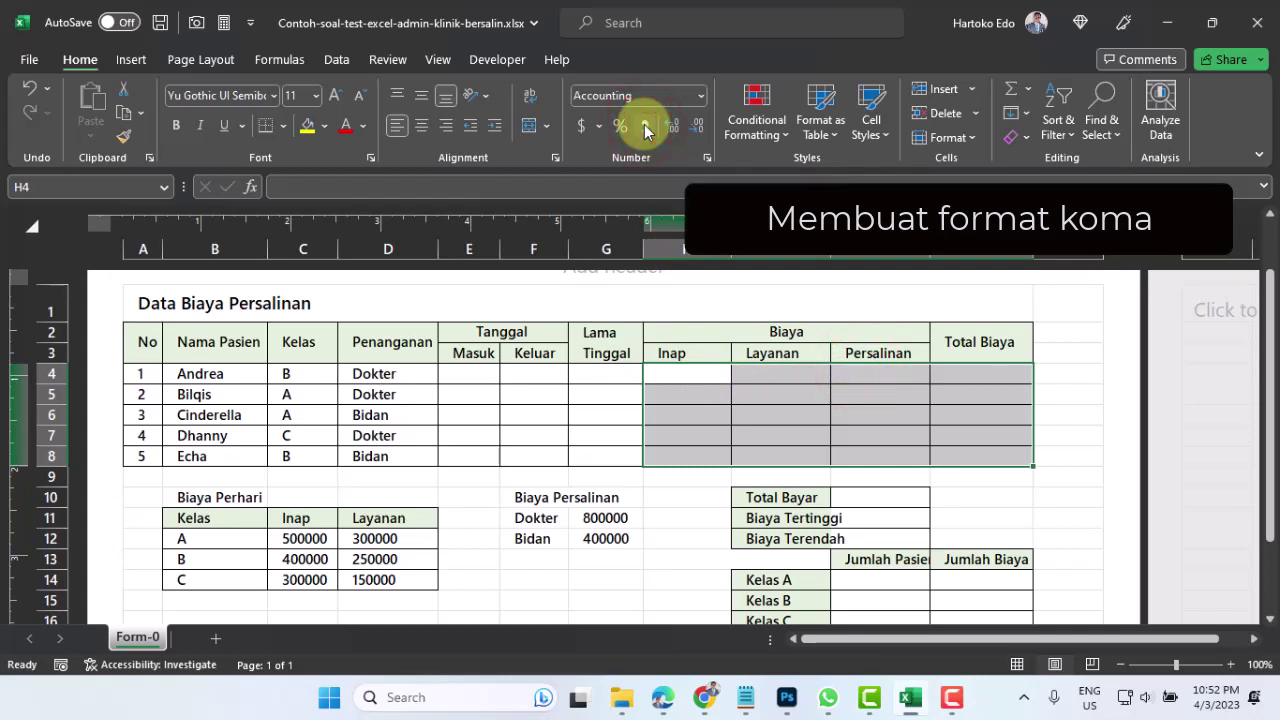
Test a value in H4, remove both decimal places from H4:K8, then clear H4.
{"action": "left_click", "coordinate": [699, 376]}
{"action": "type", "text": "1500"}
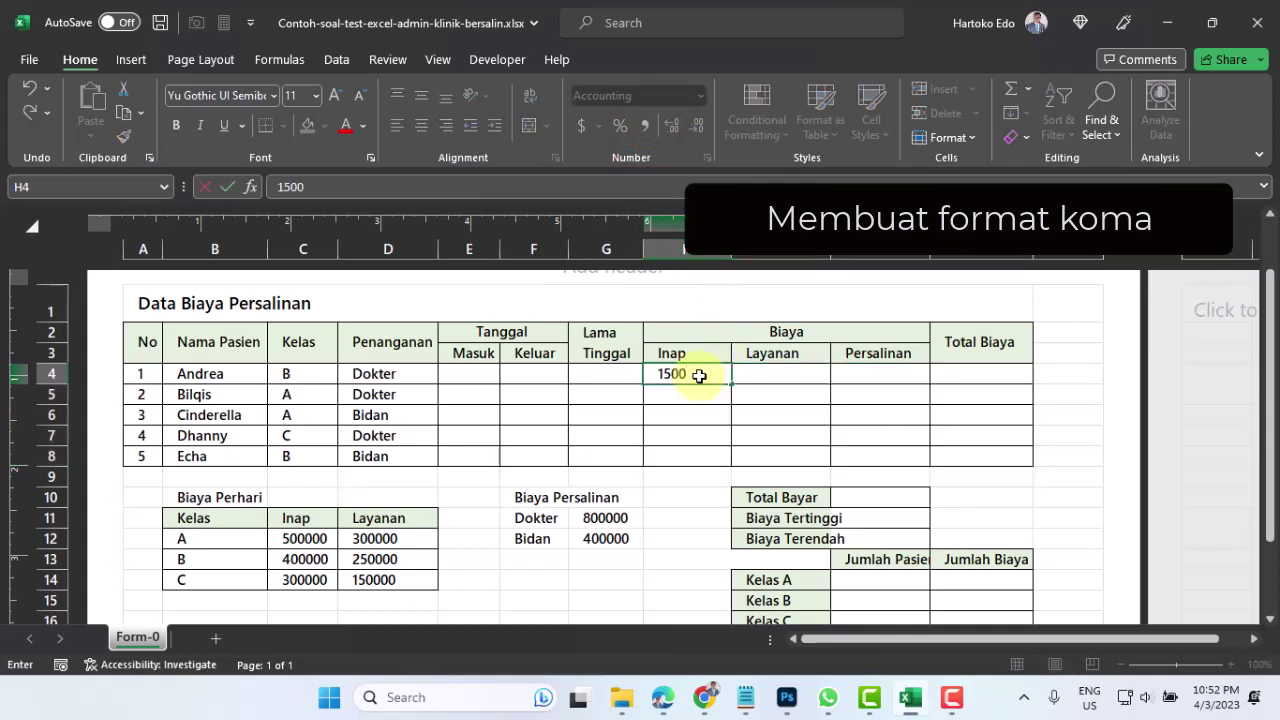
{"action": "key", "text": "Return"}
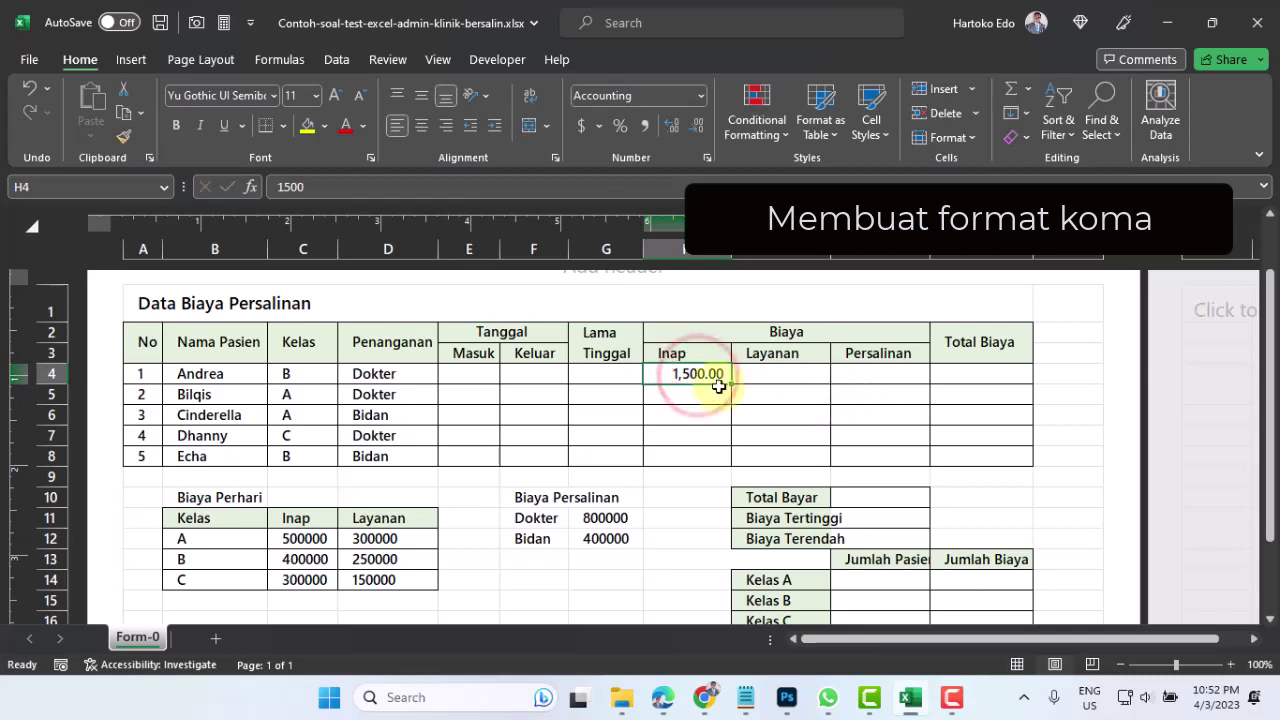
{"action": "left_click_drag", "start_coordinate": [698, 375], "coordinate": [960, 455]}
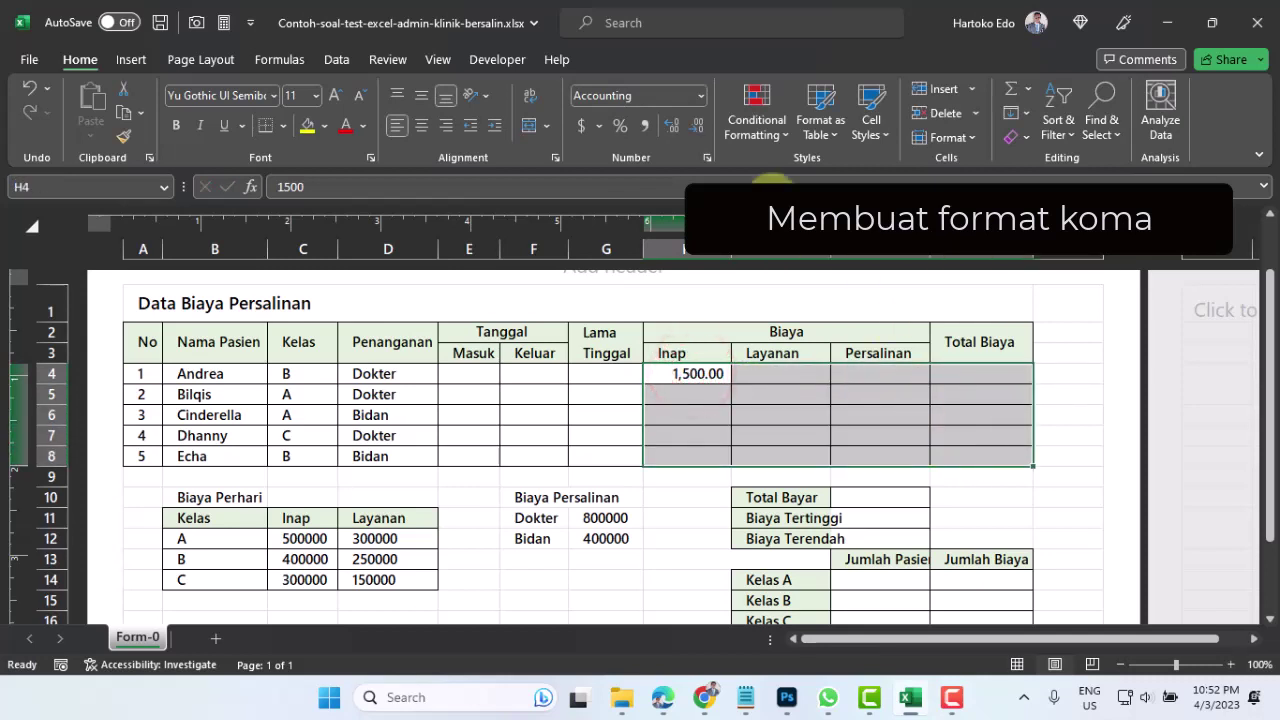
{"action": "left_click", "coordinate": [698, 133]}
{"action": "left_click", "coordinate": [698, 134]}
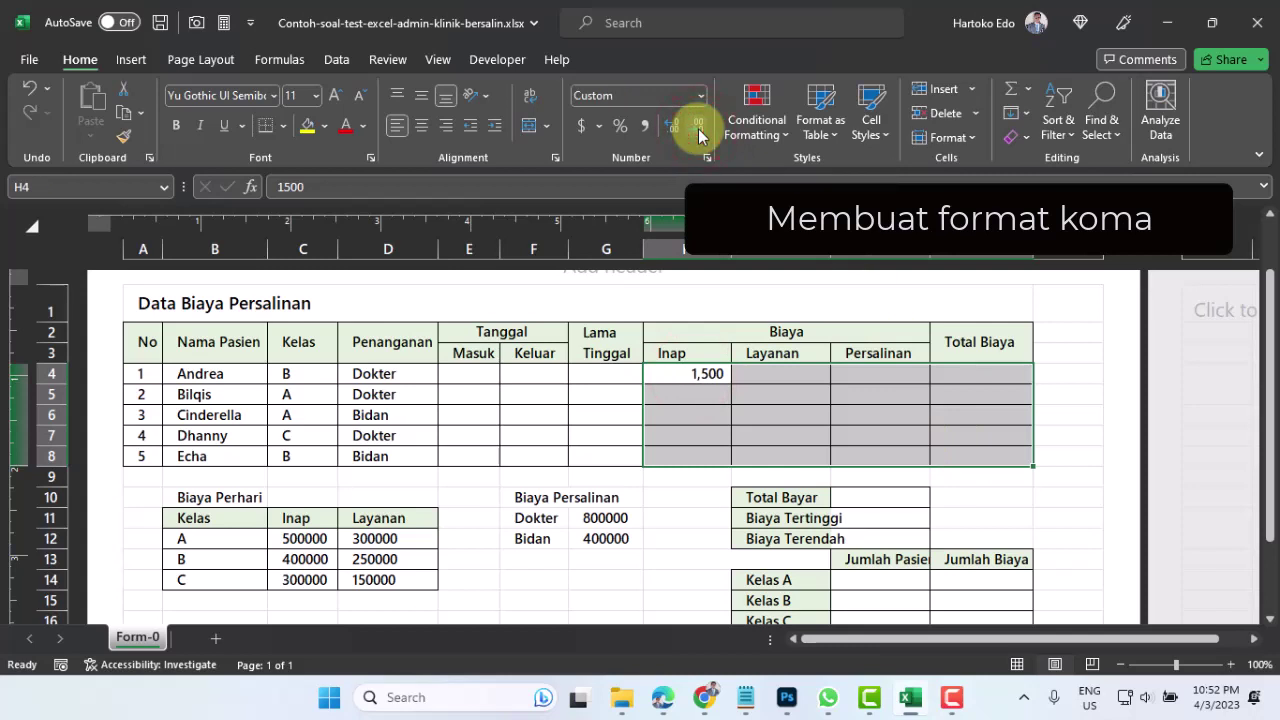
{"action": "left_click", "coordinate": [688, 374]}
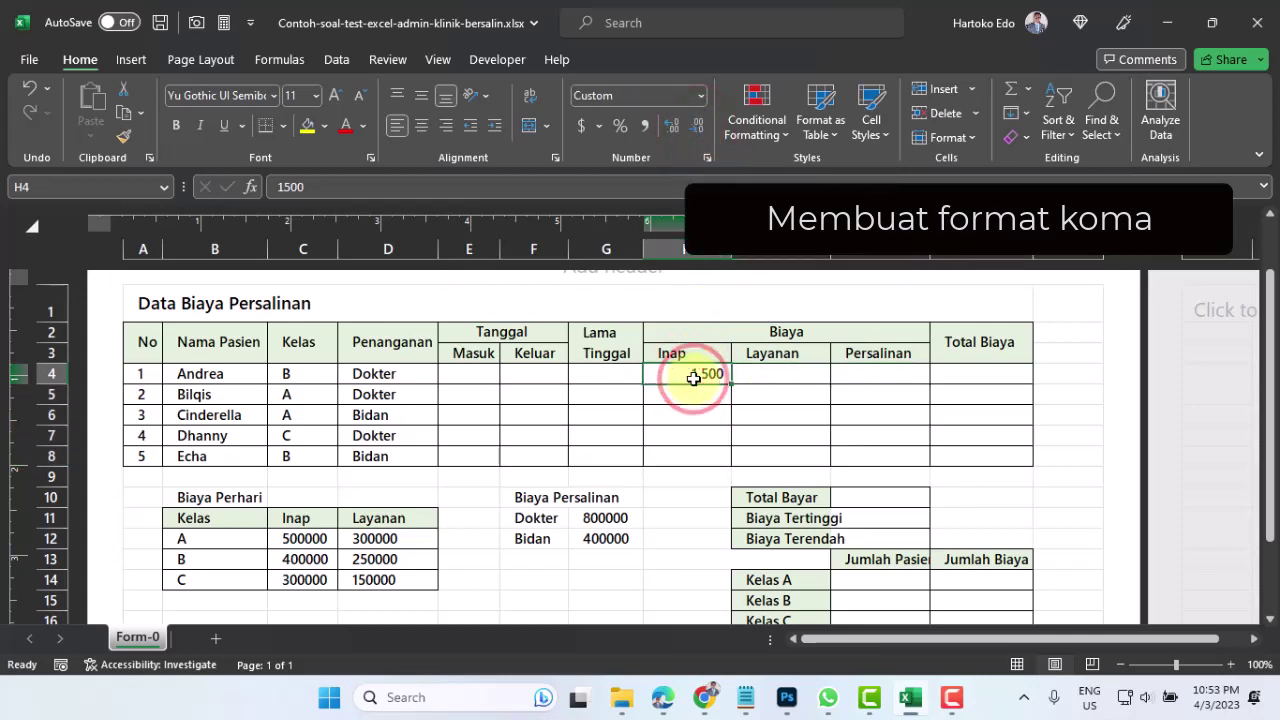
{"action": "key", "text": "Delete"}
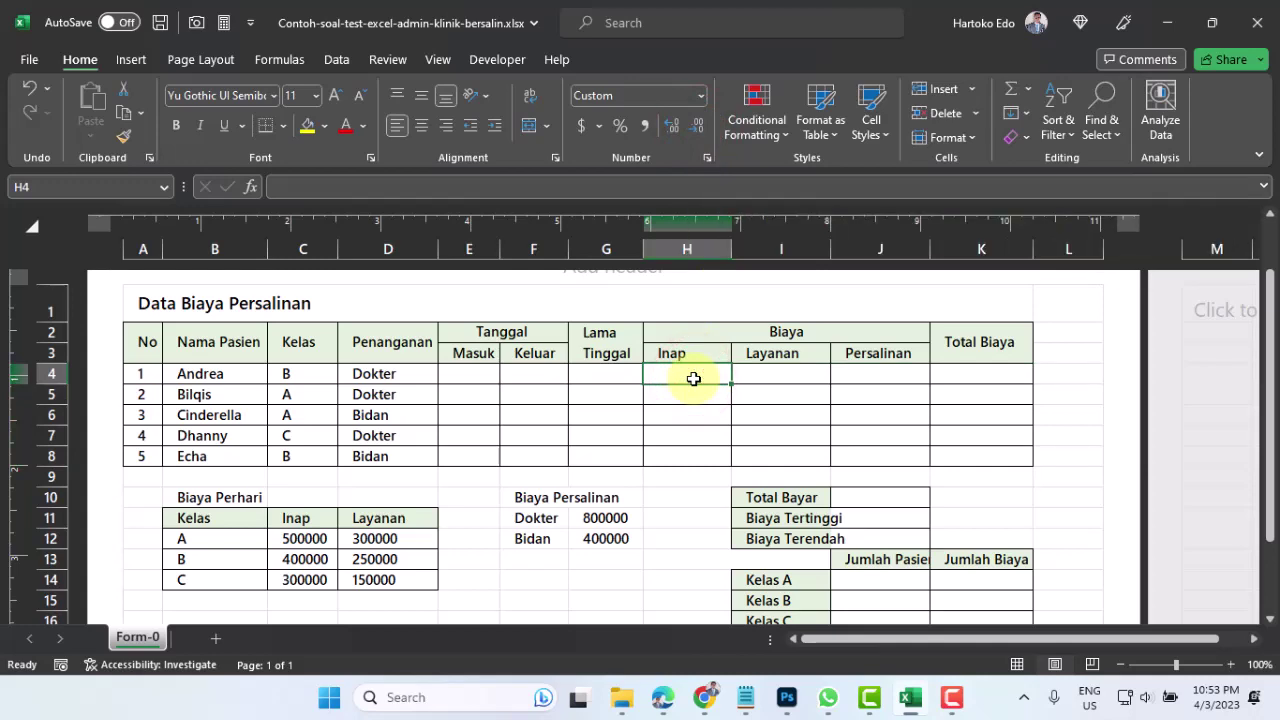
{"action": "scroll", "coordinate": [850, 441], "scroll_direction": "down", "scroll_amount": 1}
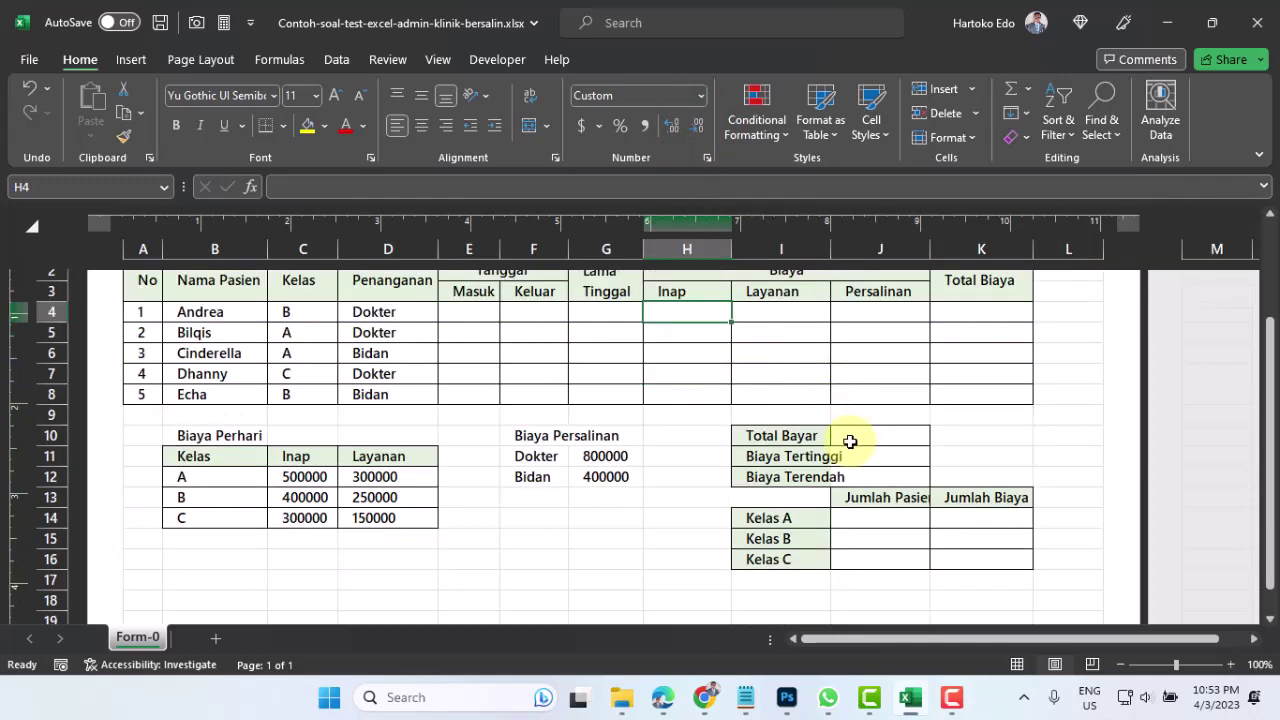
Widen column I, AutoFit column J for Jumlah Pasien, and adjust column K.
{"action": "scroll", "coordinate": [850, 441], "scroll_direction": "up", "scroll_amount": 1}
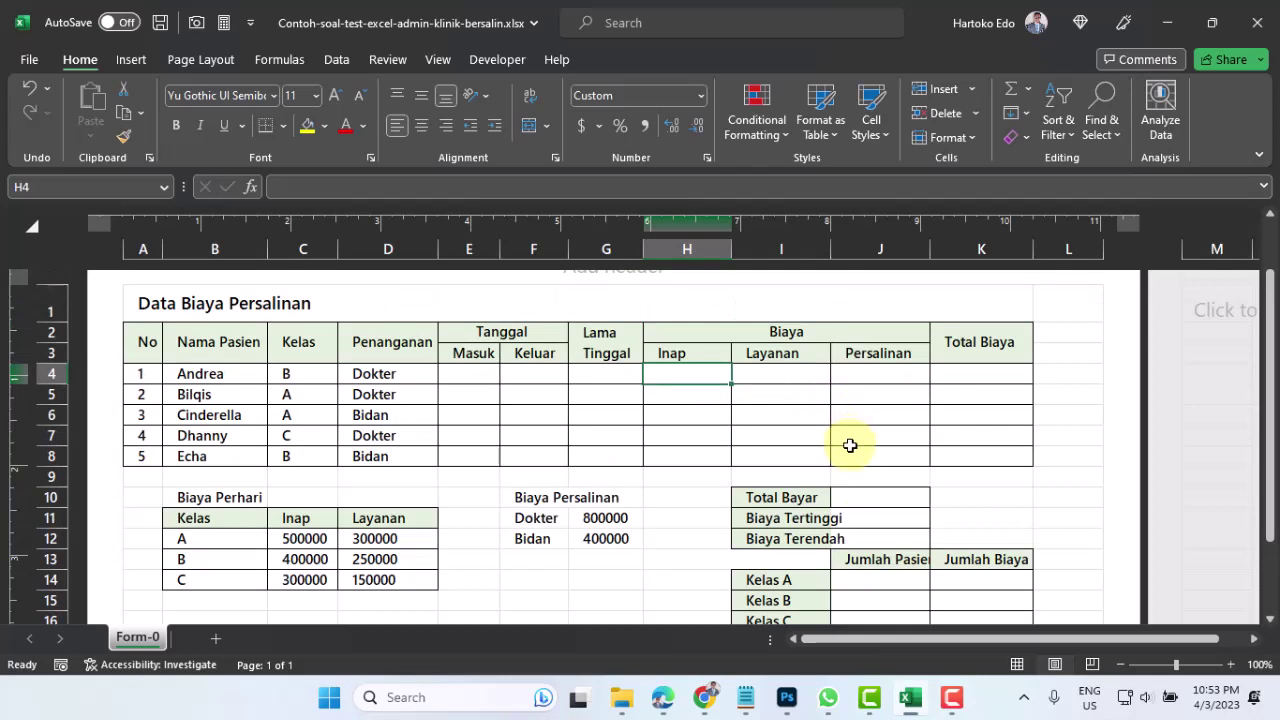
{"action": "left_click_drag", "start_coordinate": [830, 249], "coordinate": [841, 249]}
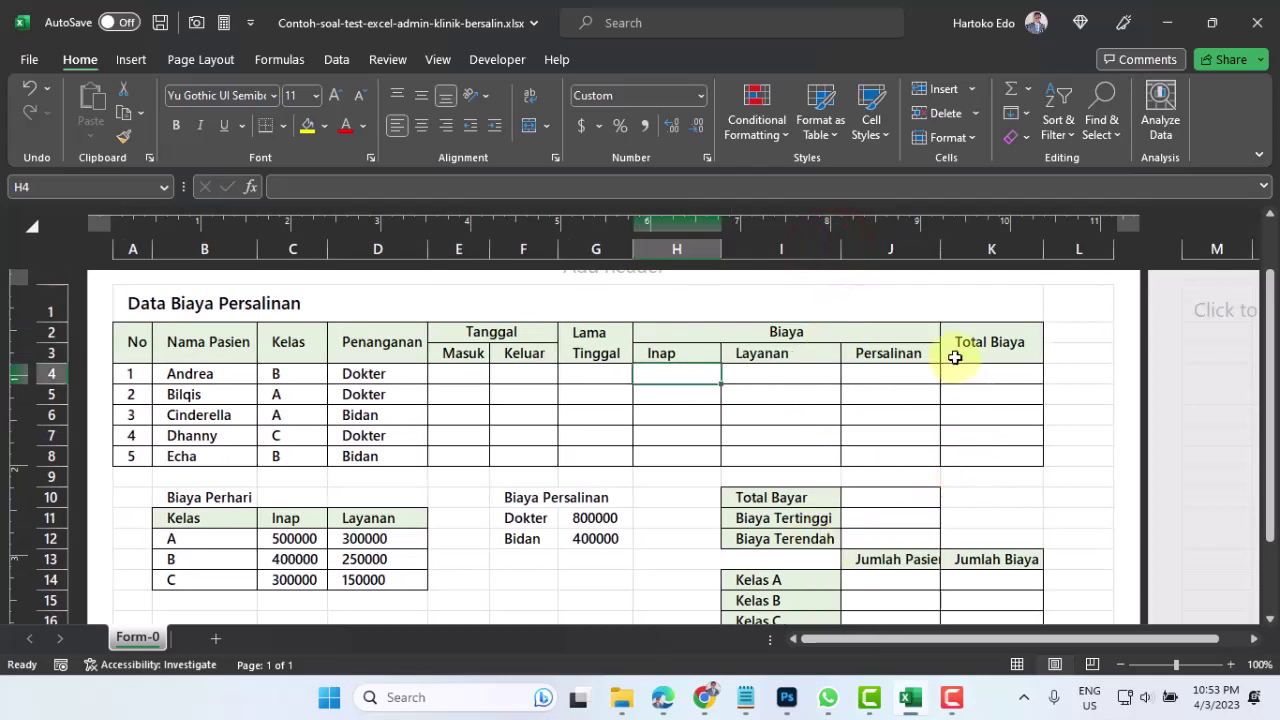
{"action": "double_click", "coordinate": [938, 249]}
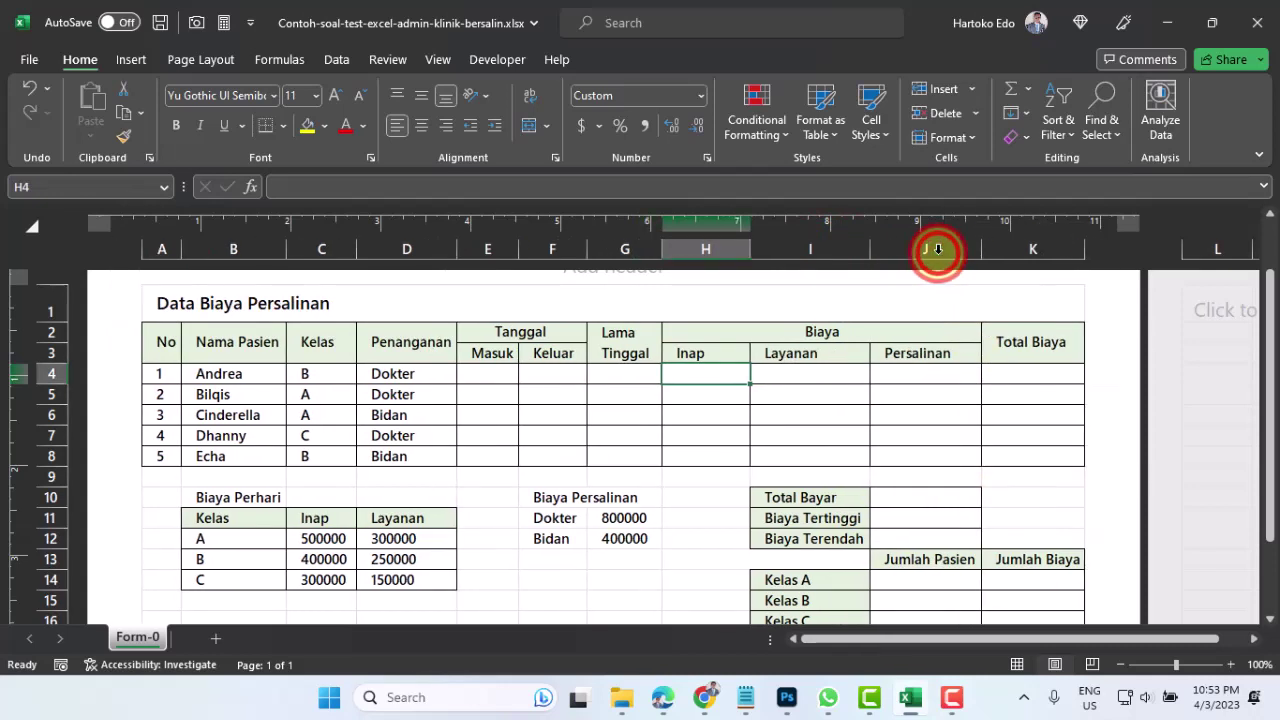
{"action": "left_click_drag", "start_coordinate": [1085, 248], "coordinate": [1084, 247]}
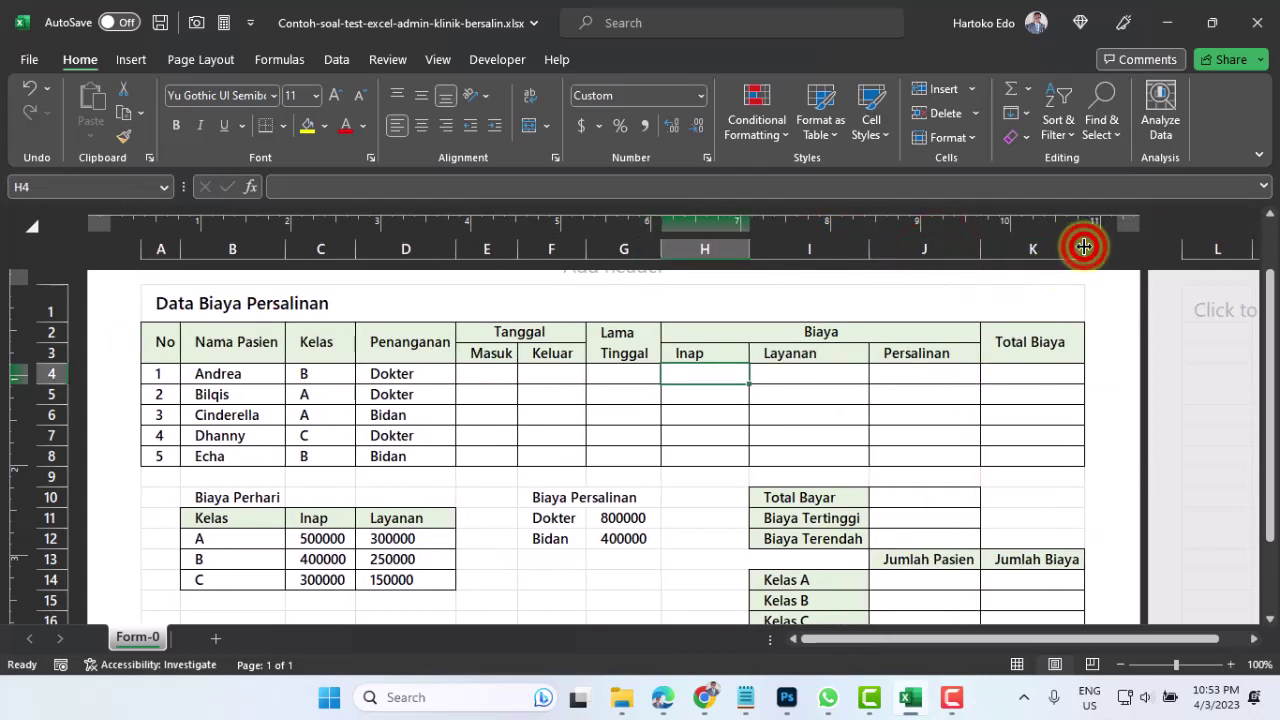
{"action": "scroll", "coordinate": [430, 504], "scroll_direction": "up", "scroll_amount": 1}
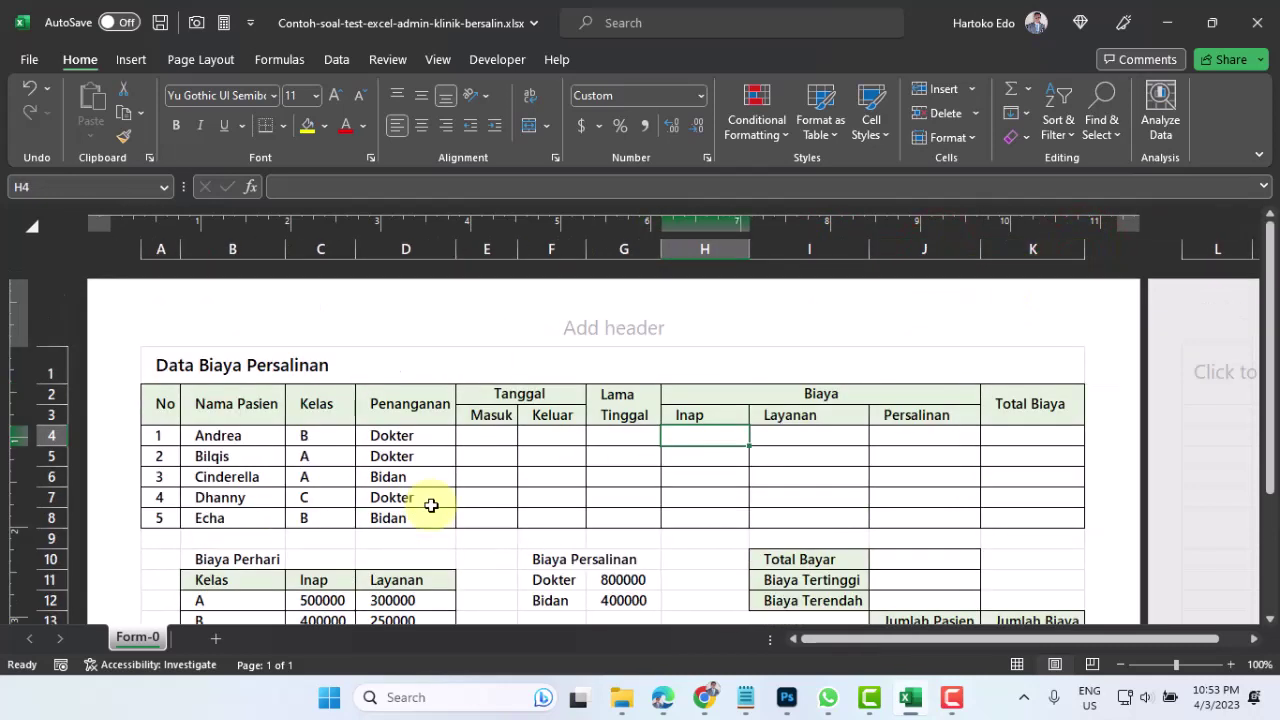
{"action": "left_click", "coordinate": [165, 365]}
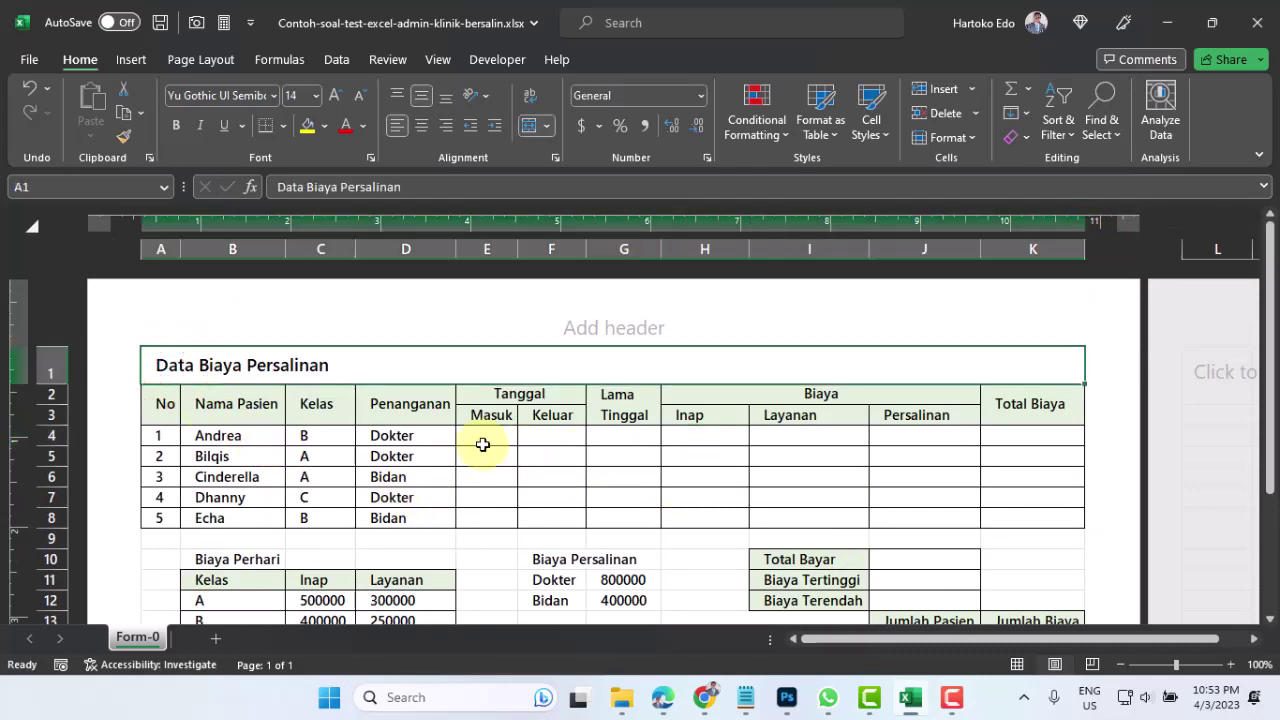
Apply bottom alignment and horizontal centring to the header rows A2:K3.
{"action": "left_click_drag", "start_coordinate": [165, 404], "coordinate": [1015, 404]}
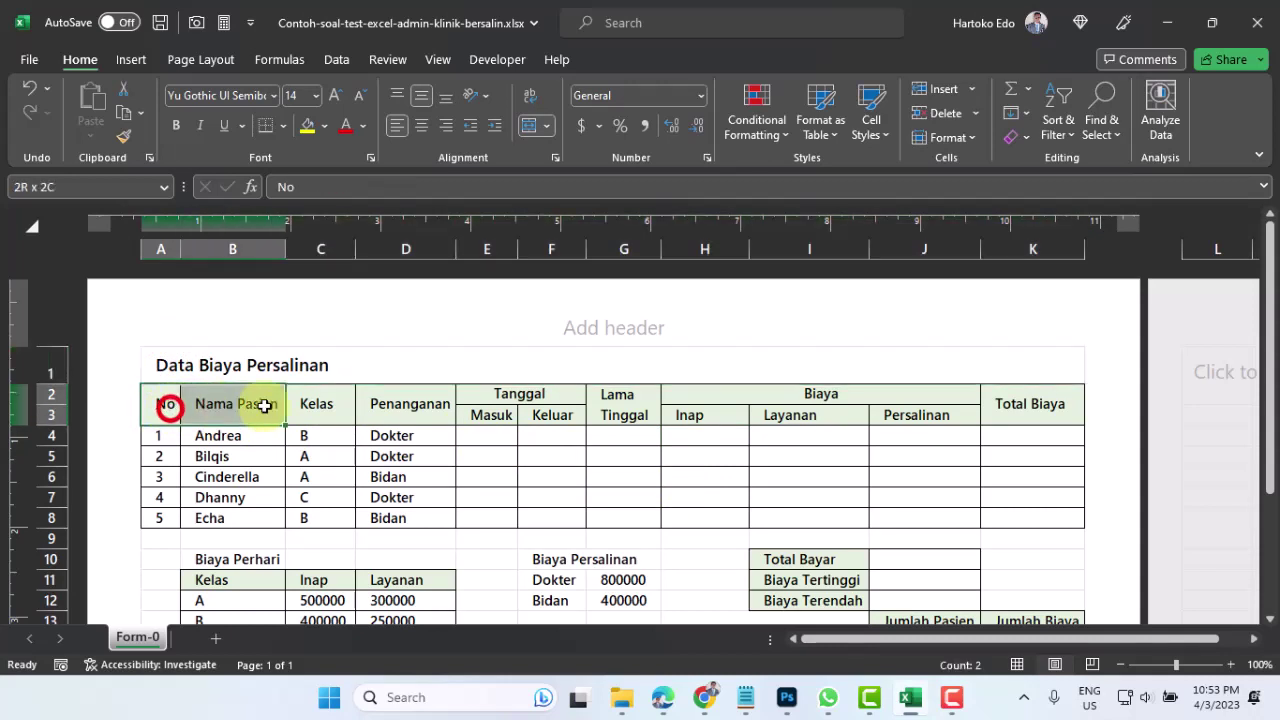
{"action": "left_click", "coordinate": [418, 101]}
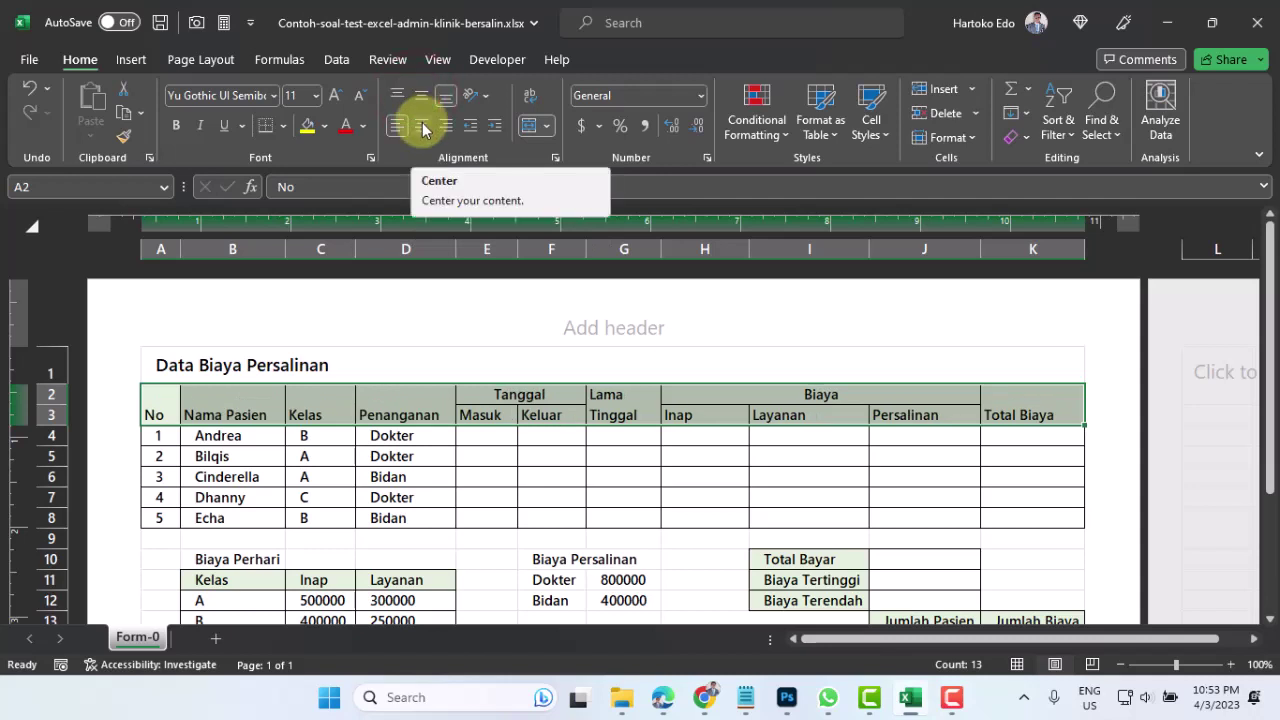
{"action": "left_click", "coordinate": [422, 128]}
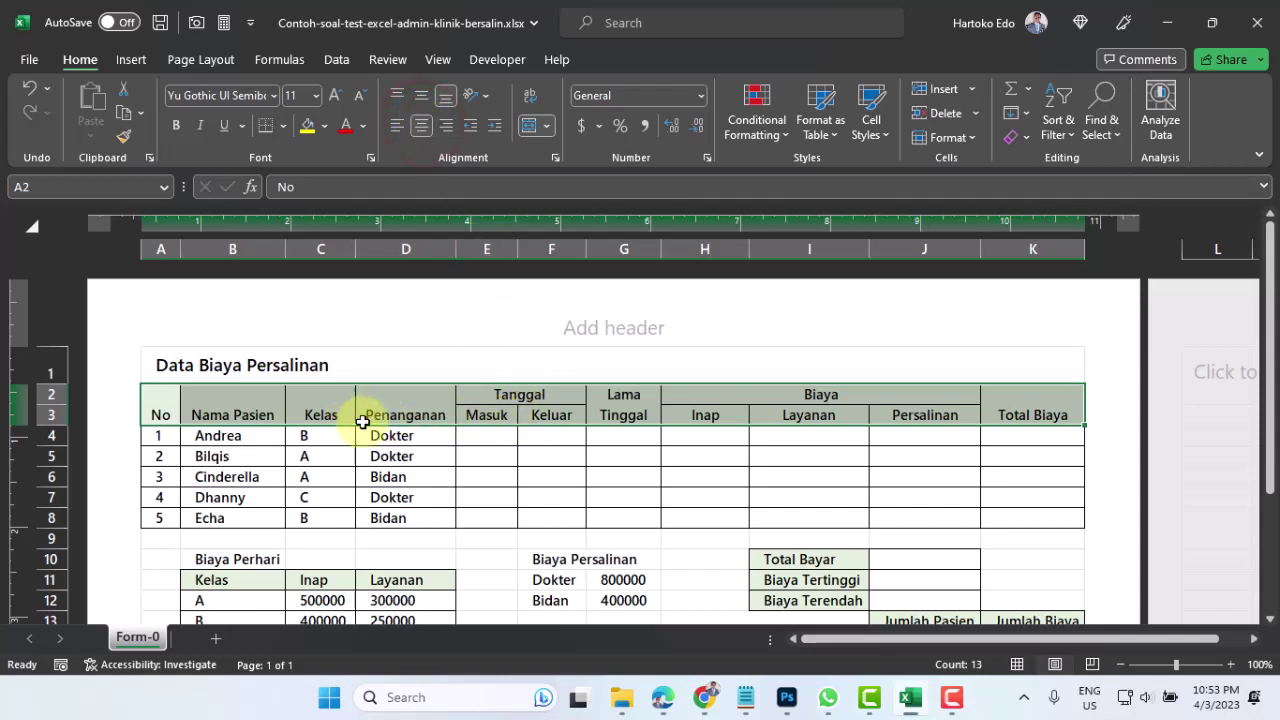
Middle-align the Total Biaya header and the No through Penanganan headers A2:D3.
{"action": "left_click", "coordinate": [1034, 413]}
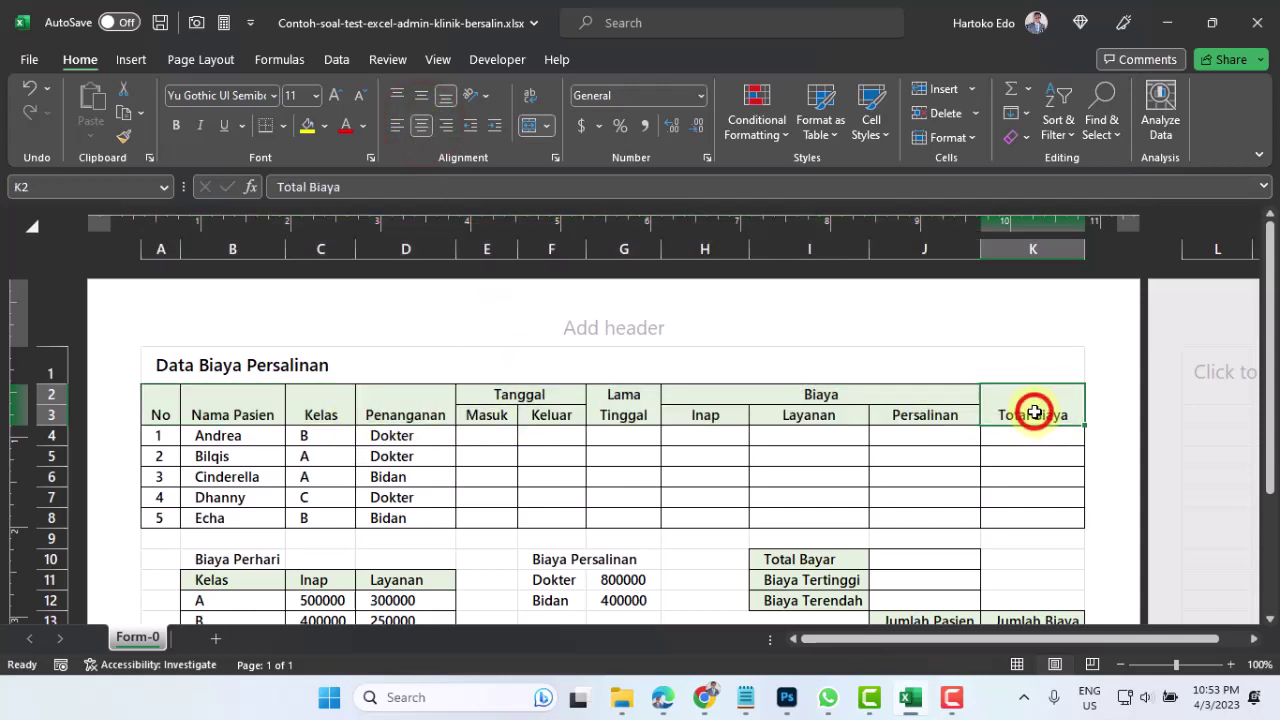
{"action": "left_click", "coordinate": [422, 97]}
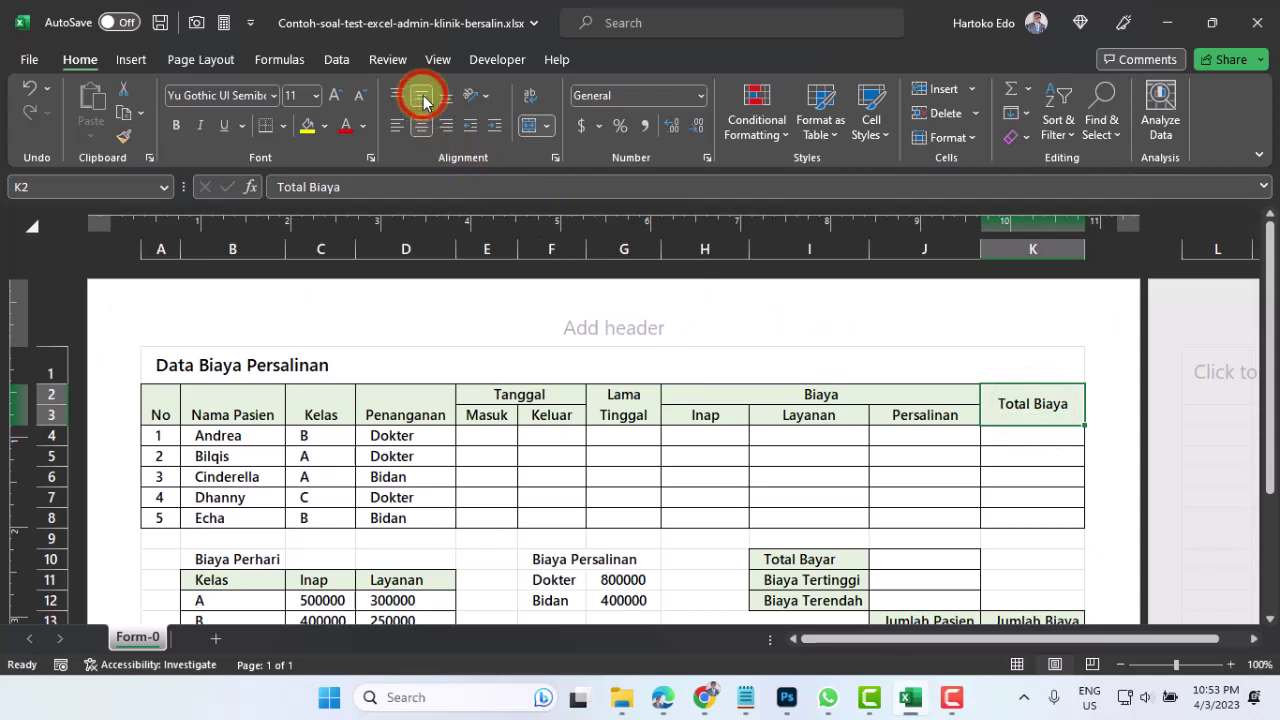
{"action": "left_click", "coordinate": [166, 409]}
{"action": "left_click_drag", "start_coordinate": [184, 409], "coordinate": [405, 414]}
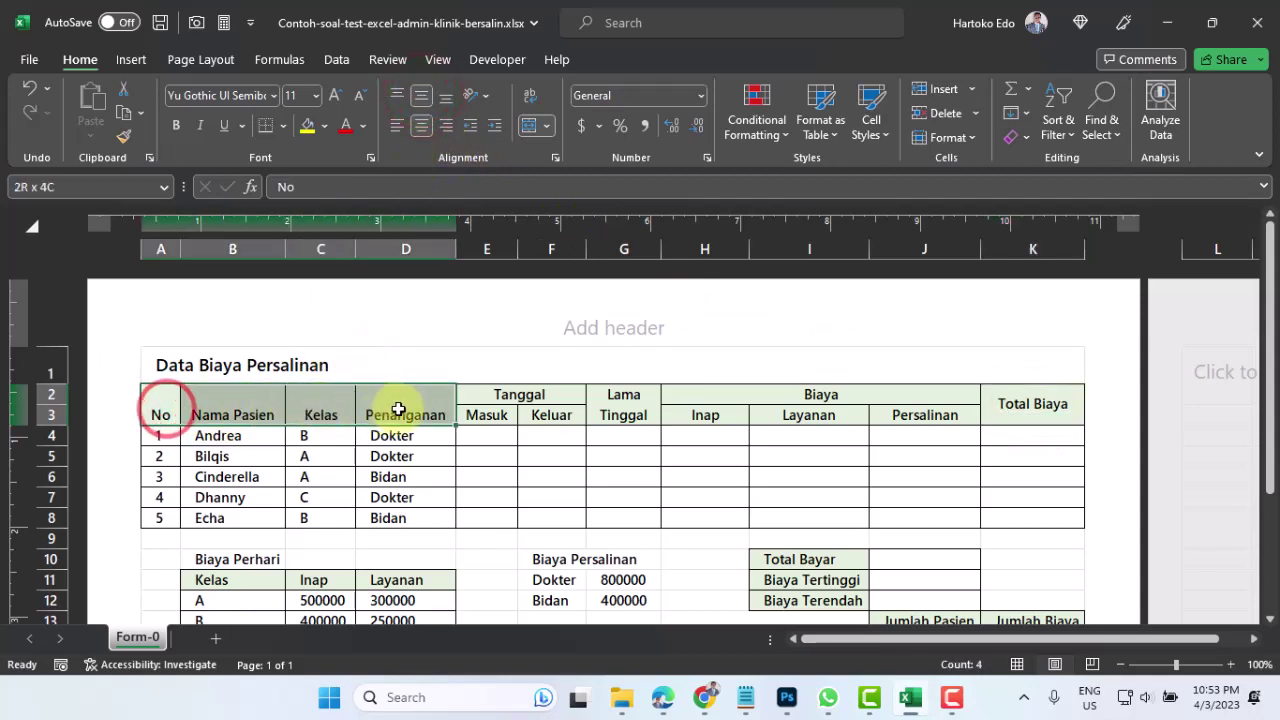
{"action": "left_click", "coordinate": [419, 97]}
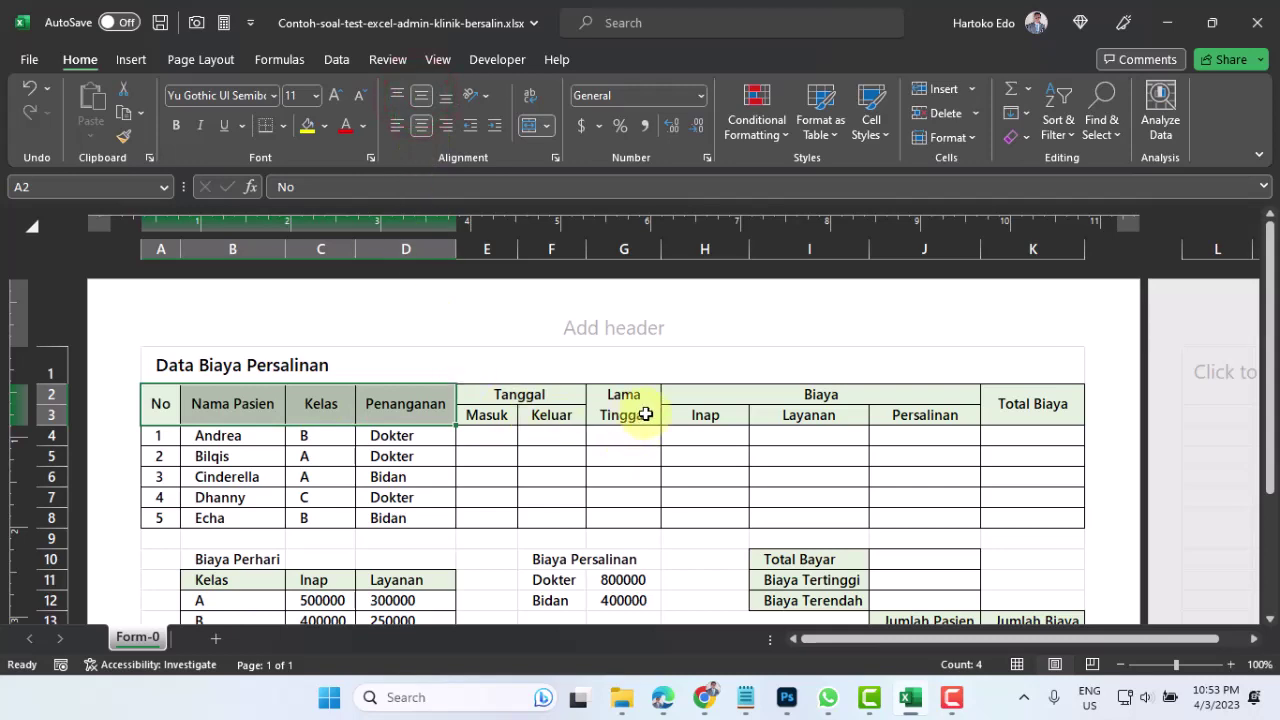
{"action": "scroll", "coordinate": [314, 499], "scroll_direction": "down", "scroll_amount": 2}
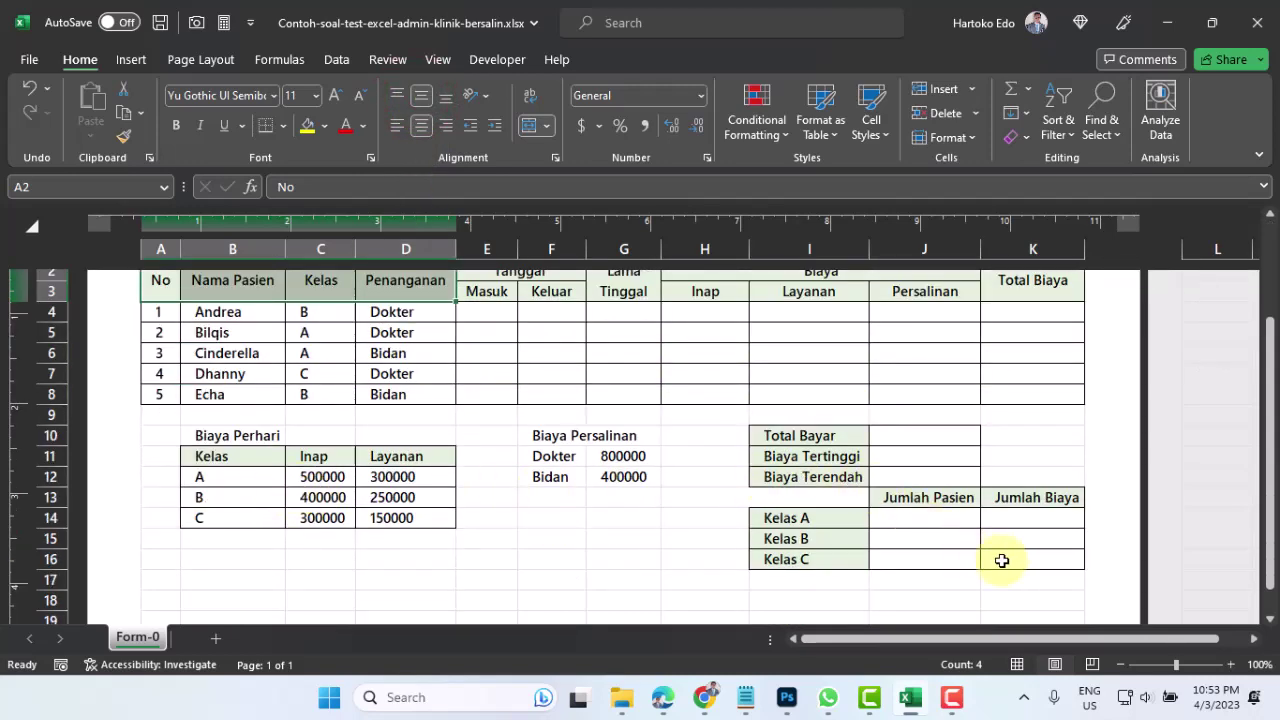
{"action": "scroll", "coordinate": [1001, 560], "scroll_direction": "up", "scroll_amount": 2}
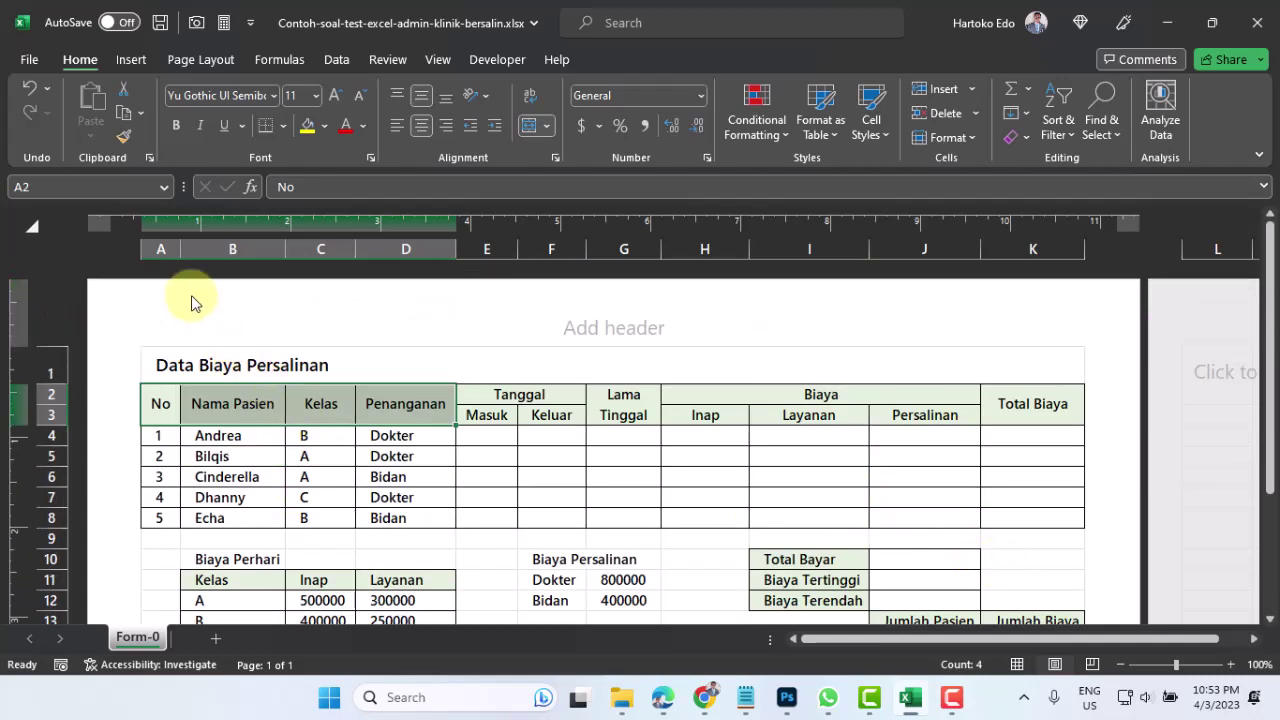
Merge and centre the Data Biaya Persalinan title across A1:K1, then save the workbook.
{"action": "left_click", "coordinate": [152, 362]}
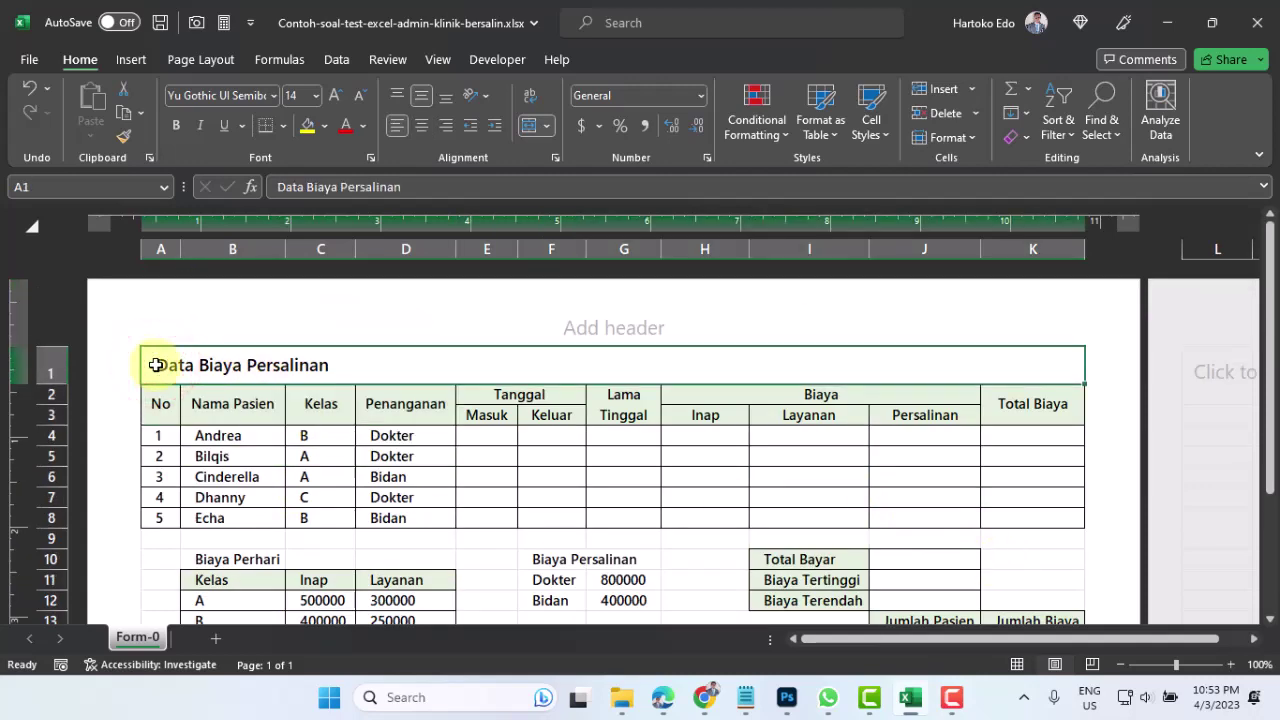
{"action": "left_click", "coordinate": [528, 127]}
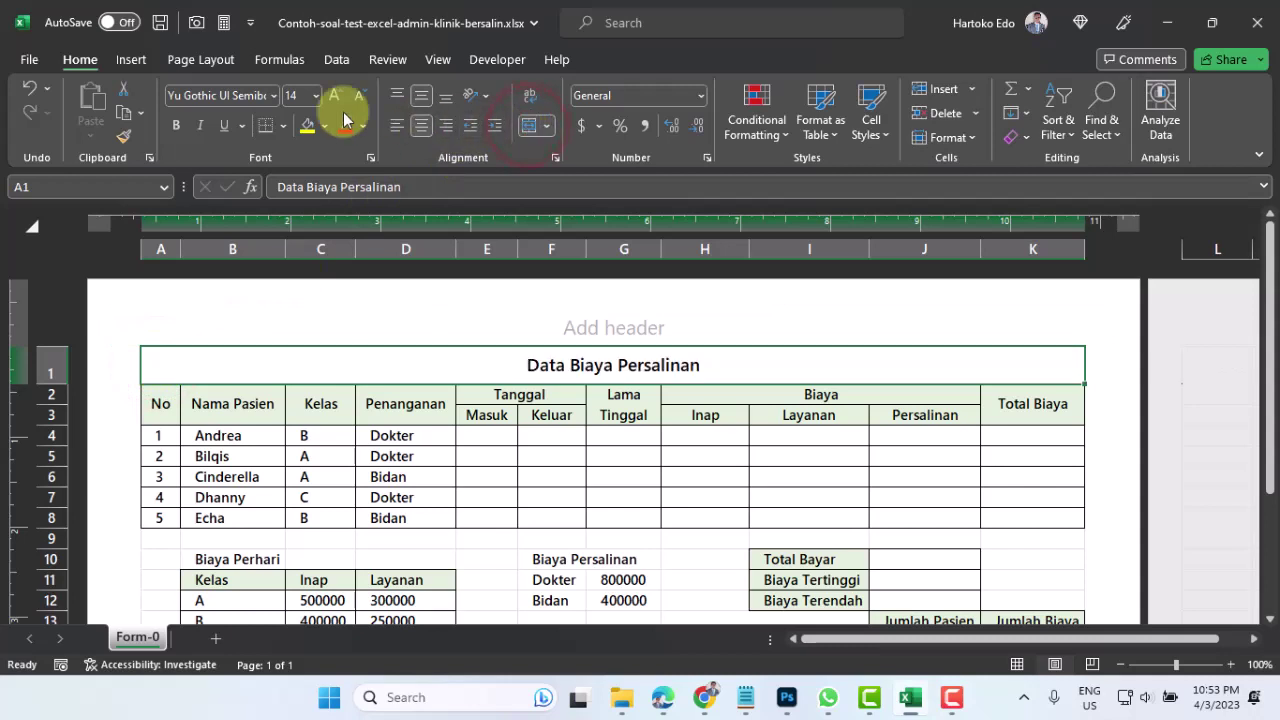
{"action": "left_click", "coordinate": [160, 24]}
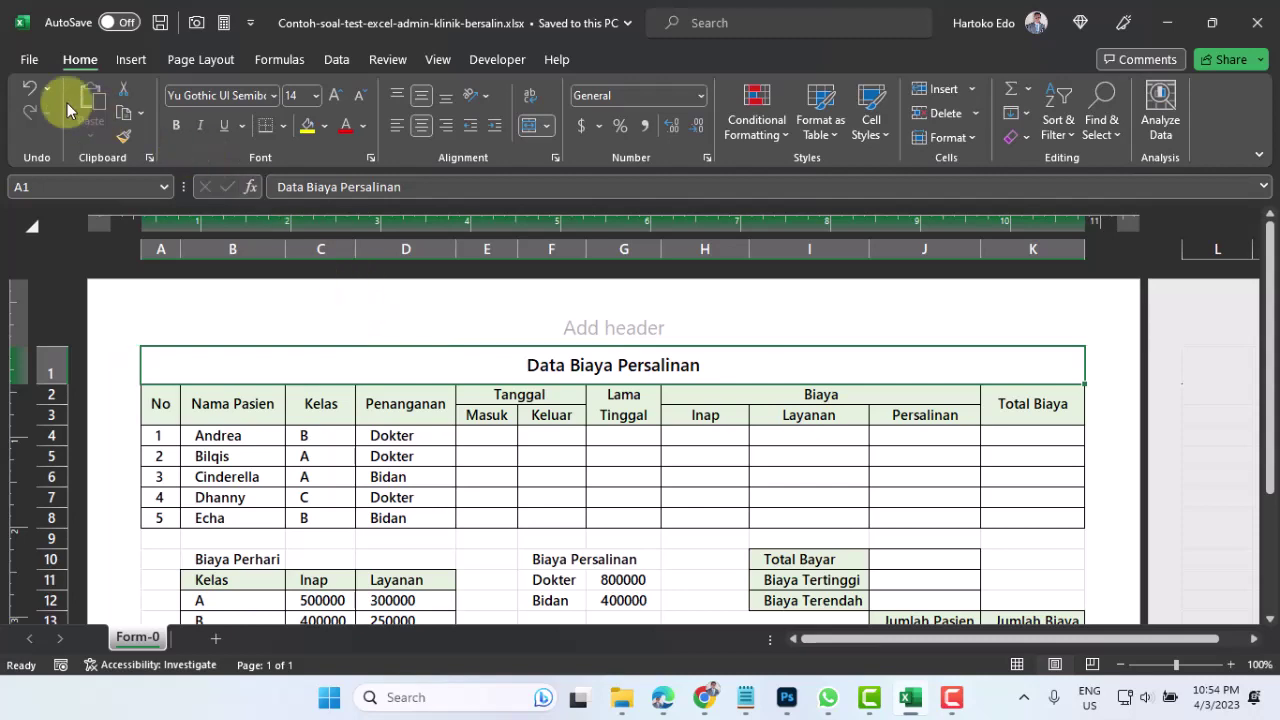
{"action": "left_click", "coordinate": [29, 59]}
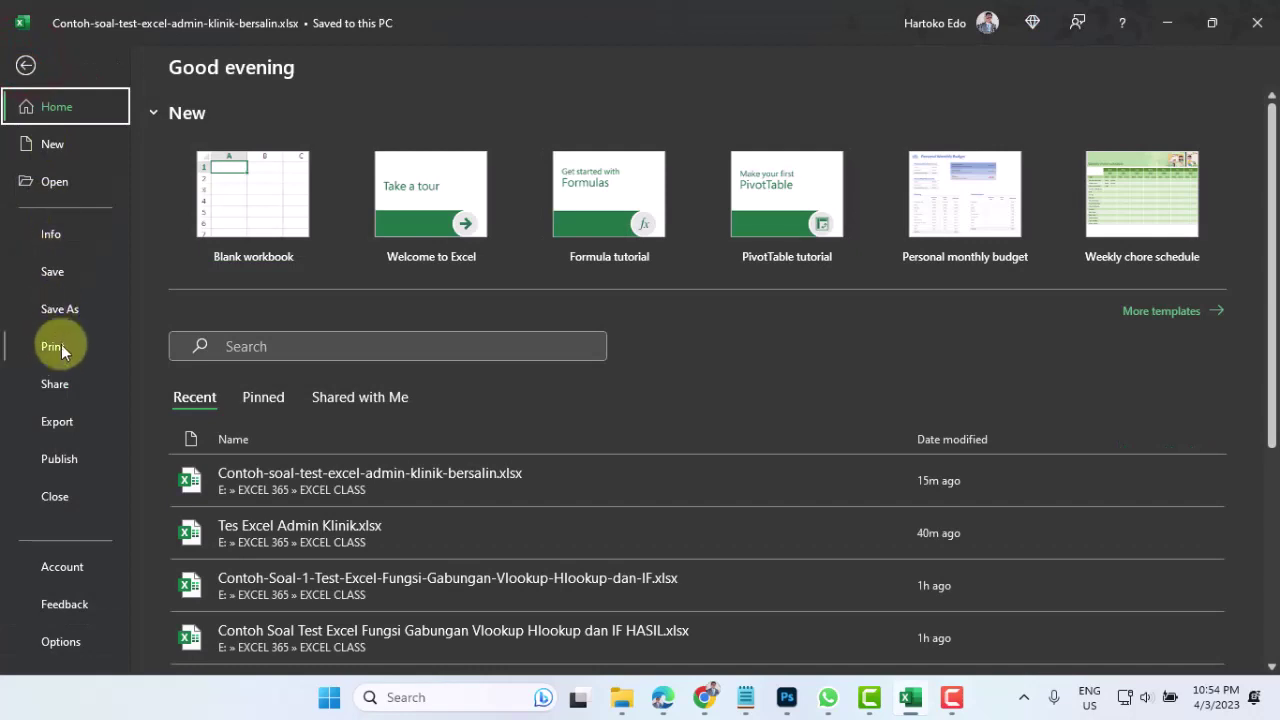
{"action": "left_click", "coordinate": [57, 346]}
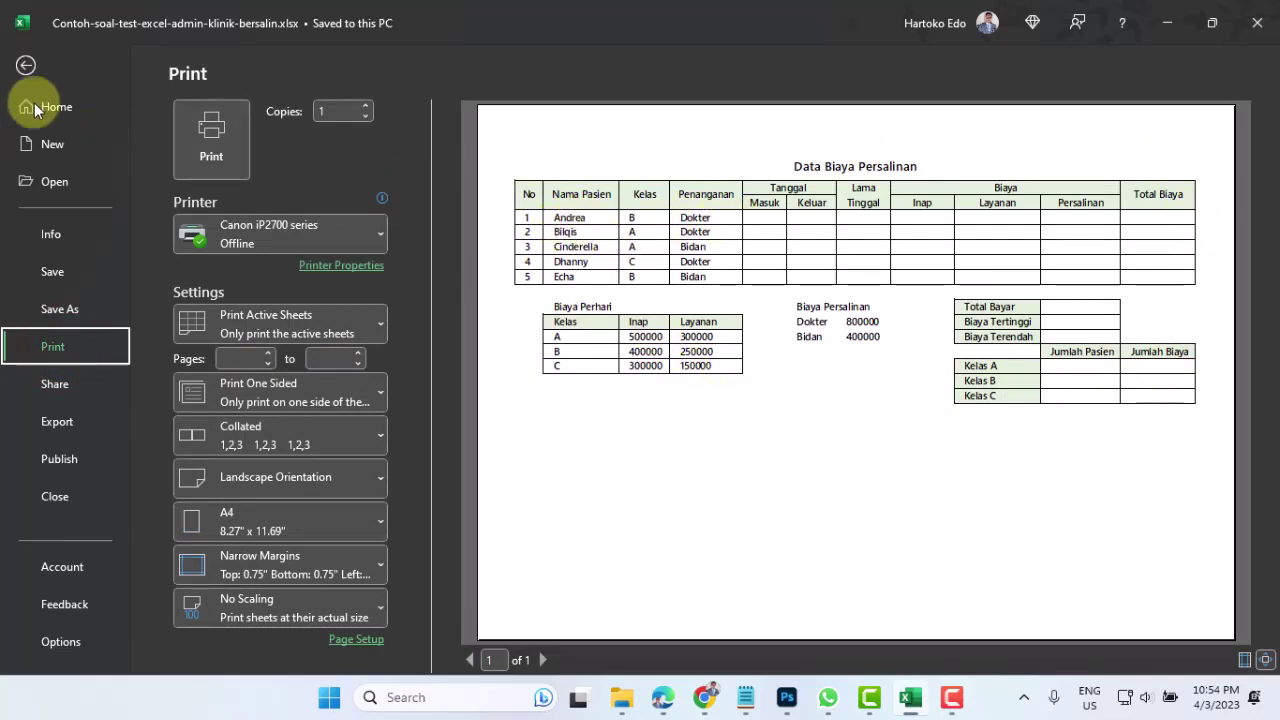
{"action": "left_click", "coordinate": [26, 66]}
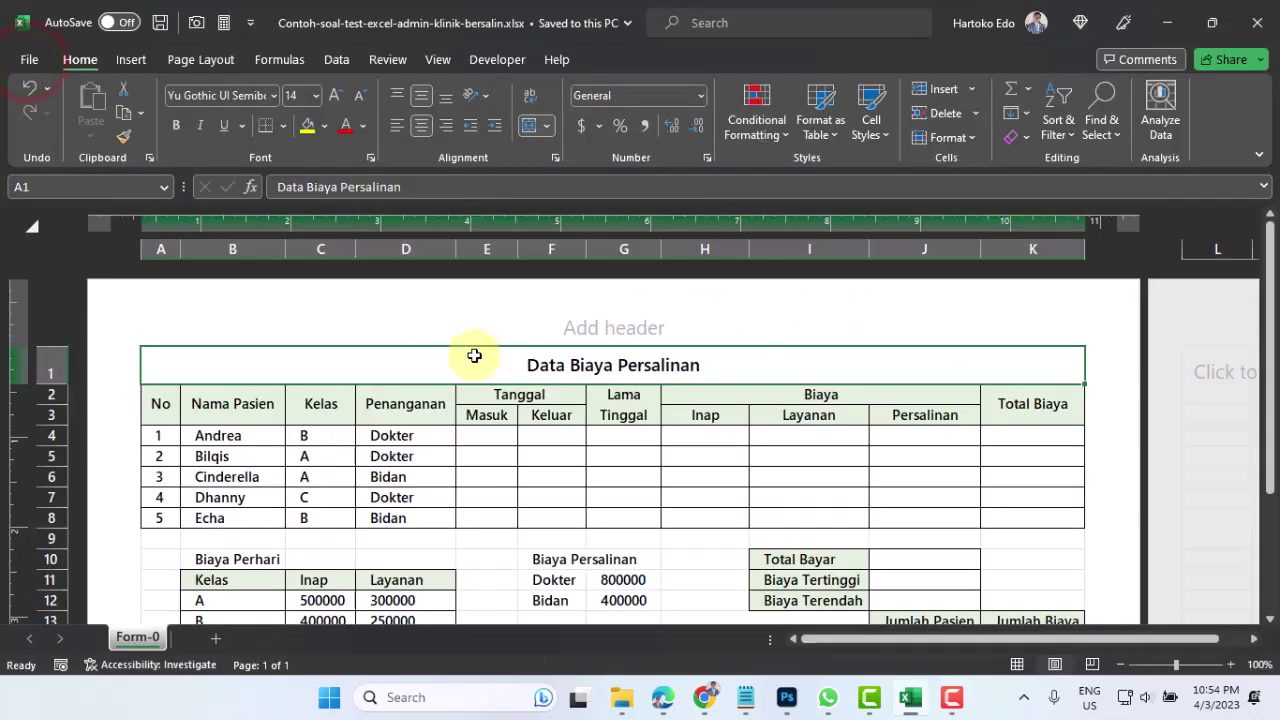
Enter the first patient's dates: Masuk 14-Jan-23 in E4 and Keluar 17-Jan-23 in F4.
{"action": "left_click", "coordinate": [156, 403]}
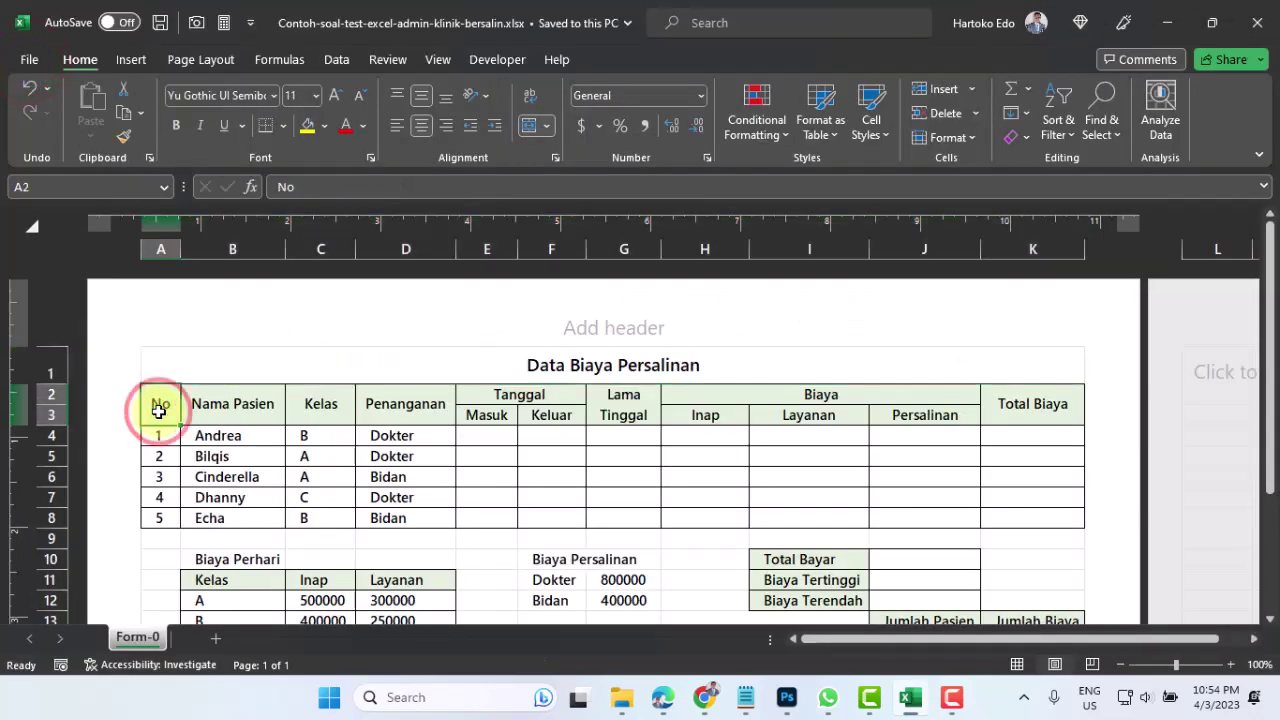
{"action": "left_click", "coordinate": [490, 436]}
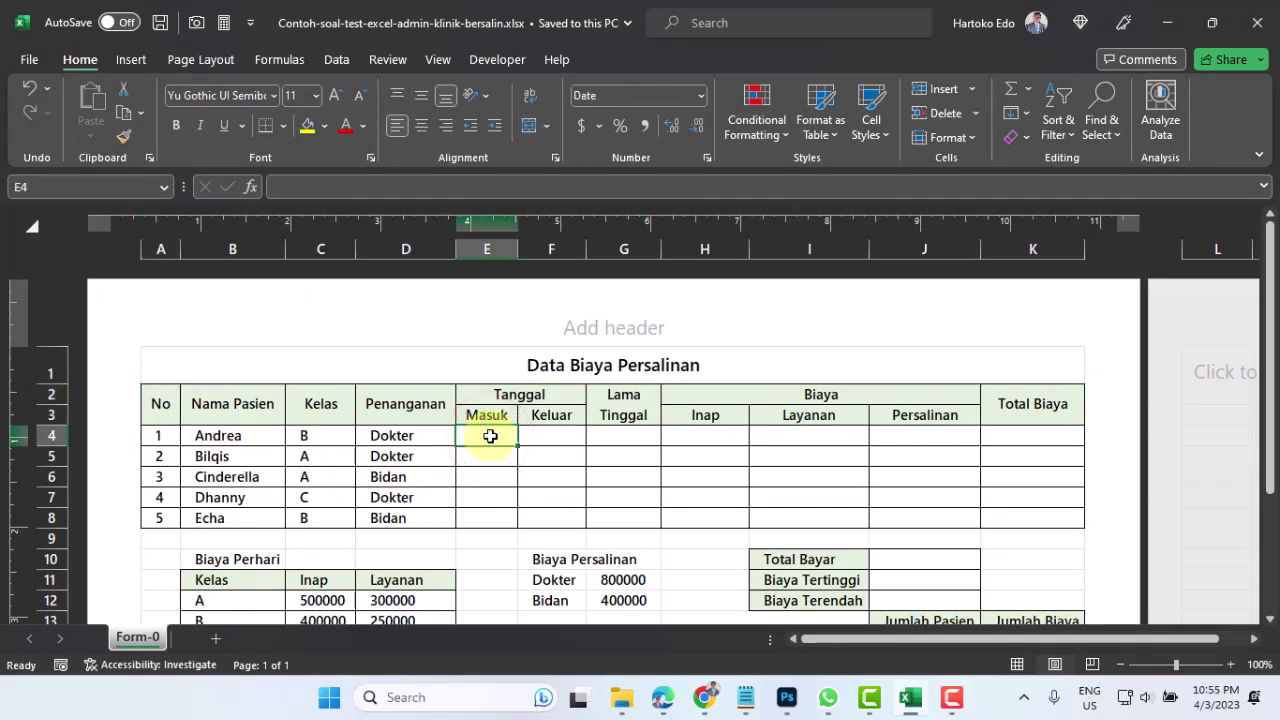
{"action": "type", "text": "14ja"}
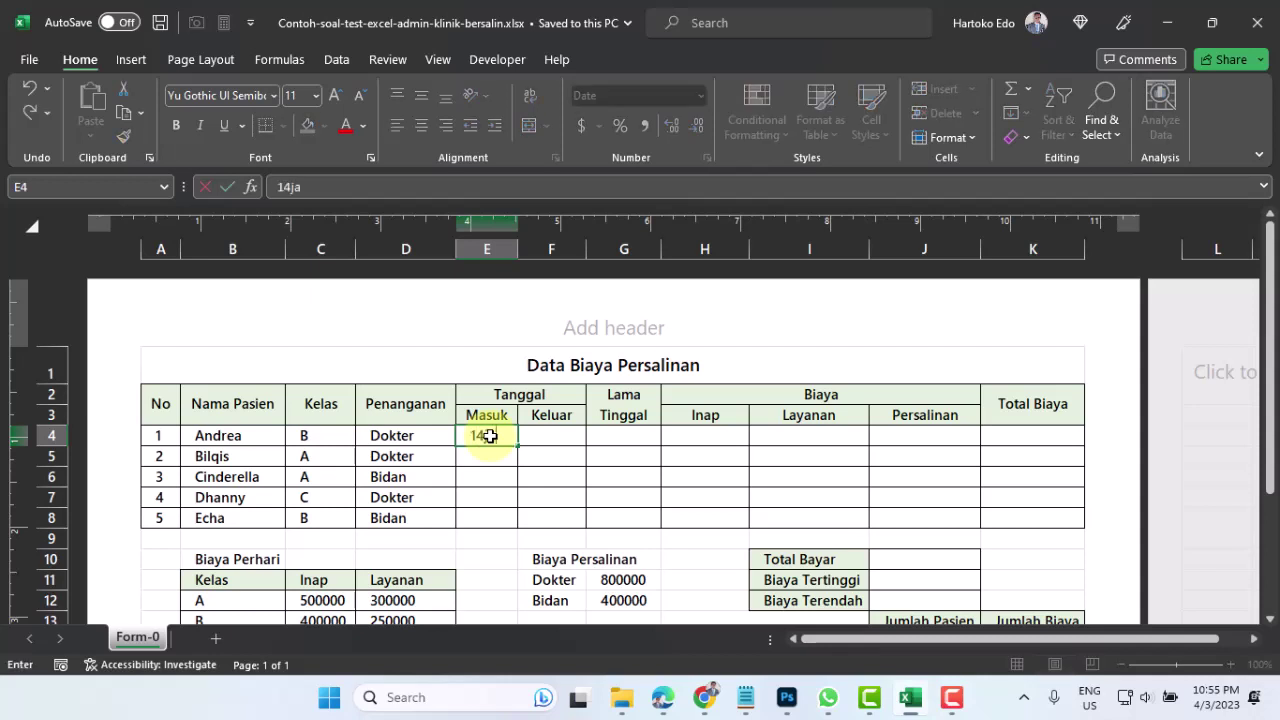
{"action": "type", "text": "n23"}
{"action": "key", "text": "Return"}
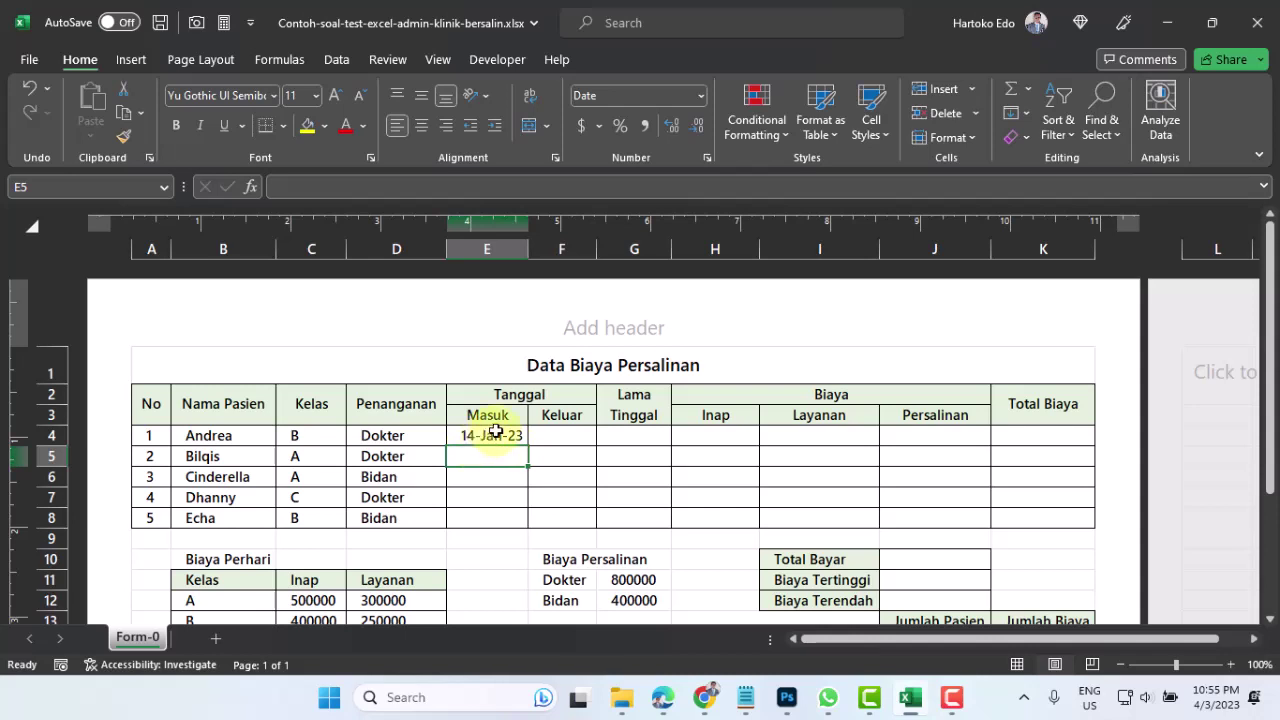
{"action": "left_click", "coordinate": [490, 437]}
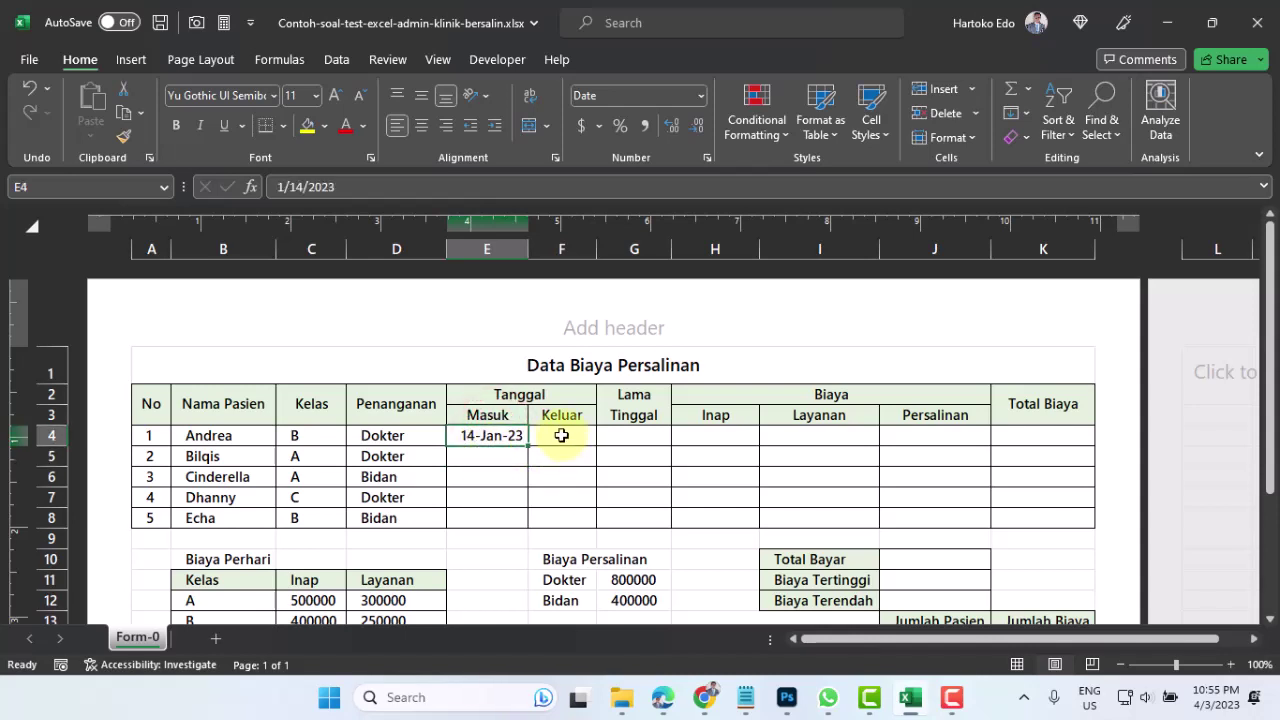
{"action": "left_click", "coordinate": [561, 435]}
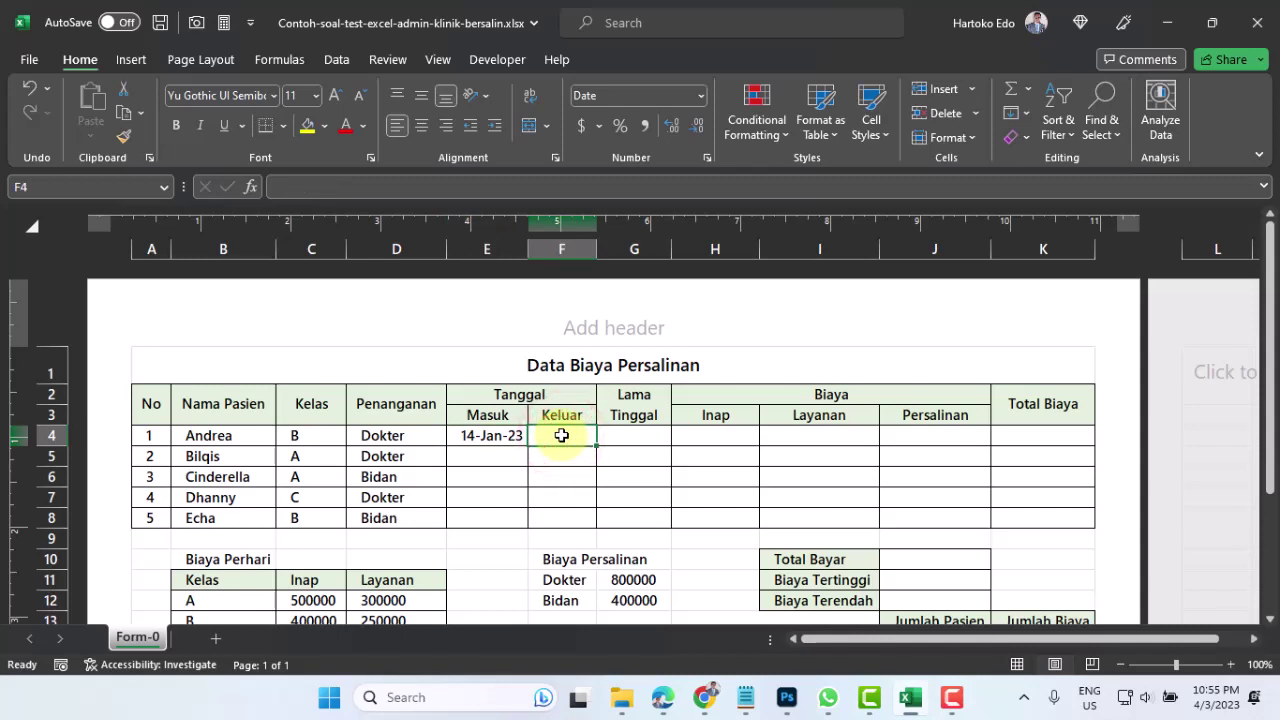
{"action": "type", "text": "17"}
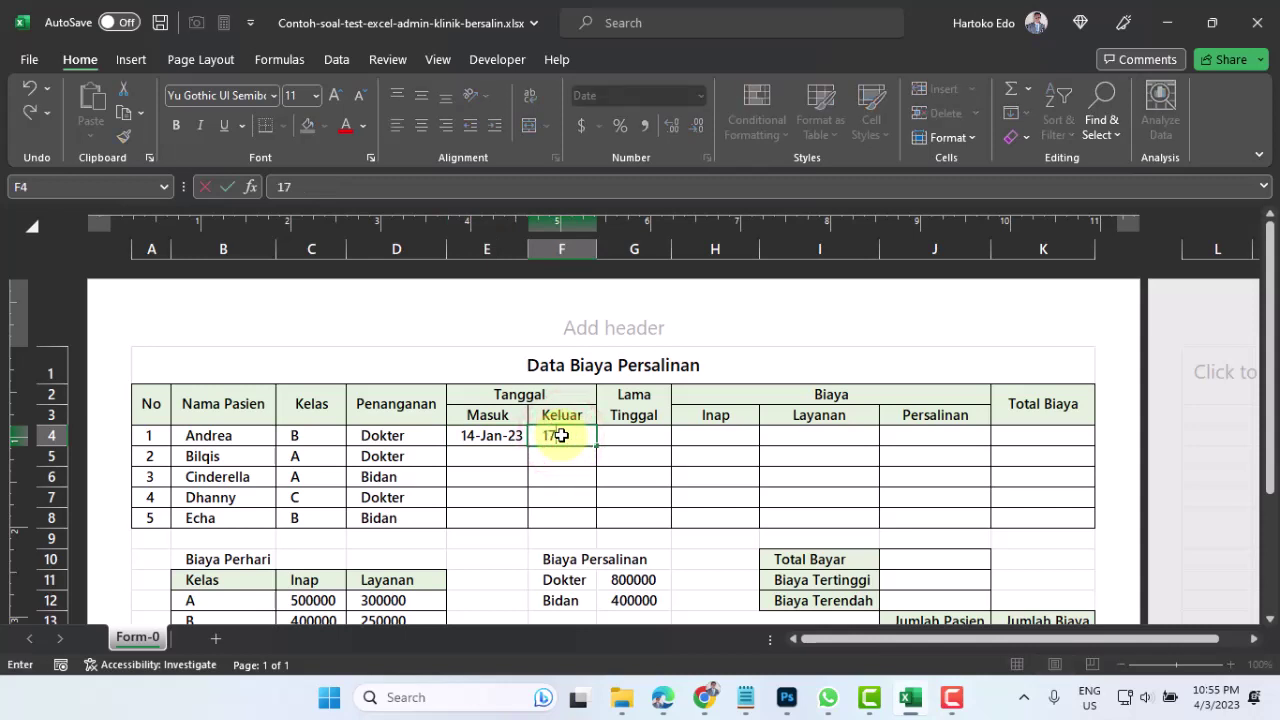
{"action": "type", "text": "jan23"}
{"action": "key", "text": "ctrl+Return"}
Resize column F so the dates show while the sheet still fits one page.
{"action": "left_click_drag", "start_coordinate": [596, 249], "coordinate": [608, 253]}
{"action": "double_click", "coordinate": [608, 253]}
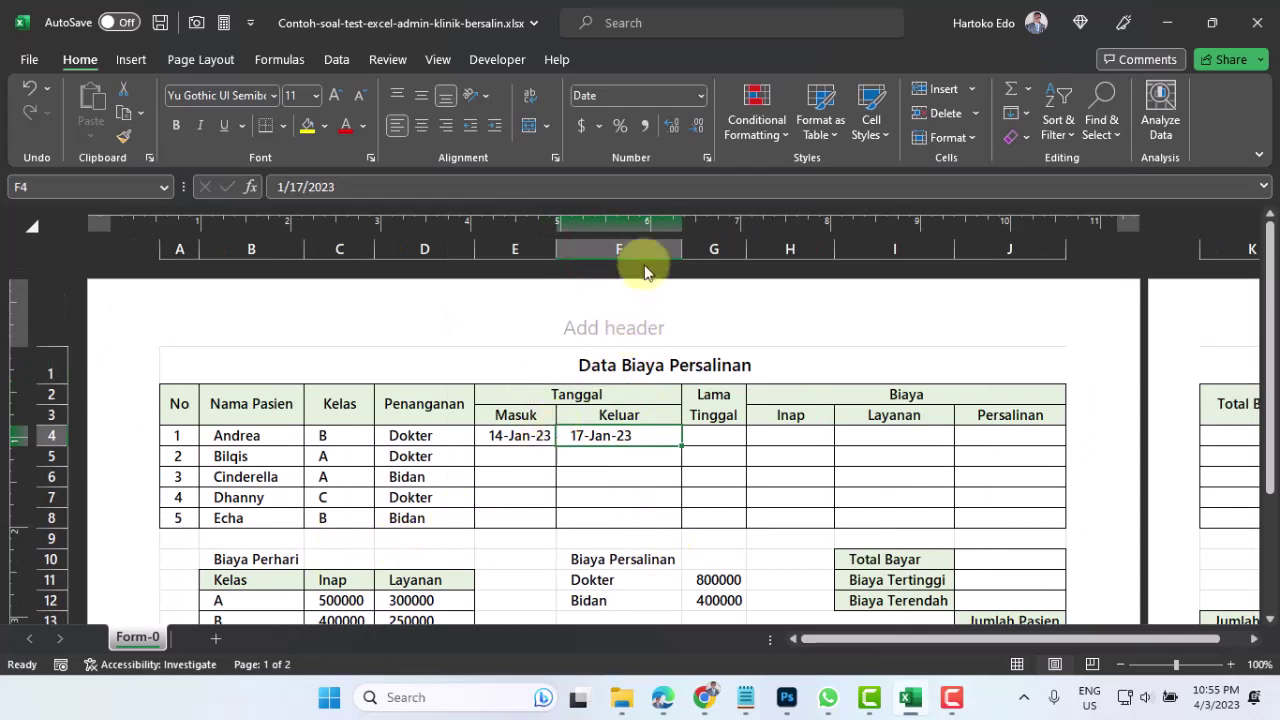
{"action": "left_click_drag", "start_coordinate": [681, 252], "coordinate": [637, 255]}
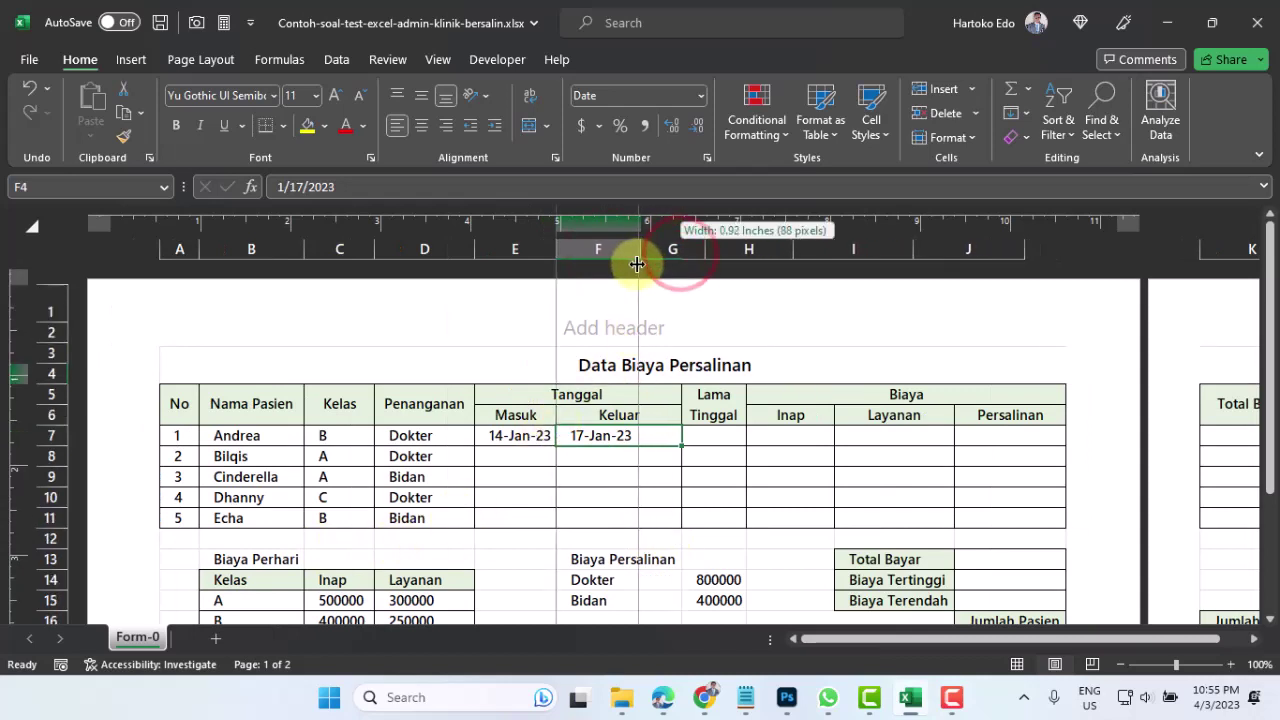
{"action": "left_click", "coordinate": [566, 563]}
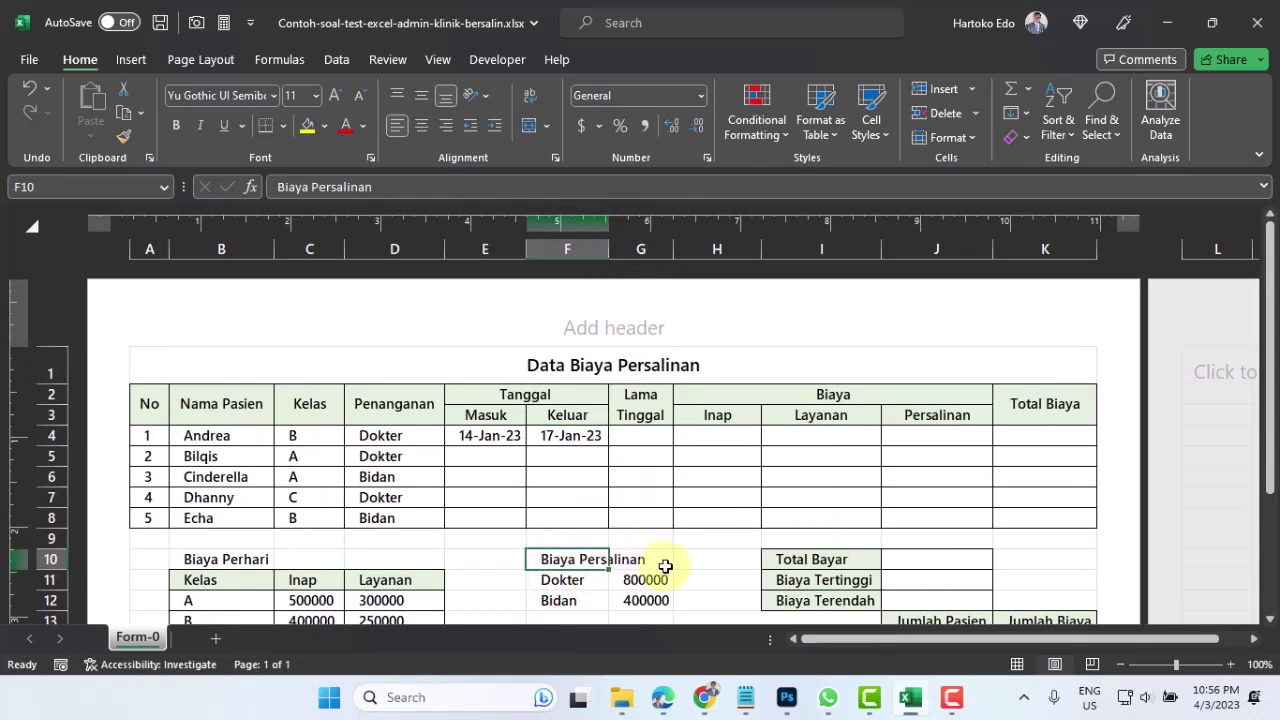
Enter Masuk dates 15-Jan-23, 19-Jan-23, 21-Jan-23 and 25-Jan-23 in E5:E8.
{"action": "left_click", "coordinate": [494, 455]}
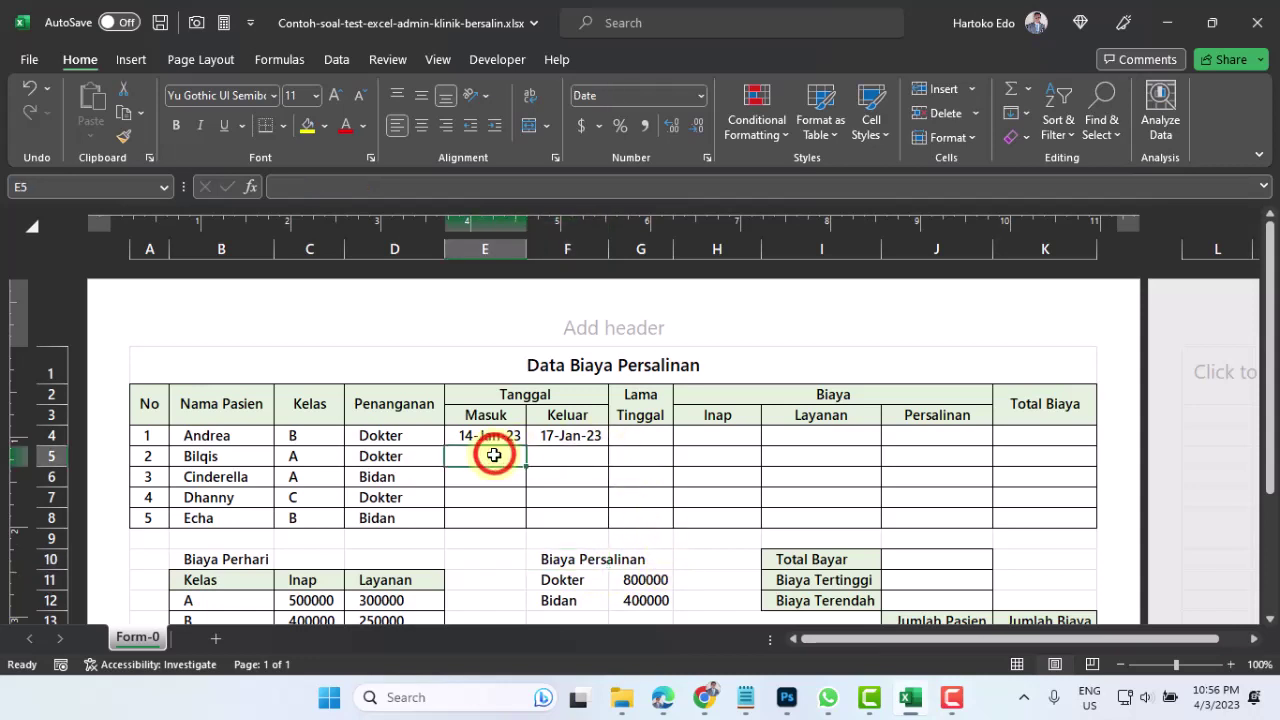
{"action": "type", "text": "15ja"}
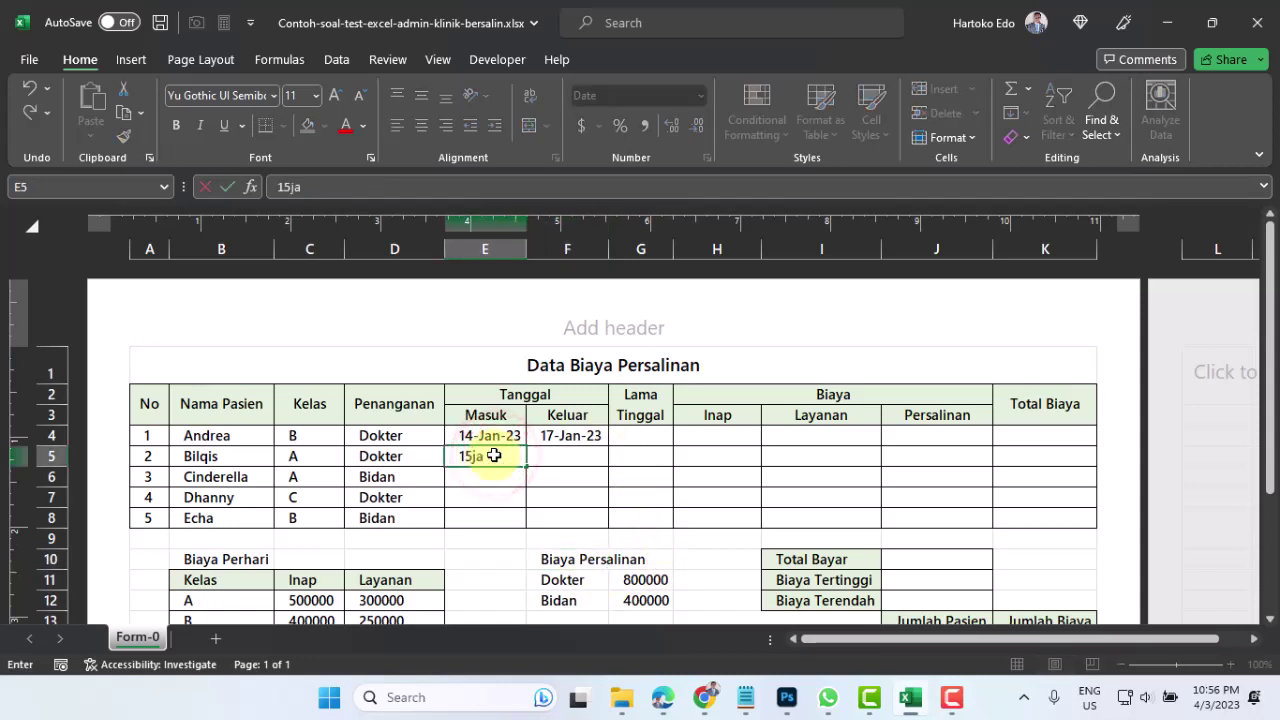
{"action": "type", "text": "n23"}
{"action": "key", "text": "Return"}
{"action": "type", "text": "19-J"}
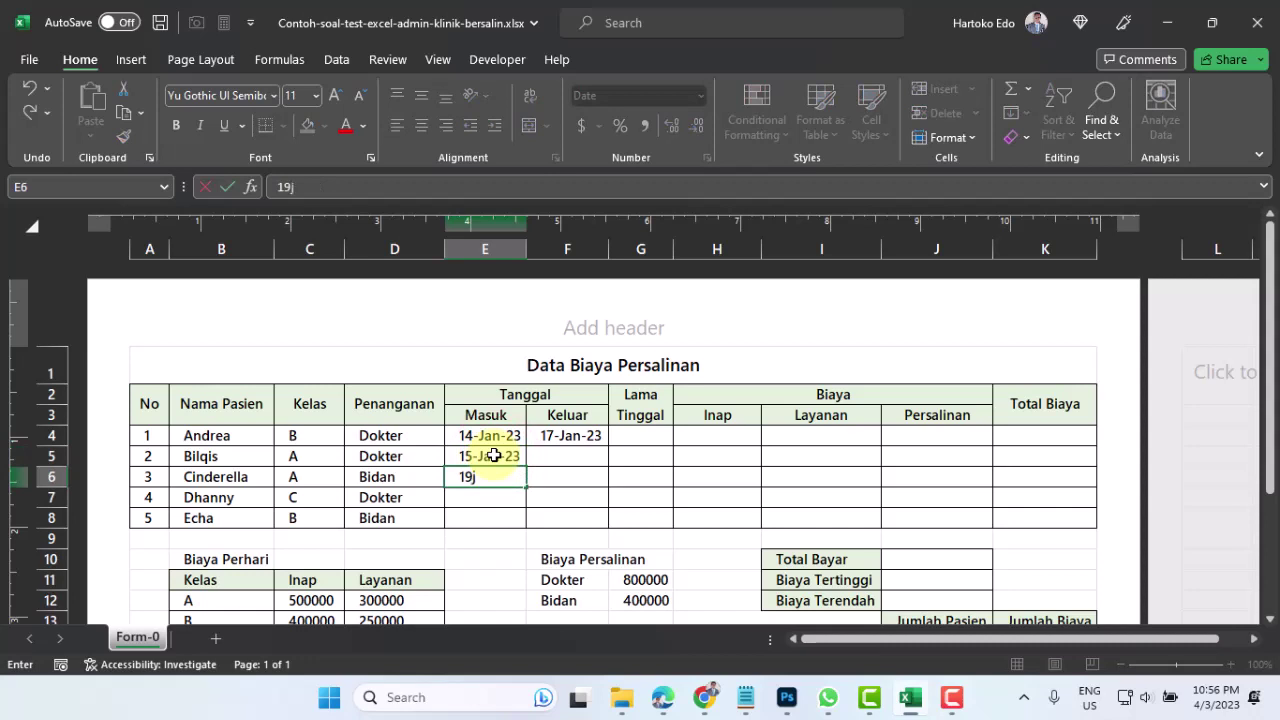
{"action": "type", "text": "an-23"}
{"action": "key", "text": "Return"}
{"action": "type", "text": "21jan23"}
{"action": "key", "text": "Return"}
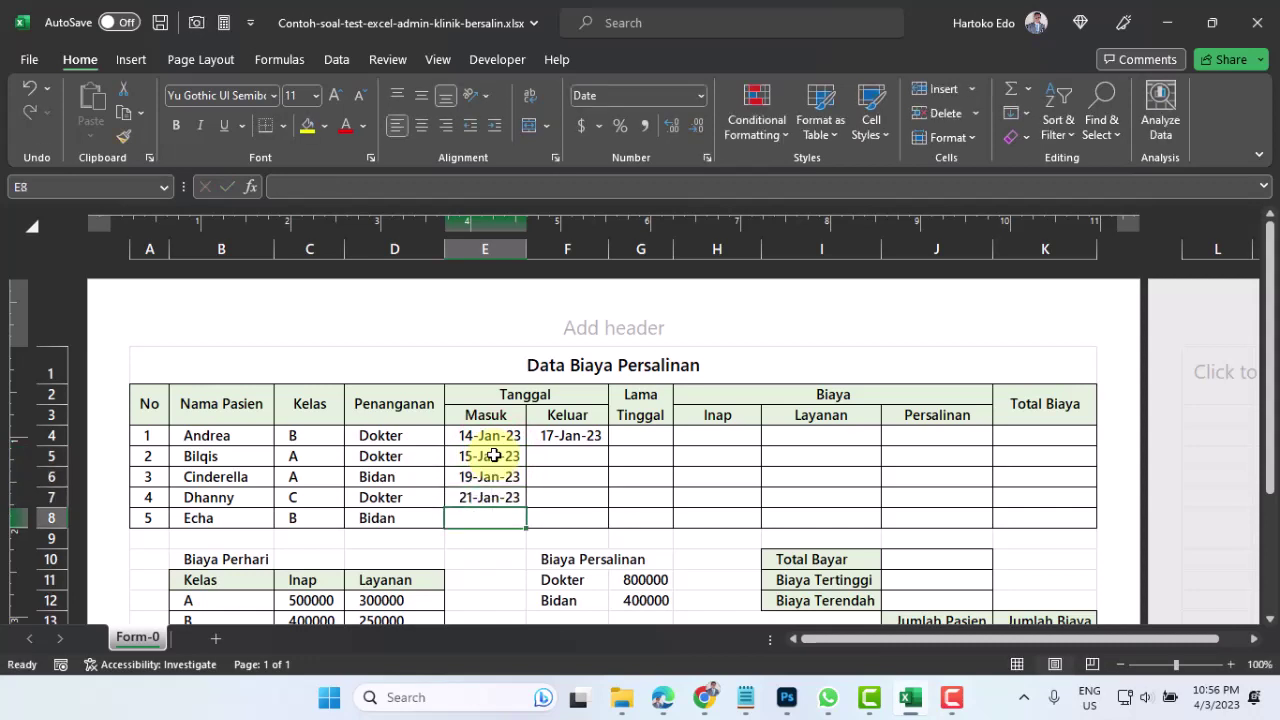
{"action": "type", "text": "25jan23"}
{"action": "key", "text": "Return"}
Enter Keluar dates 20-Jan, 27-Jan, 26-Jan and 28-Jan-23 in F5:F8.
{"action": "left_click", "coordinate": [583, 457]}
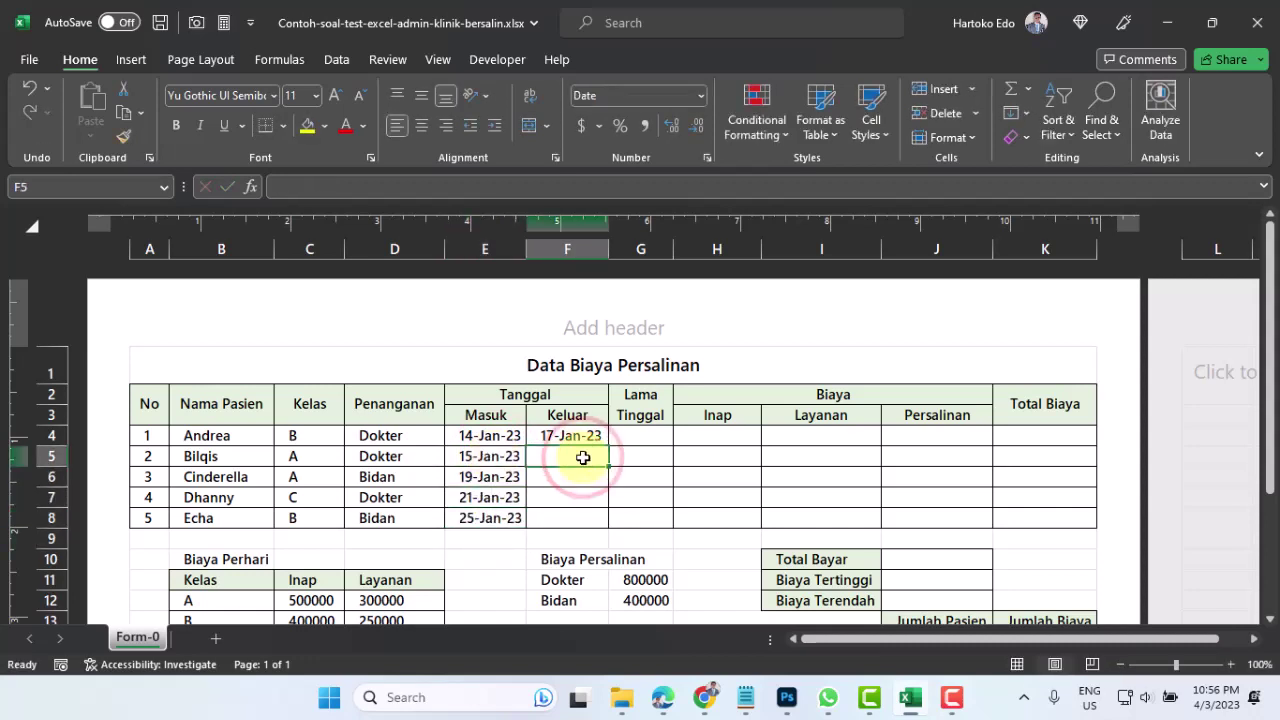
{"action": "type", "text": "20jan"}
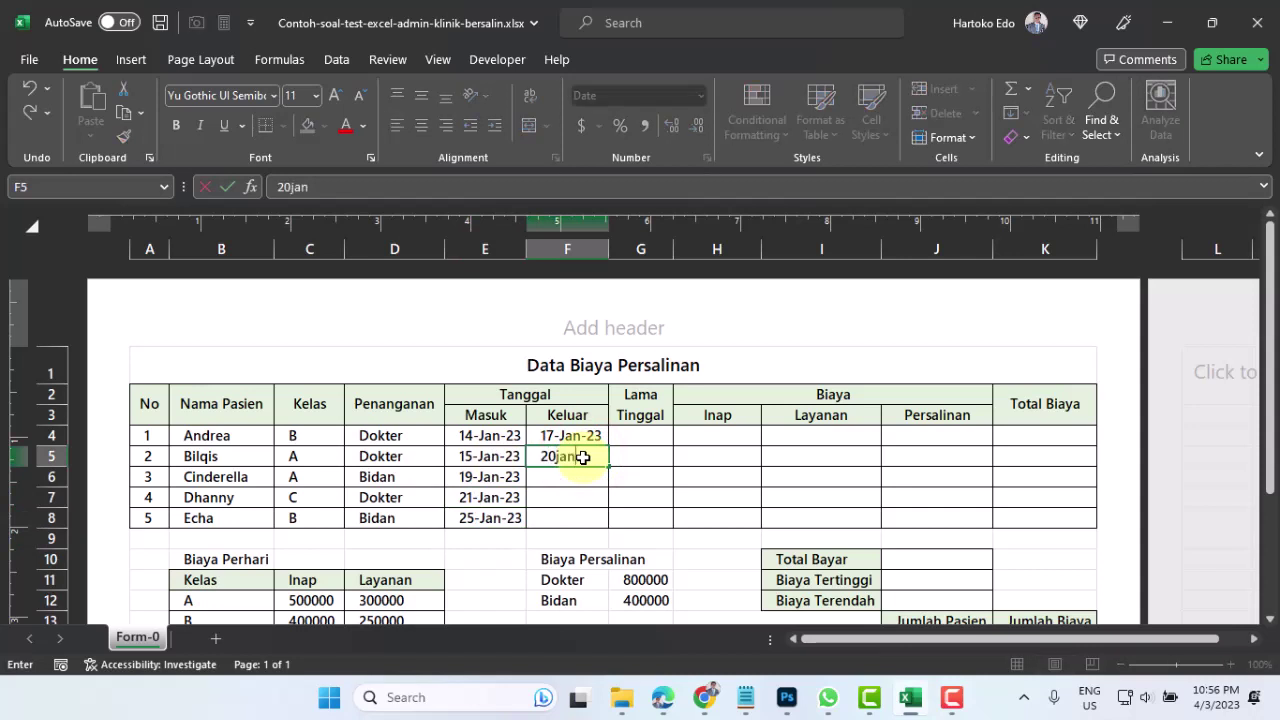
{"action": "key", "text": "Return"}
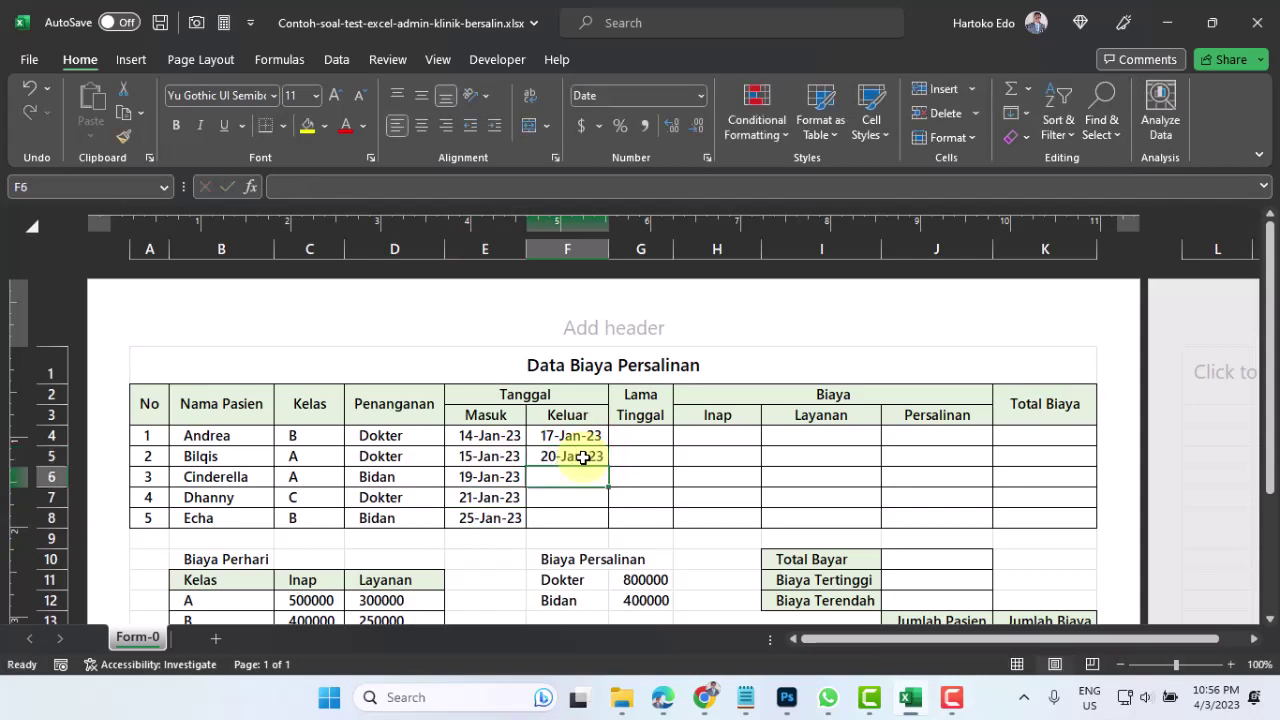
{"action": "type", "text": "27ja"}
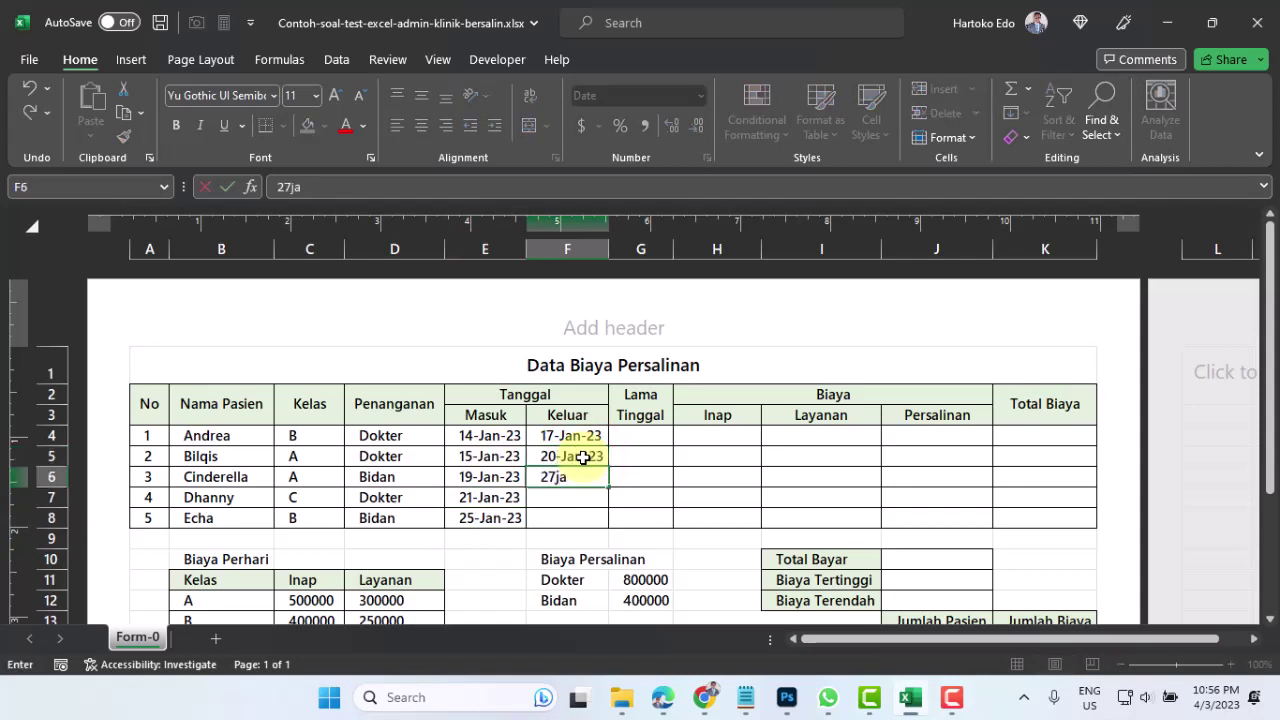
{"action": "type", "text": "n"}
{"action": "key", "text": "Return"}
{"action": "type", "text": "26jan"}
{"action": "key", "text": "Return"}
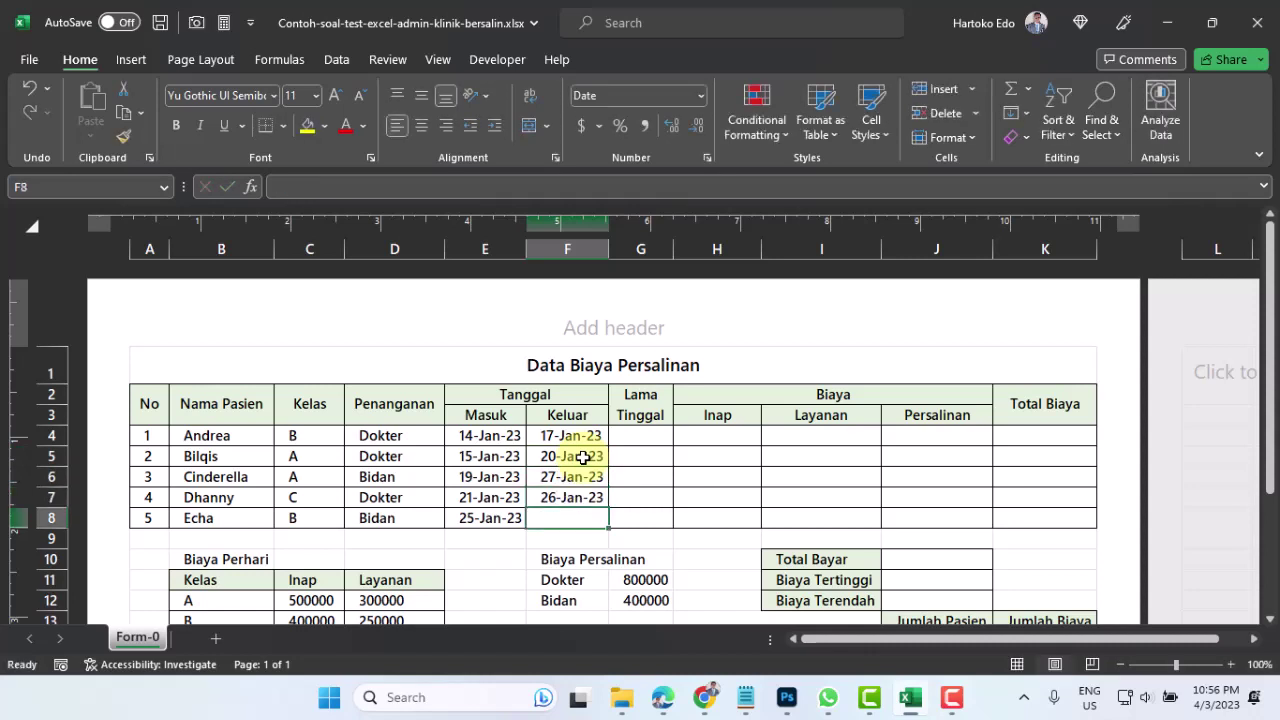
{"action": "type", "text": "28jan"}
{"action": "key", "text": "Return"}
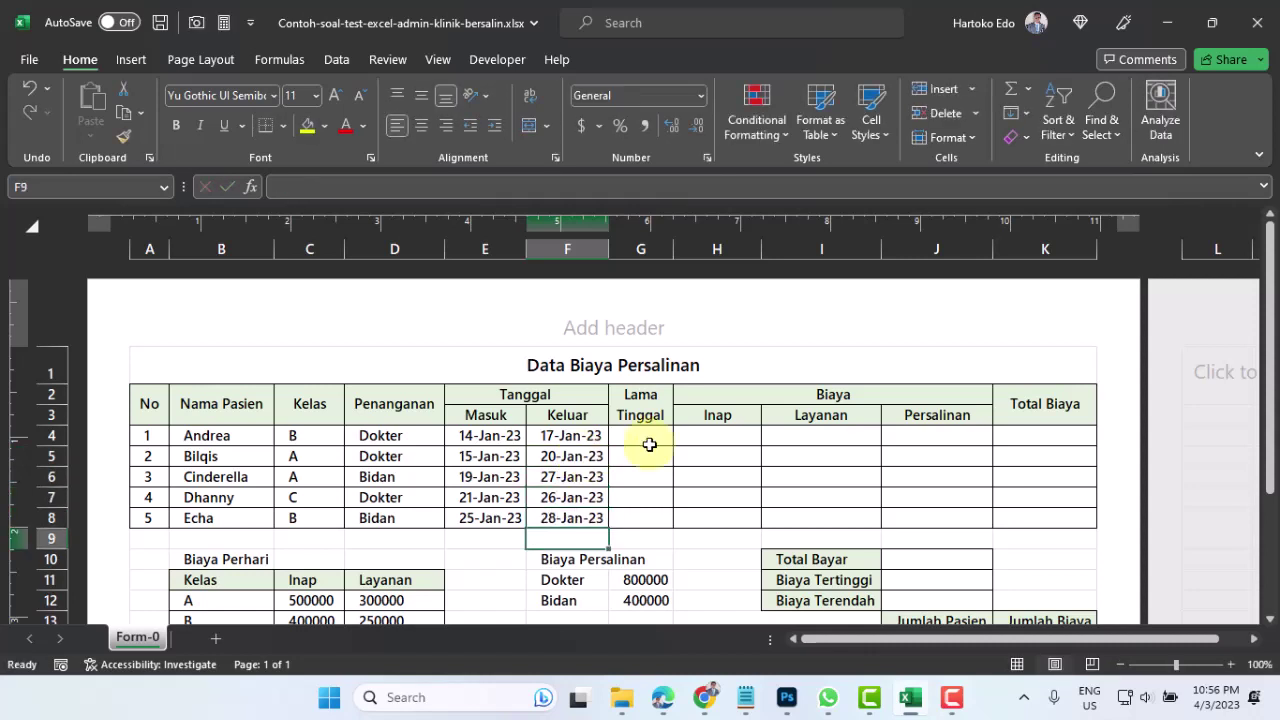
{"action": "left_click", "coordinate": [651, 443]}
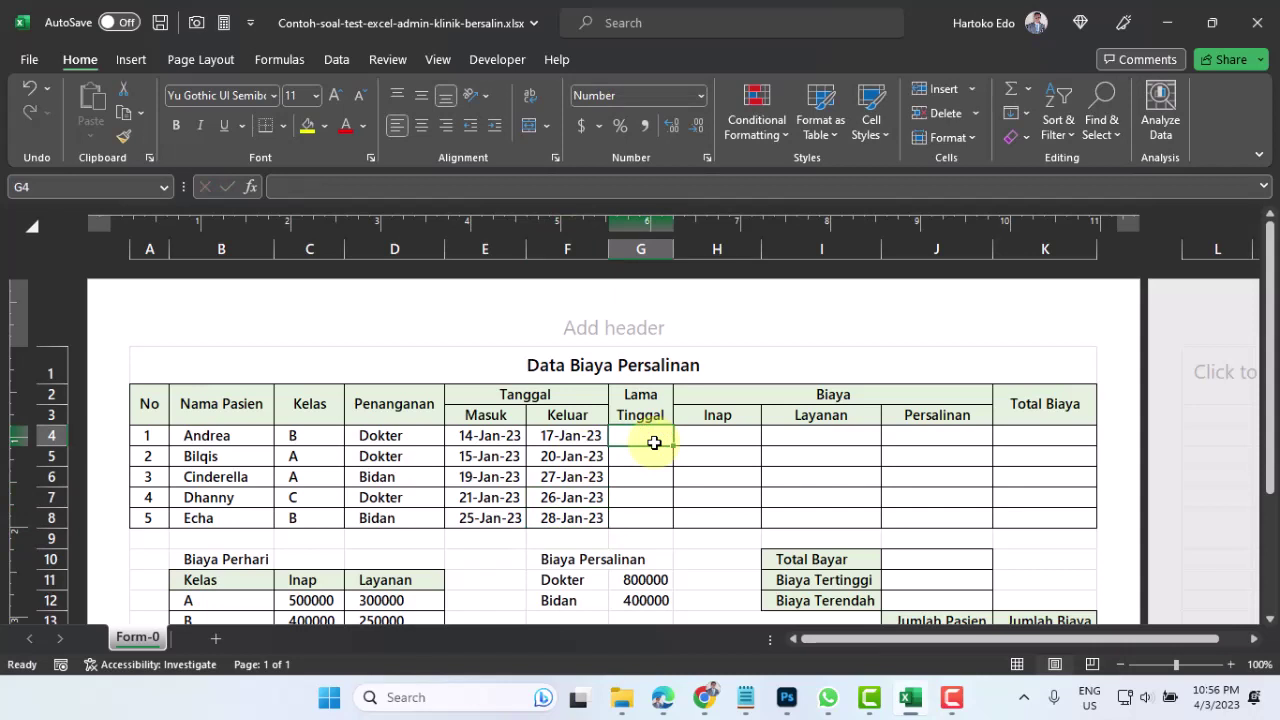
Copy the entire Form-0 sheet and add a new blank Sheet1 with all cells selected.
{"action": "left_click", "coordinate": [185, 372]}
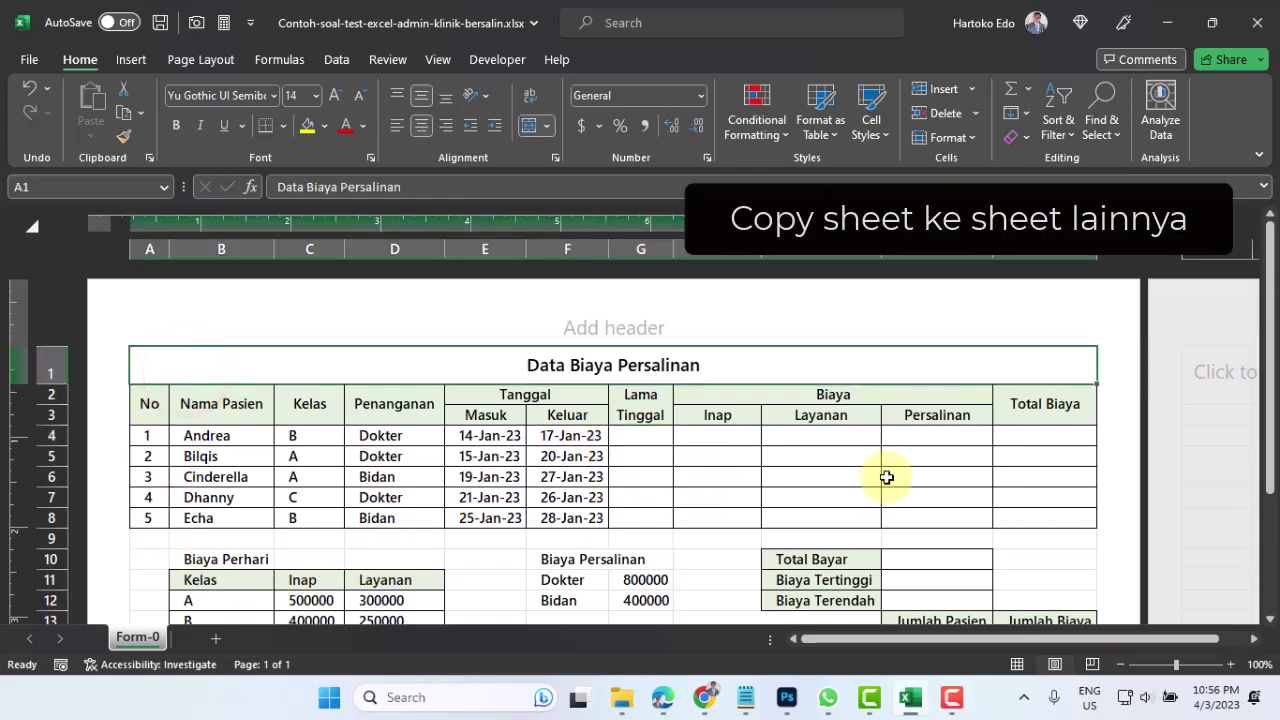
{"action": "left_click", "coordinate": [32, 226]}
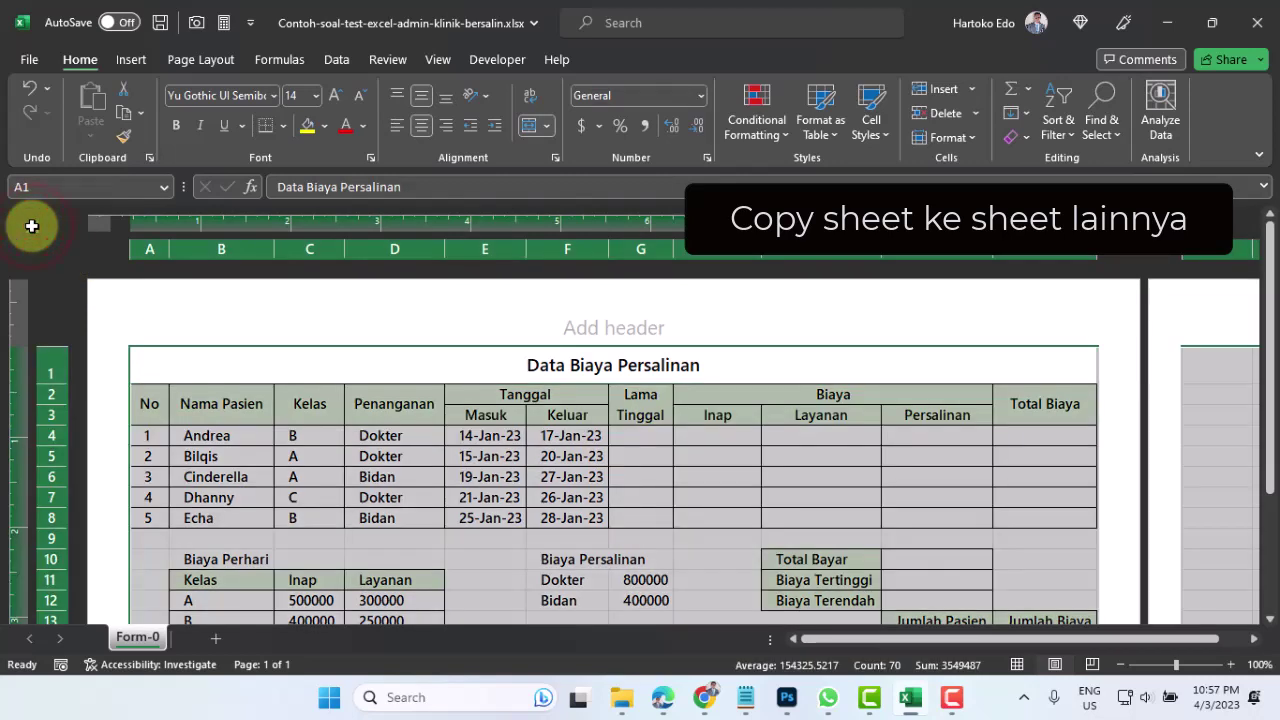
{"action": "key", "text": "ctrl+c"}
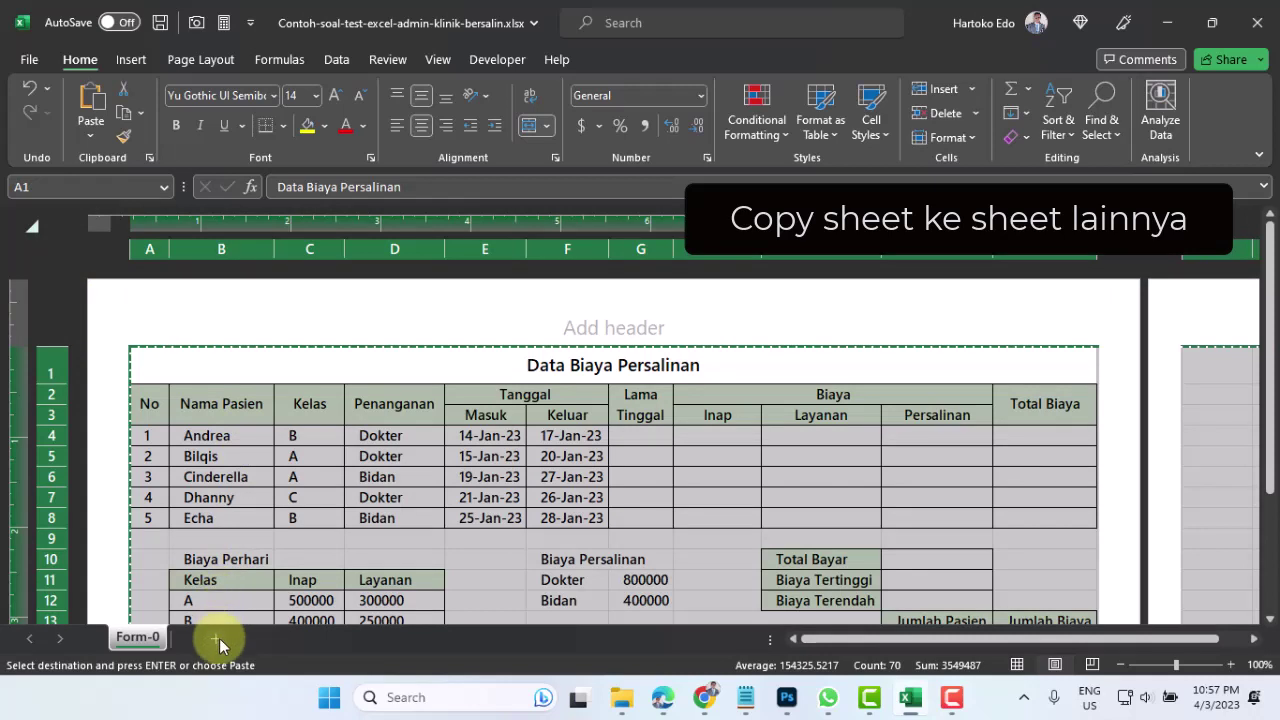
{"action": "left_click", "coordinate": [216, 639]}
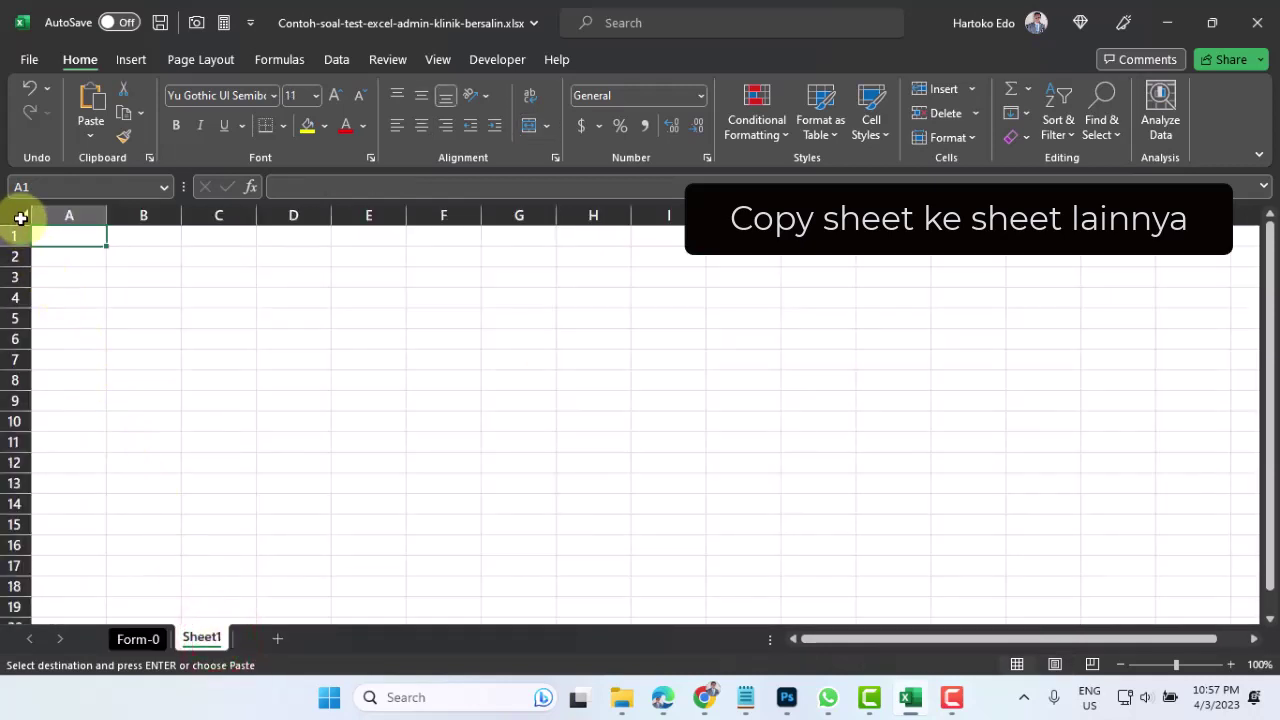
{"action": "left_click", "coordinate": [20, 217]}
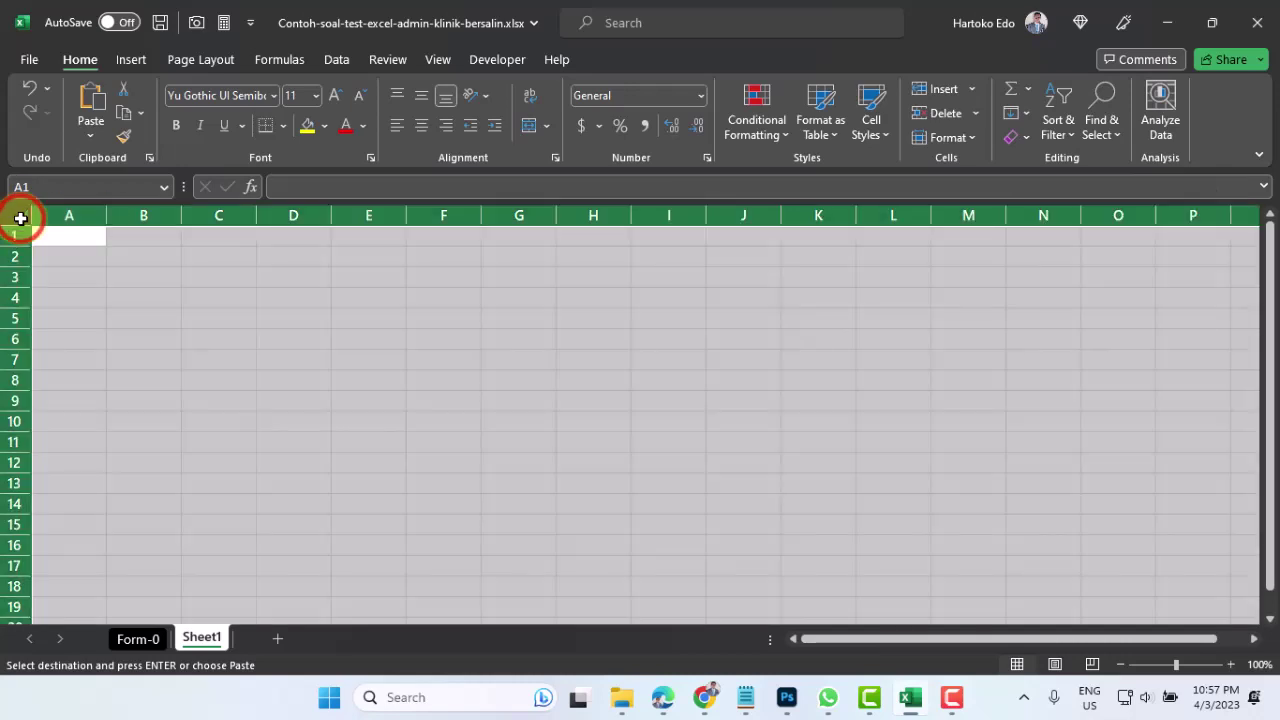
Paste the Data Biaya Persalinan table into the new sheet and rename Sheet1 to Form-1.
{"action": "key", "text": "Return"}
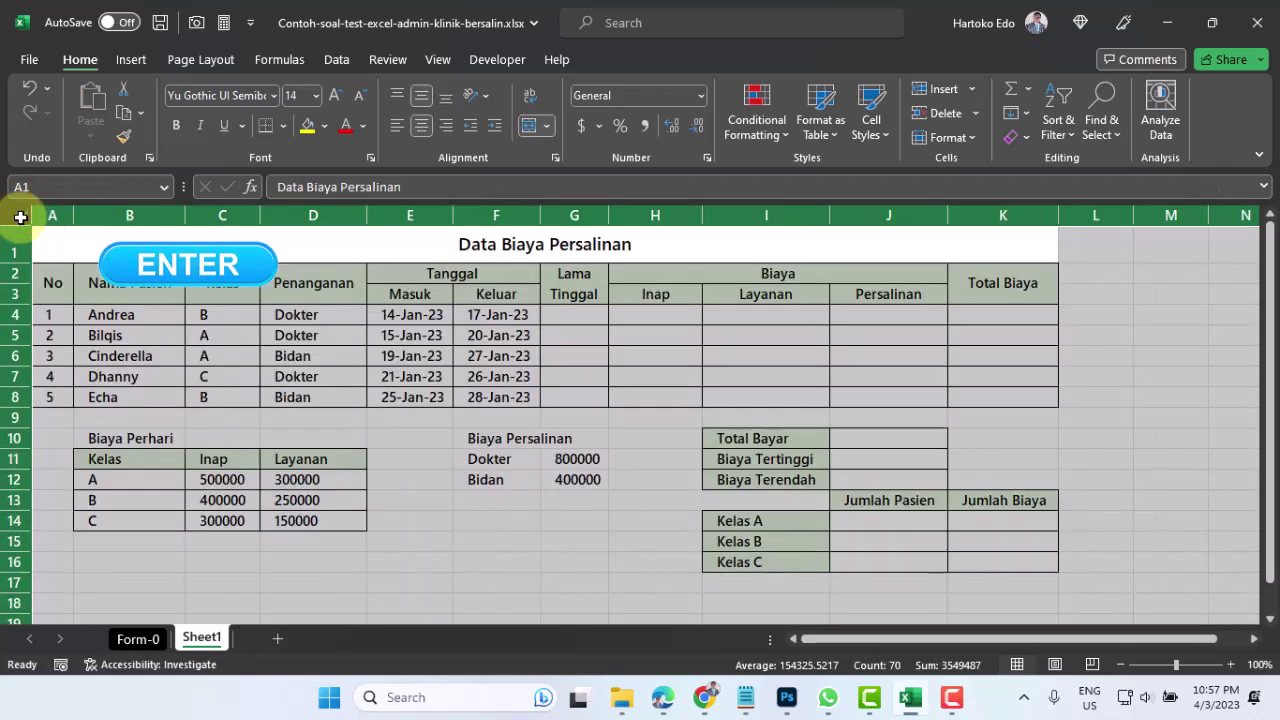
{"action": "right_click", "coordinate": [207, 641]}
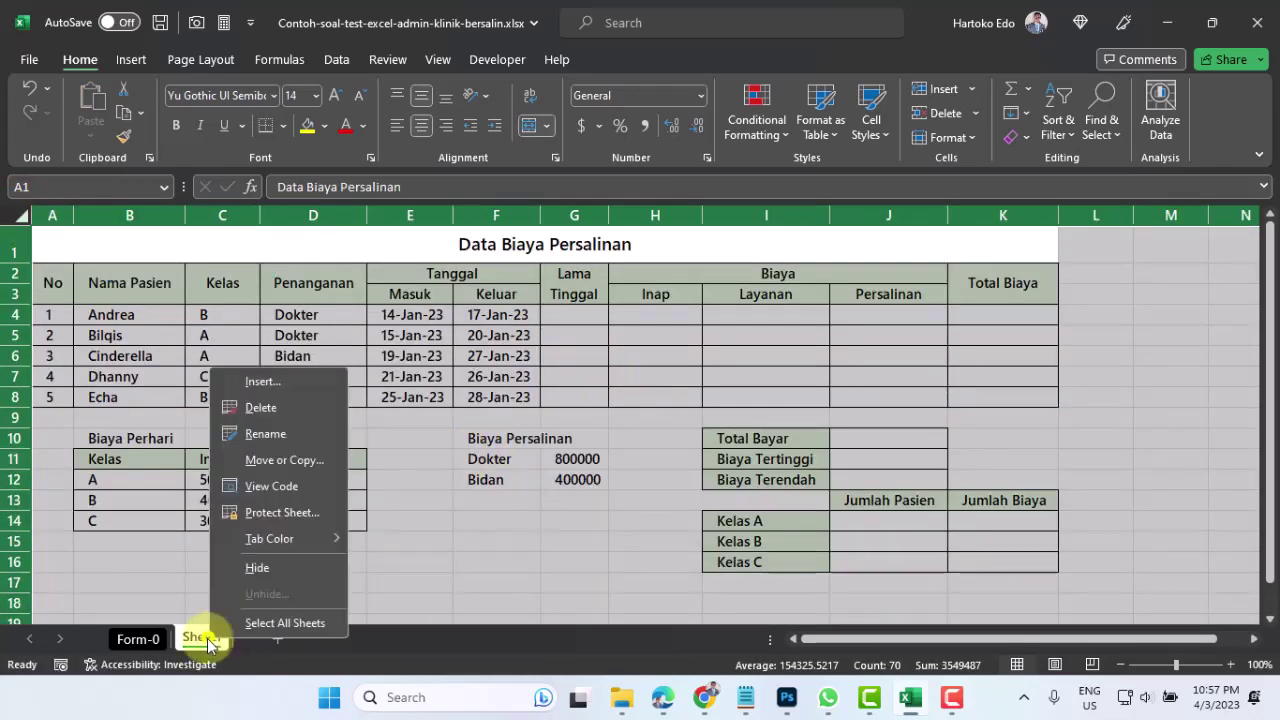
{"action": "mouse_move", "coordinate": [268, 535]}
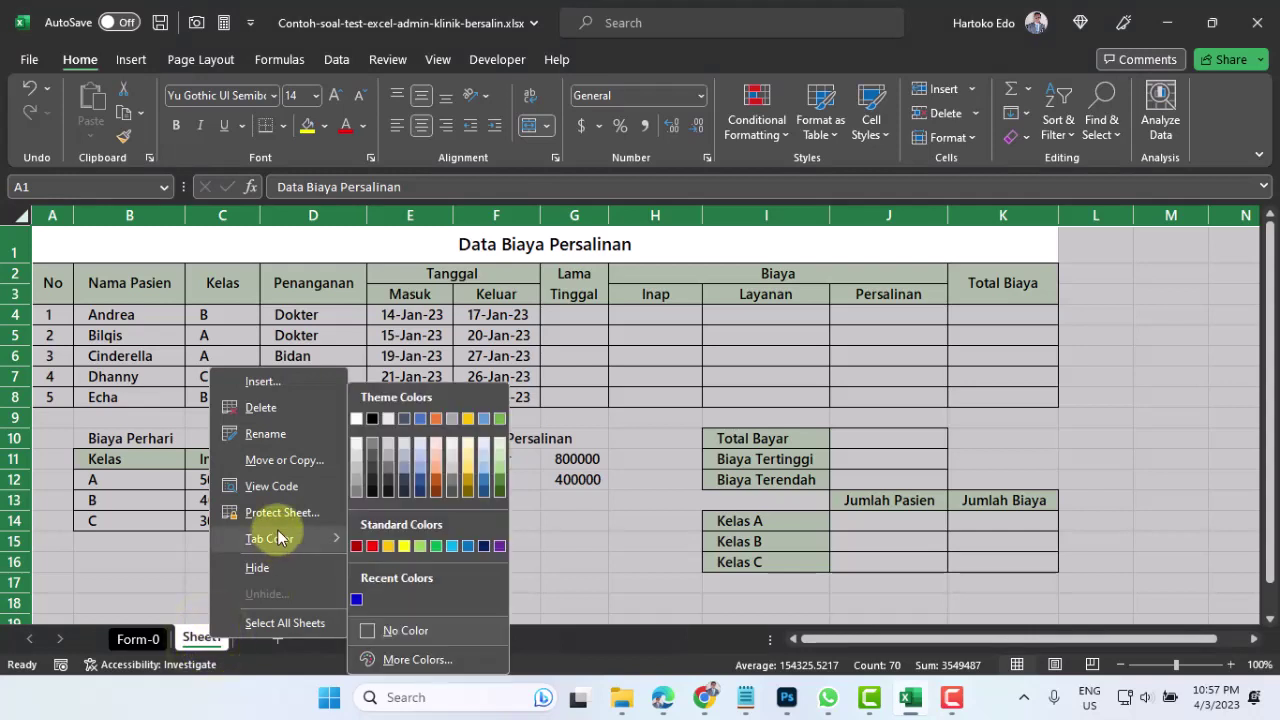
{"action": "left_click", "coordinate": [282, 435]}
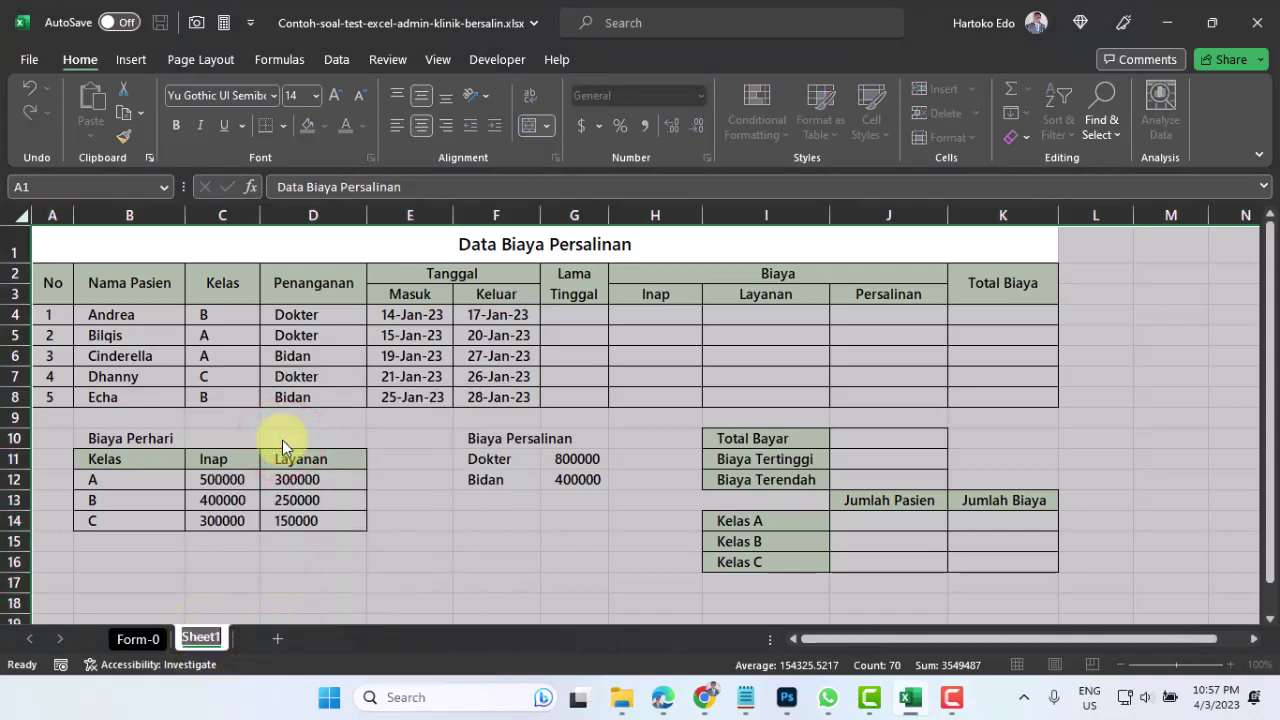
{"action": "type", "text": "Form"}
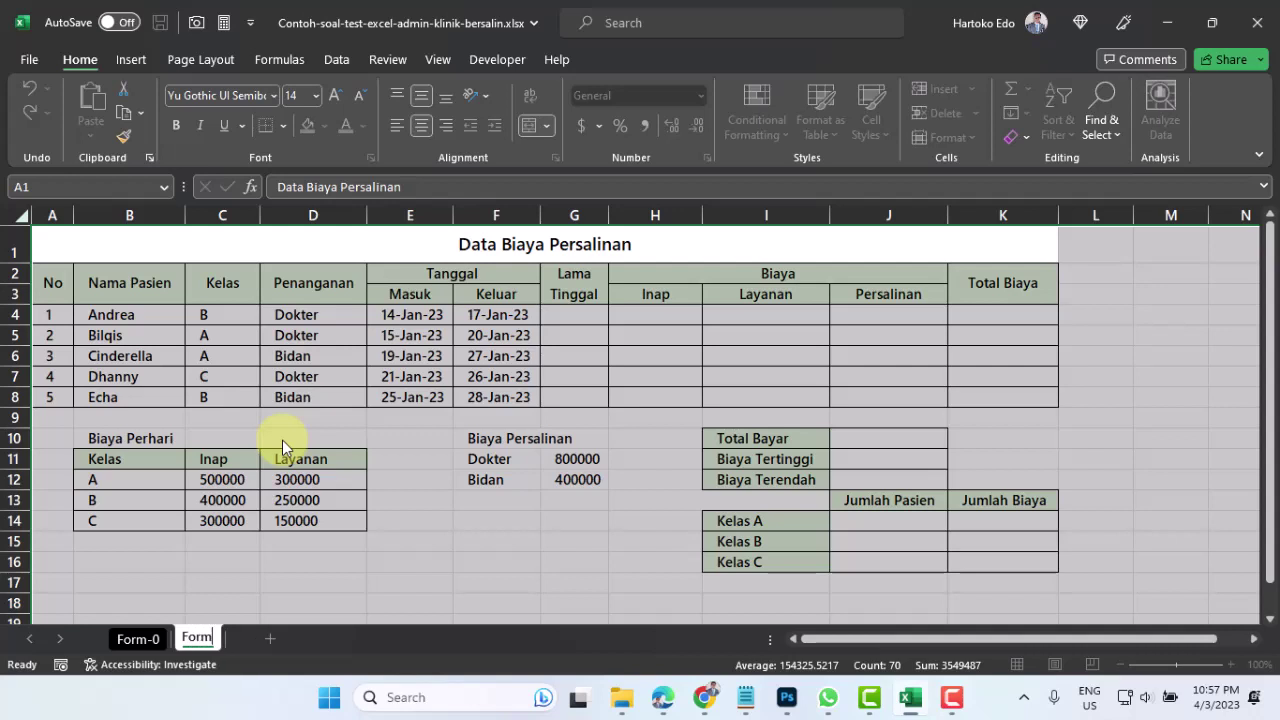
{"action": "type", "text": "-1"}
{"action": "key", "text": "Return"}
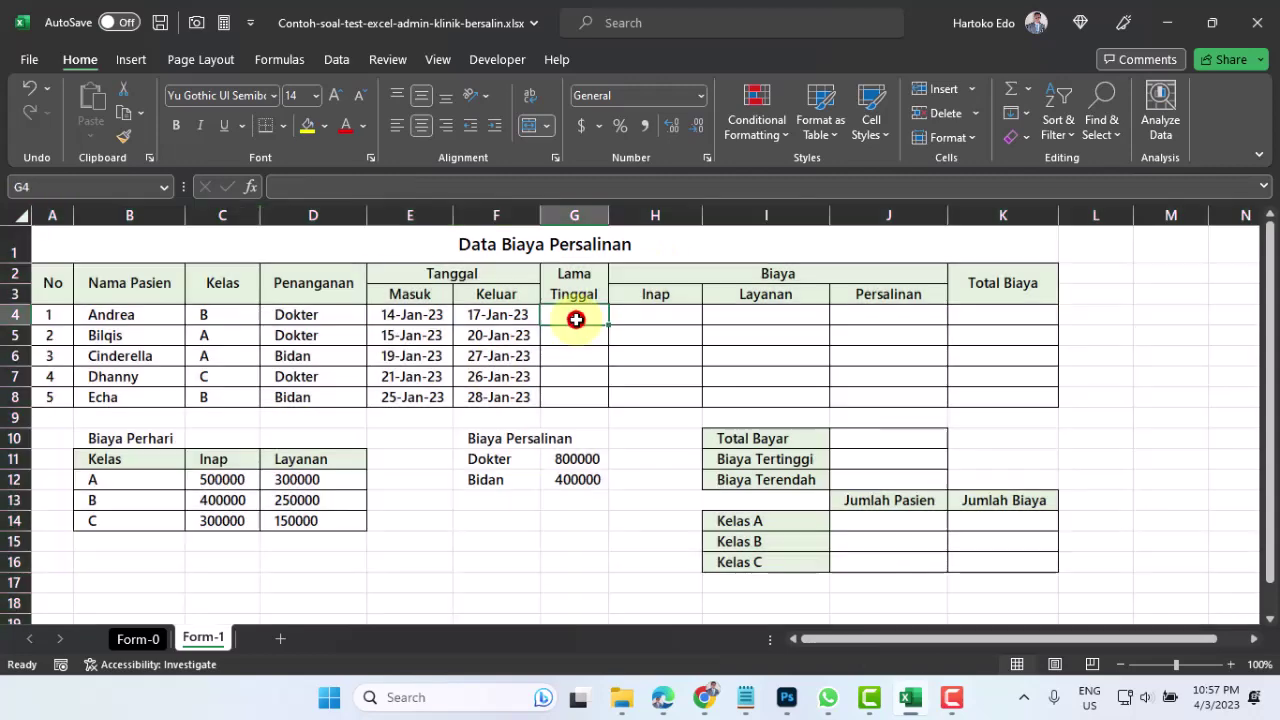
Enter =DAYS(F4,E4) in G4 to compute the first patient's stay length.
{"action": "left_click", "coordinate": [576, 319]}
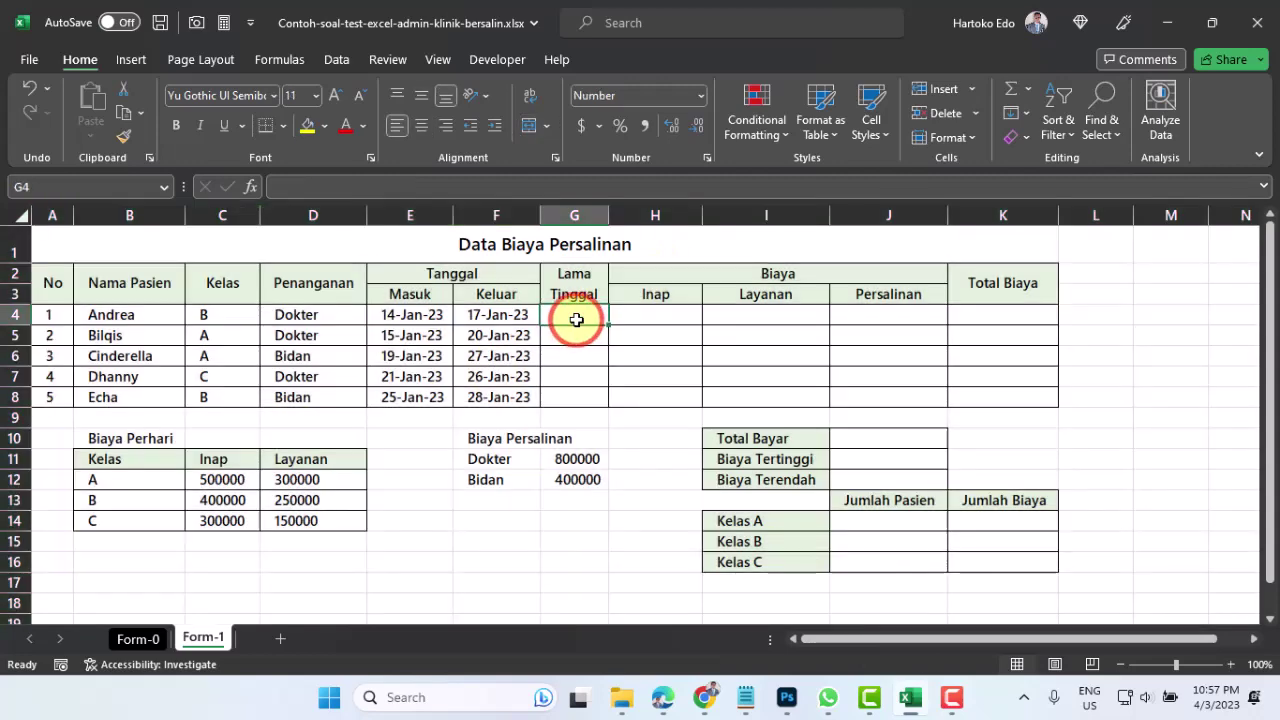
{"action": "left_click", "coordinate": [396, 318]}
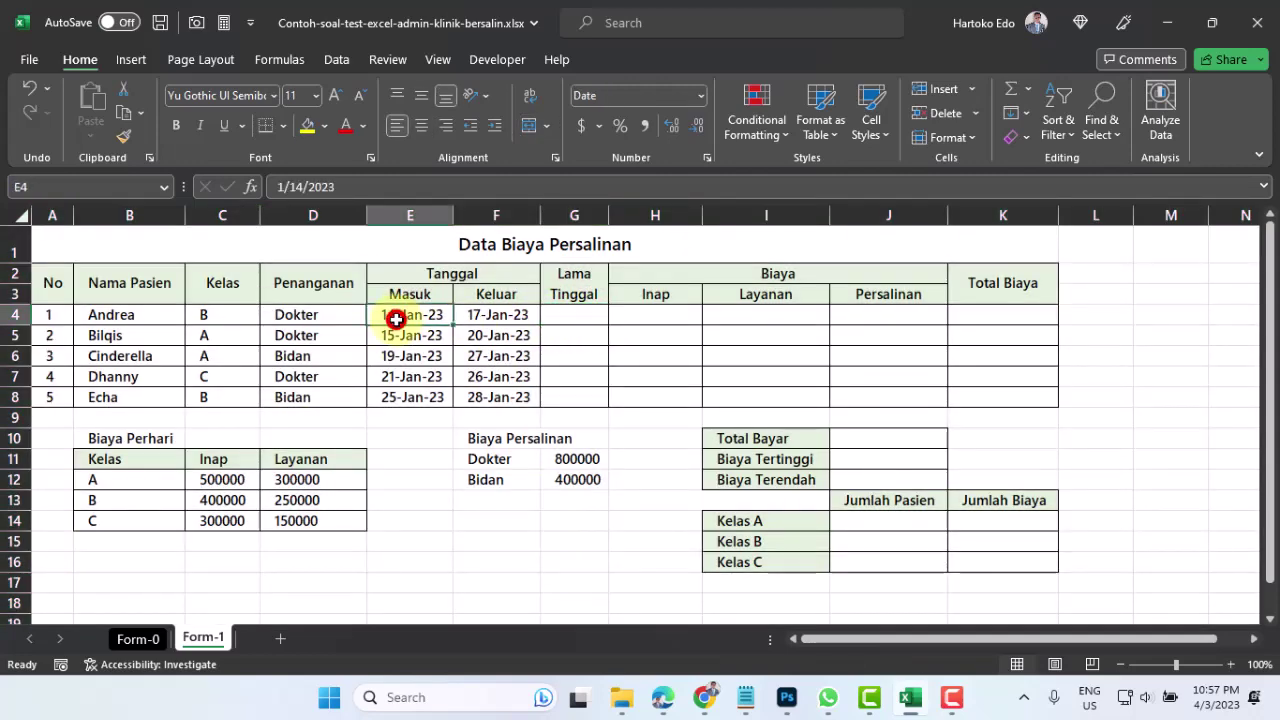
{"action": "left_click", "coordinate": [497, 315]}
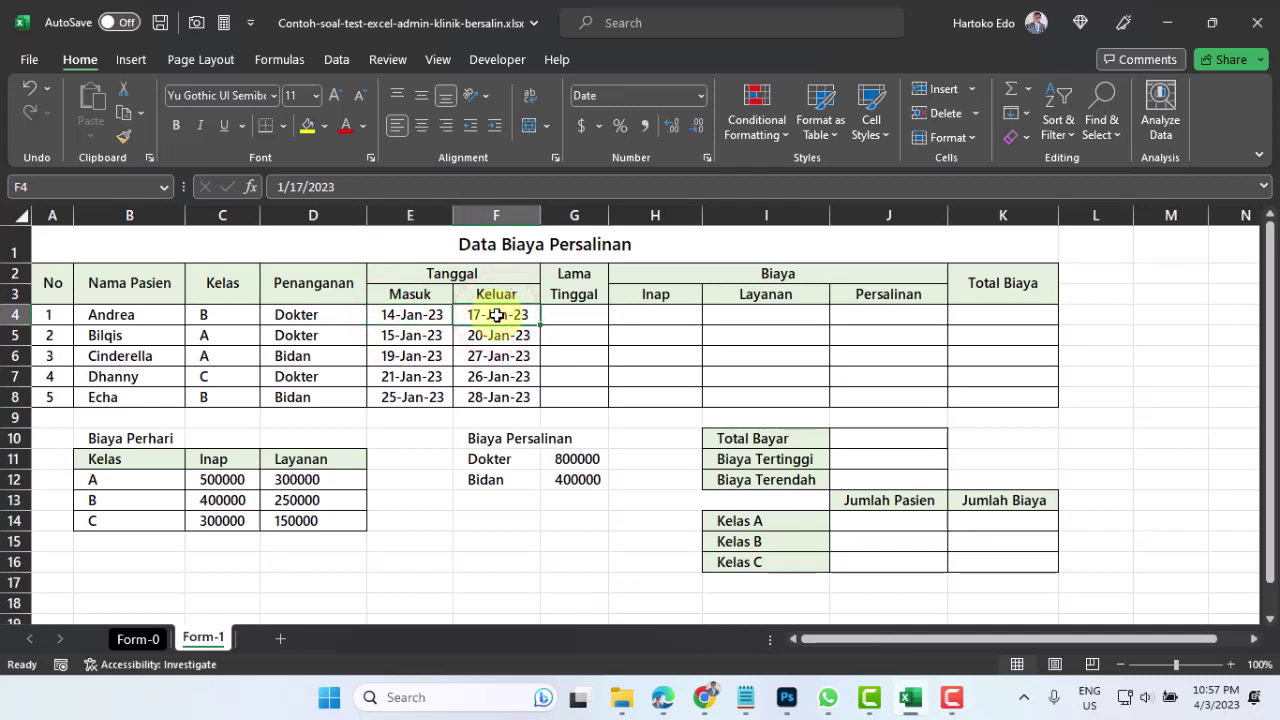
{"action": "left_click", "coordinate": [575, 315]}
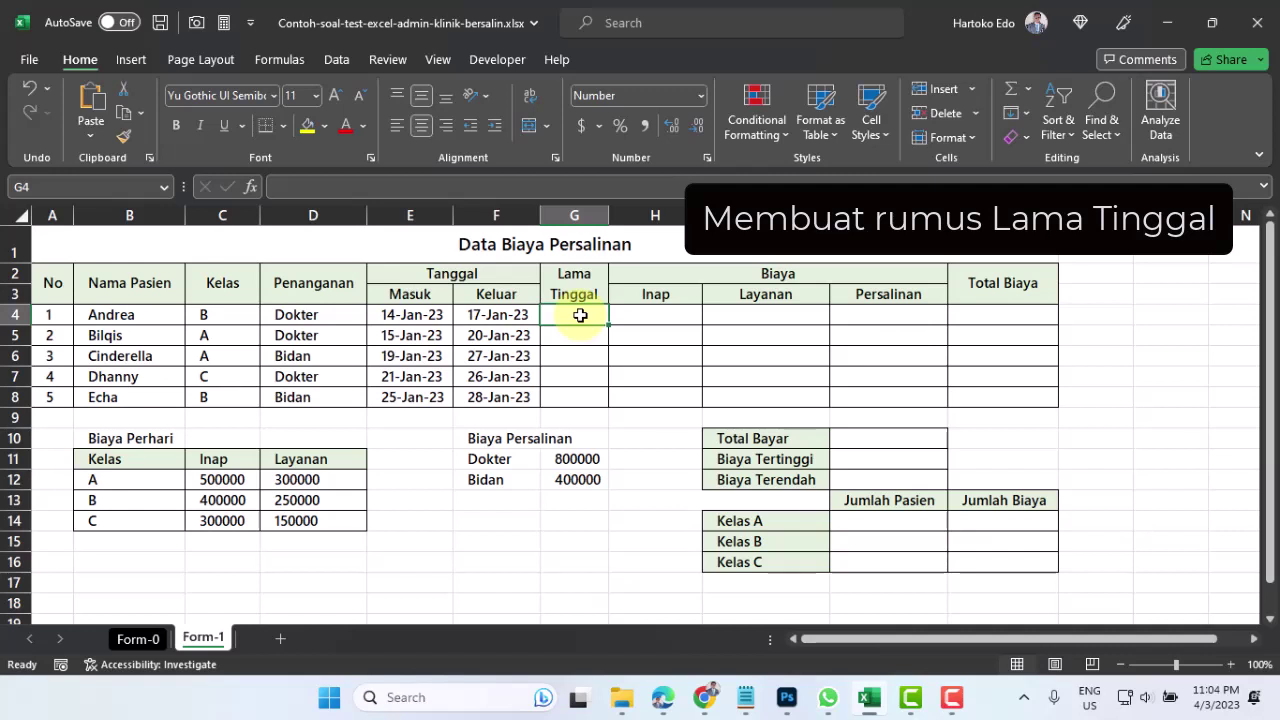
{"action": "left_click", "coordinate": [293, 189]}
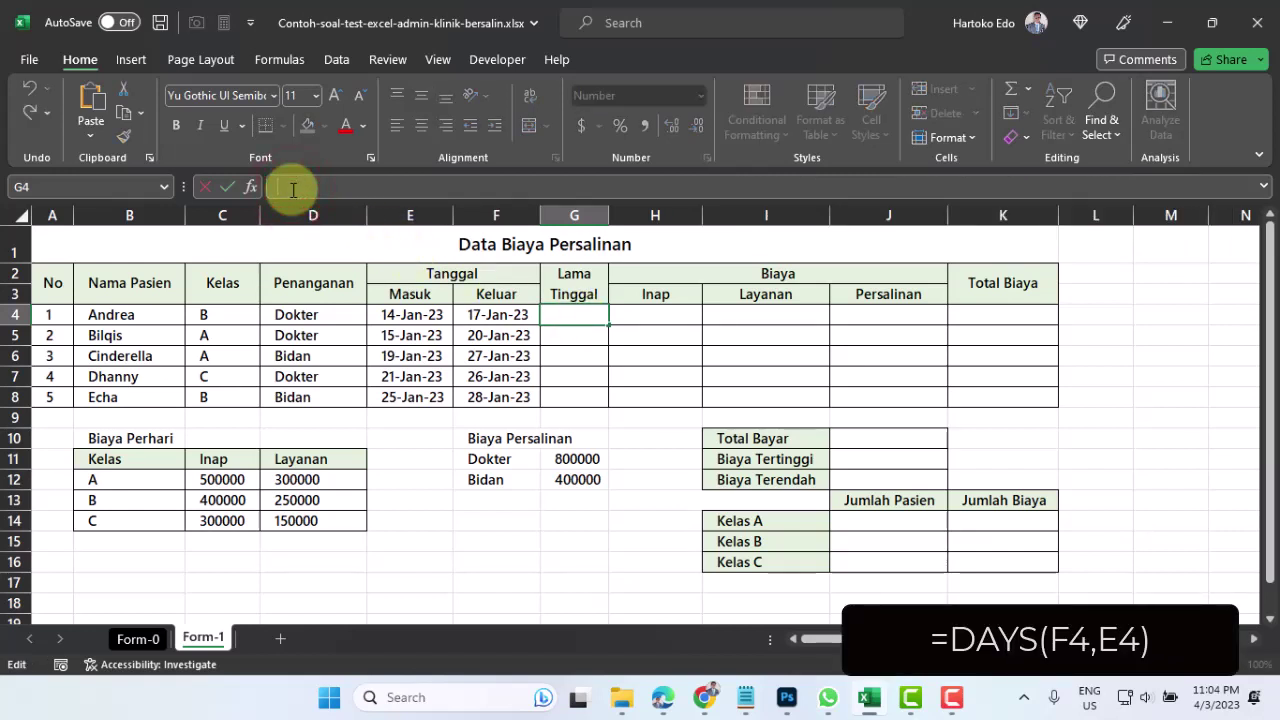
{"action": "type", "text": "=days"}
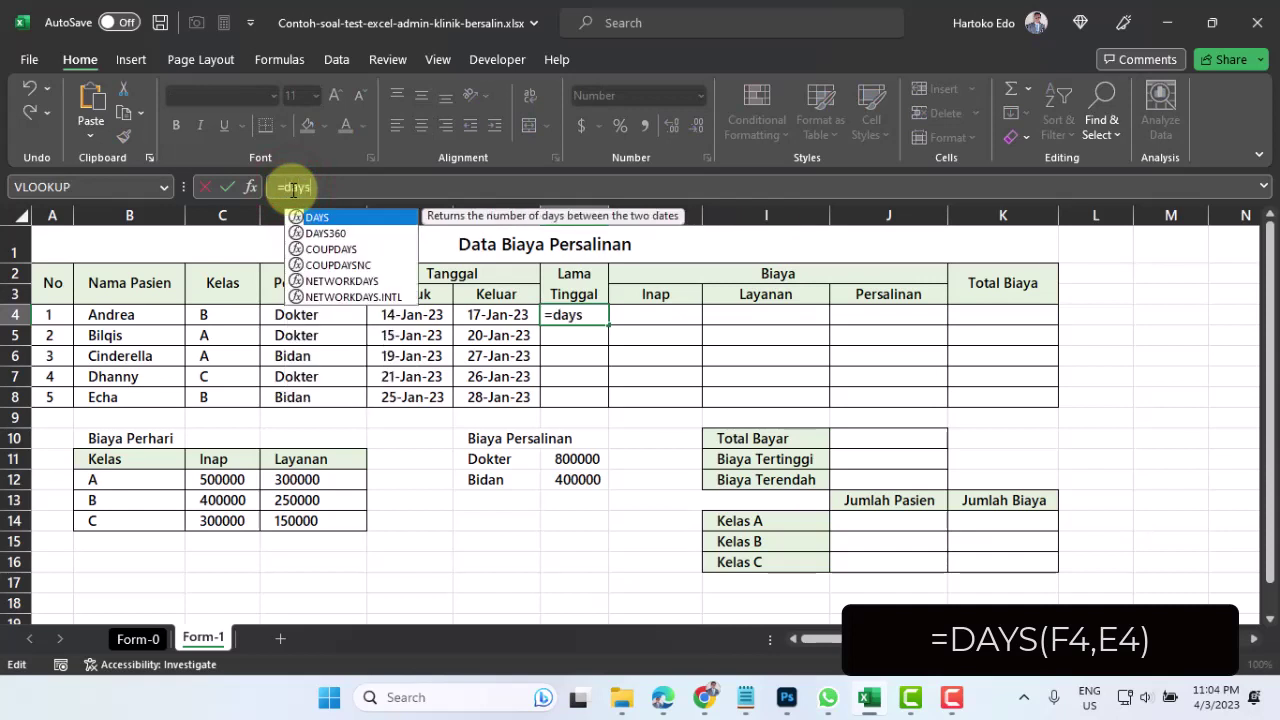
{"action": "type", "text": "("}
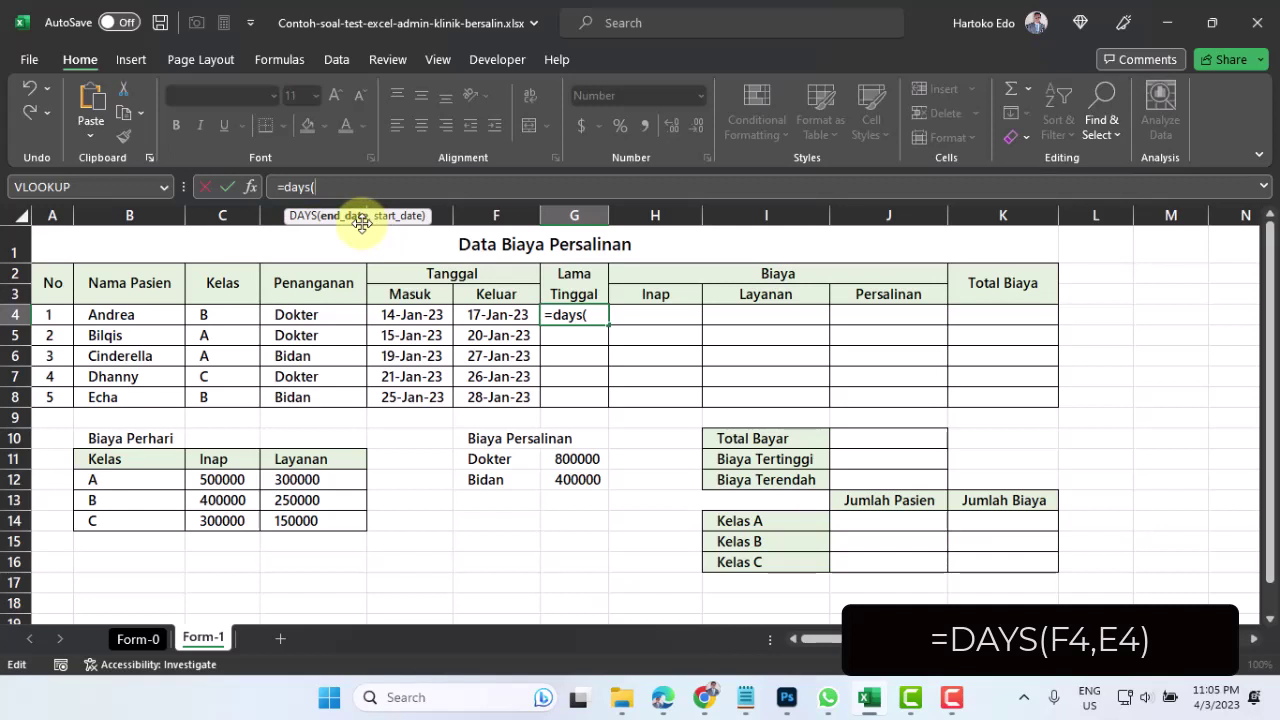
{"action": "left_click", "coordinate": [497, 317]}
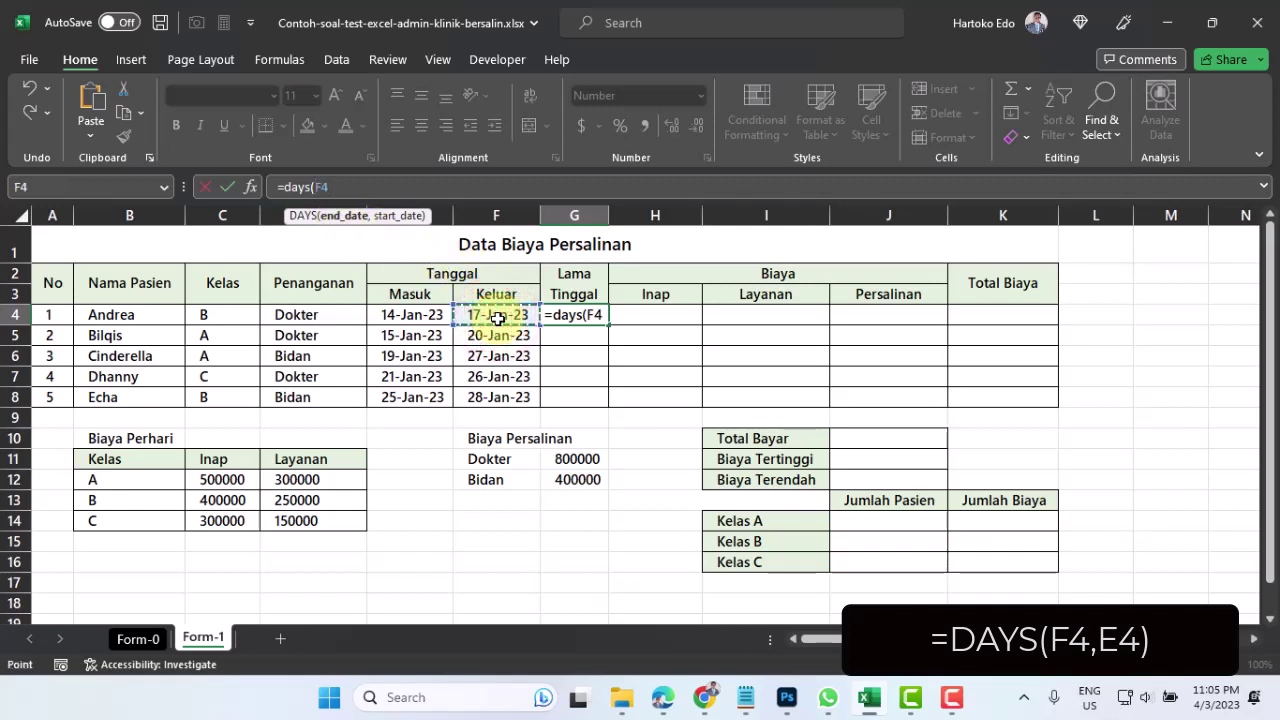
{"action": "type", "text": ","}
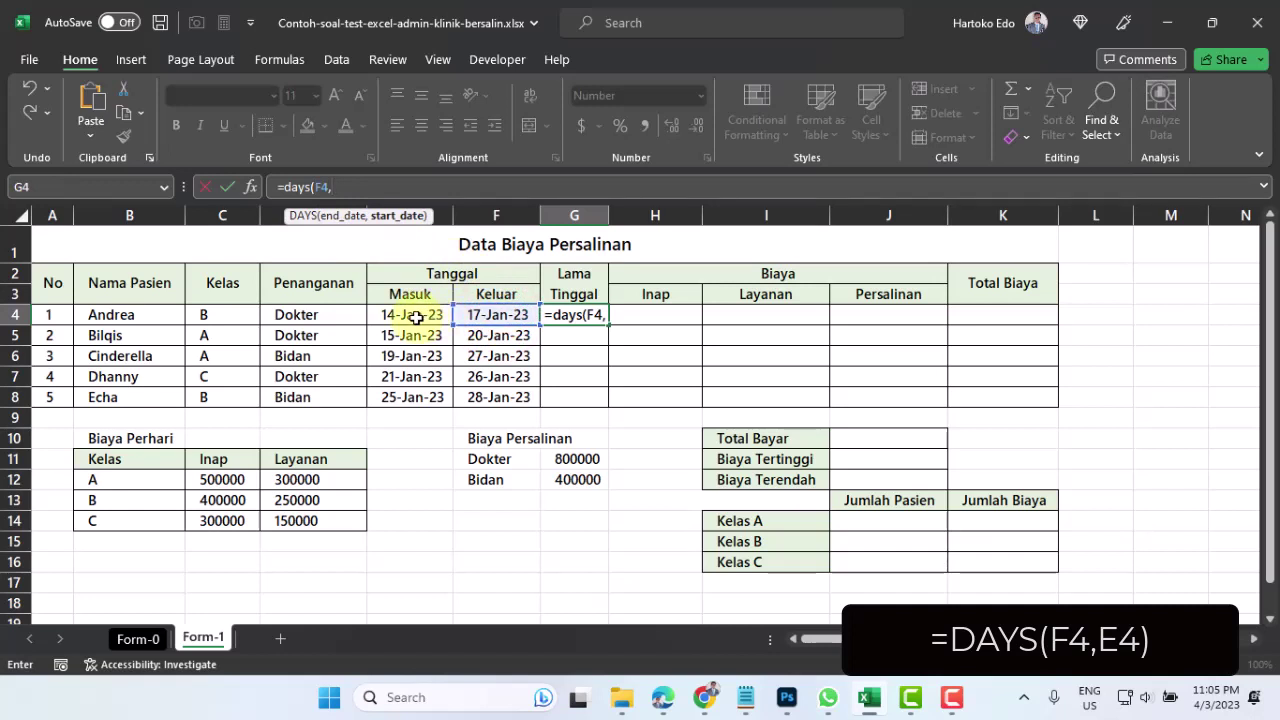
{"action": "left_click", "coordinate": [416, 317]}
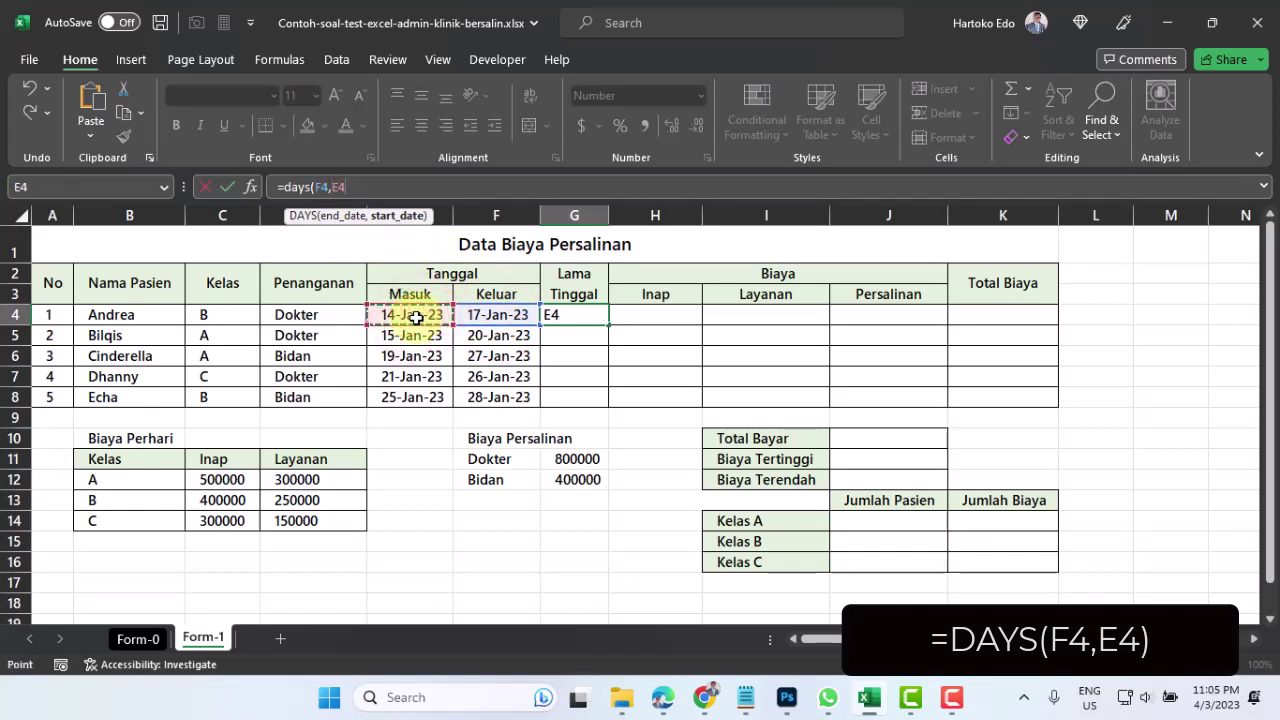
{"action": "key", "text": "Return"}
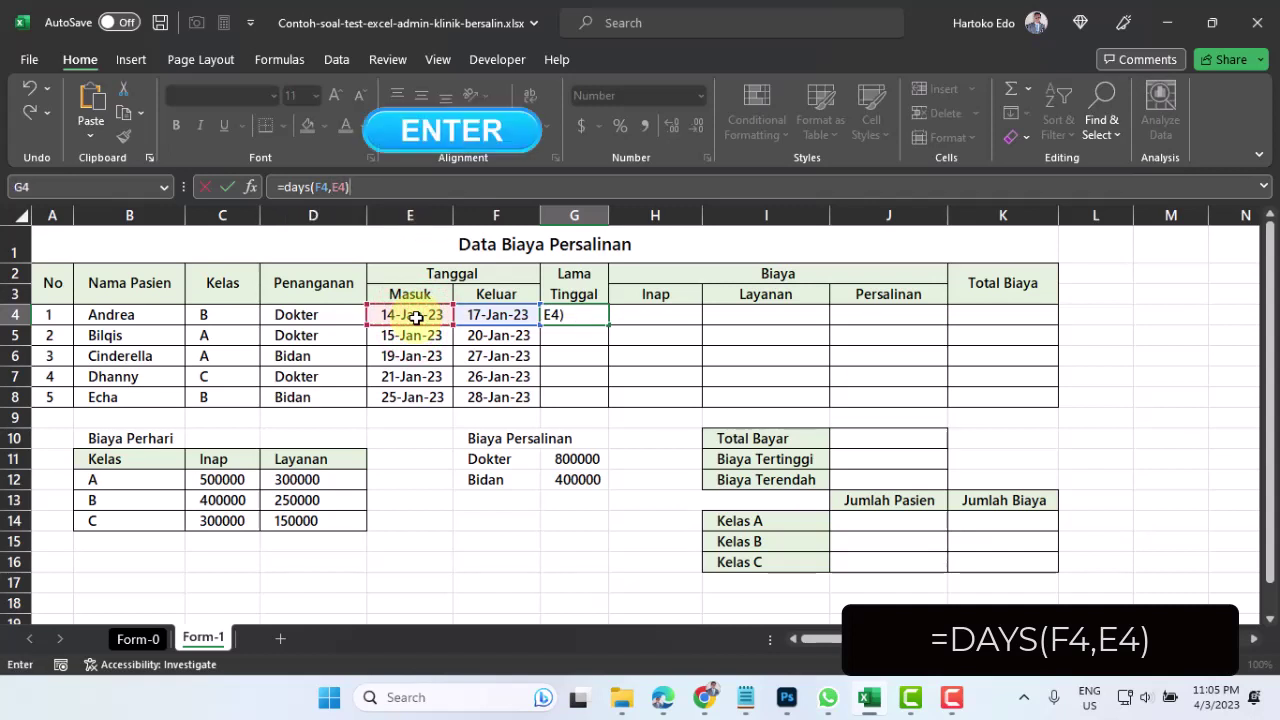
Auto-fill the G4 DAYS formula down to G8, giving 3, 5, 8, 5 and 3 days.
{"action": "left_click", "coordinate": [582, 313]}
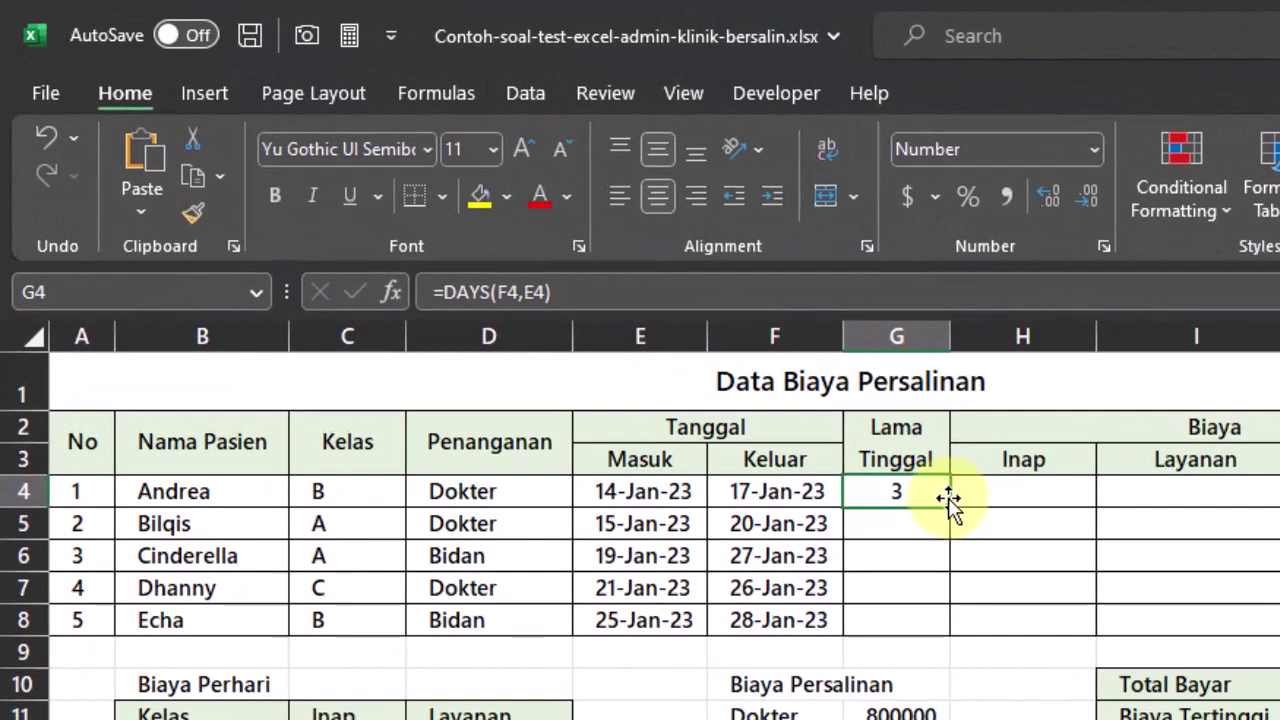
{"action": "left_click_drag", "start_coordinate": [948, 509], "coordinate": [948, 623]}
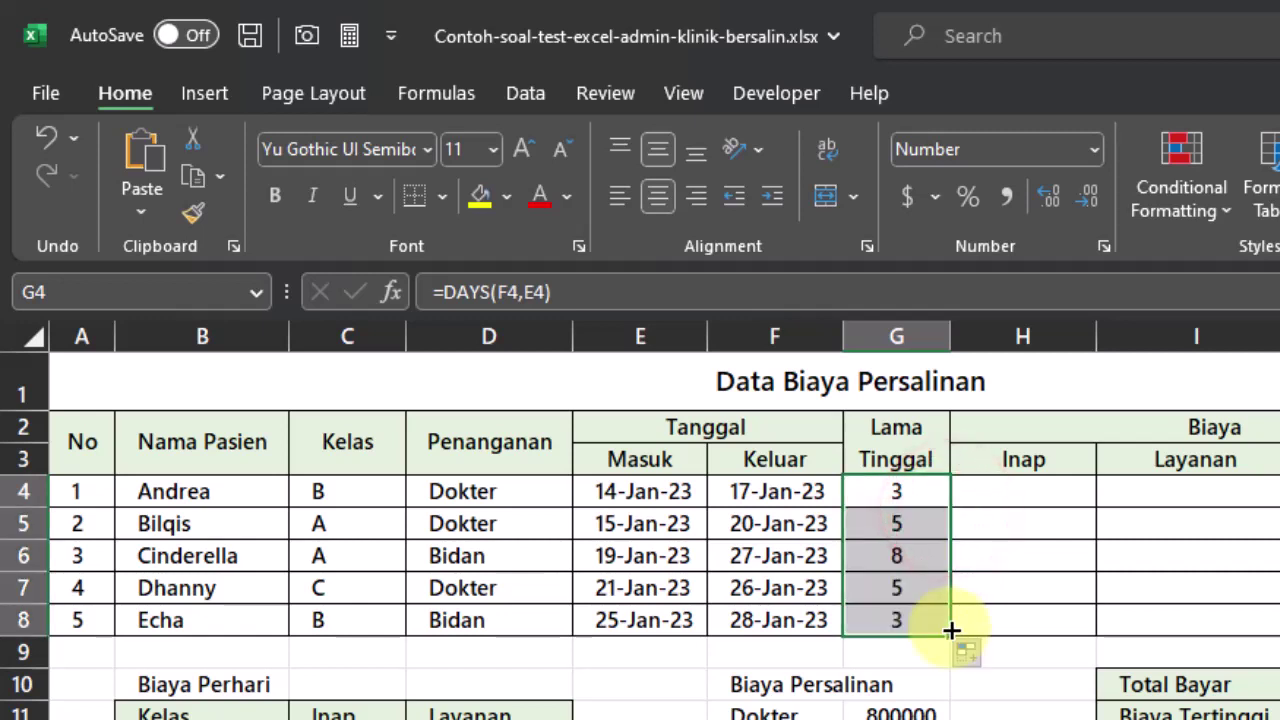
{"action": "left_click", "coordinate": [918, 495]}
{"action": "left_click", "coordinate": [45, 135]}
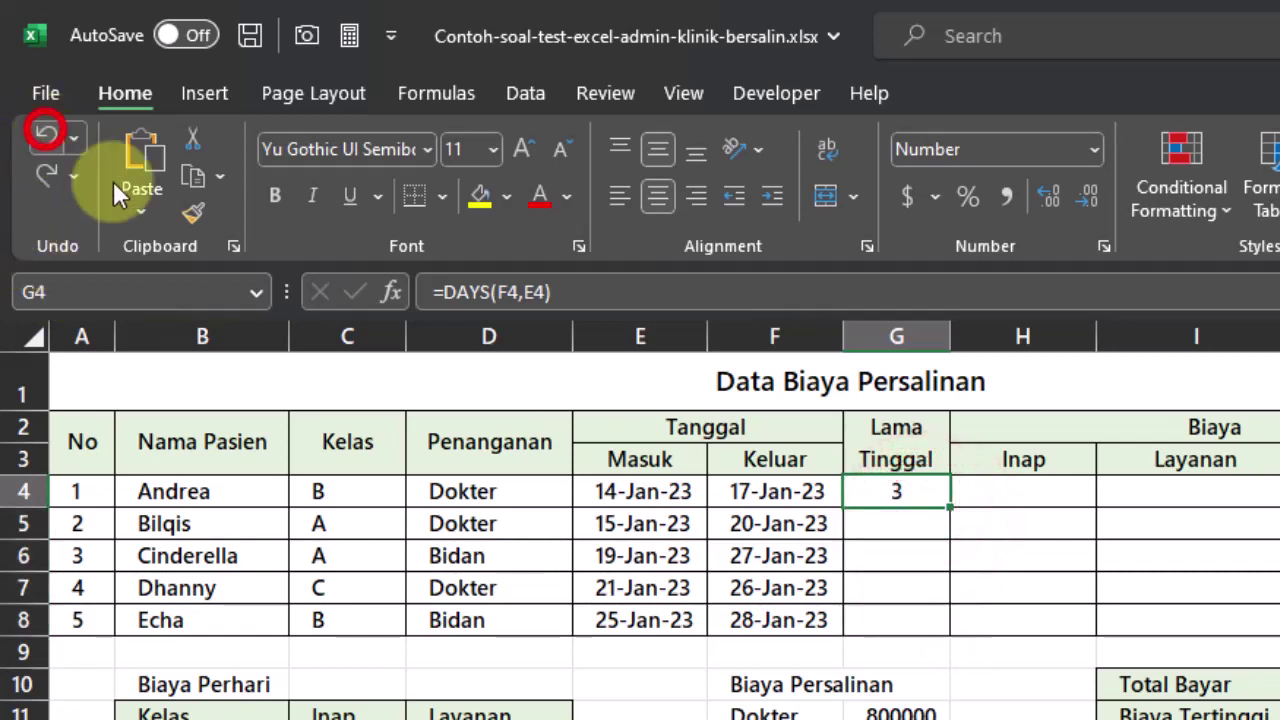
{"action": "double_click", "coordinate": [947, 509]}
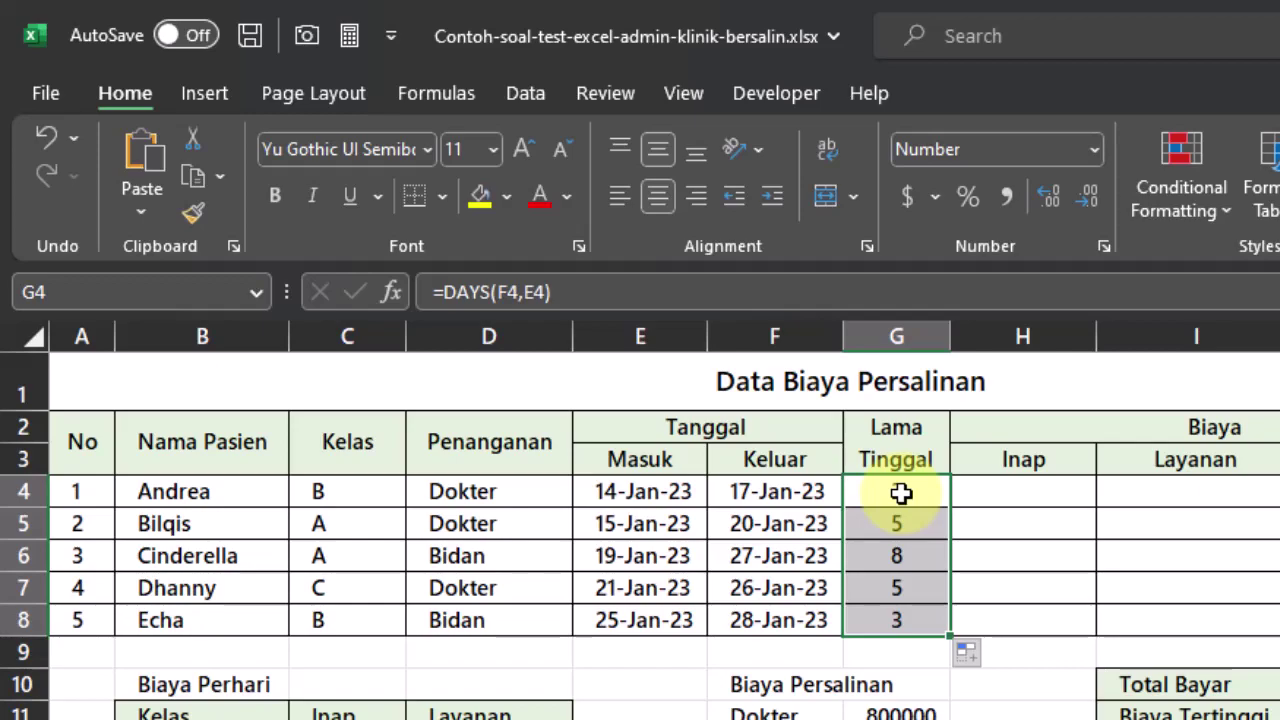
Apply the custom number format General "Hari" to G4:G8, showing stays like 3 Hari.
{"action": "right_click", "coordinate": [901, 493]}
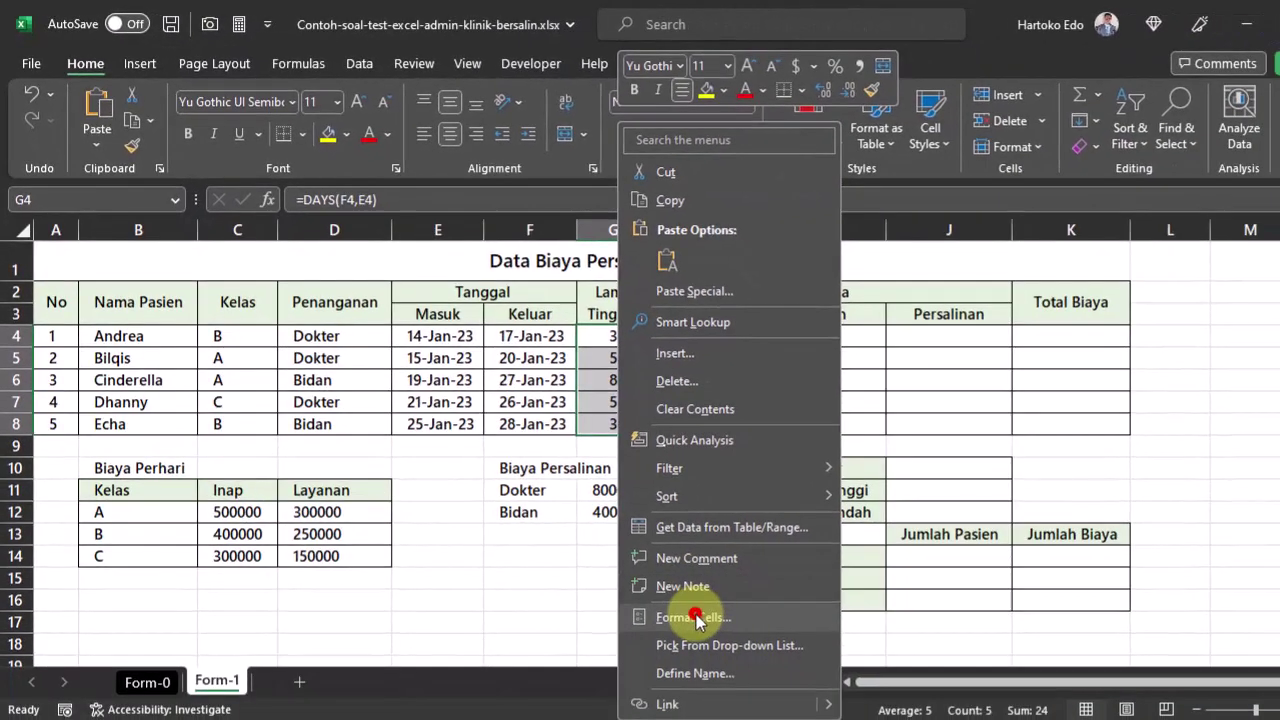
{"action": "left_click", "coordinate": [697, 618]}
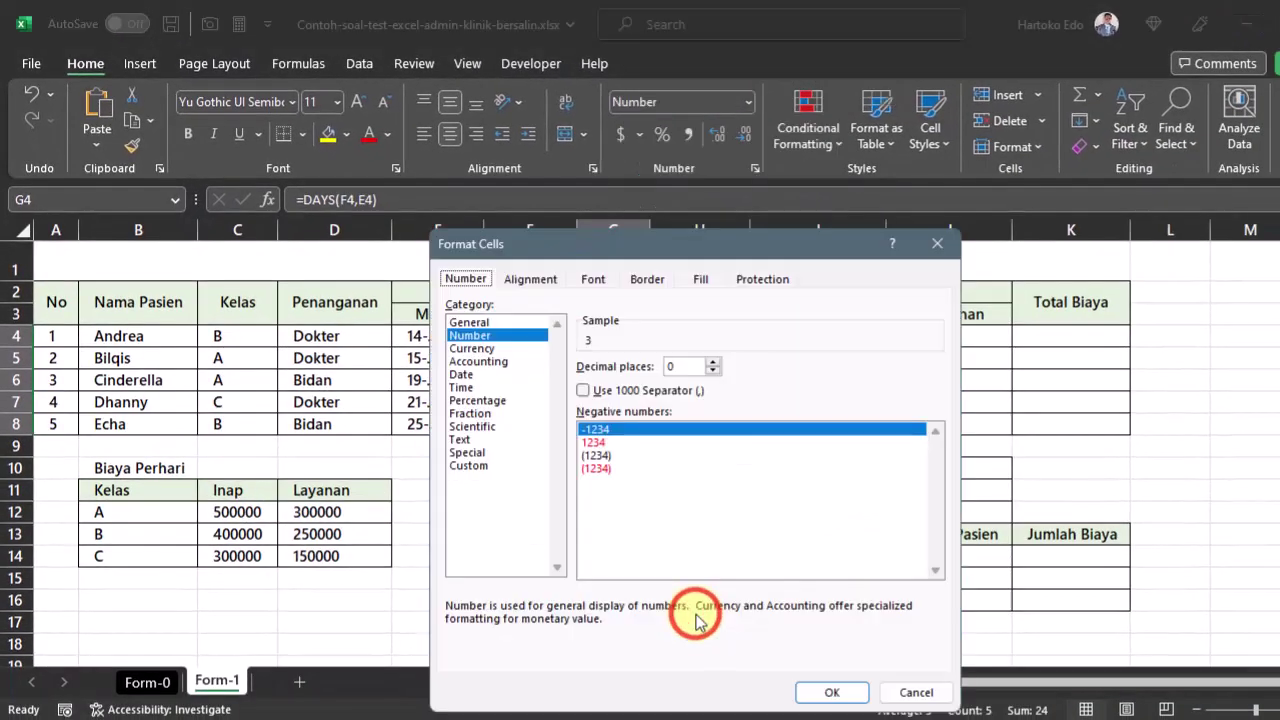
{"action": "left_click", "coordinate": [472, 466]}
{"action": "left_click", "coordinate": [615, 402]}
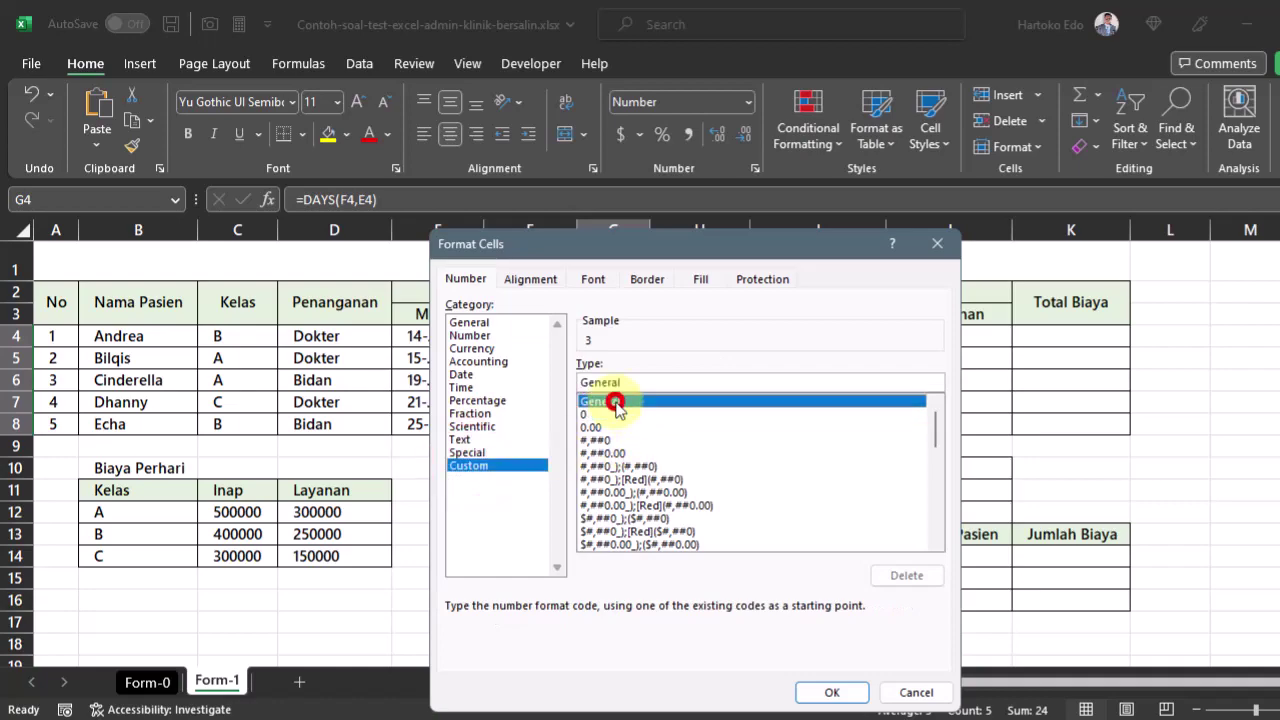
{"action": "left_click", "coordinate": [632, 383]}
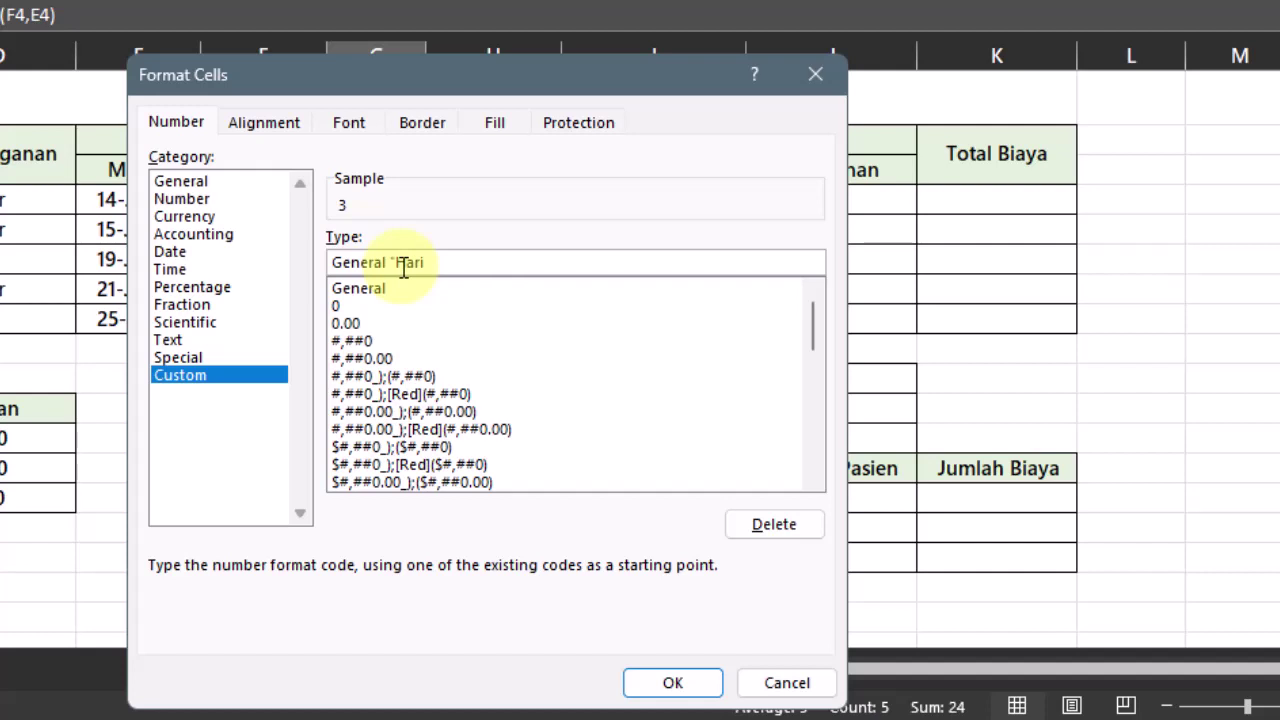
{"action": "type", "text": "\""}
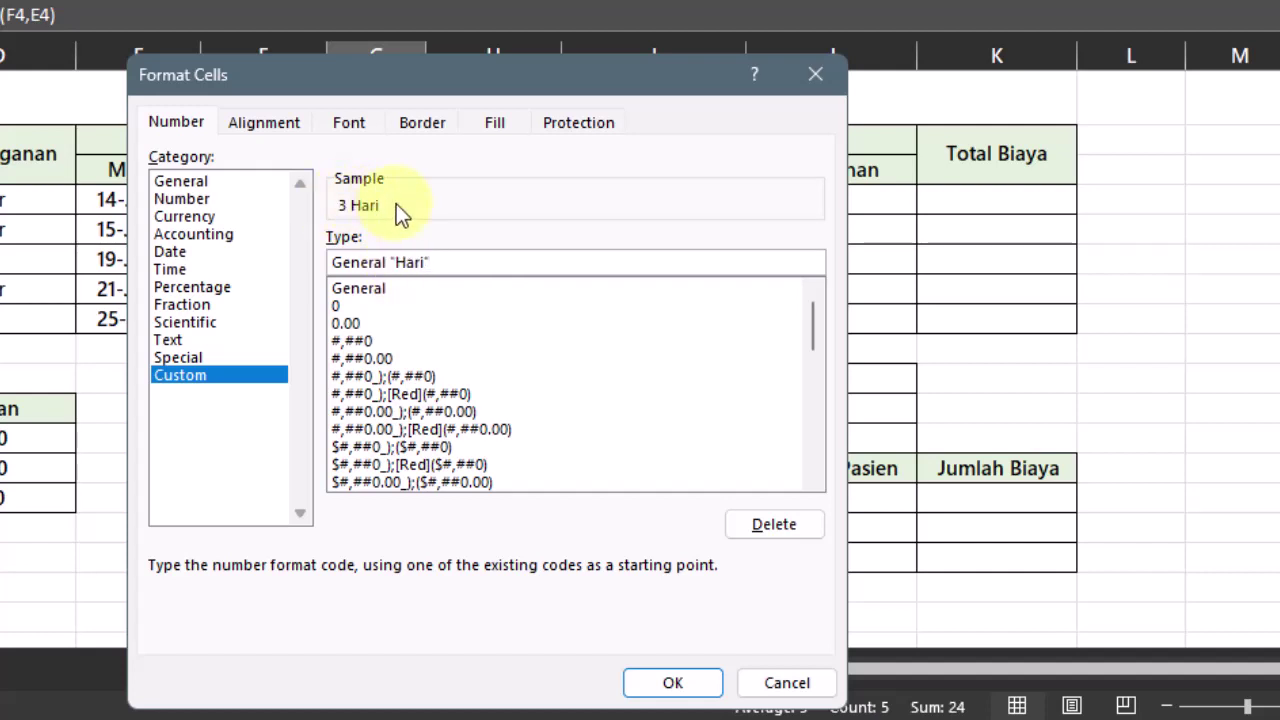
{"action": "left_click", "coordinate": [673, 682]}
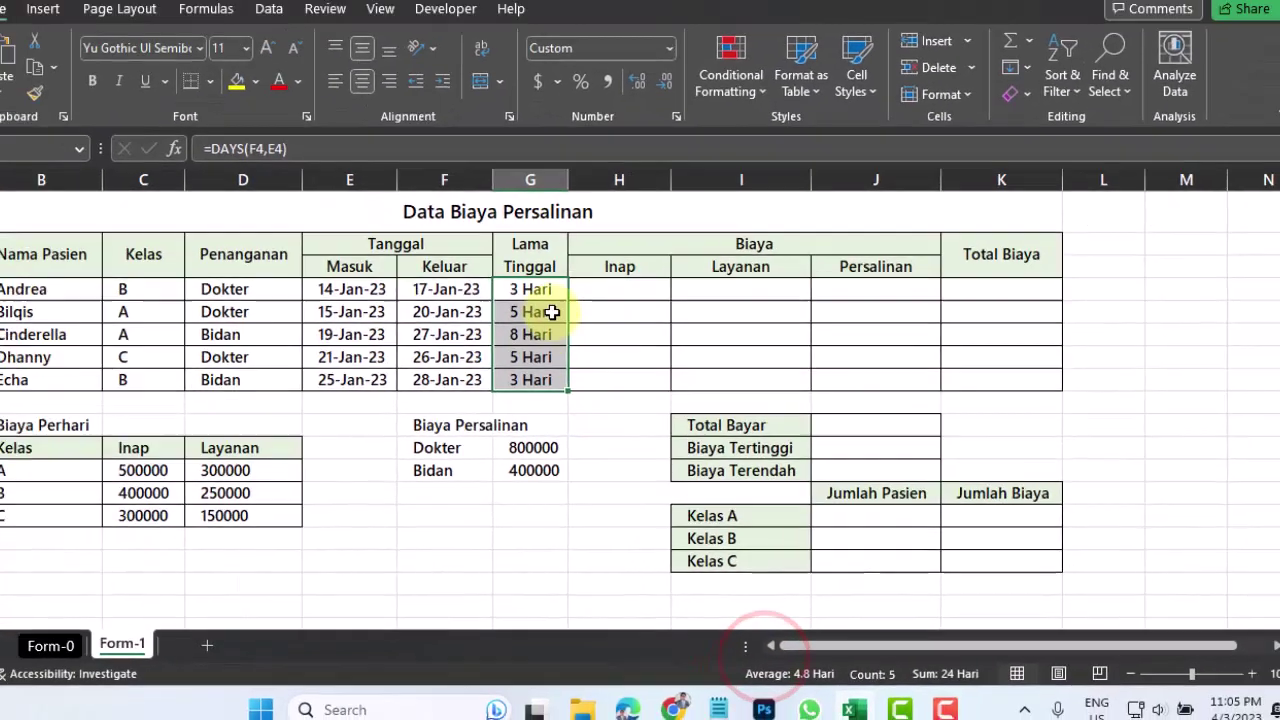
{"action": "left_click", "coordinate": [580, 316]}
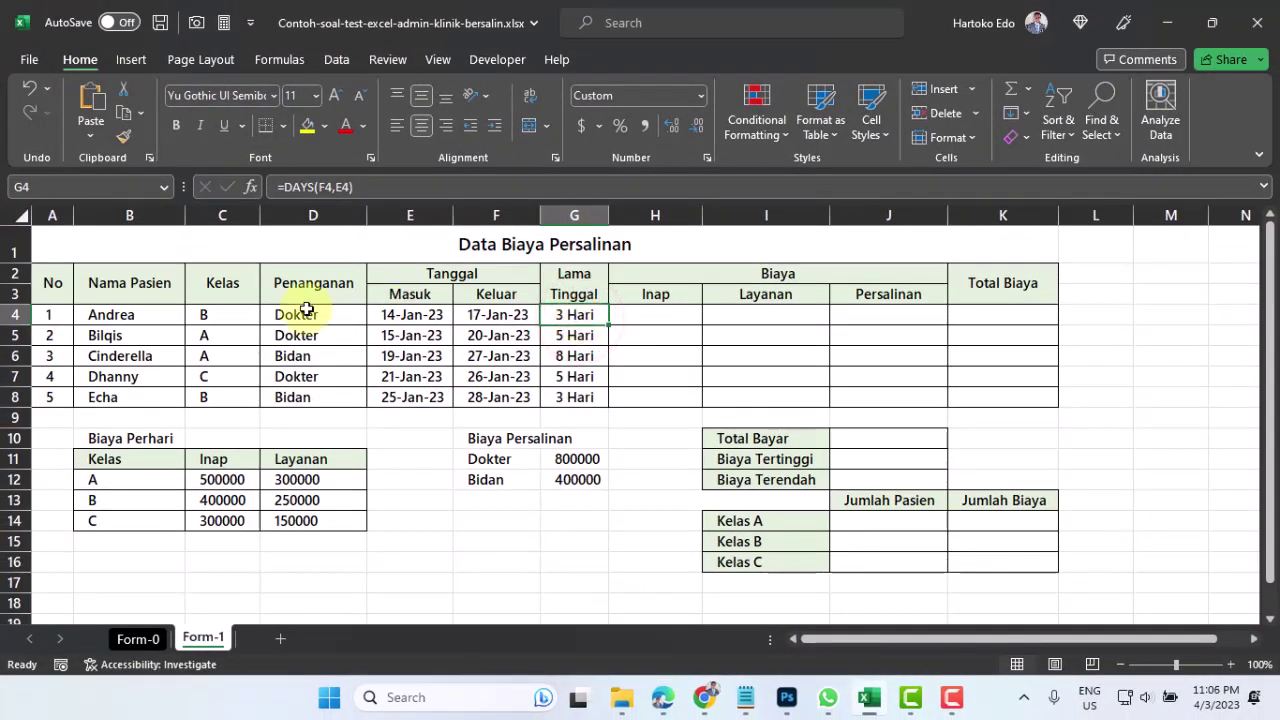
Review the admission and discharge dates, the DAYS result, and the first patient's class and rate.
{"action": "left_click", "coordinate": [405, 315]}
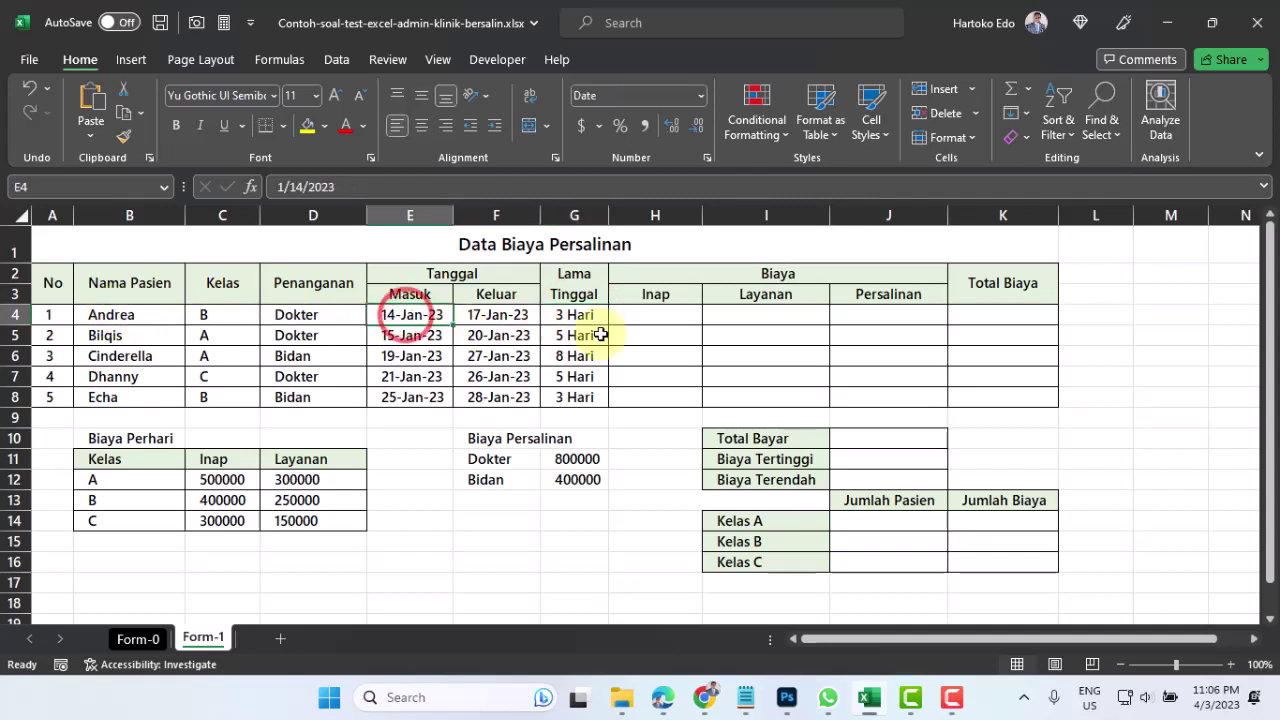
{"action": "left_click", "coordinate": [495, 314]}
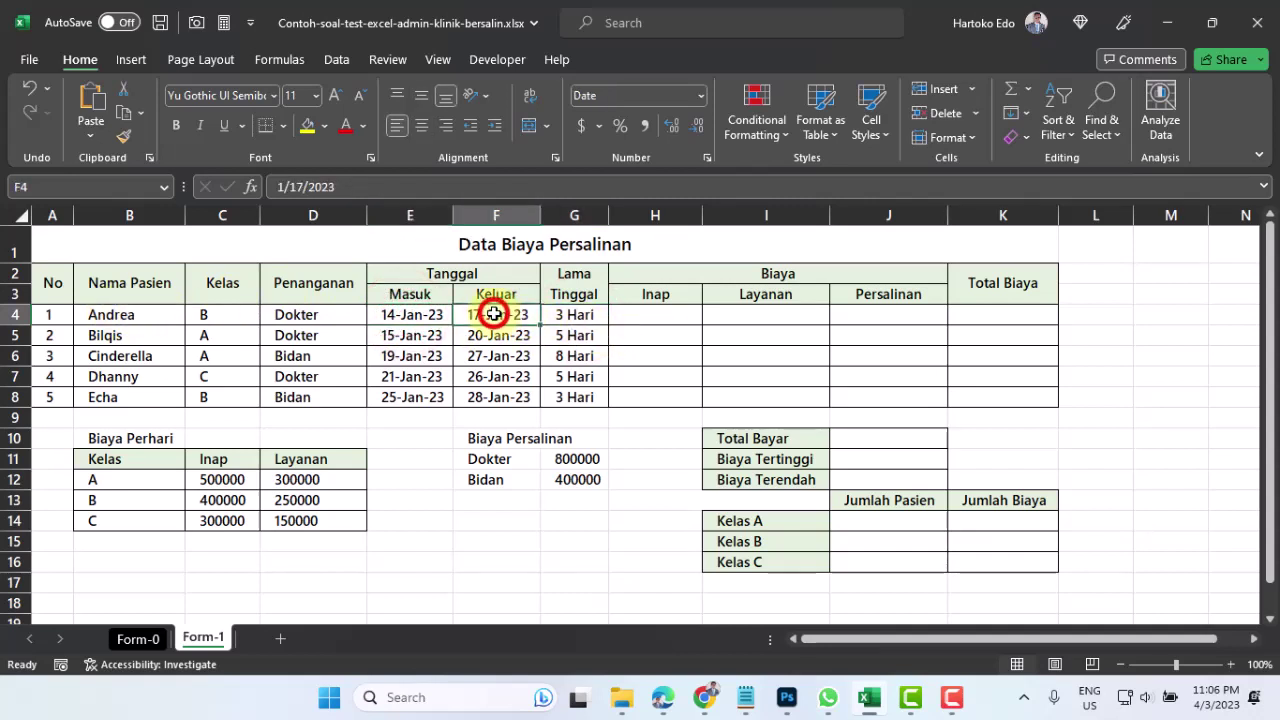
{"action": "left_click", "coordinate": [570, 314]}
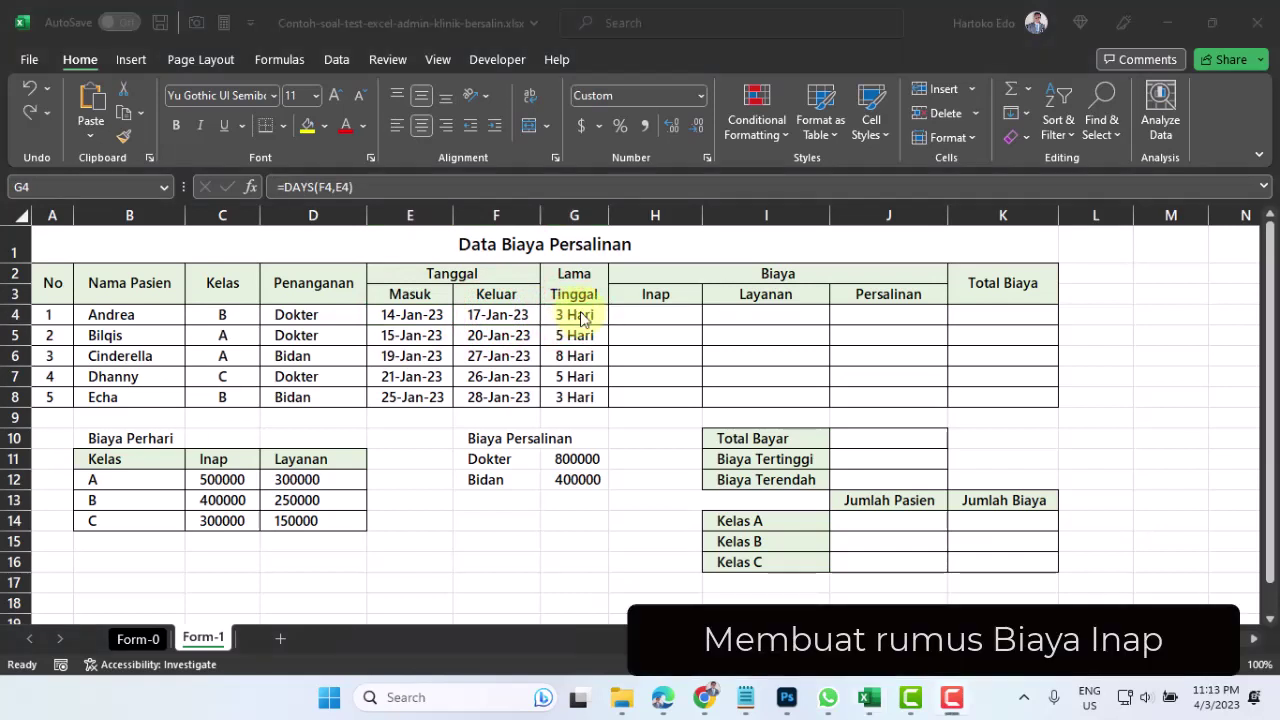
{"action": "left_click", "coordinate": [656, 315]}
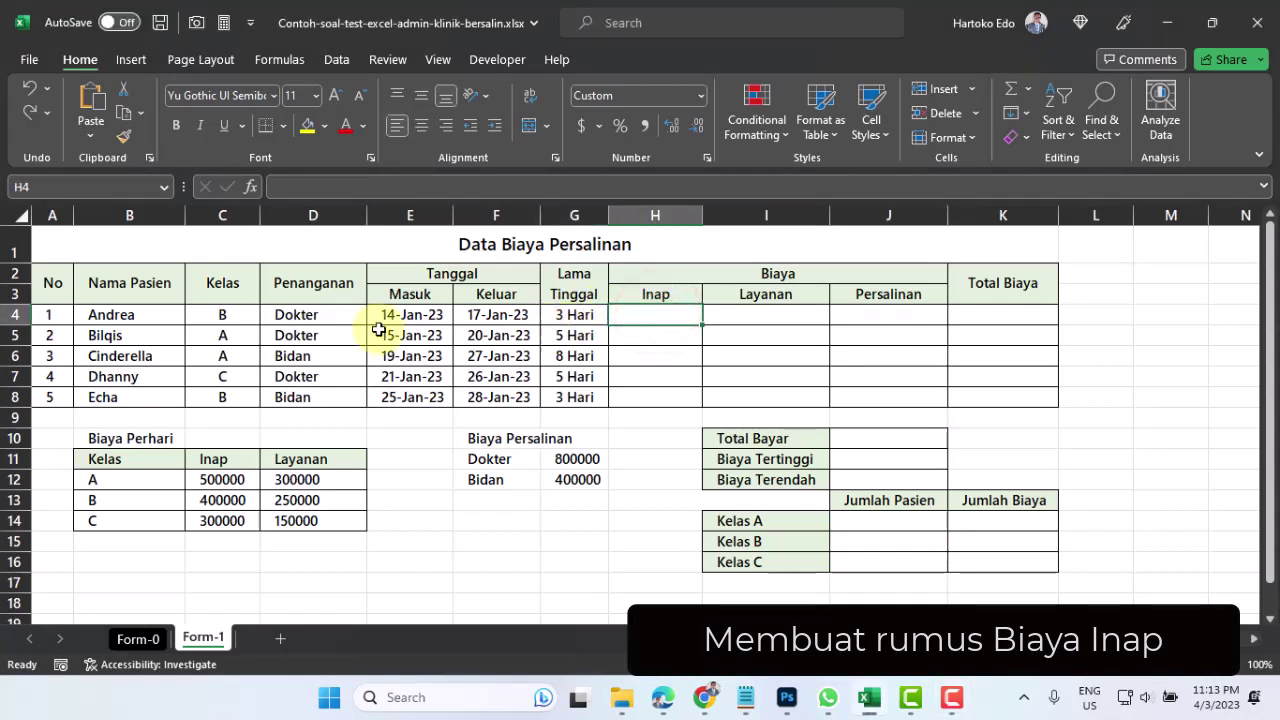
{"action": "left_click", "coordinate": [222, 315]}
{"action": "left_click", "coordinate": [212, 479]}
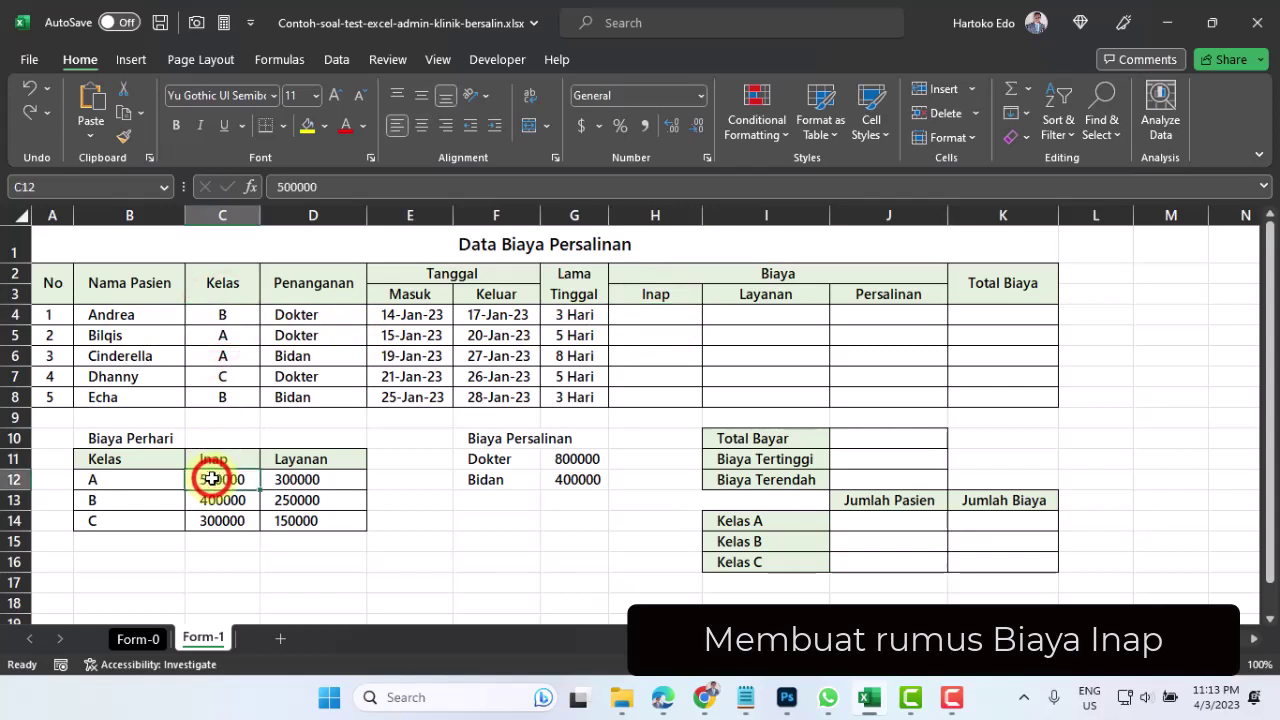
Format rates C12:D14 with comma style and no decimals, and fit columns C and D.
{"action": "left_click_drag", "start_coordinate": [212, 479], "coordinate": [296, 513]}
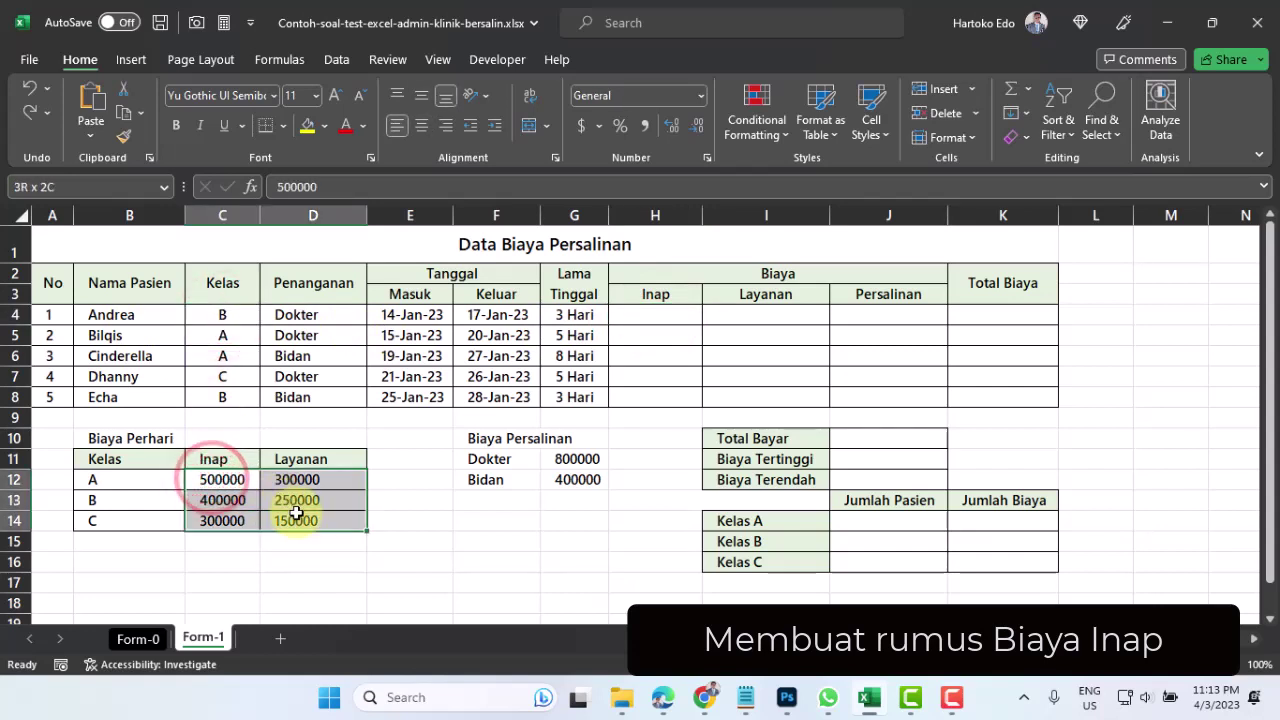
{"action": "left_click", "coordinate": [645, 128]}
{"action": "left_click", "coordinate": [697, 126]}
{"action": "left_click", "coordinate": [697, 126]}
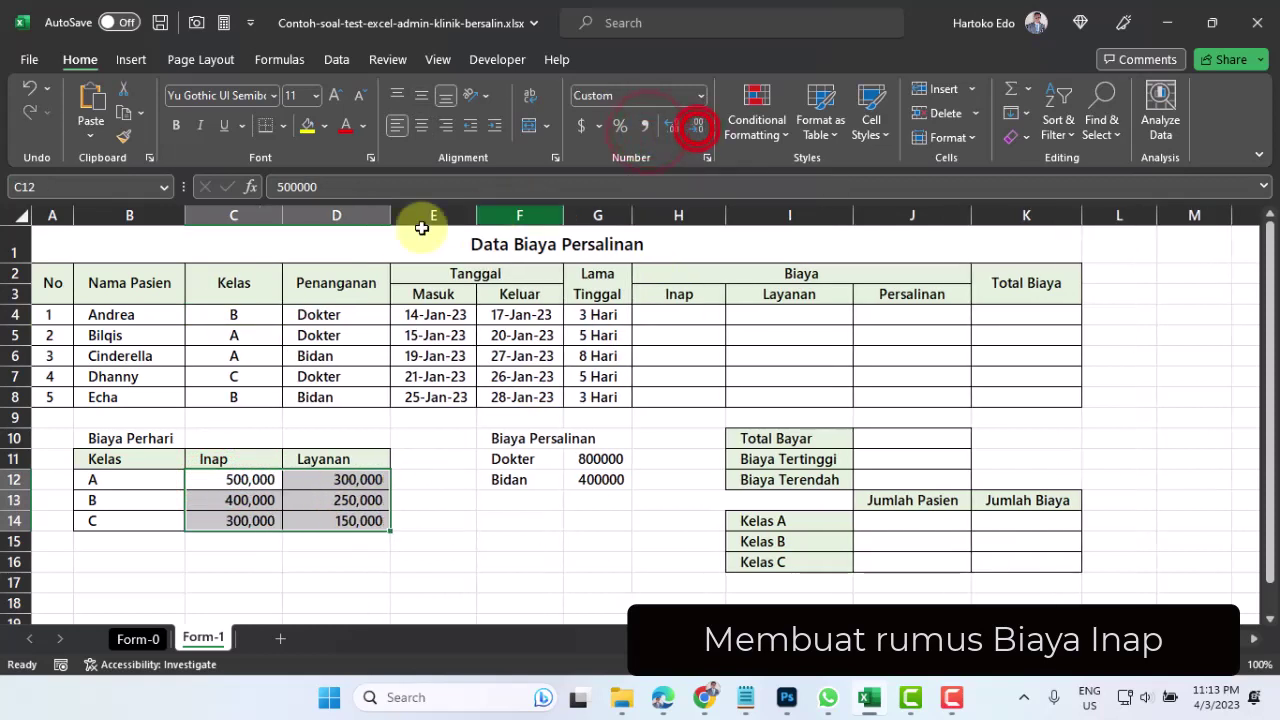
{"action": "left_click_drag", "start_coordinate": [284, 215], "coordinate": [272, 215]}
{"action": "left_click_drag", "start_coordinate": [380, 218], "coordinate": [373, 221]}
{"action": "left_click", "coordinate": [205, 480]}
Trace the Inap cost inputs for H4: class in C4, class B rate, and stay in G4.
{"action": "left_click", "coordinate": [666, 316]}
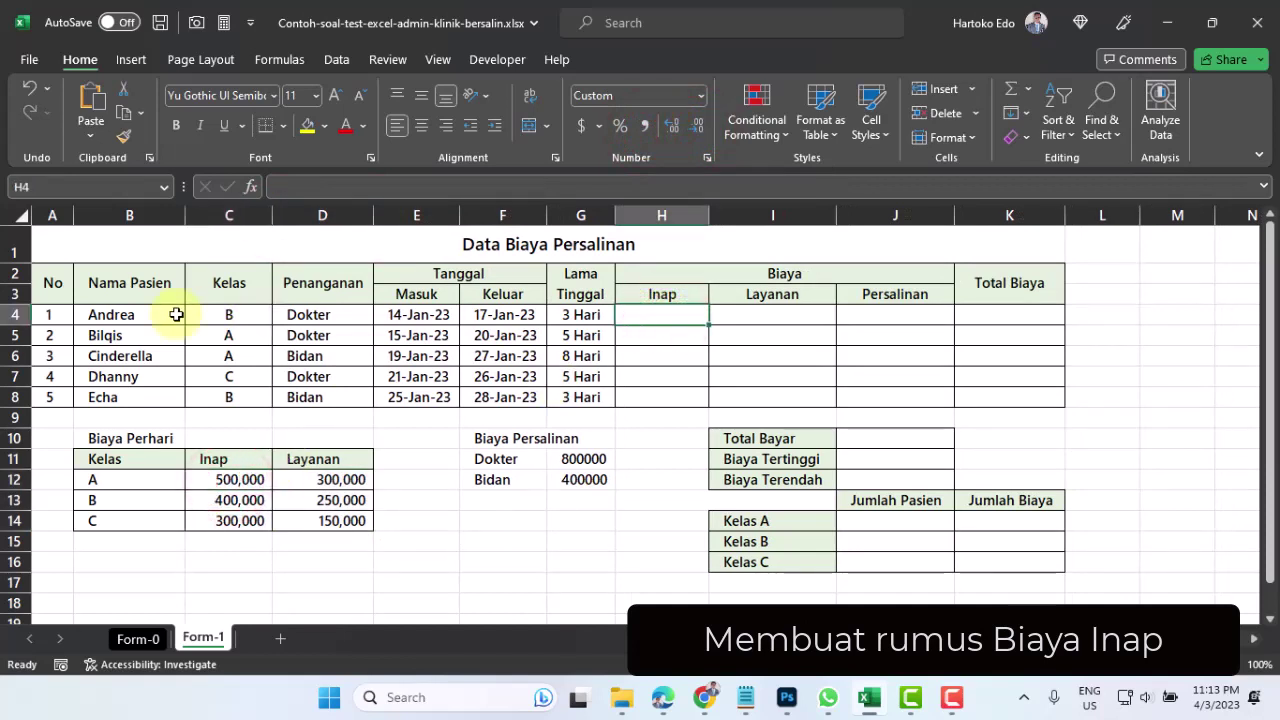
{"action": "left_click", "coordinate": [229, 315]}
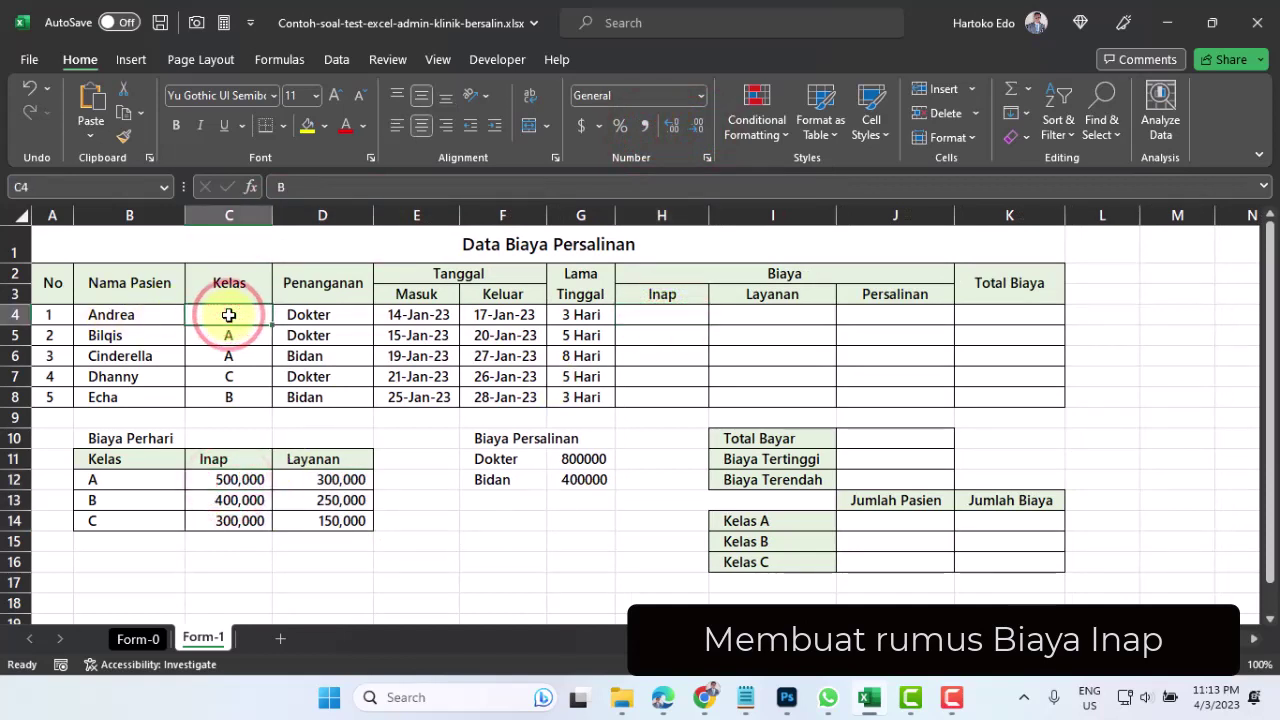
{"action": "left_click", "coordinate": [237, 500]}
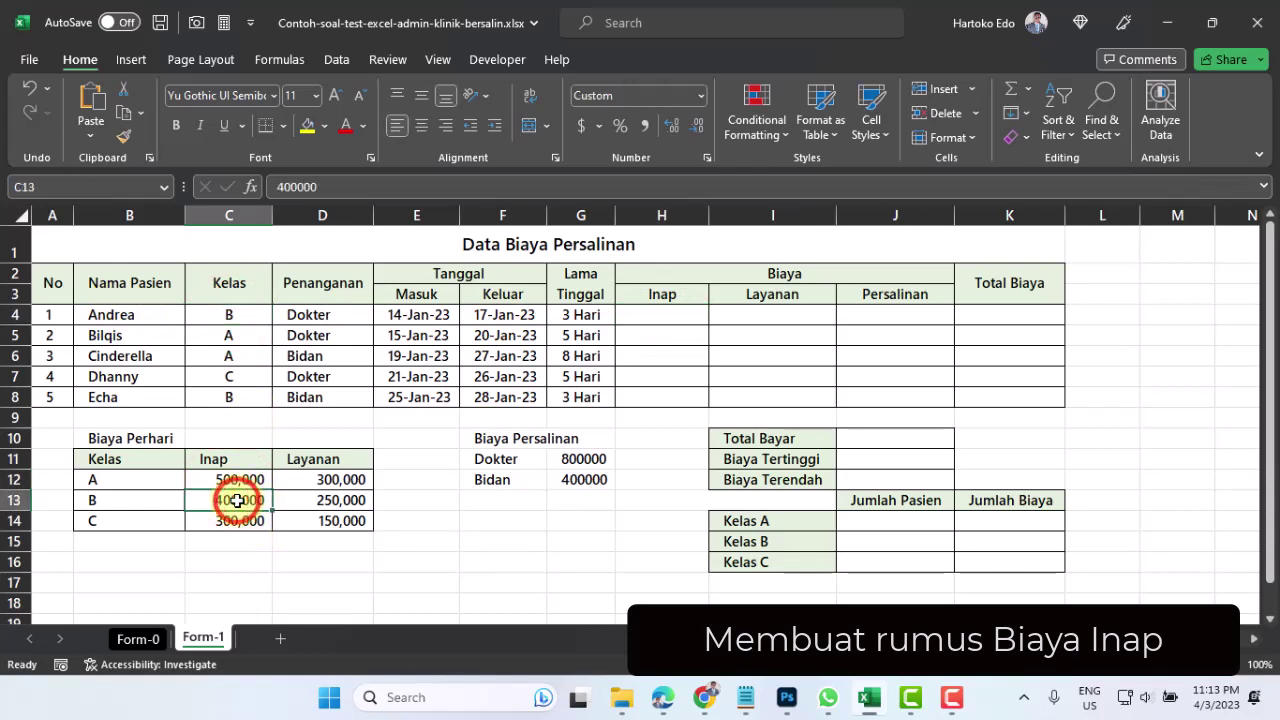
{"action": "left_click", "coordinate": [586, 318]}
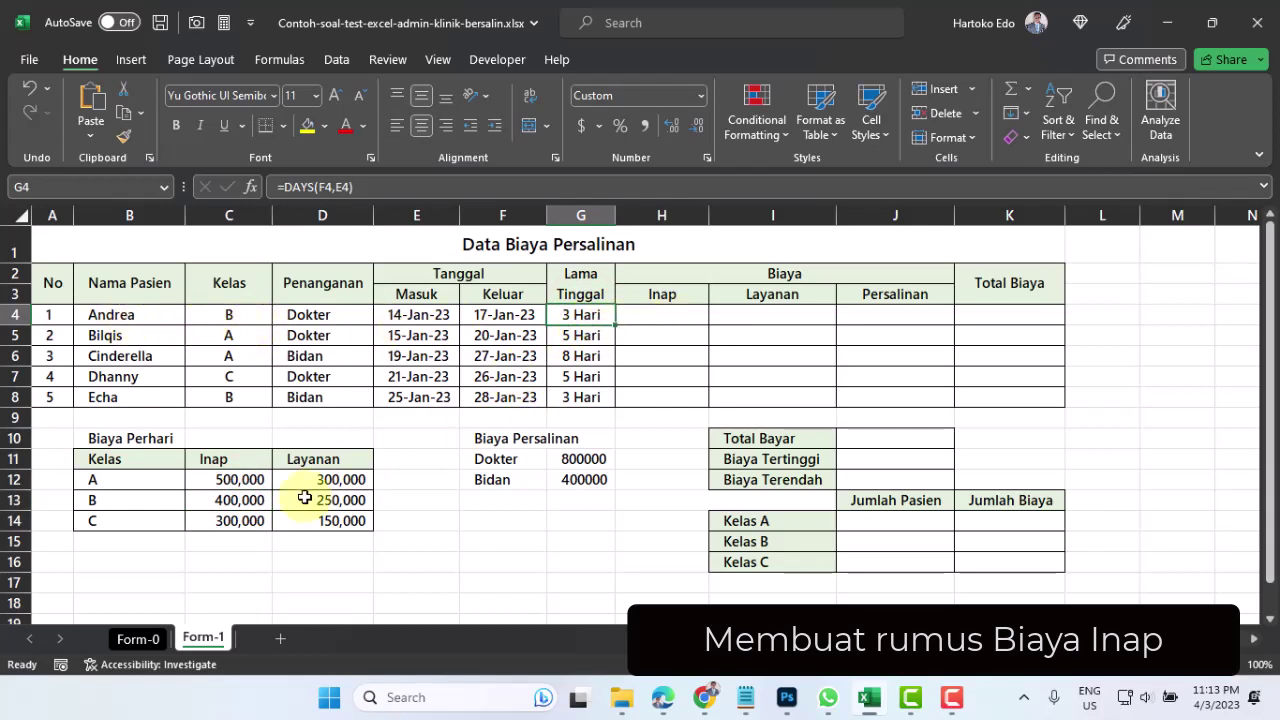
{"action": "left_click", "coordinate": [234, 496]}
{"action": "left_click", "coordinate": [572, 320]}
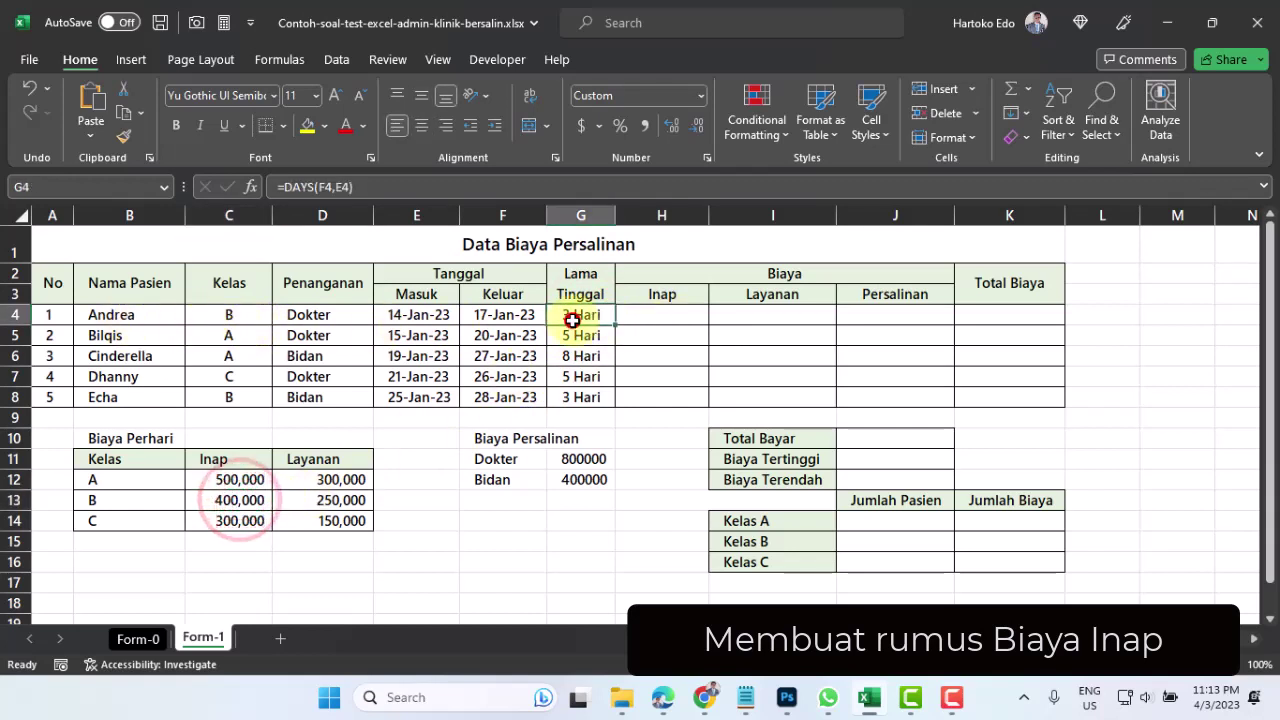
{"action": "left_click", "coordinate": [659, 316]}
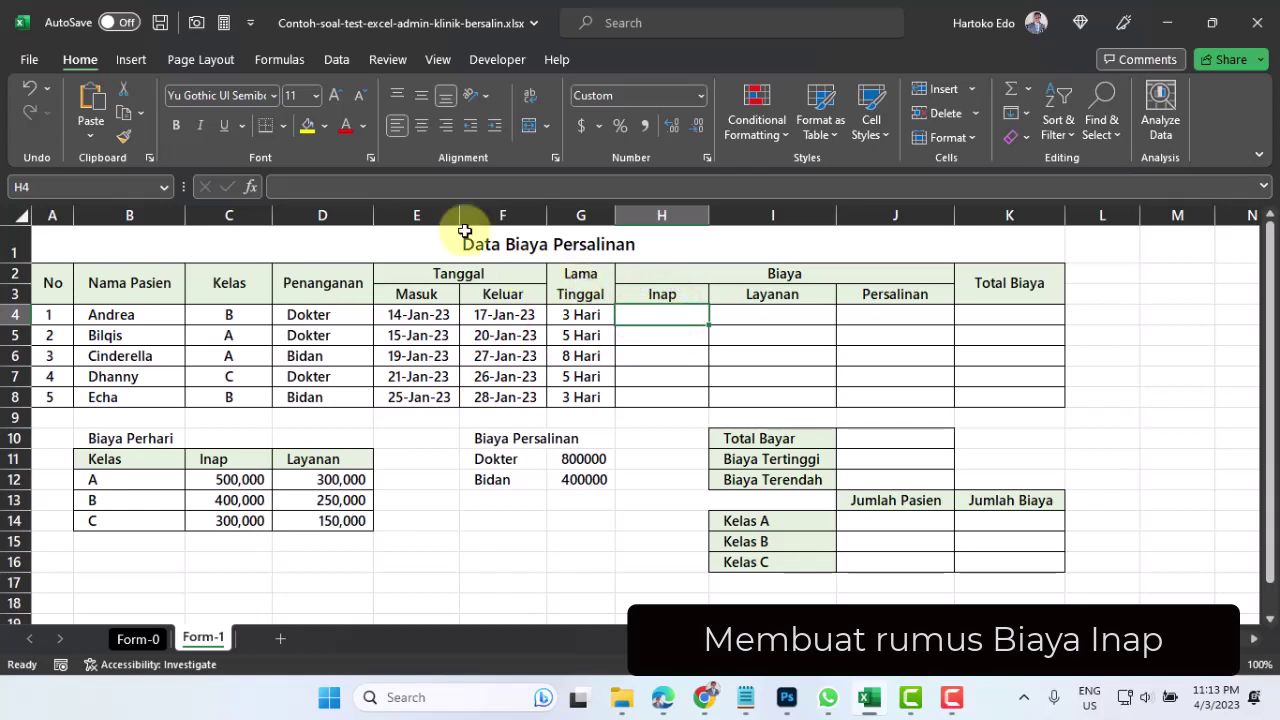
Begin a VLOOKUP formula in H4 by typing =vloo and accepting the VLOOKUP suggestion.
{"action": "left_click", "coordinate": [662, 314]}
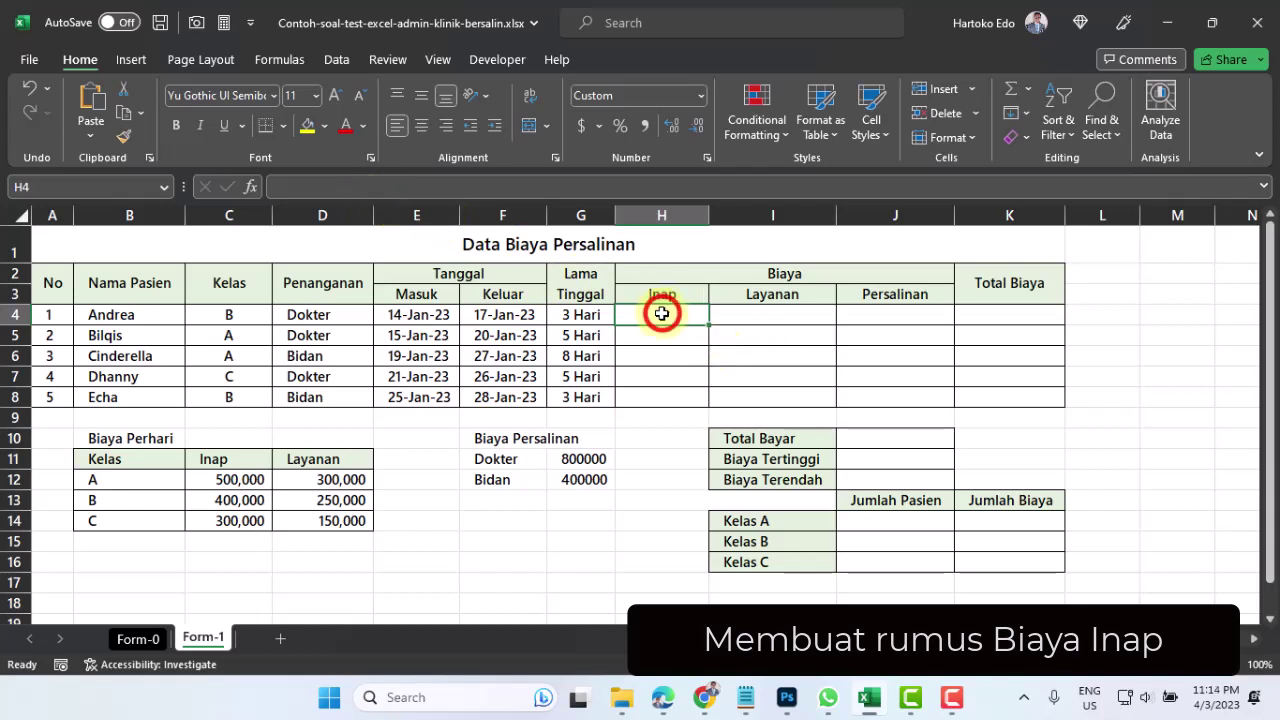
{"action": "type", "text": "=vloo"}
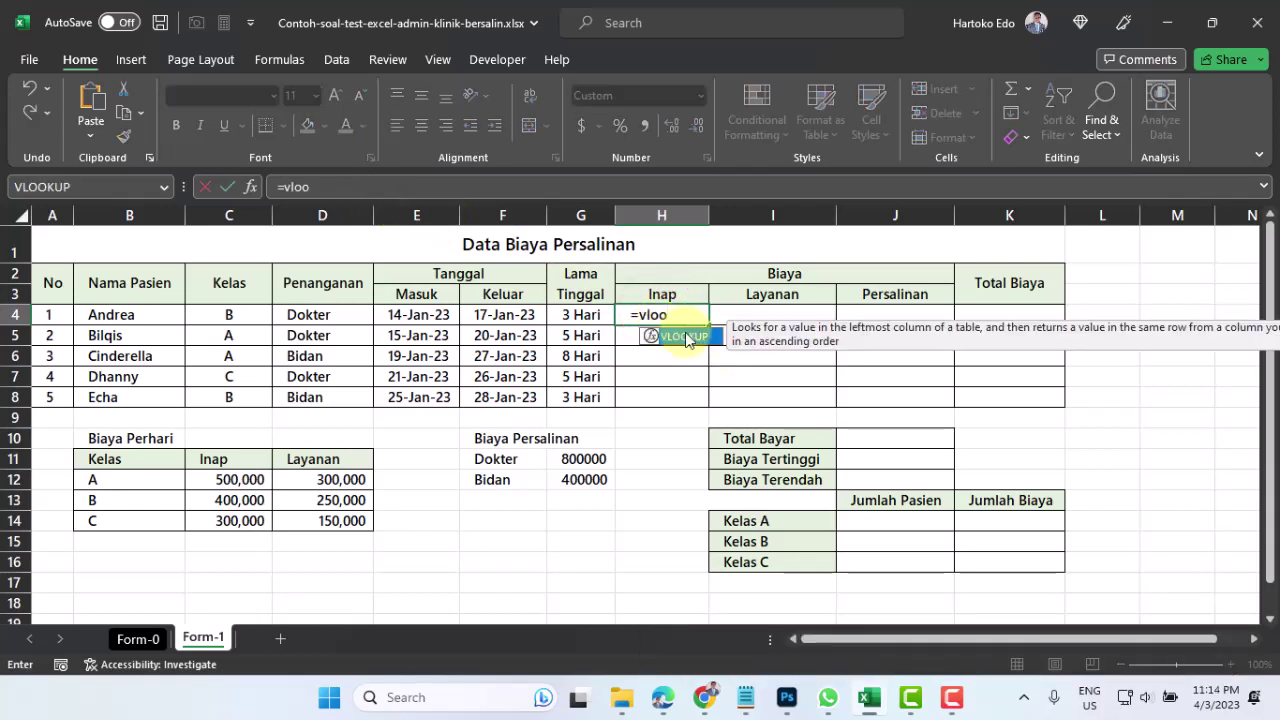
{"action": "double_click", "coordinate": [686, 338]}
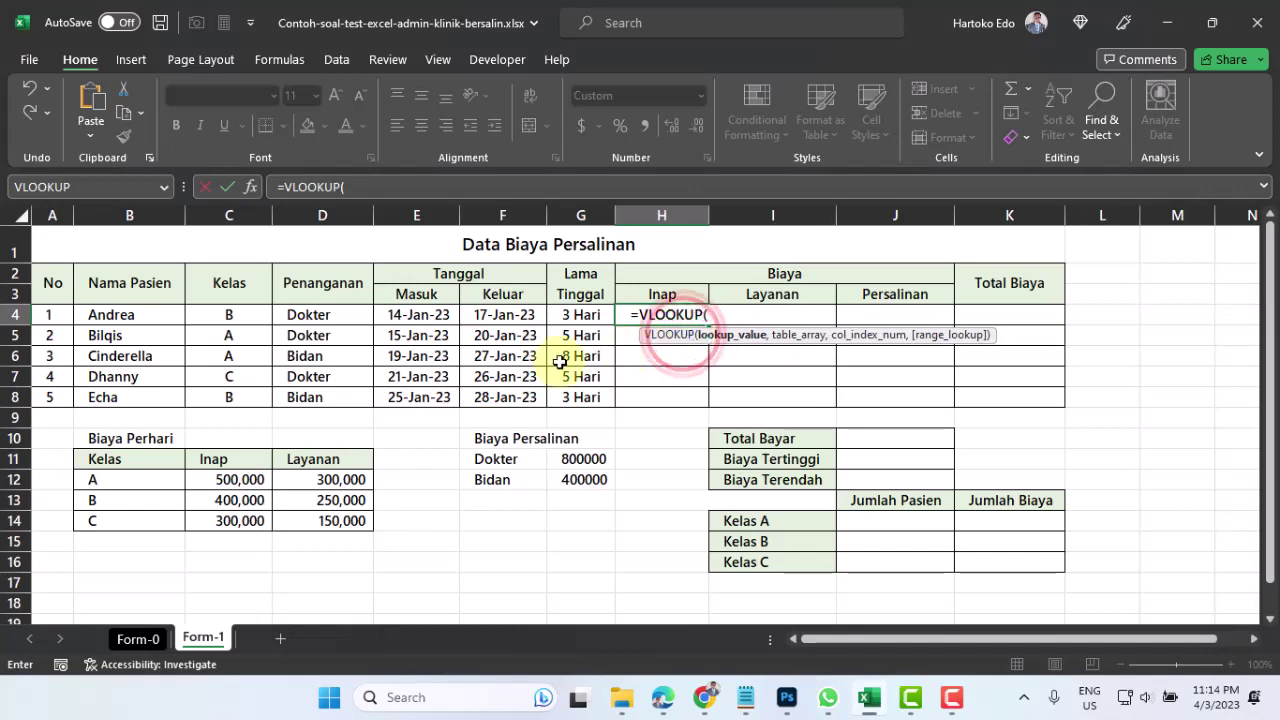
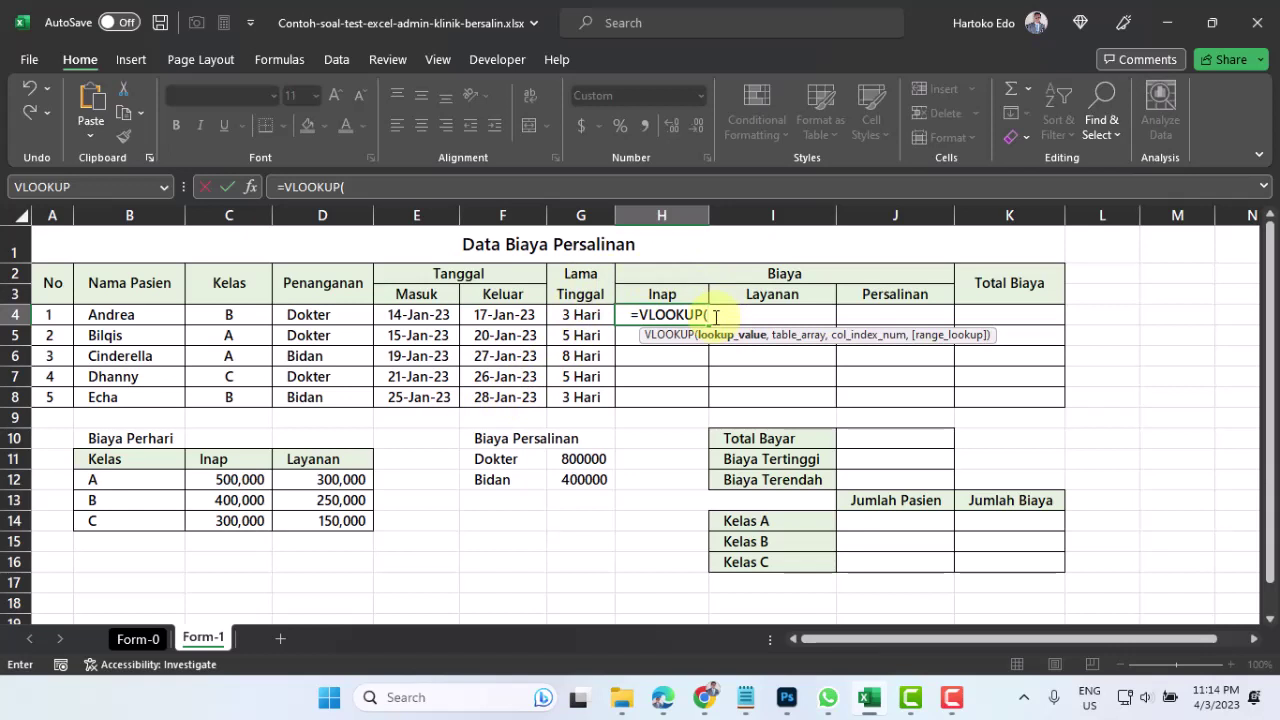
Build =VLOOKUP(C4,$B$11:$D$14,2,FALSE) in H4 against the locked Biaya Perhari table.
{"action": "left_click", "coordinate": [232, 317]}
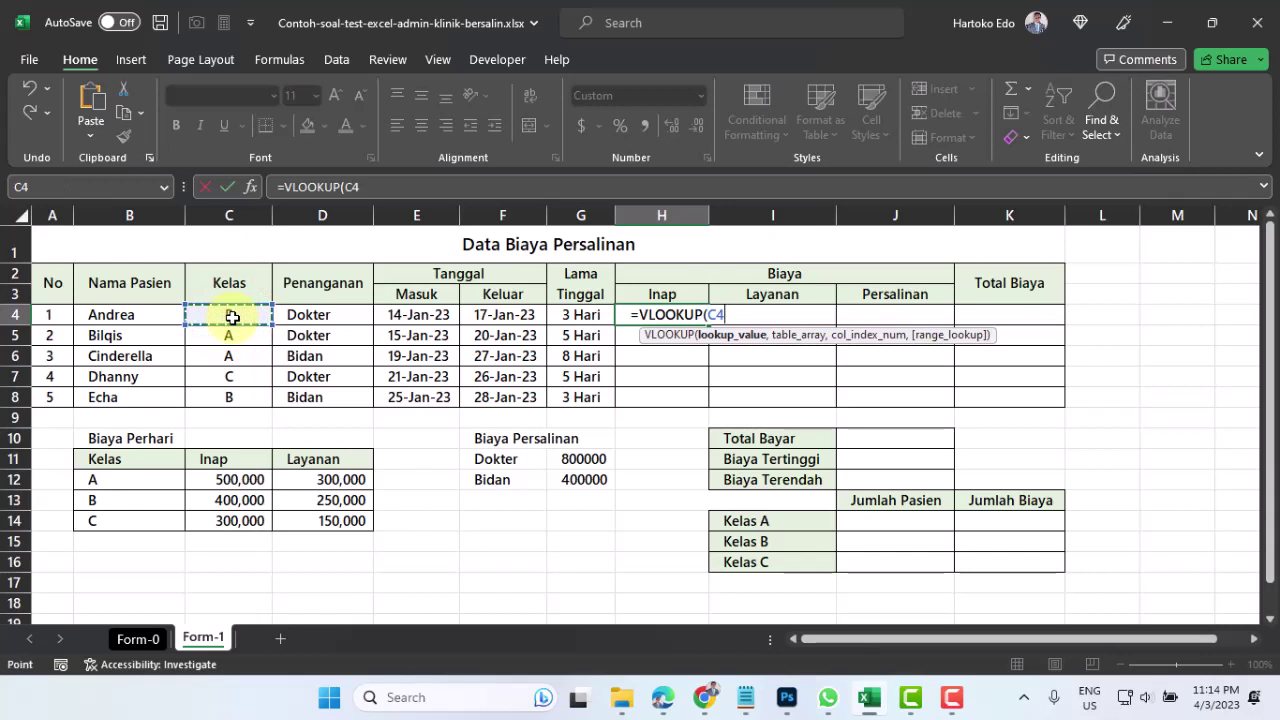
{"action": "type", "text": ","}
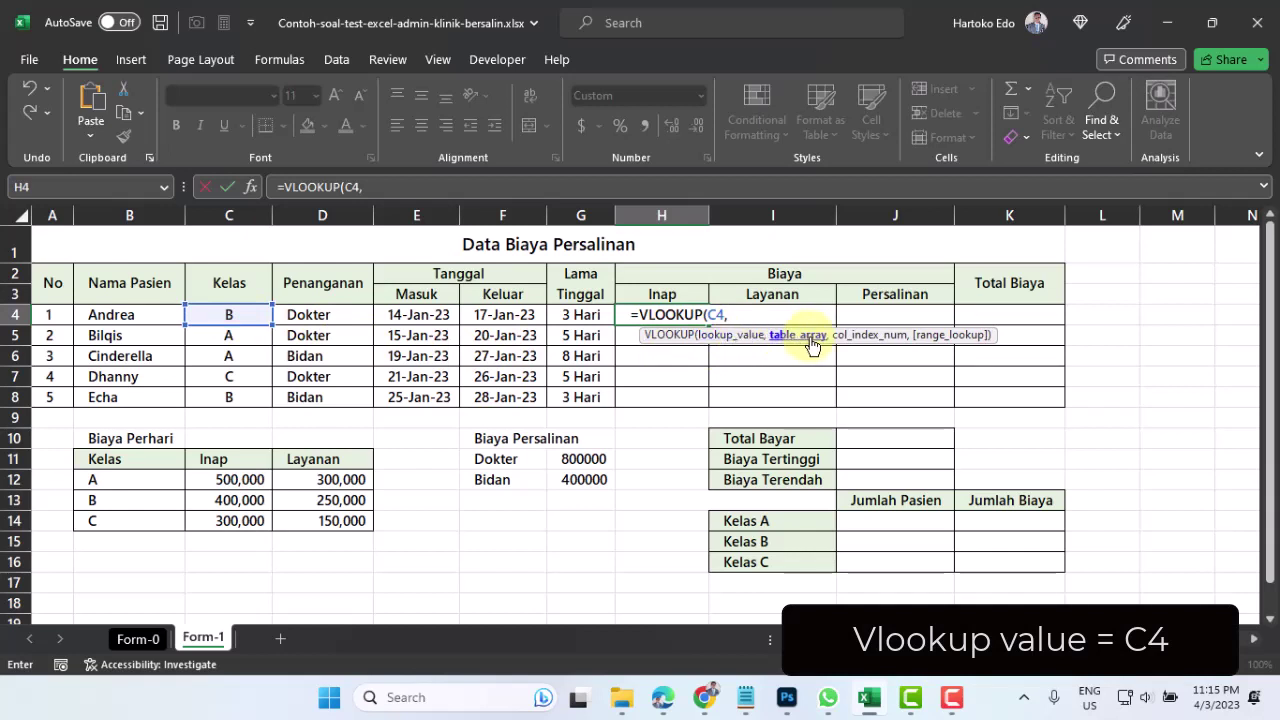
{"action": "left_click_drag", "start_coordinate": [100, 459], "coordinate": [330, 520]}
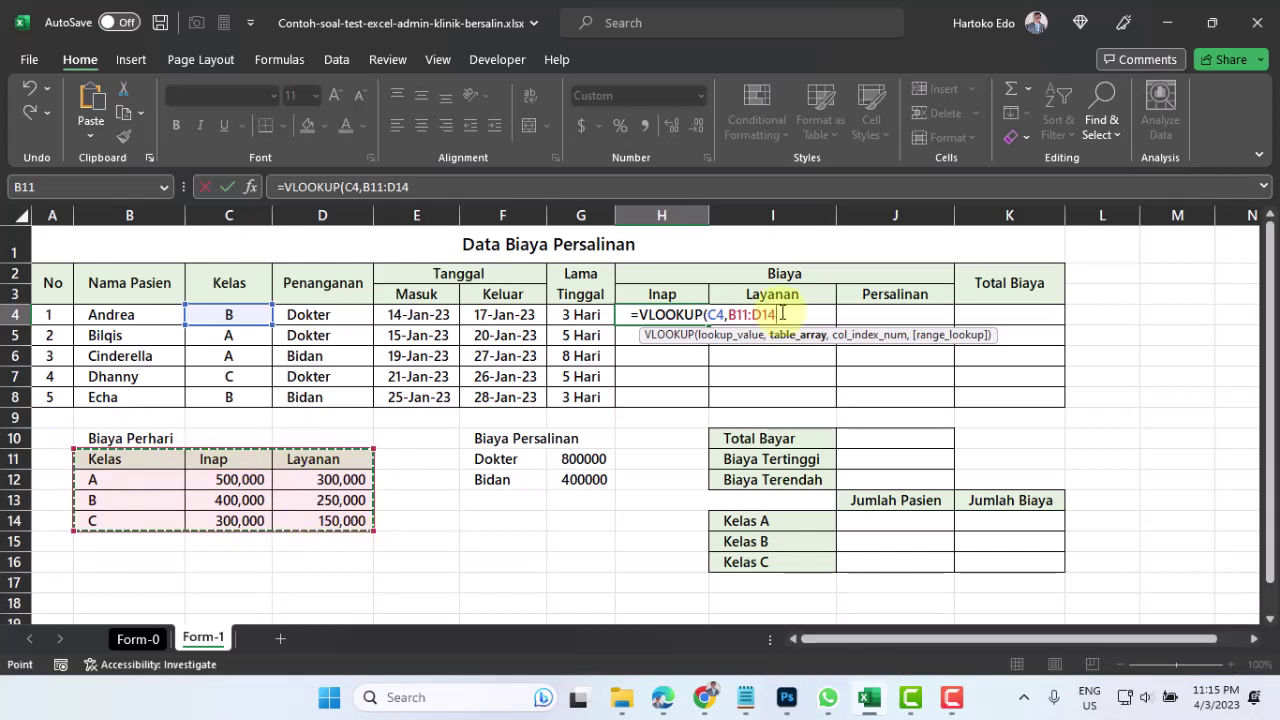
{"action": "key", "text": "F4"}
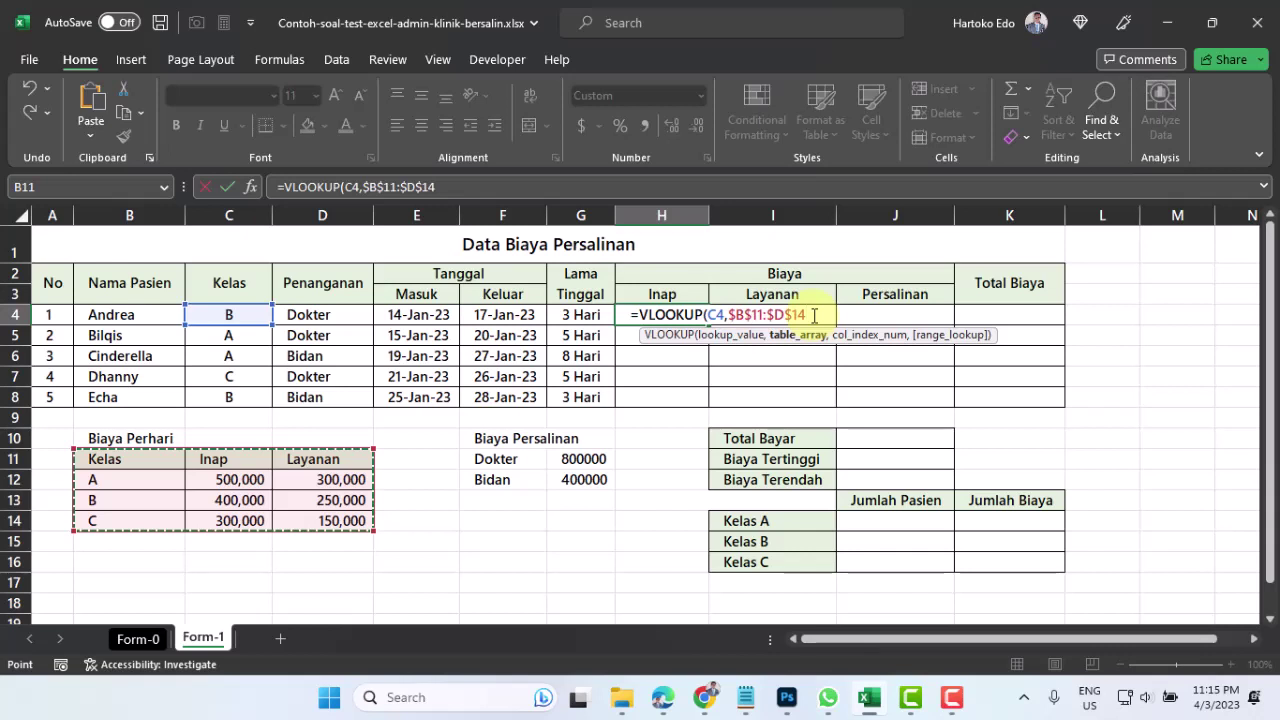
{"action": "type", "text": ","}
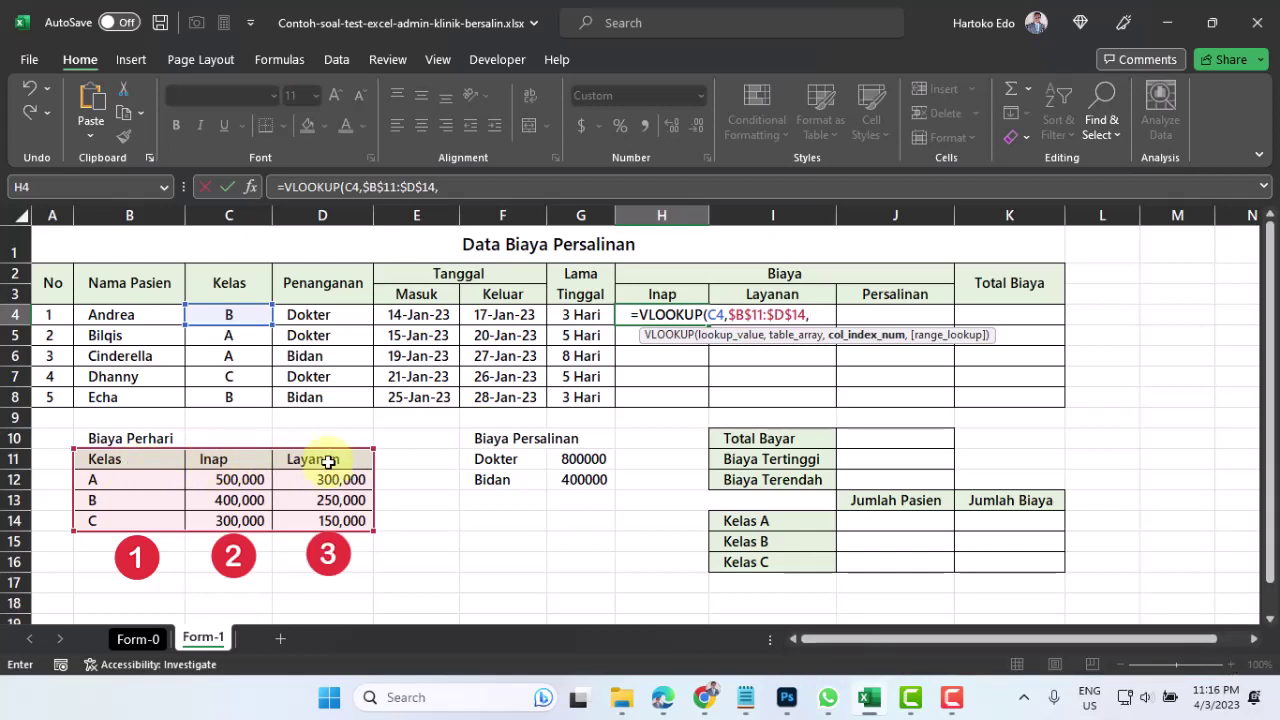
{"action": "type", "text": "2"}
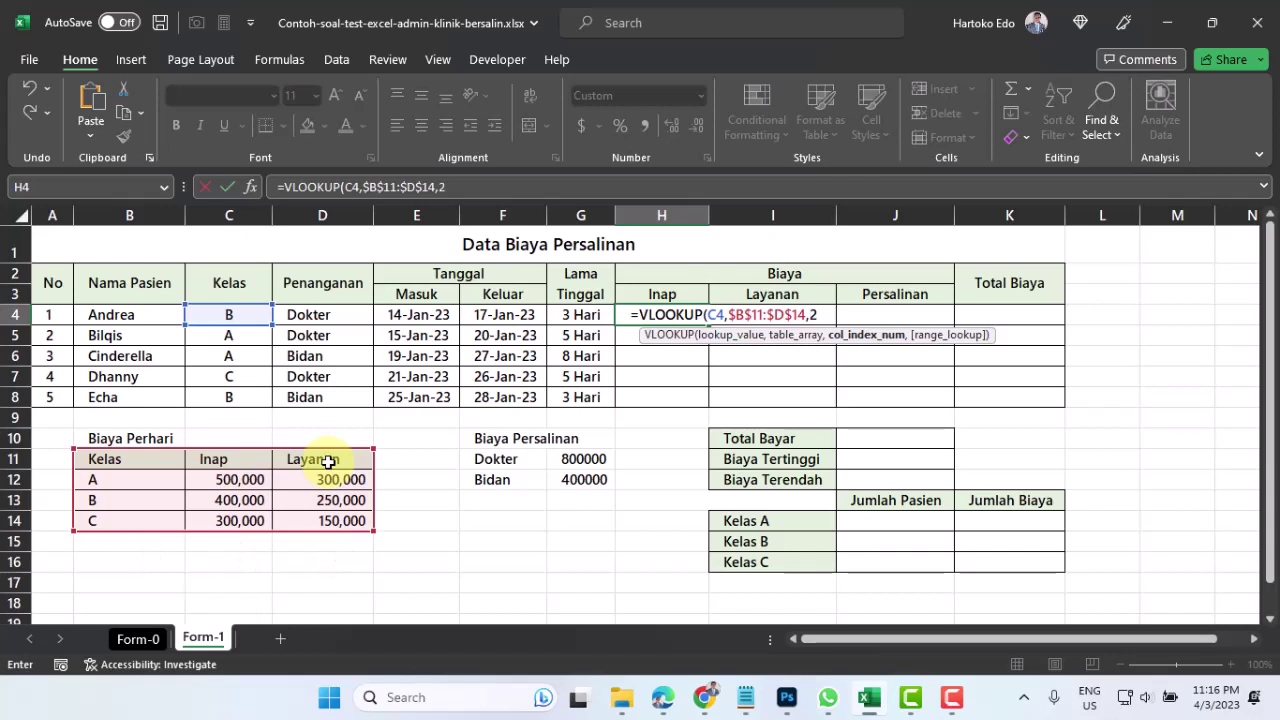
{"action": "type", "text": ","}
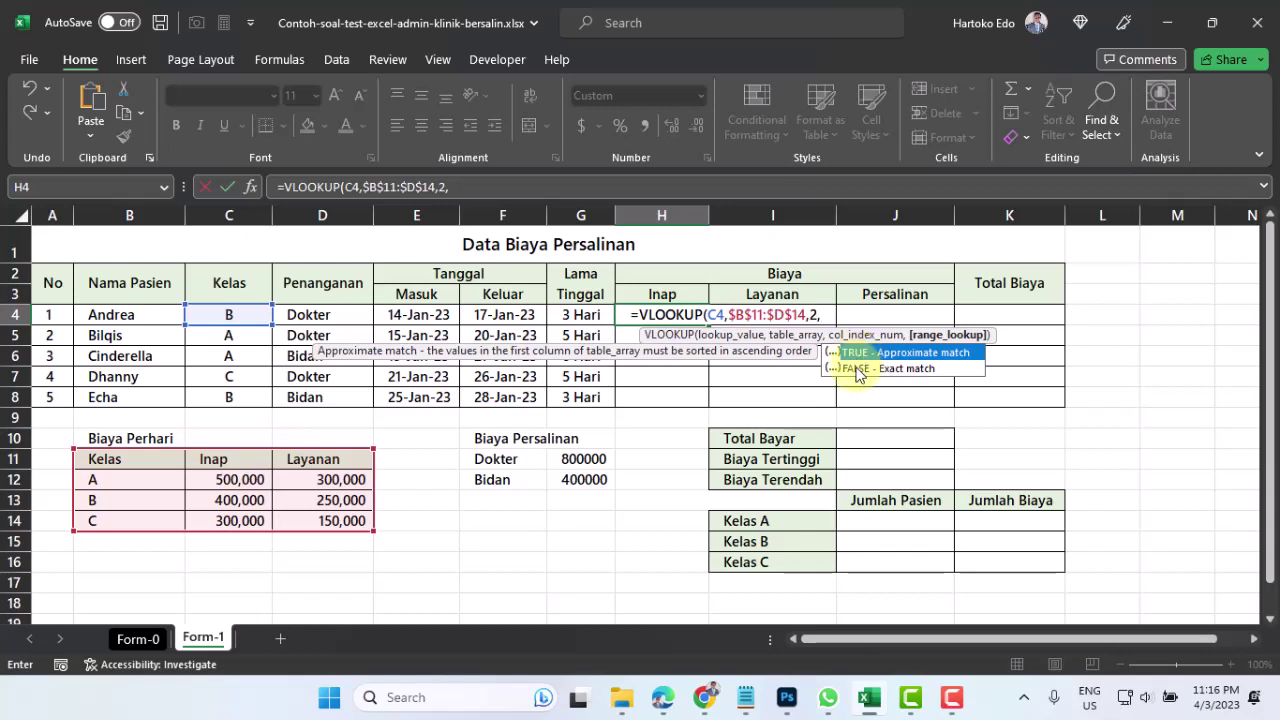
{"action": "double_click", "coordinate": [856, 370]}
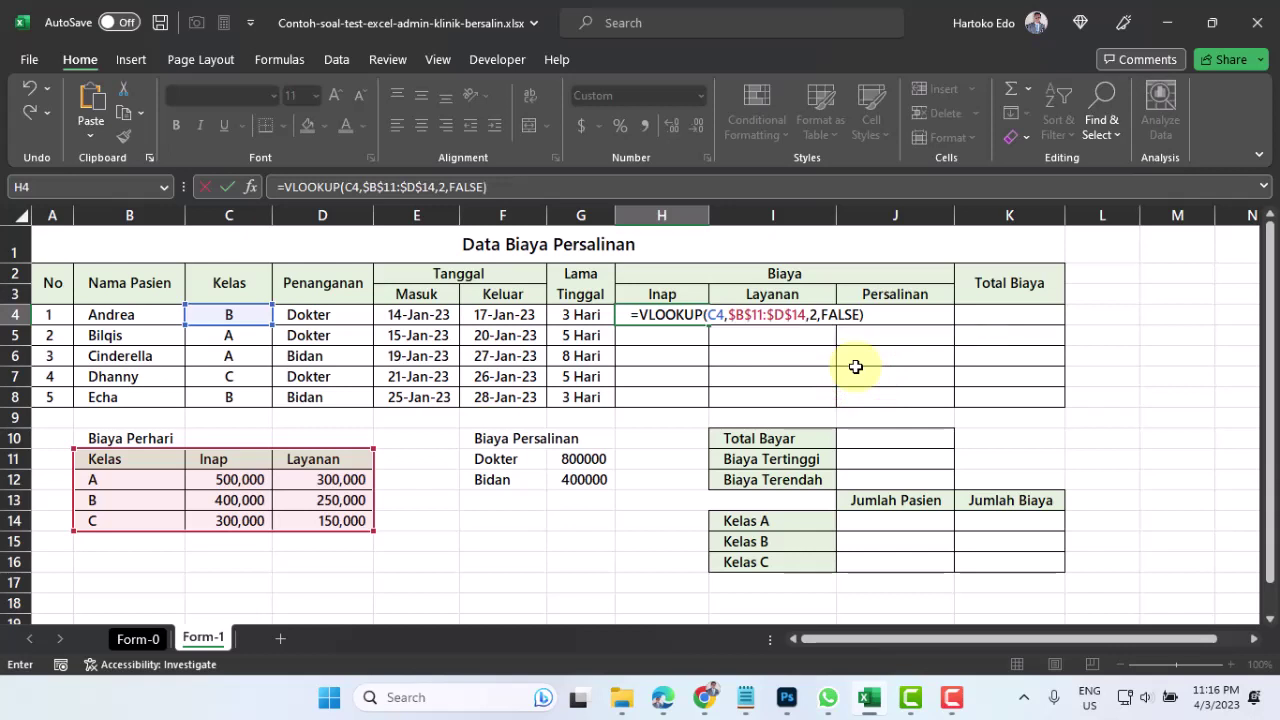
Commit the lookup and extend H4 to multiply the Inap rate by G4, giving 1,200,000.
{"action": "key", "text": "Return"}
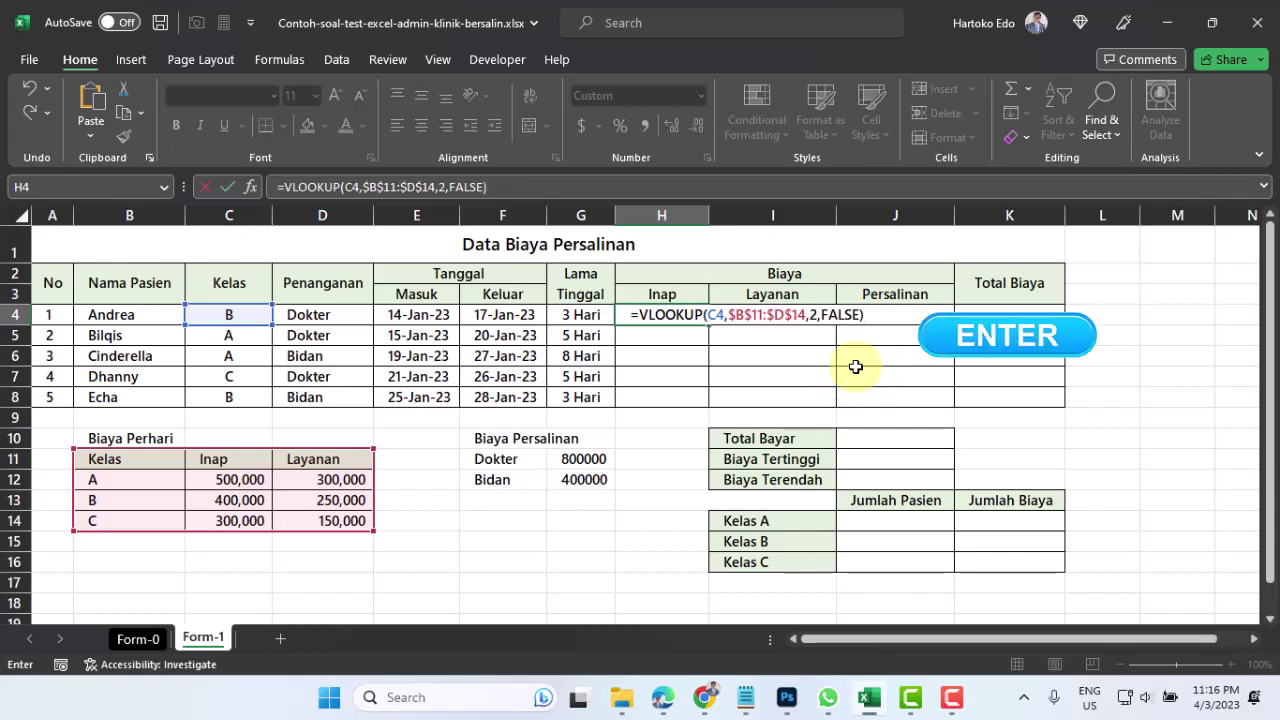
{"action": "left_click", "coordinate": [661, 315]}
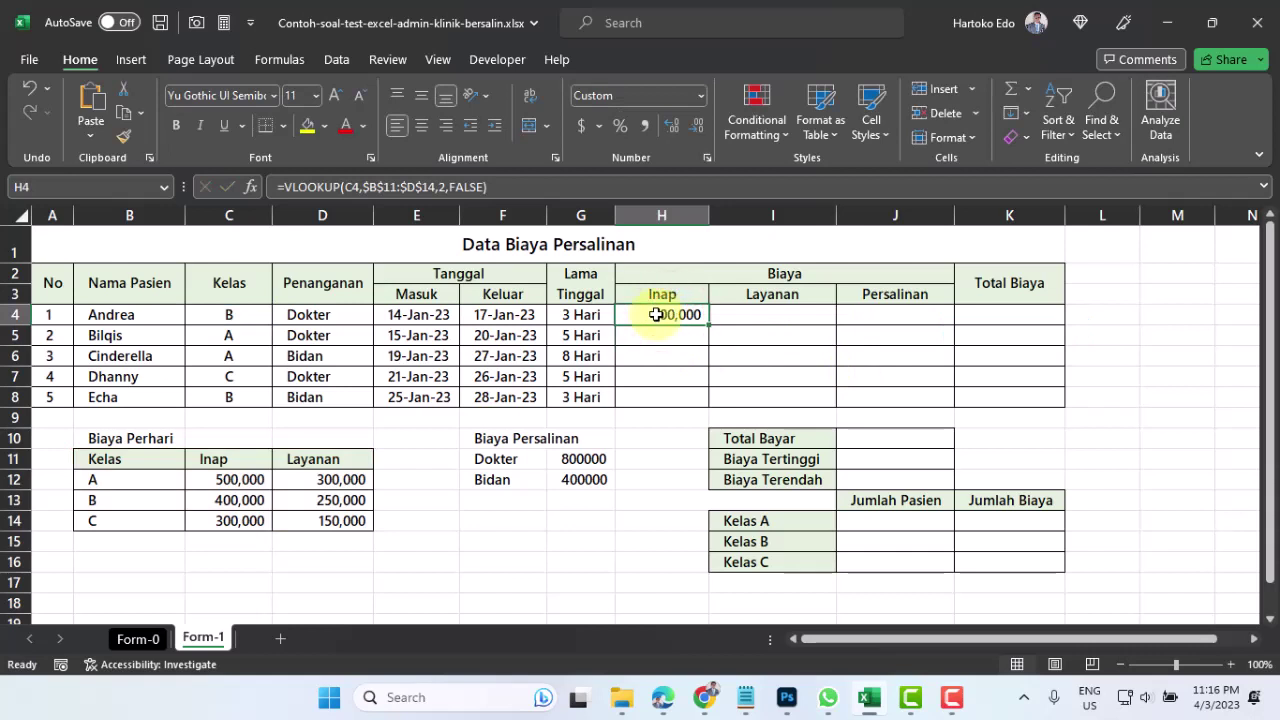
{"action": "left_click", "coordinate": [508, 187]}
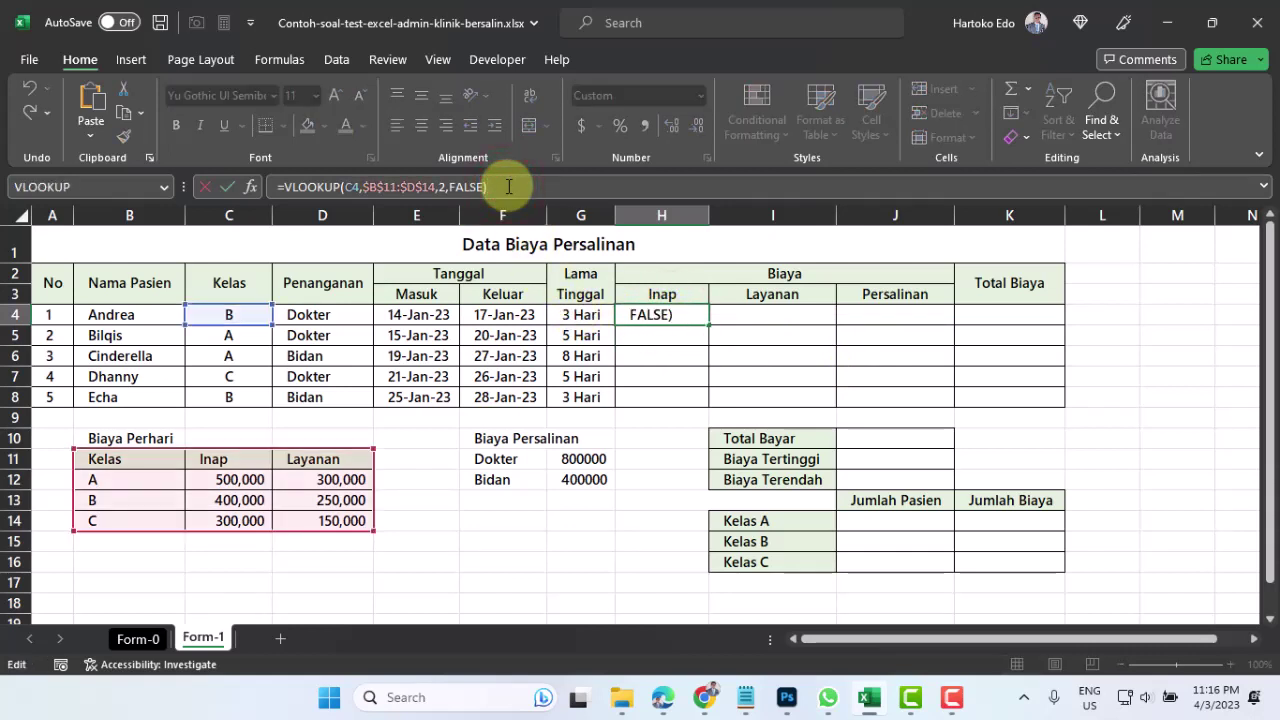
{"action": "type", "text": "*"}
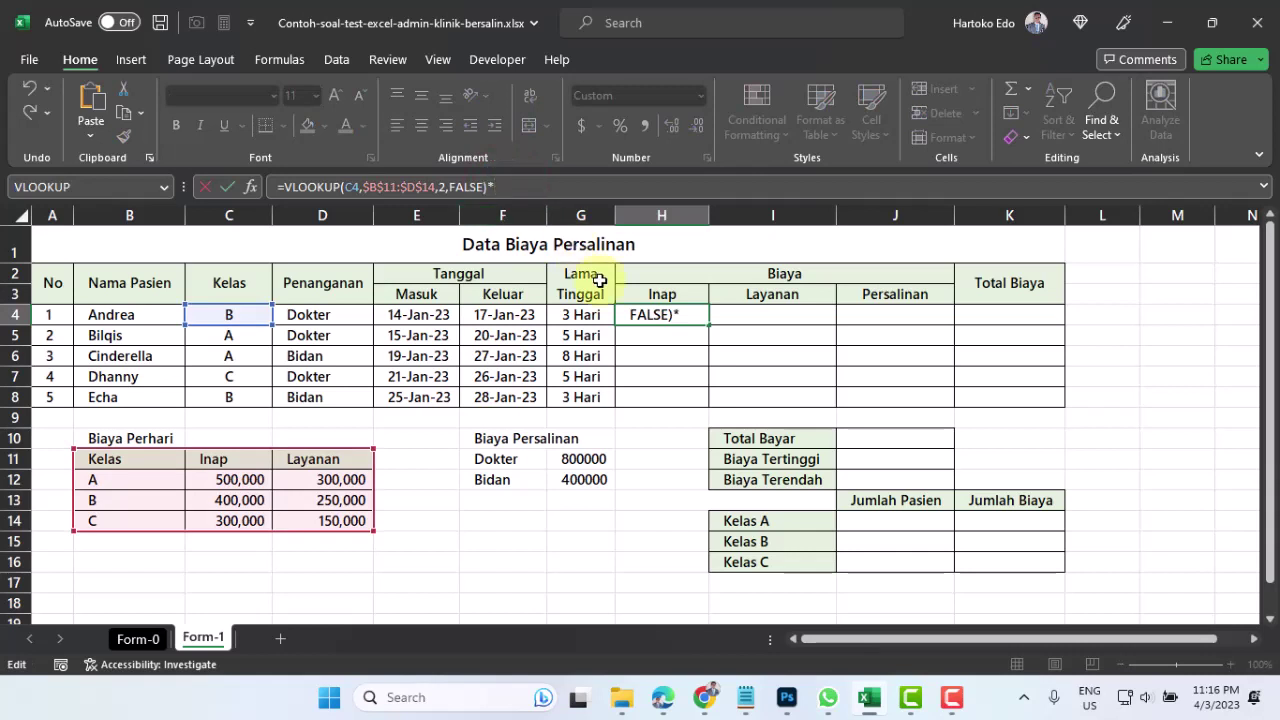
{"action": "left_click", "coordinate": [580, 315]}
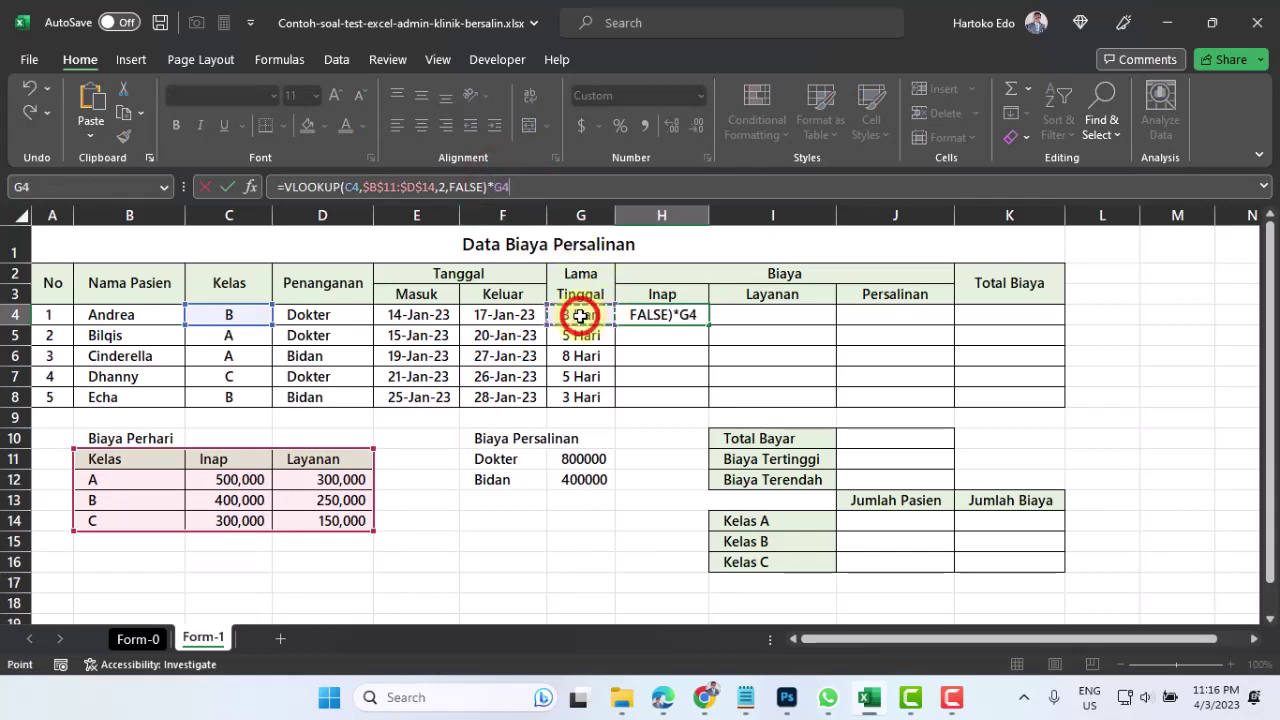
{"action": "key", "text": "Return"}
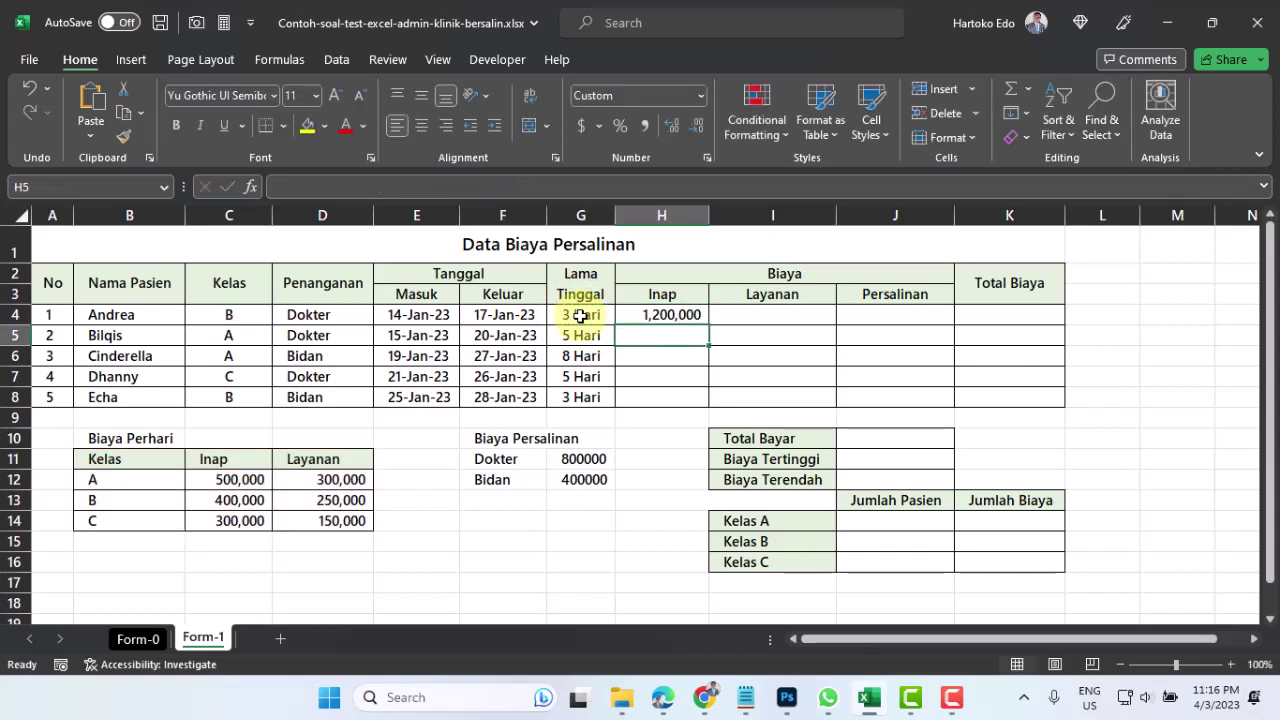
{"action": "left_click", "coordinate": [662, 314]}
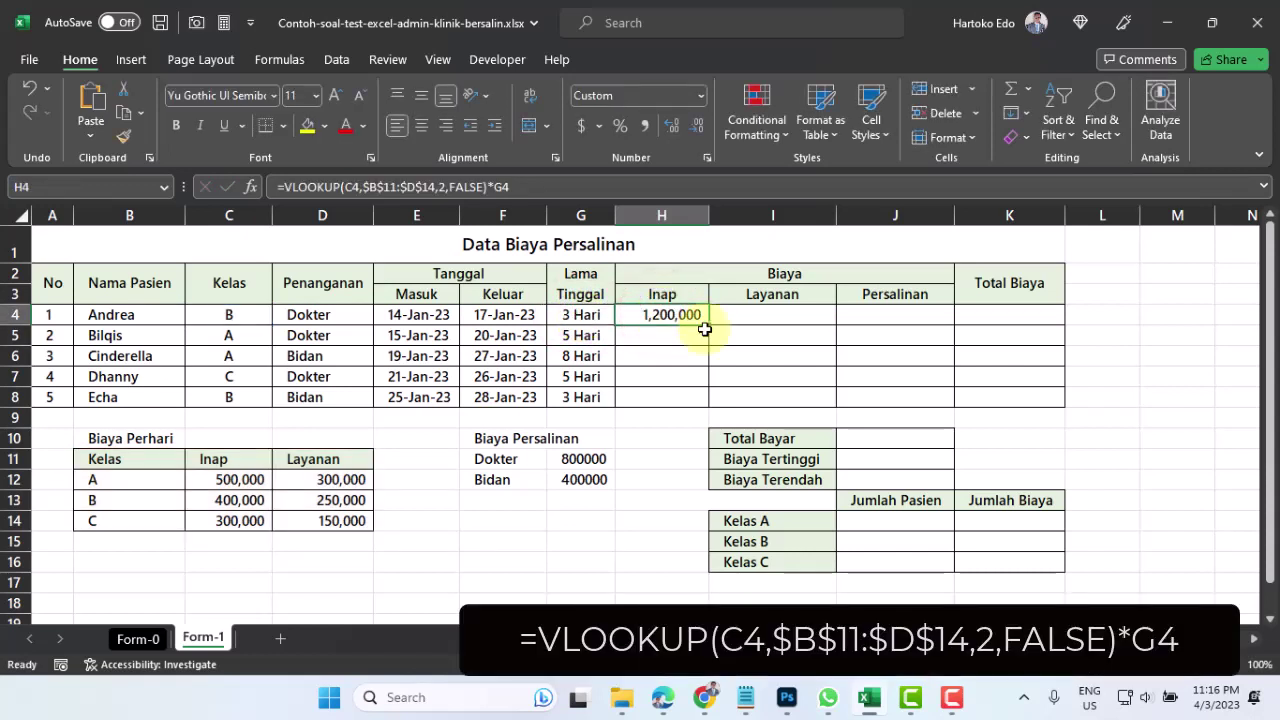
Fill the Inap formula down to H8 and verify rows 5 and 6 against Kelas, rate and days.
{"action": "double_click", "coordinate": [709, 324]}
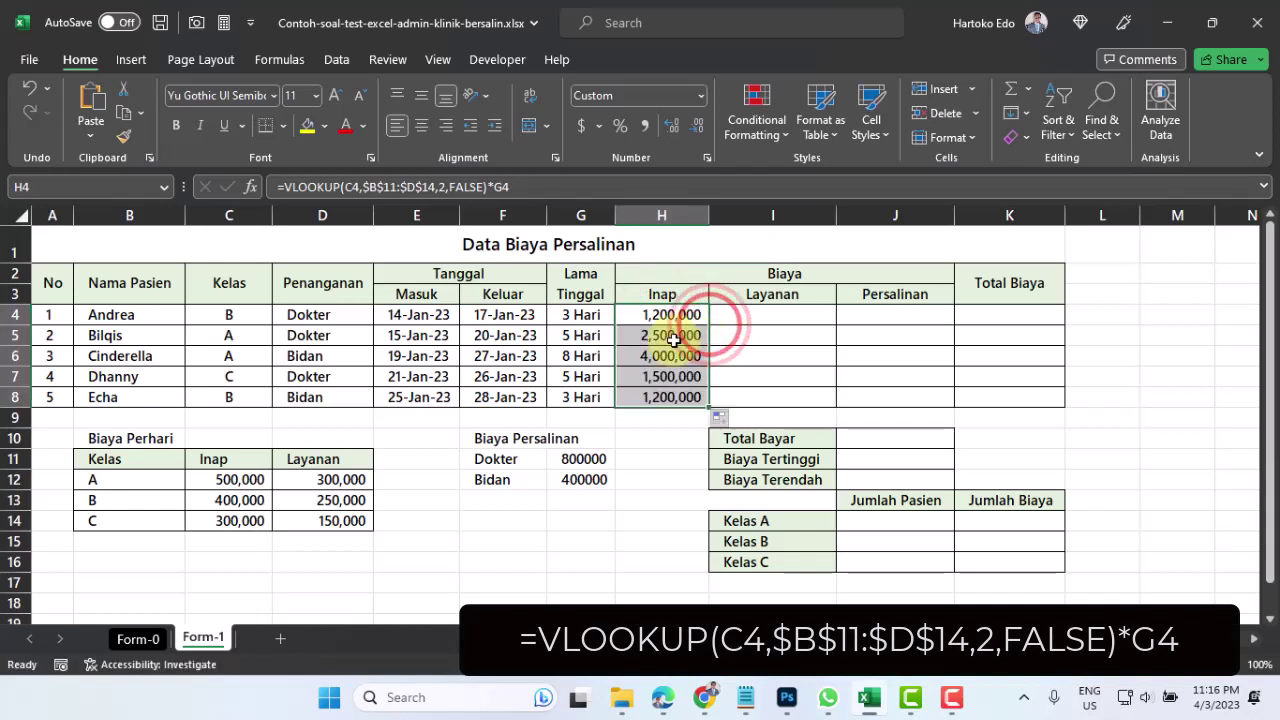
{"action": "left_click", "coordinate": [670, 340]}
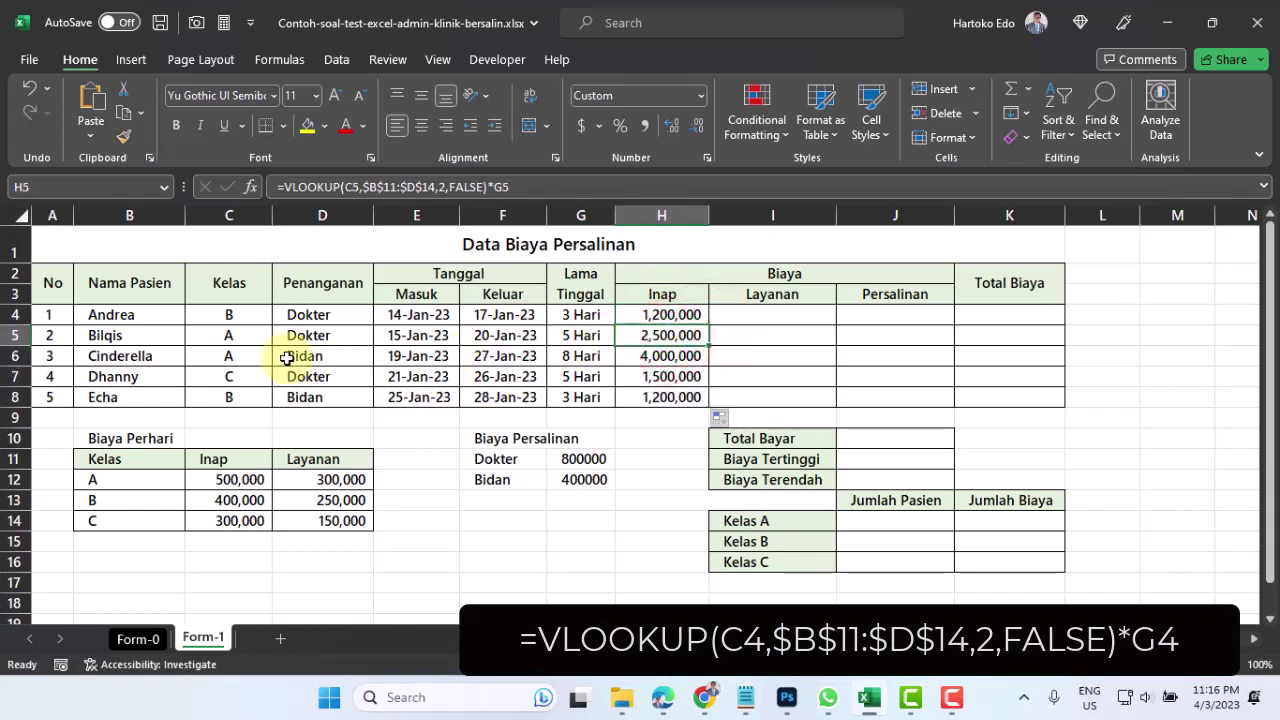
{"action": "left_click", "coordinate": [230, 337]}
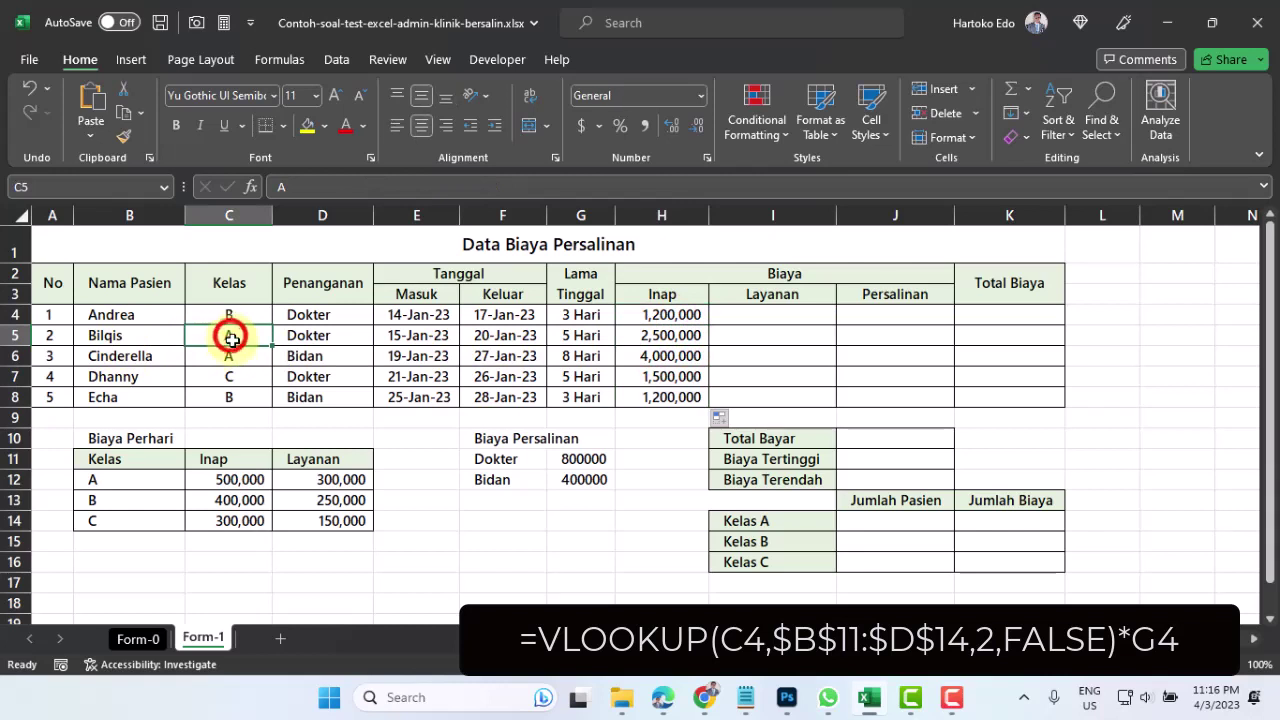
{"action": "left_click", "coordinate": [232, 481]}
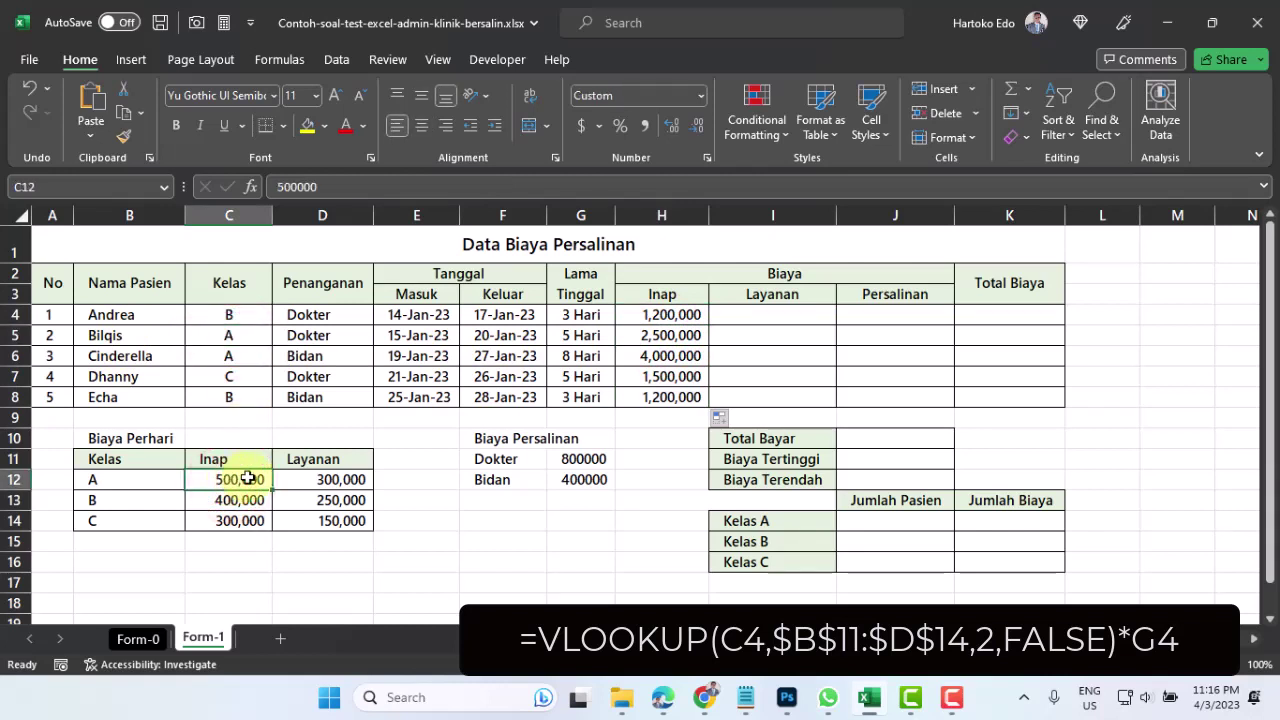
{"action": "left_click", "coordinate": [578, 336]}
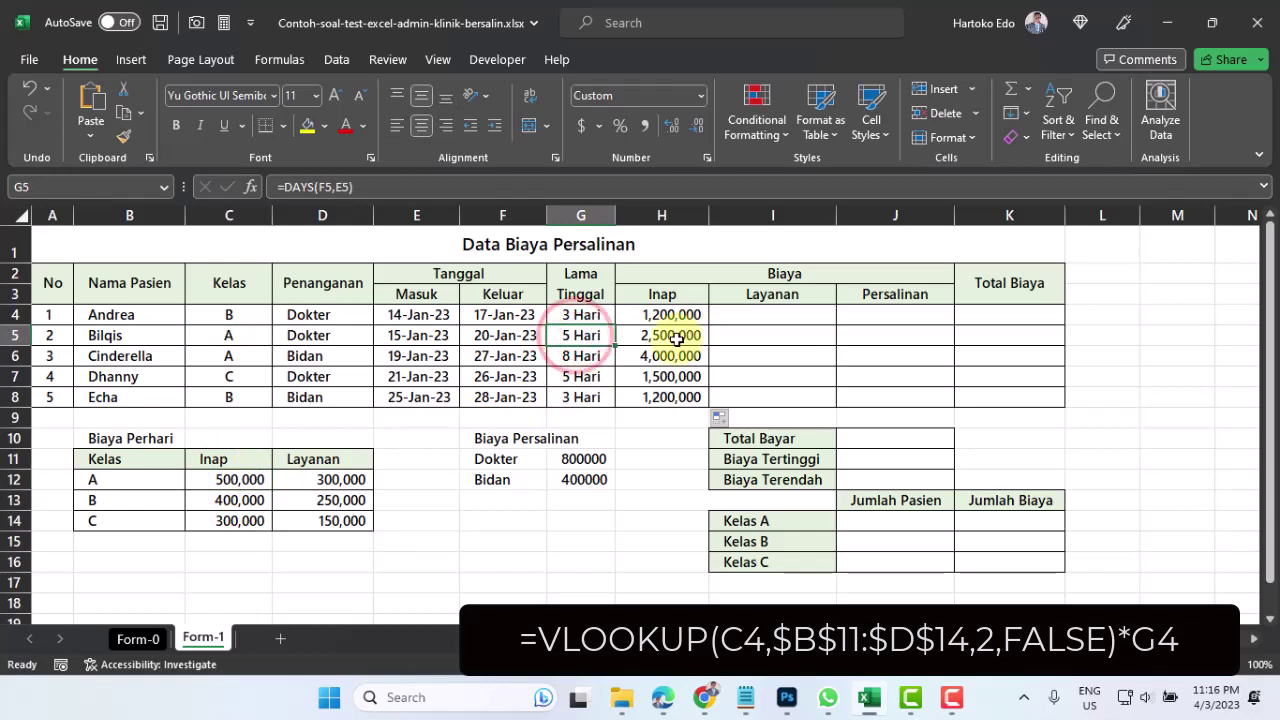
{"action": "left_click", "coordinate": [676, 338]}
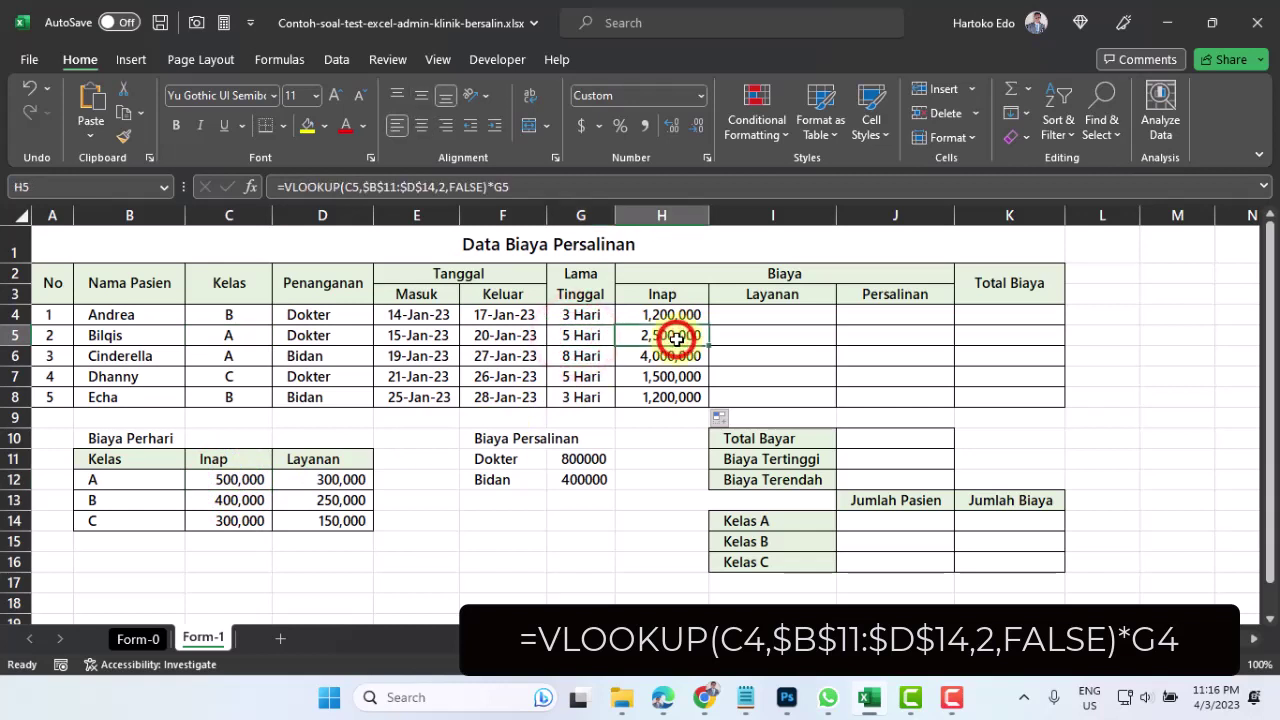
{"action": "left_click", "coordinate": [231, 357]}
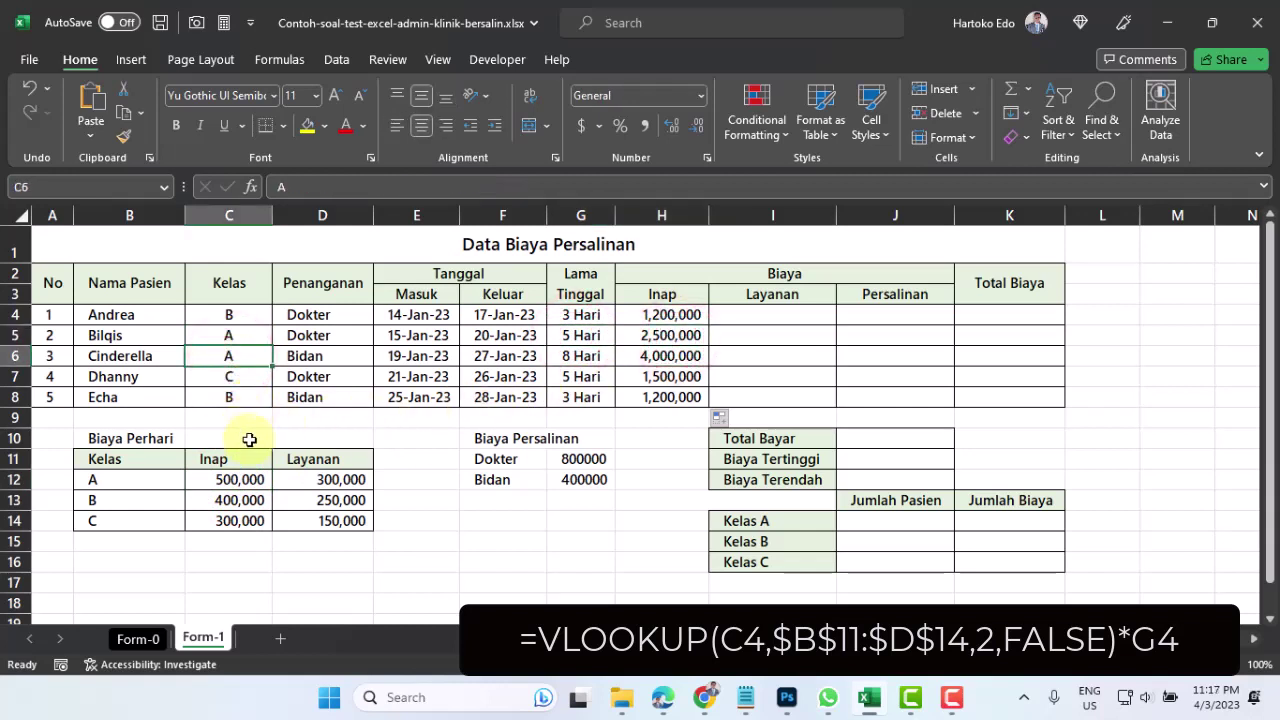
{"action": "left_click", "coordinate": [665, 356]}
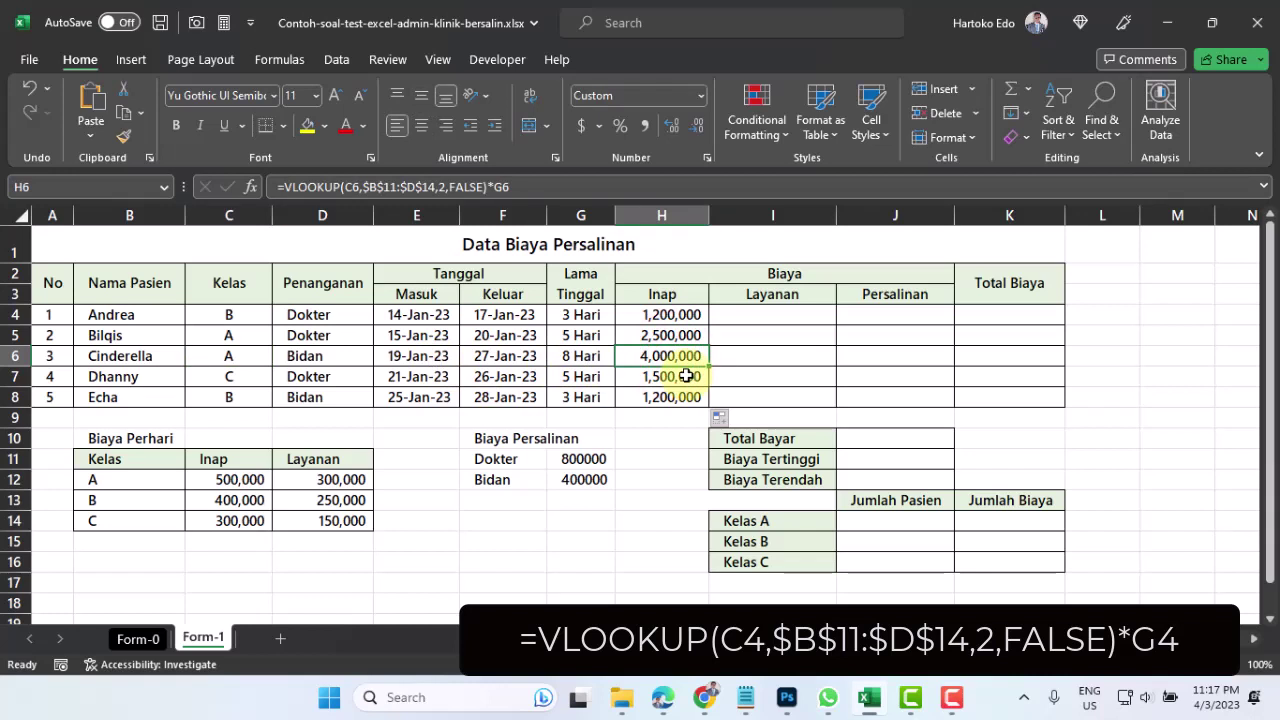
{"action": "left_click", "coordinate": [666, 315]}
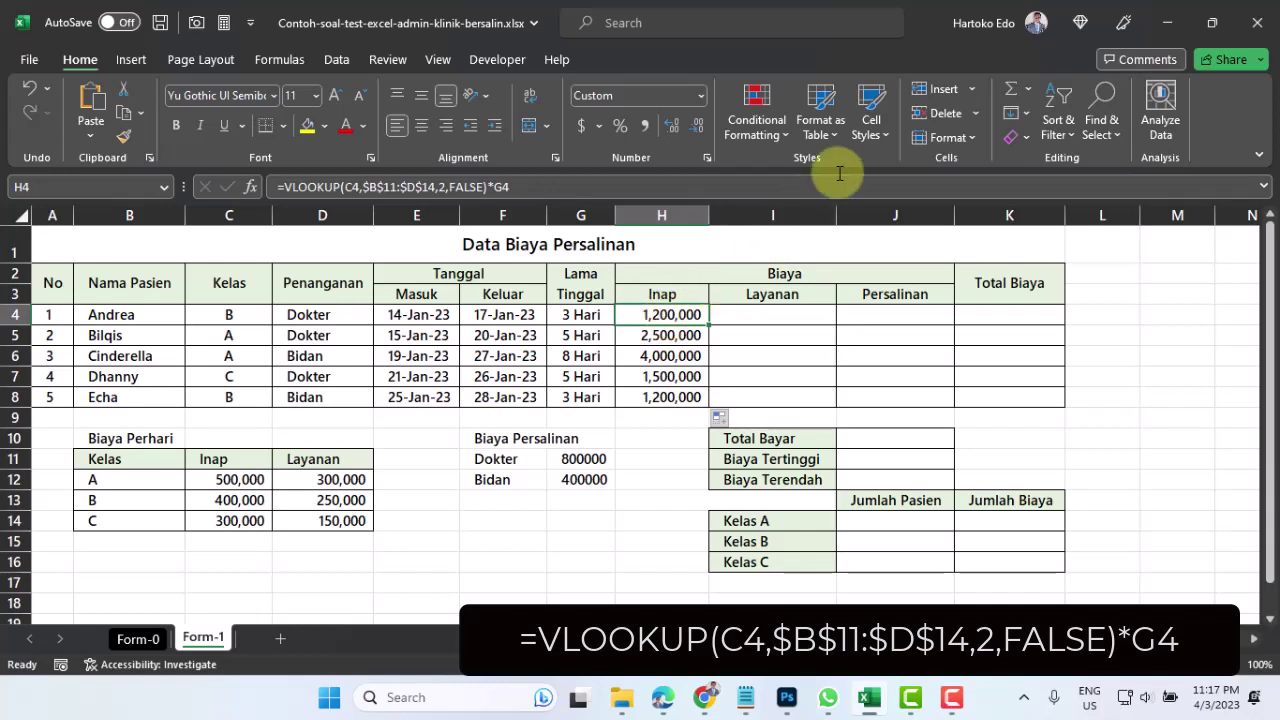
{"action": "left_click", "coordinate": [777, 317]}
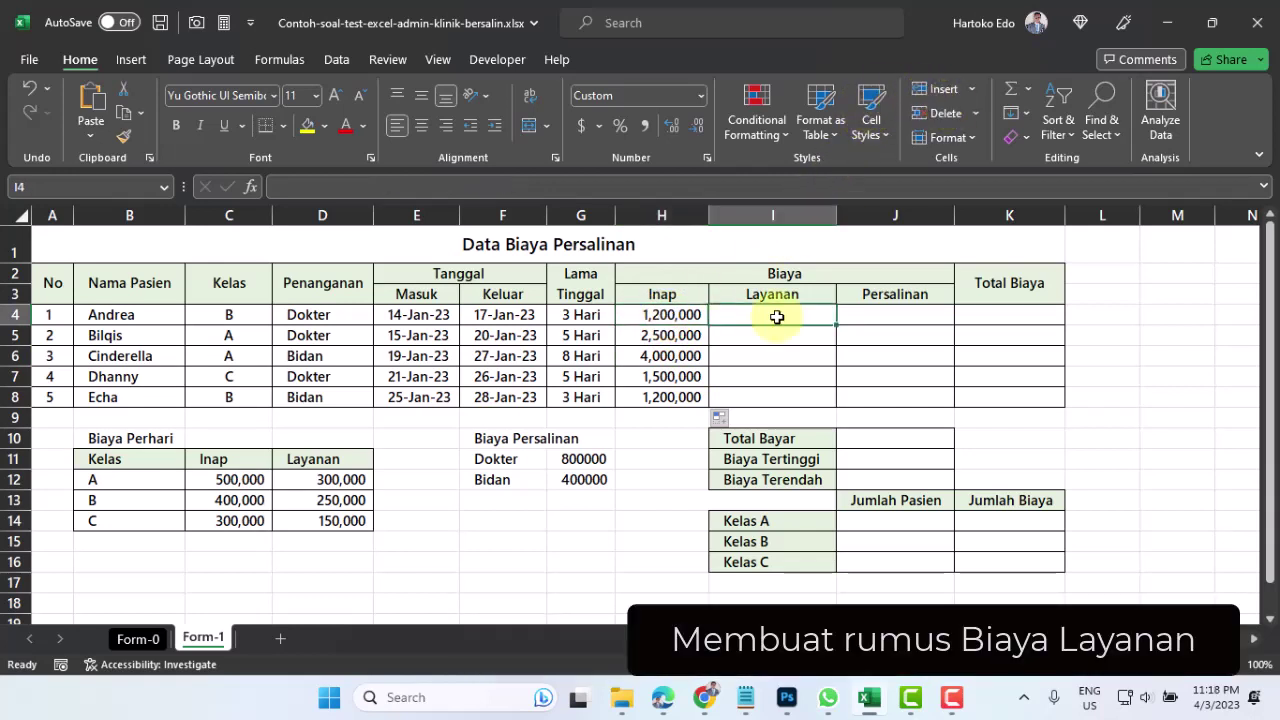
Enter =VLOOKUP(C4,$B$11:$D$14,3,FALSE)*G4 in I4 for the first Layanan cost, 750,000.
{"action": "left_click", "coordinate": [672, 316]}
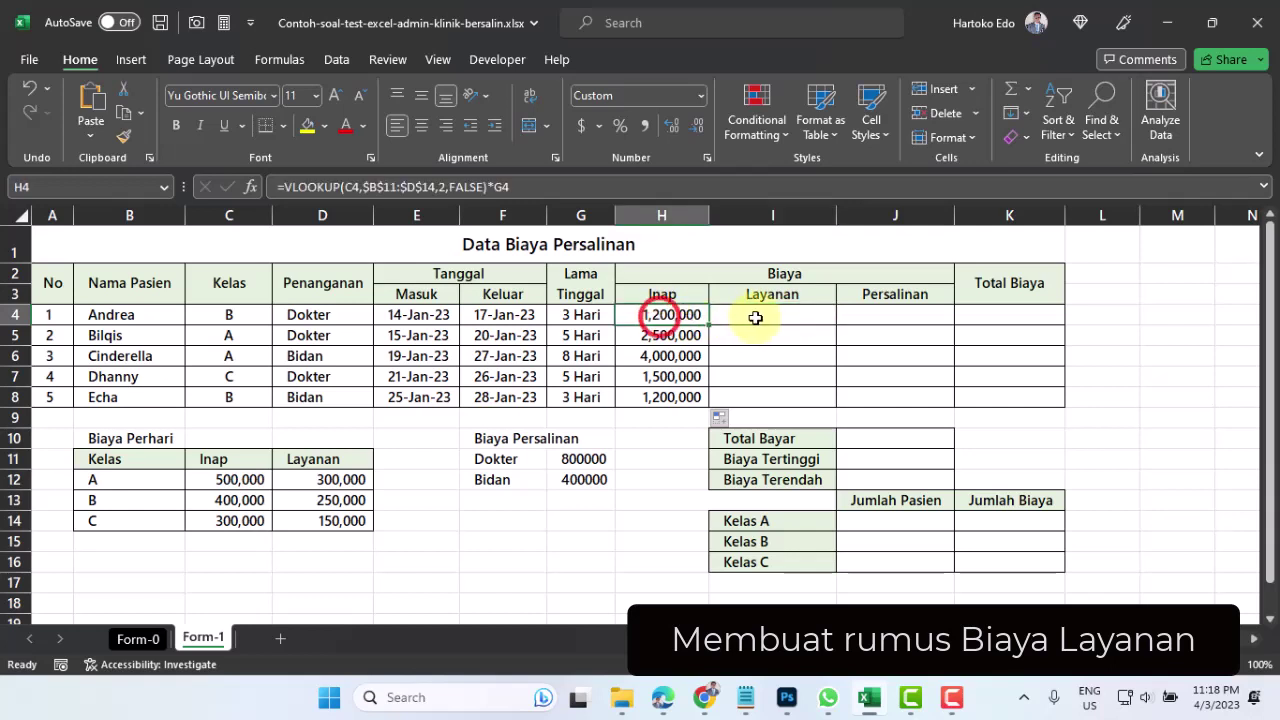
{"action": "left_click", "coordinate": [759, 317]}
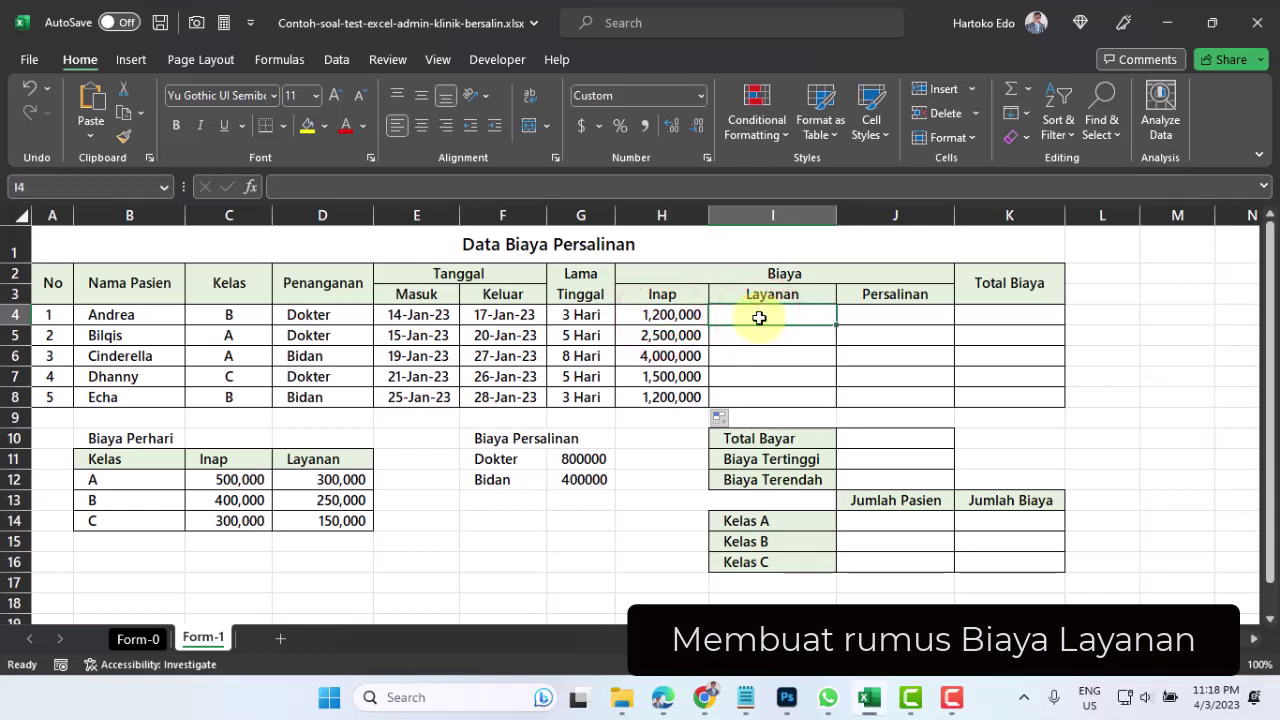
{"action": "type", "text": "=vloo"}
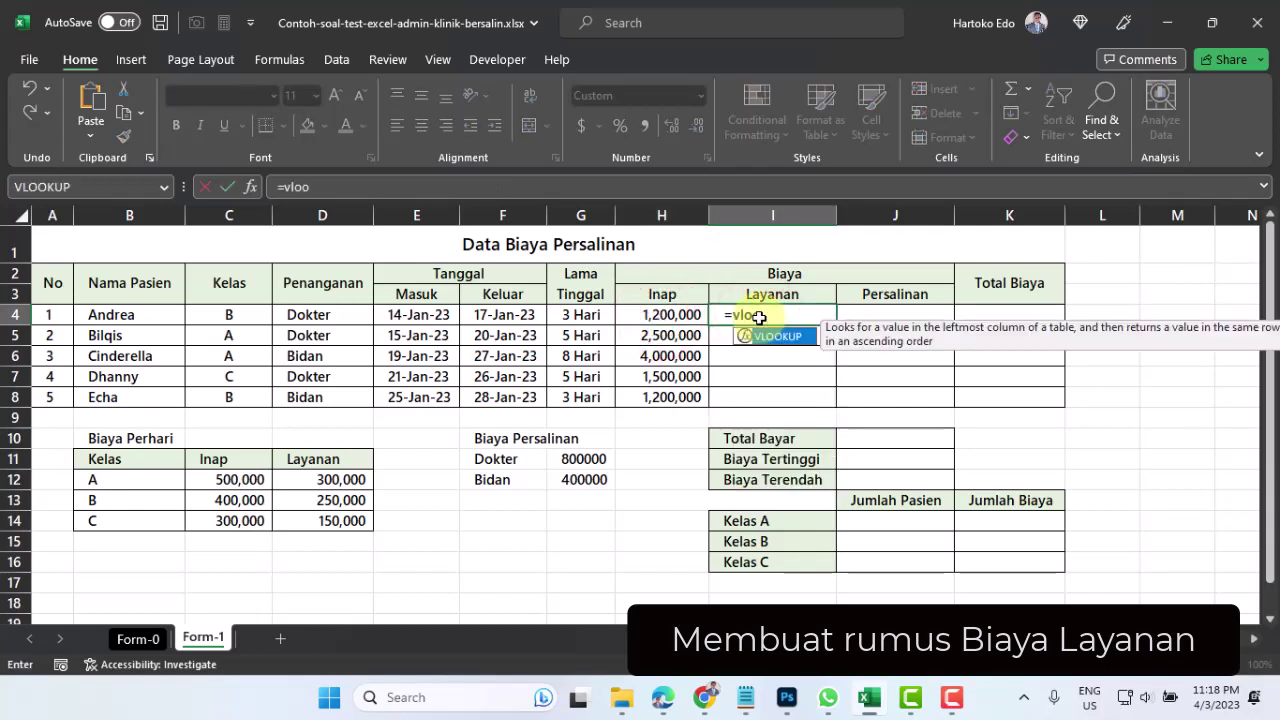
{"action": "double_click", "coordinate": [766, 335]}
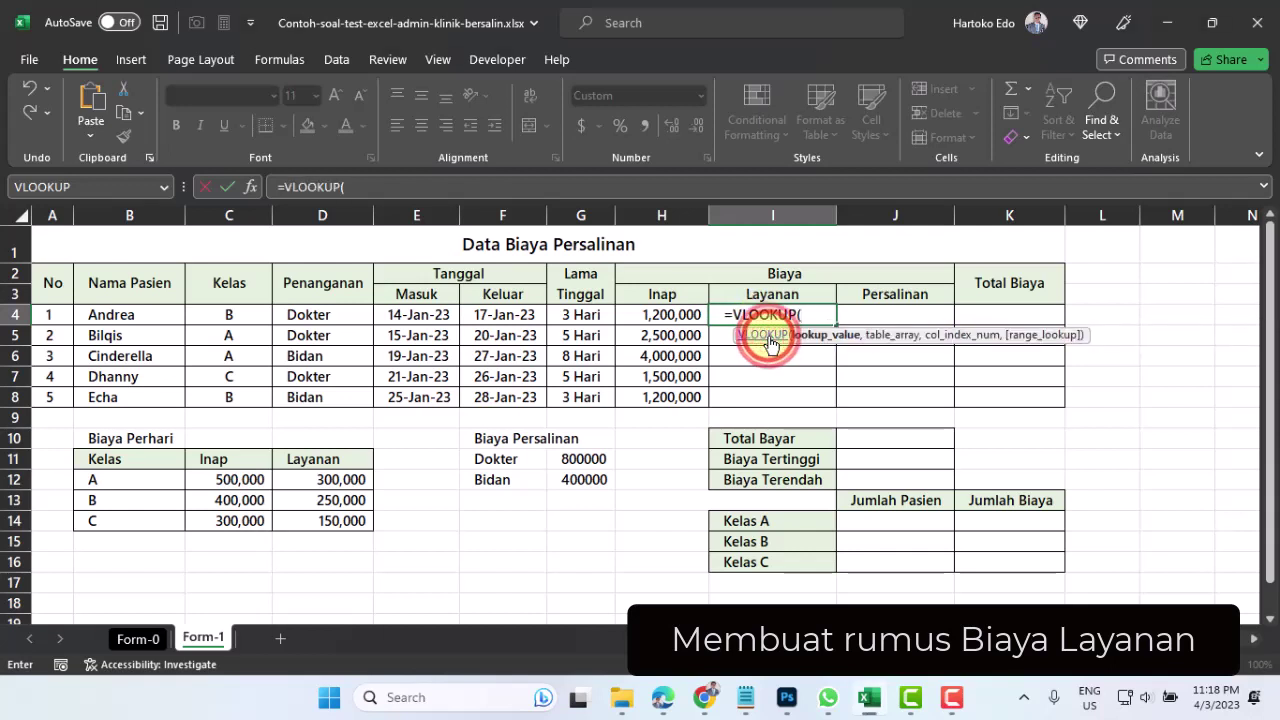
{"action": "left_click", "coordinate": [228, 316]}
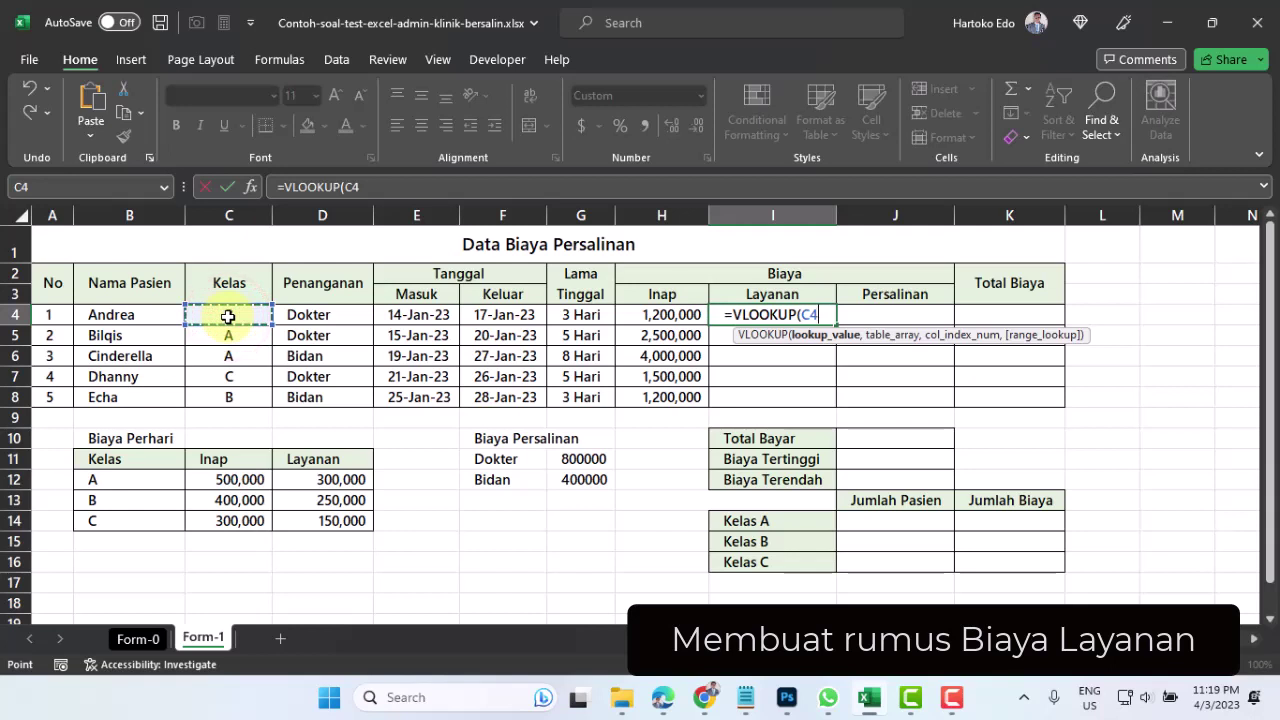
{"action": "type", "text": ","}
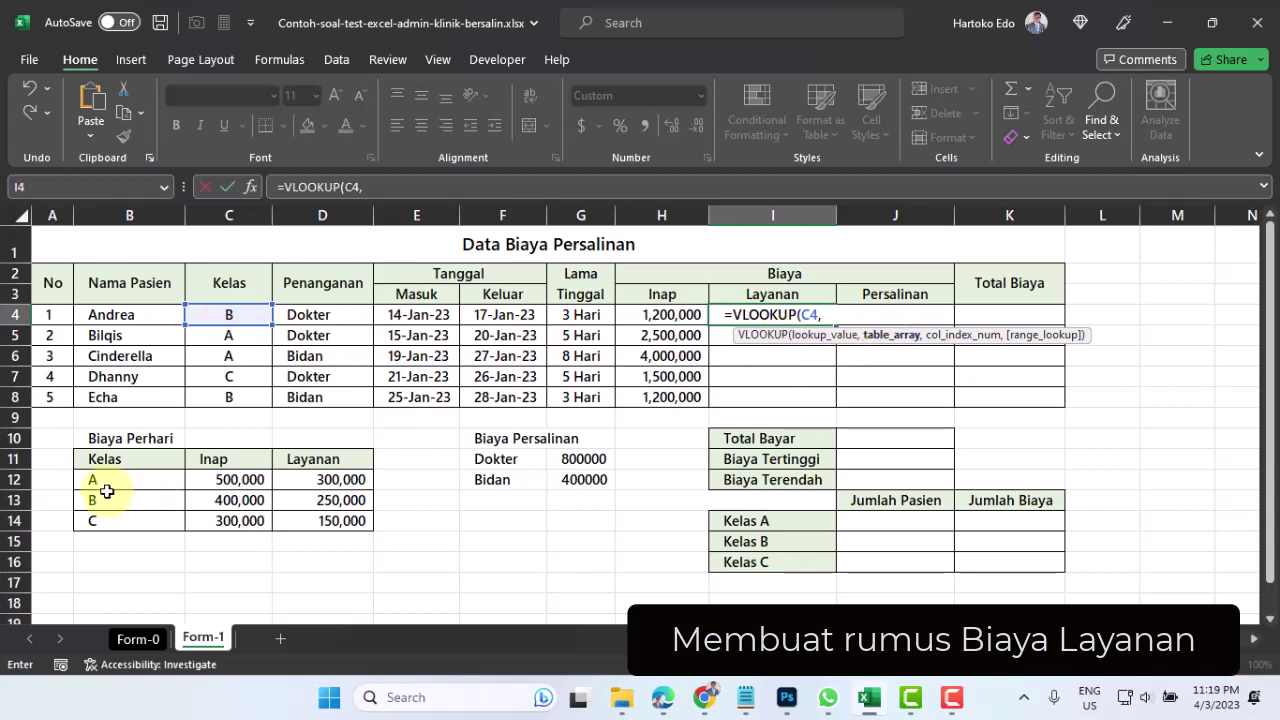
{"action": "mouse_move", "coordinate": [104, 460]}
{"action": "left_mouse_down"}
{"action": "mouse_move", "coordinate": [229, 471]}
{"action": "mouse_move", "coordinate": [318, 521]}
{"action": "left_mouse_up"}
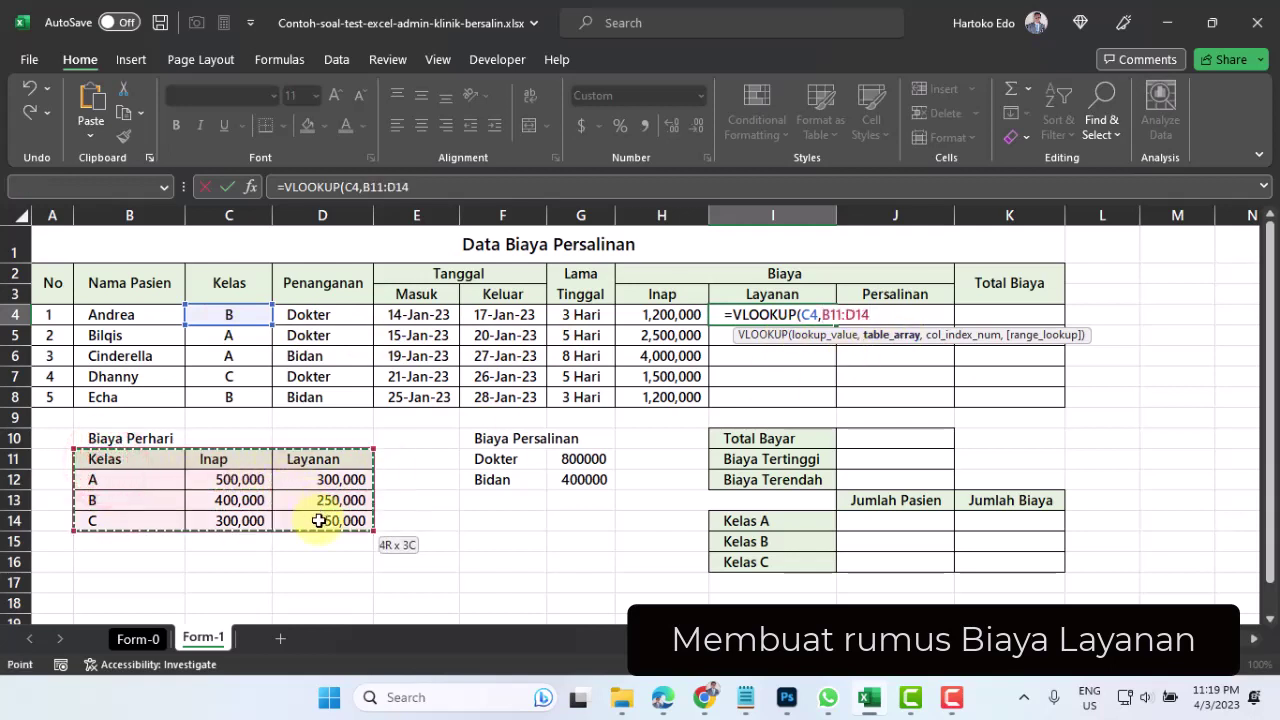
{"action": "key", "text": "F4"}
{"action": "type", "text": "$D$14,3"}
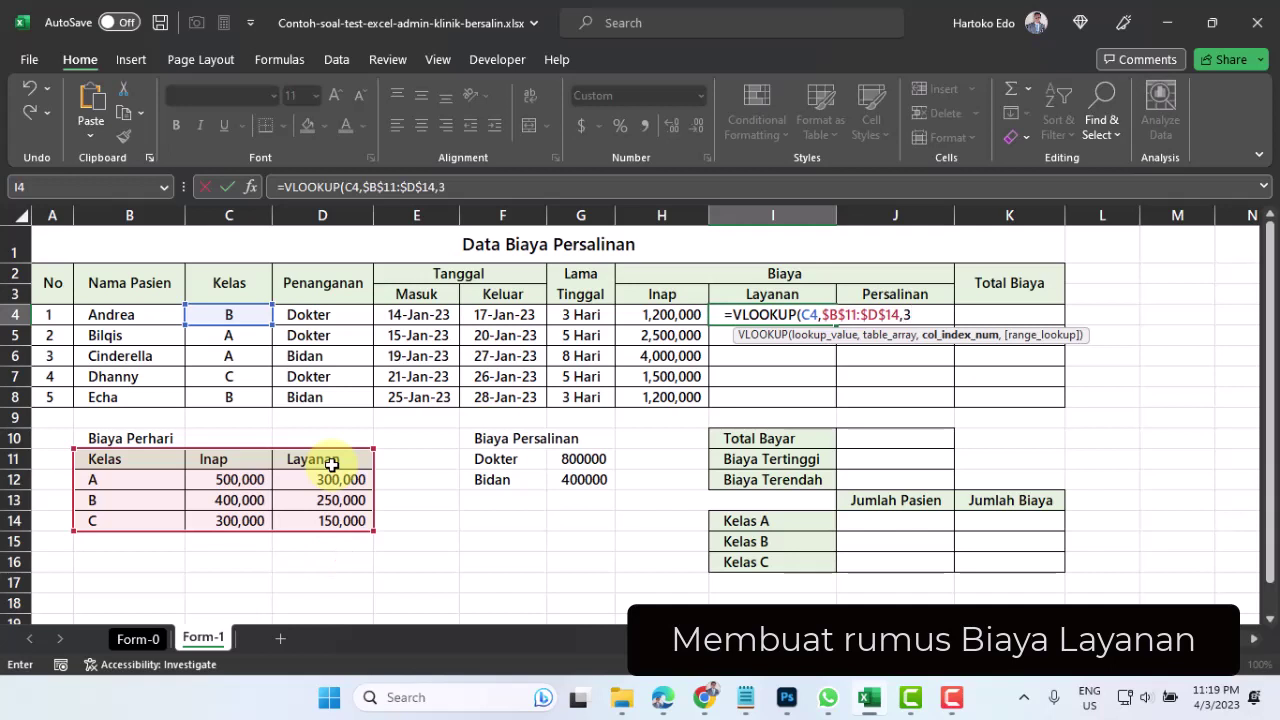
{"action": "type", "text": ",fal"}
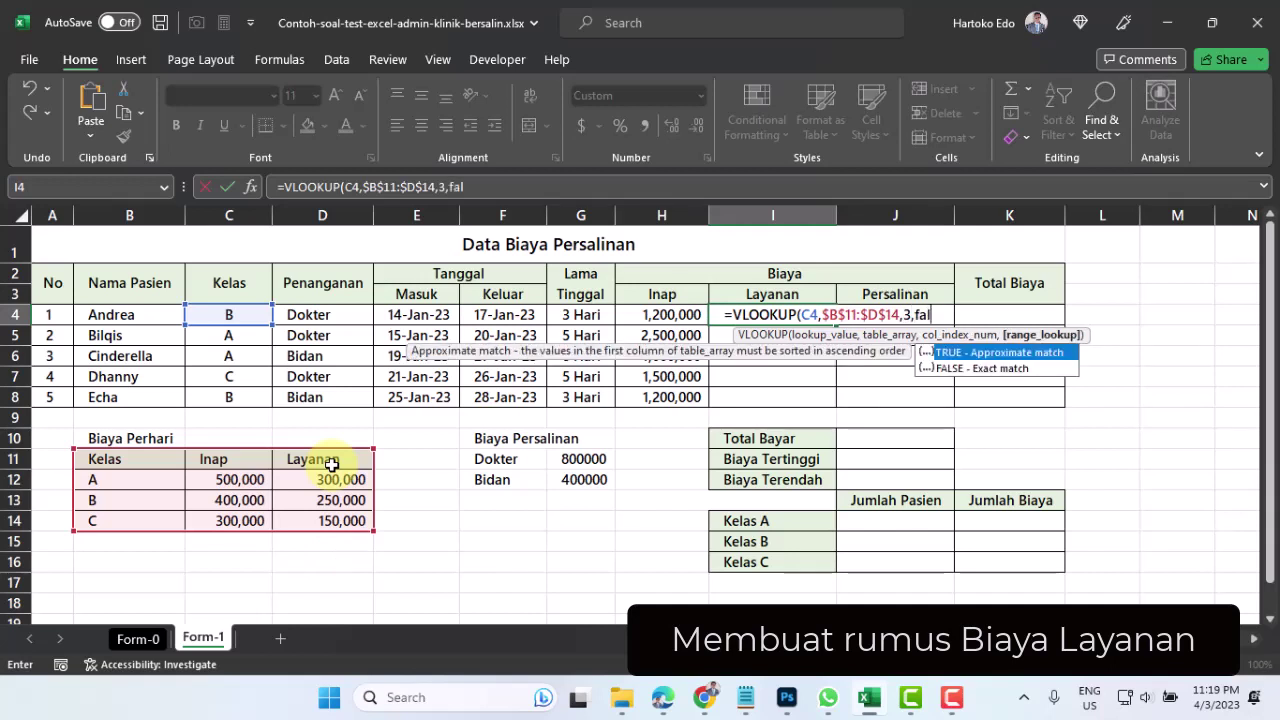
{"action": "type", "text": "se"}
{"action": "type", "text": ")*"}
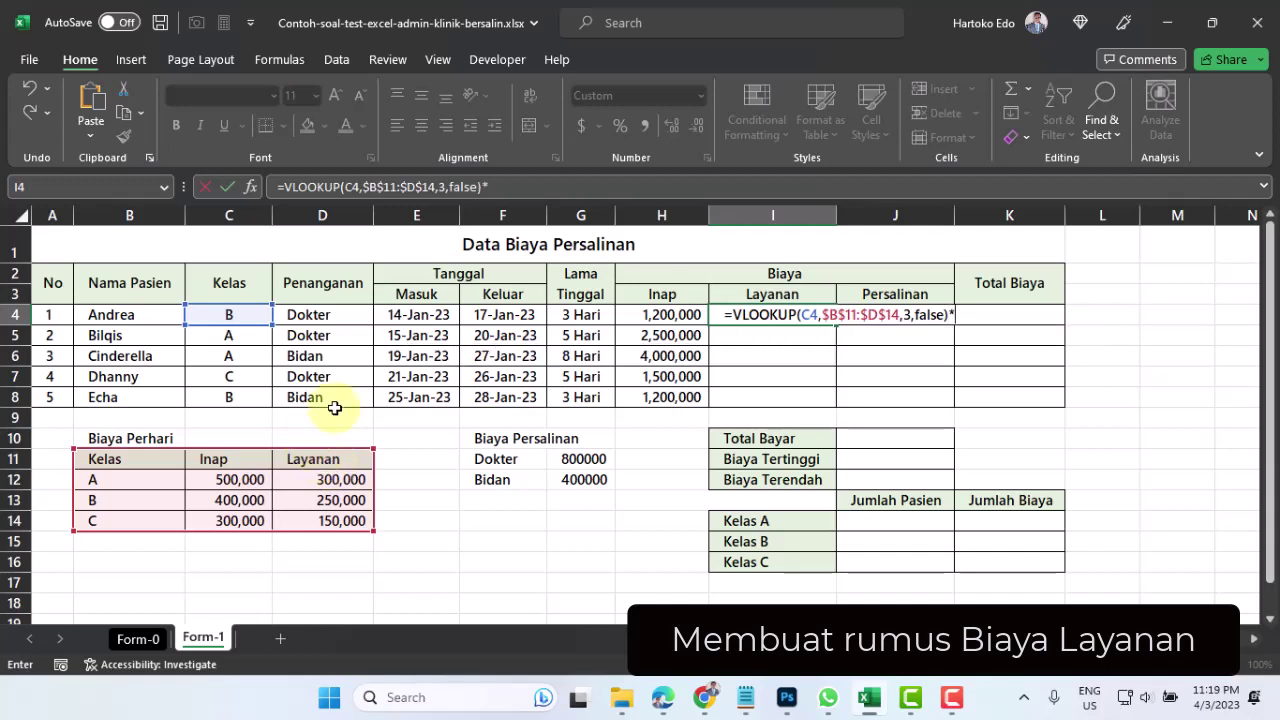
{"action": "left_click", "coordinate": [582, 315]}
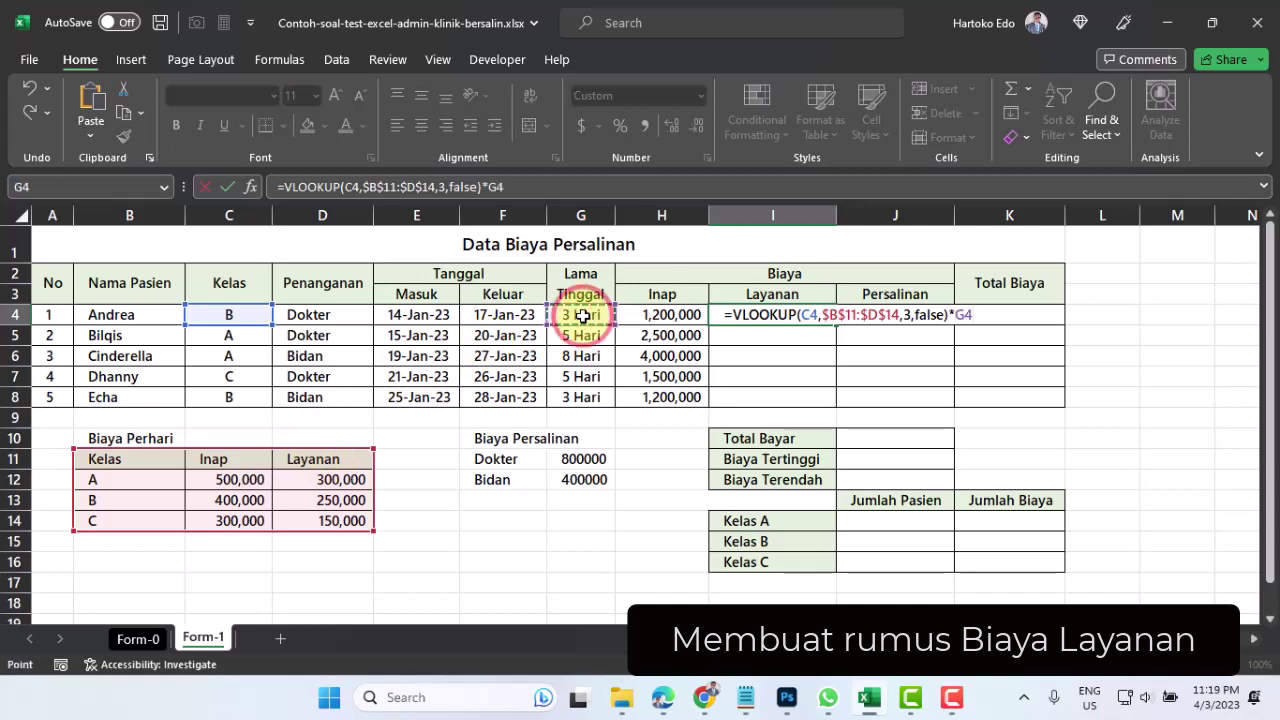
{"action": "key", "text": "Return"}
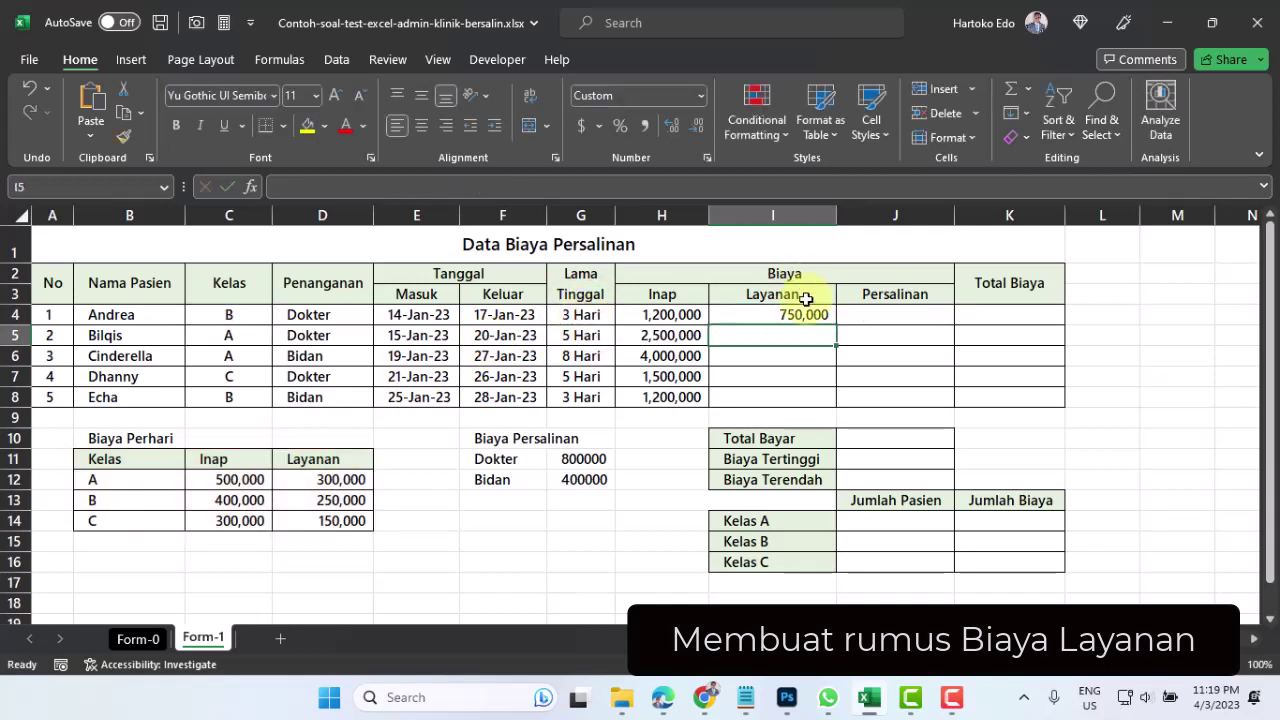
Check the I4 formula against the Kelas B rate and fill it down to I8.
{"action": "left_click", "coordinate": [797, 314]}
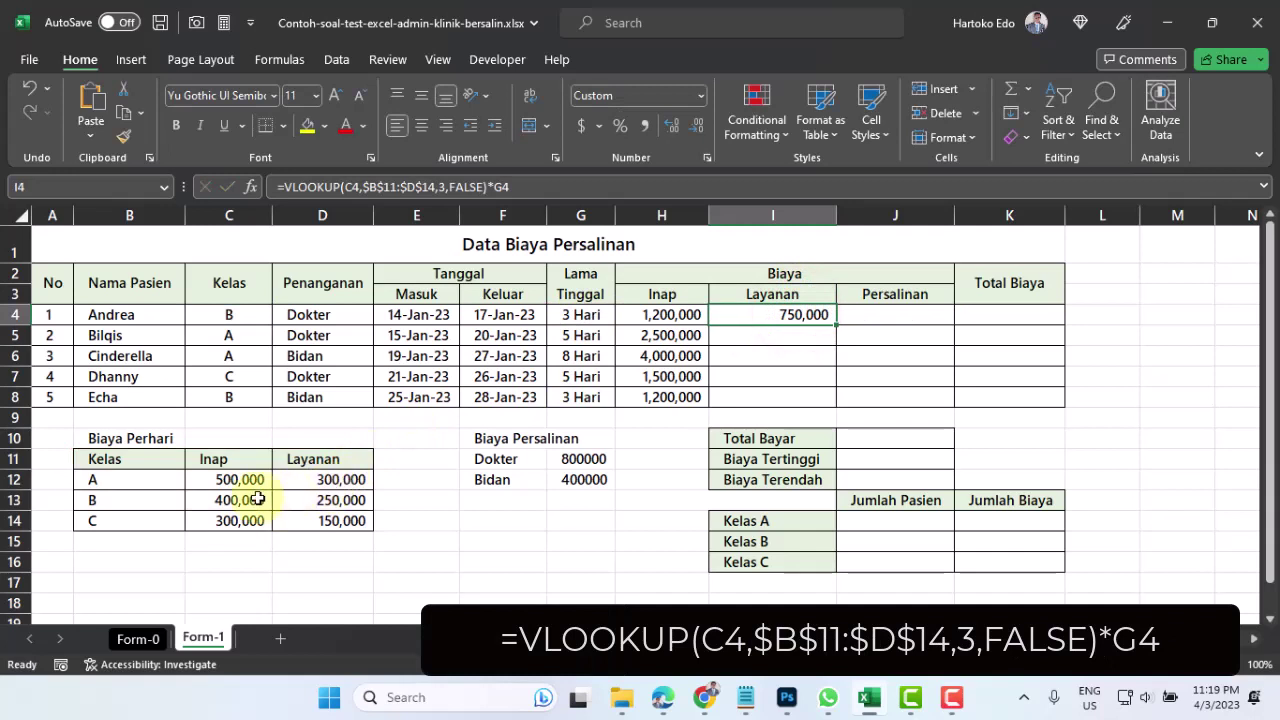
{"action": "left_click", "coordinate": [338, 505]}
{"action": "left_click", "coordinate": [590, 314]}
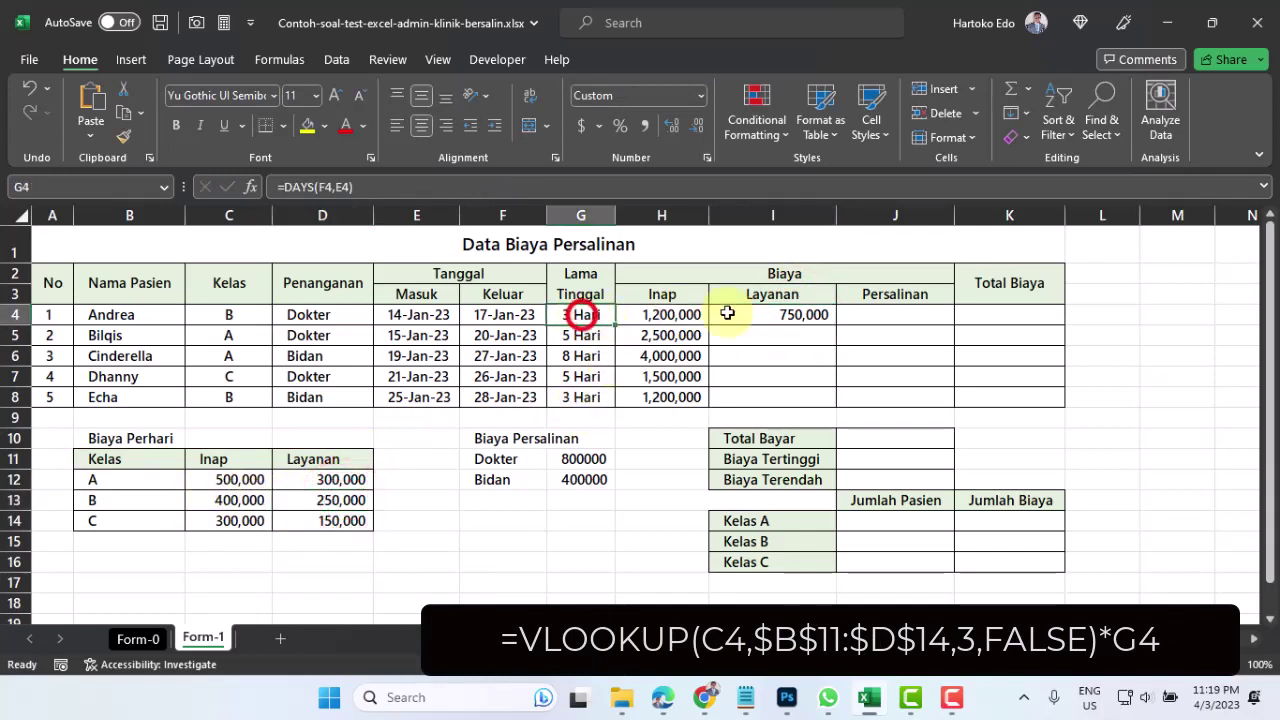
{"action": "left_click", "coordinate": [800, 314]}
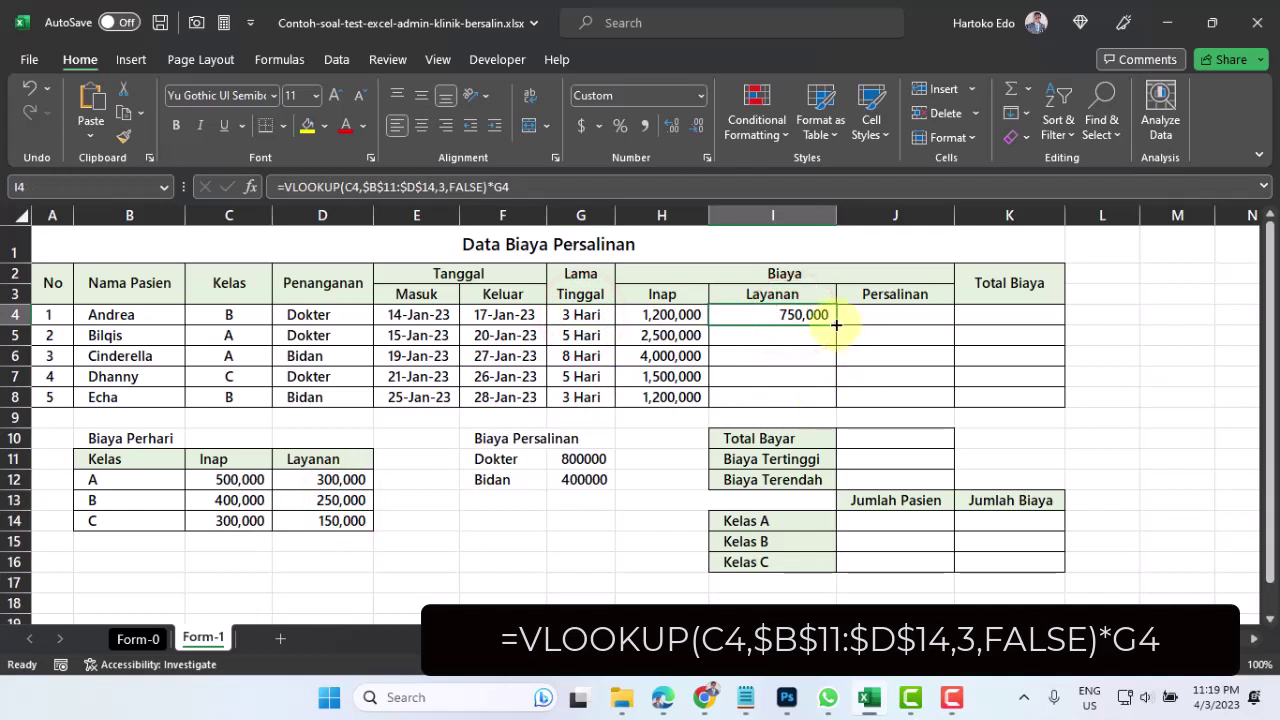
{"action": "double_click", "coordinate": [835, 324]}
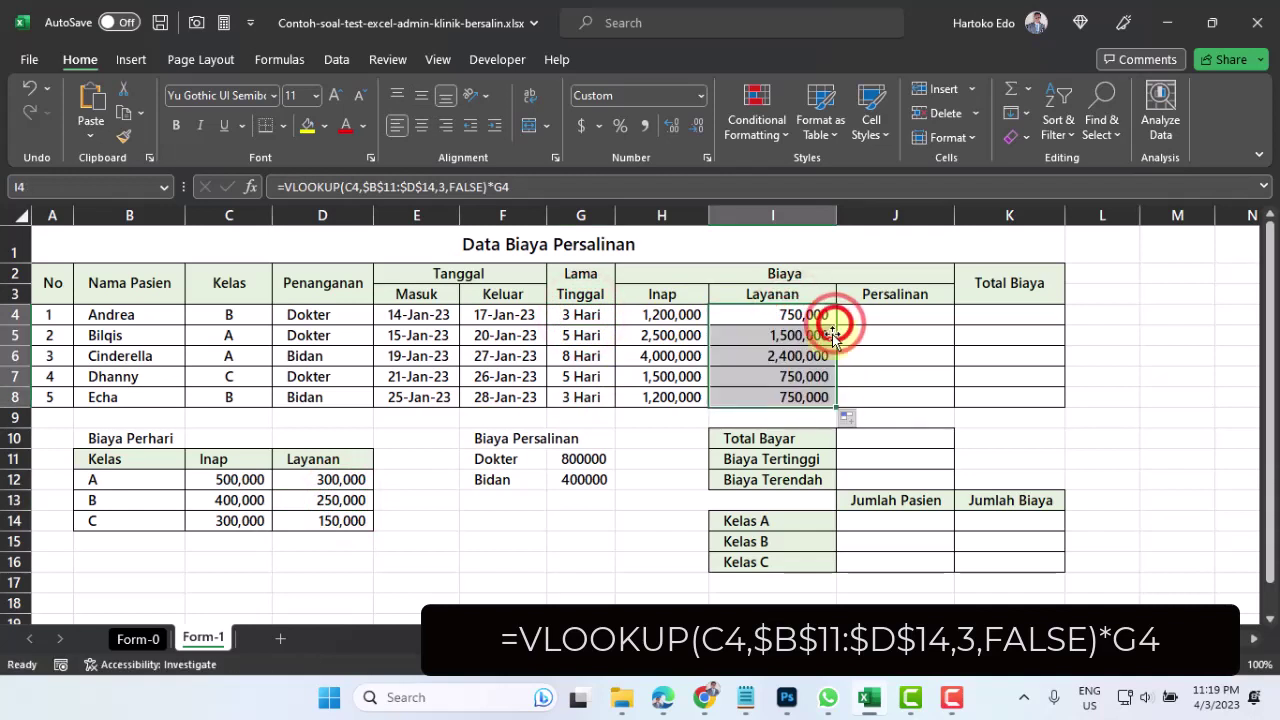
{"action": "left_click", "coordinate": [890, 315]}
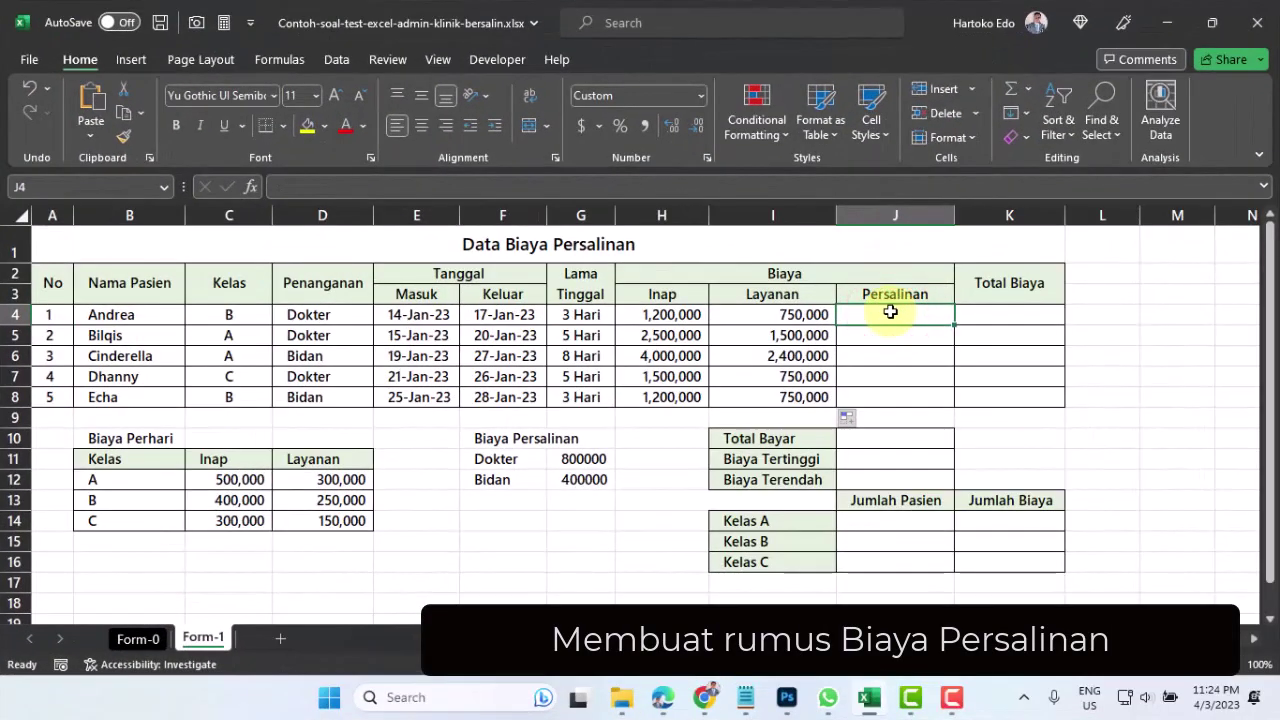
Format G11:G12 as 800,000 and 400,000 with thousands separators, no decimals, and widen column G.
{"action": "mouse_move", "coordinate": [484, 438]}
{"action": "left_mouse_down"}
{"action": "mouse_move", "coordinate": [607, 467]}
{"action": "mouse_move", "coordinate": [585, 479]}
{"action": "left_mouse_up"}
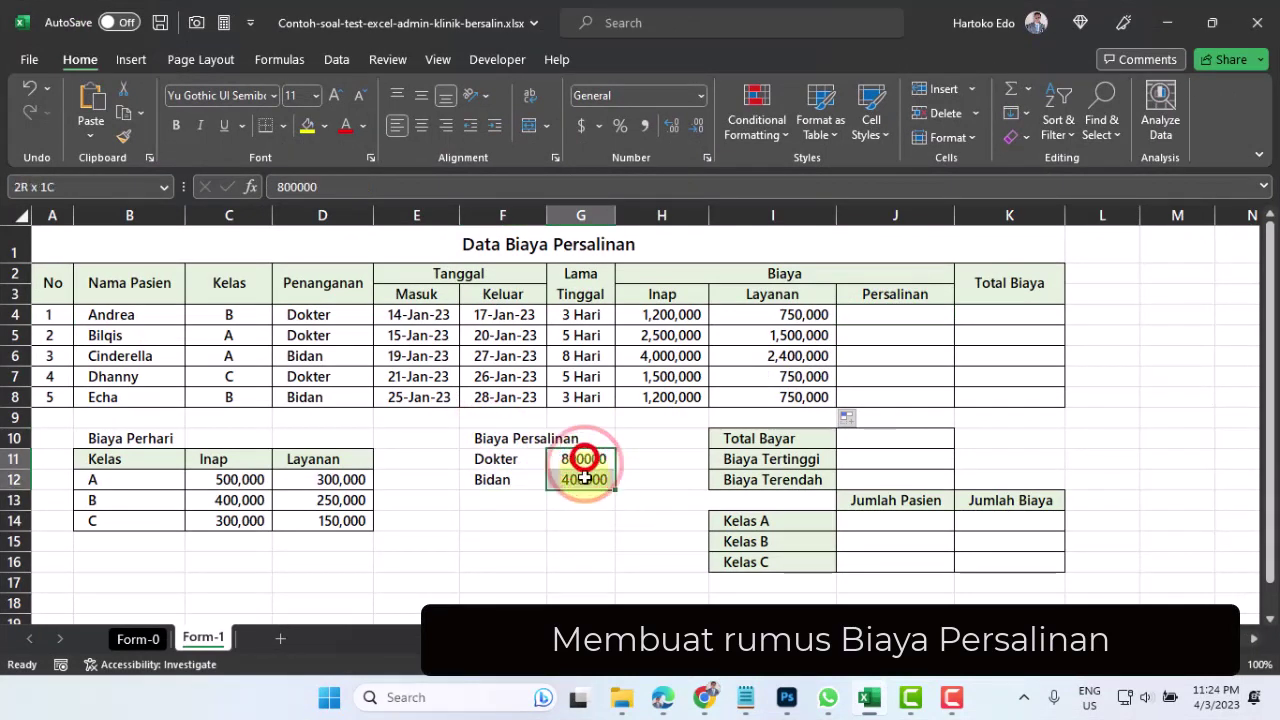
{"action": "left_click", "coordinate": [644, 125]}
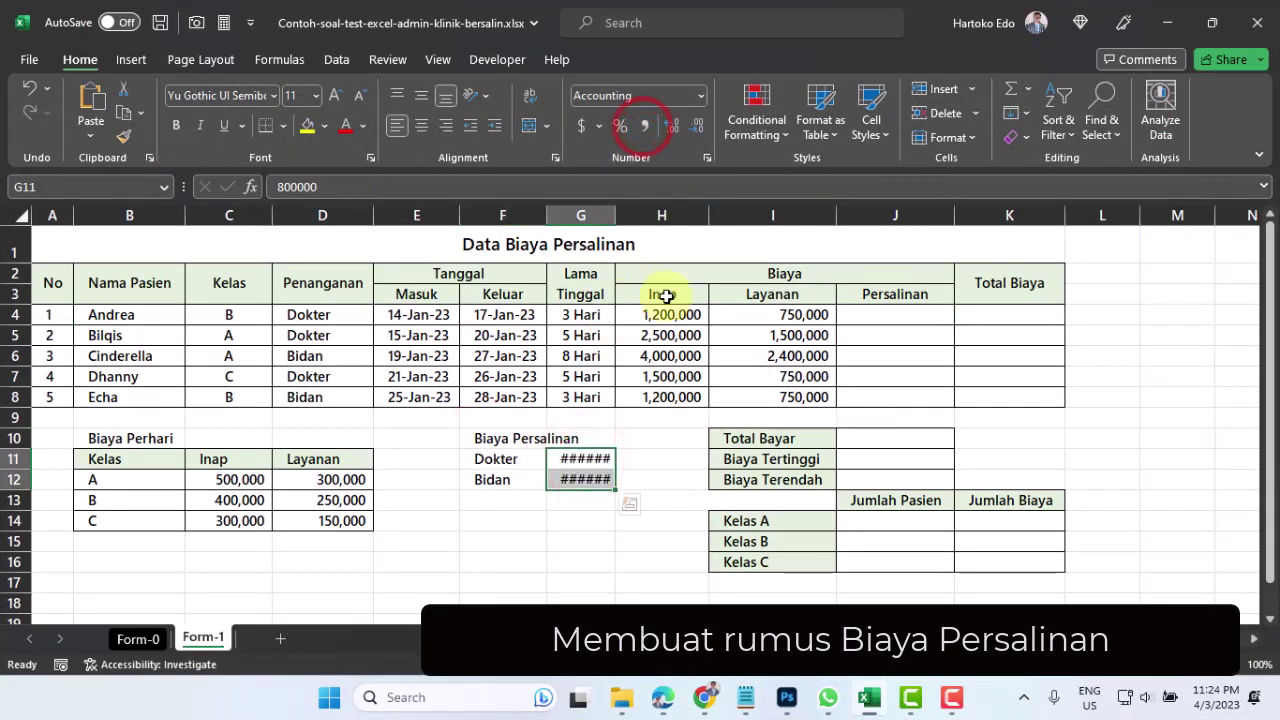
{"action": "left_click", "coordinate": [694, 126]}
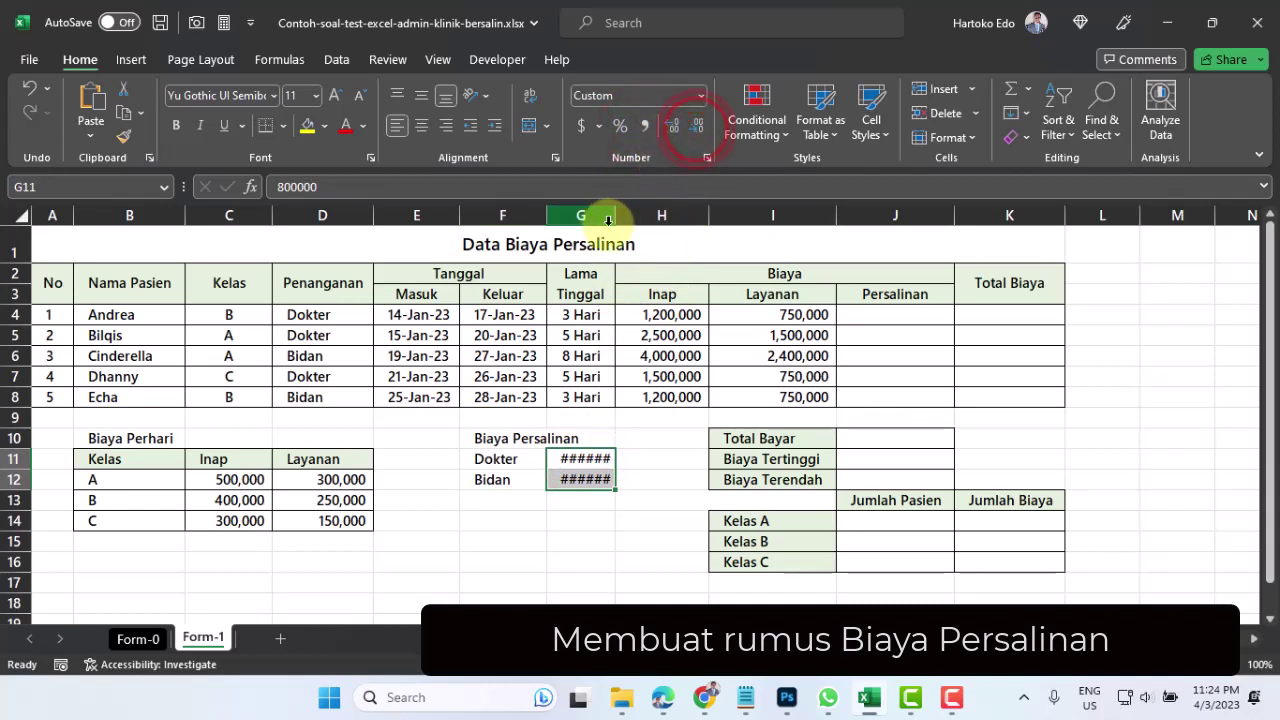
{"action": "left_click_drag", "start_coordinate": [608, 219], "coordinate": [628, 222]}
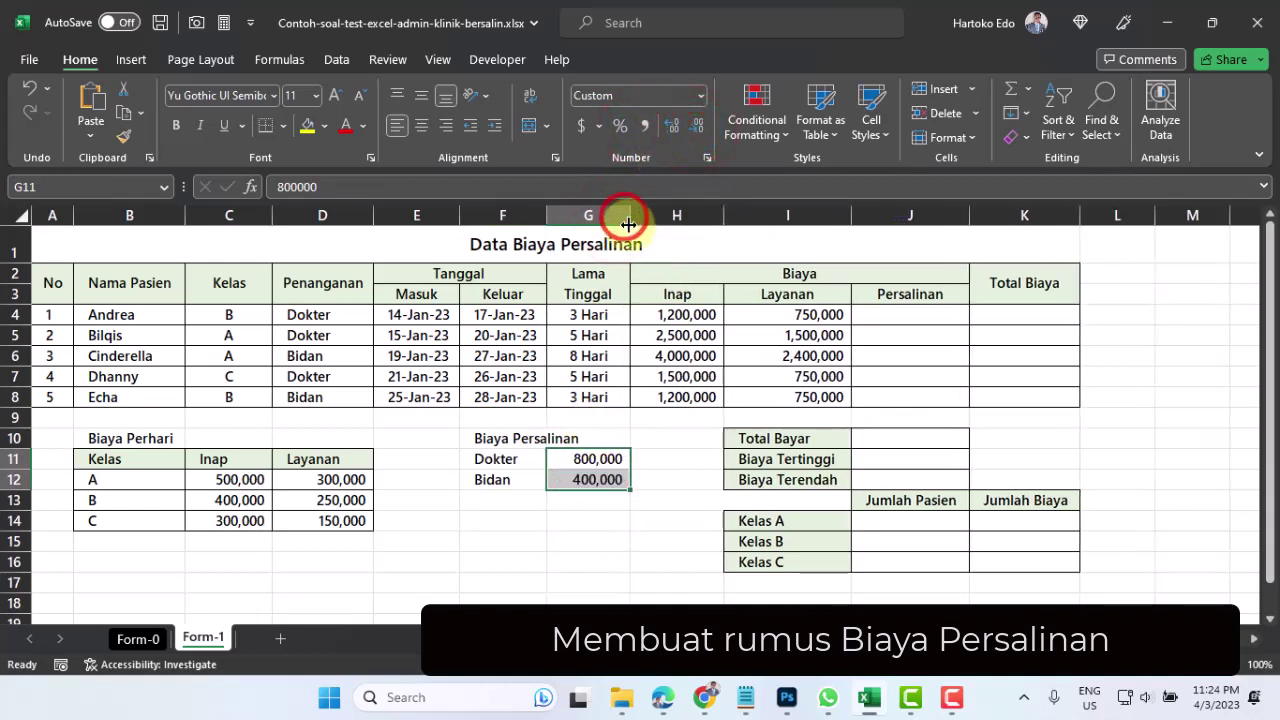
{"action": "left_click_drag", "start_coordinate": [630, 217], "coordinate": [626, 216]}
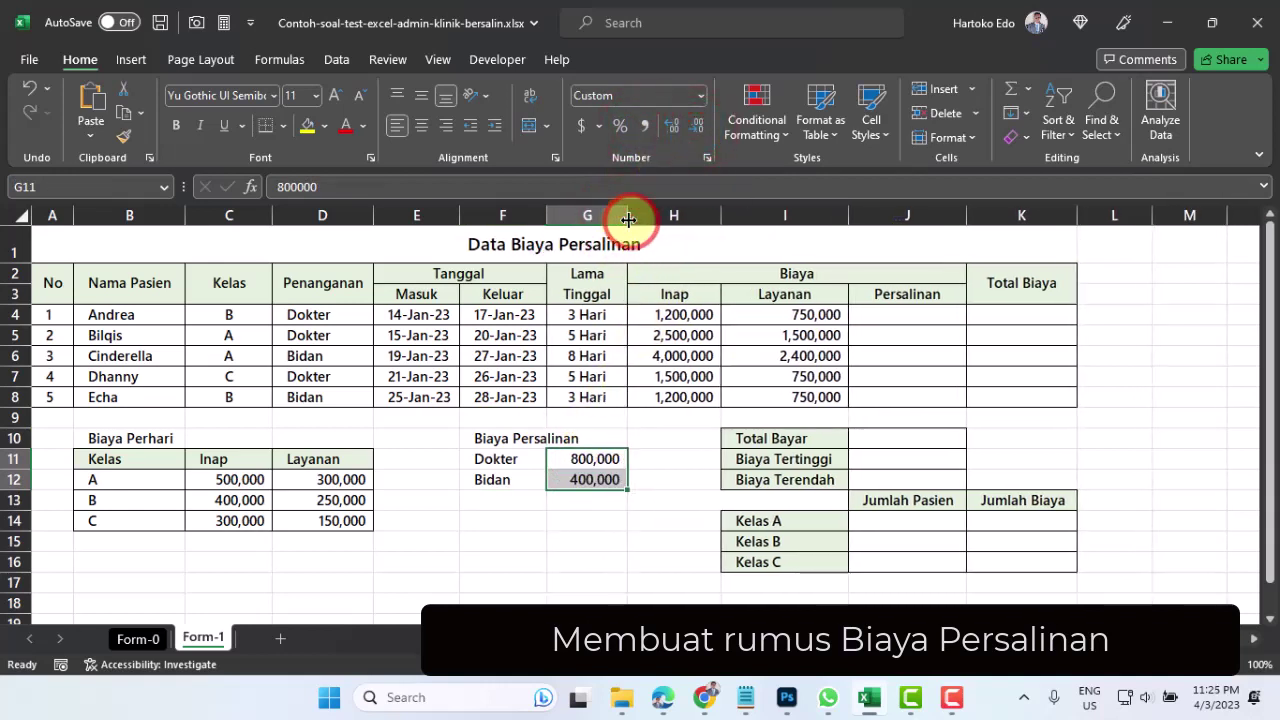
{"action": "left_click", "coordinate": [886, 314]}
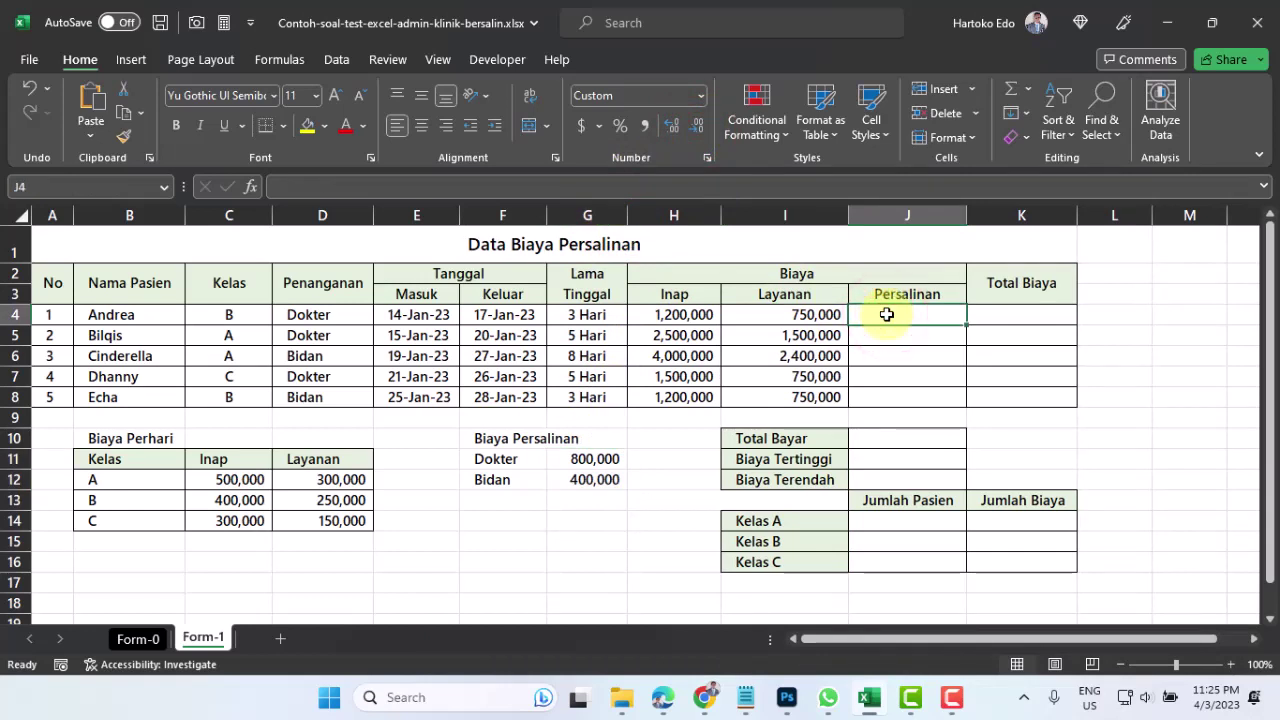
Enter =IF(D4="Dokter",$G$11,$G$12) in J4 for the first Persalinan fee.
{"action": "type", "text": "=I"}
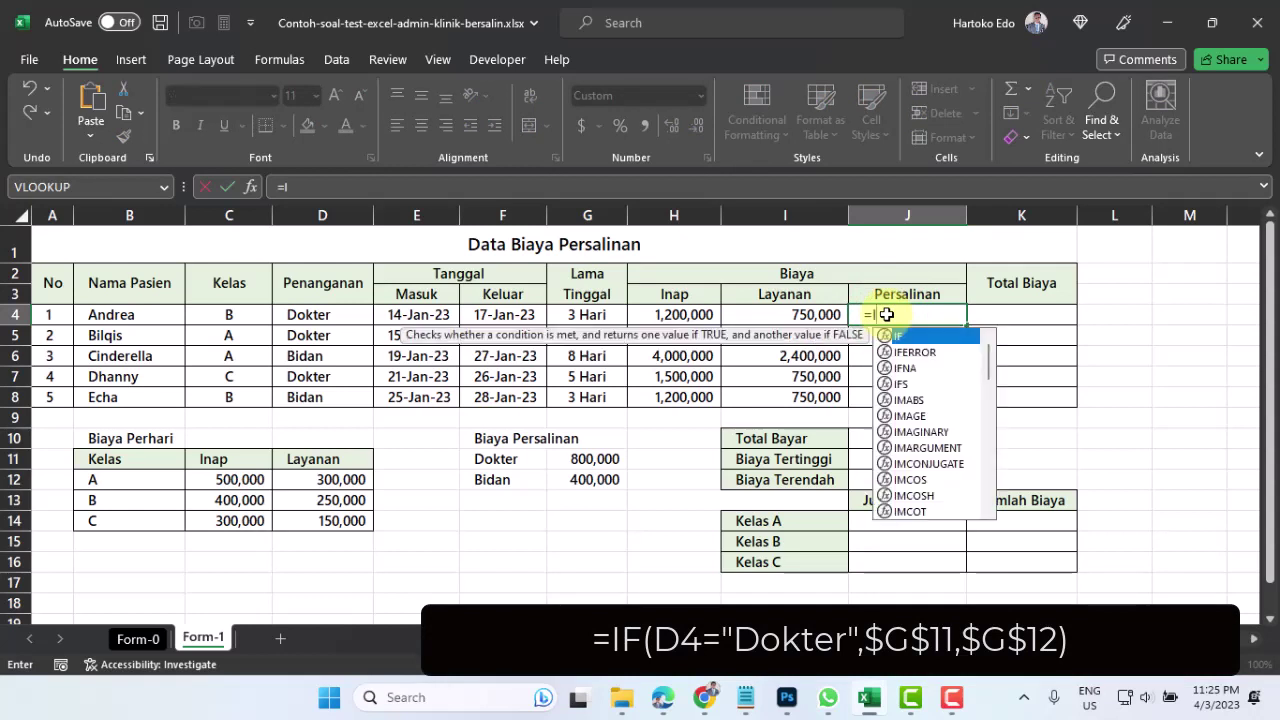
{"action": "type", "text": "F("}
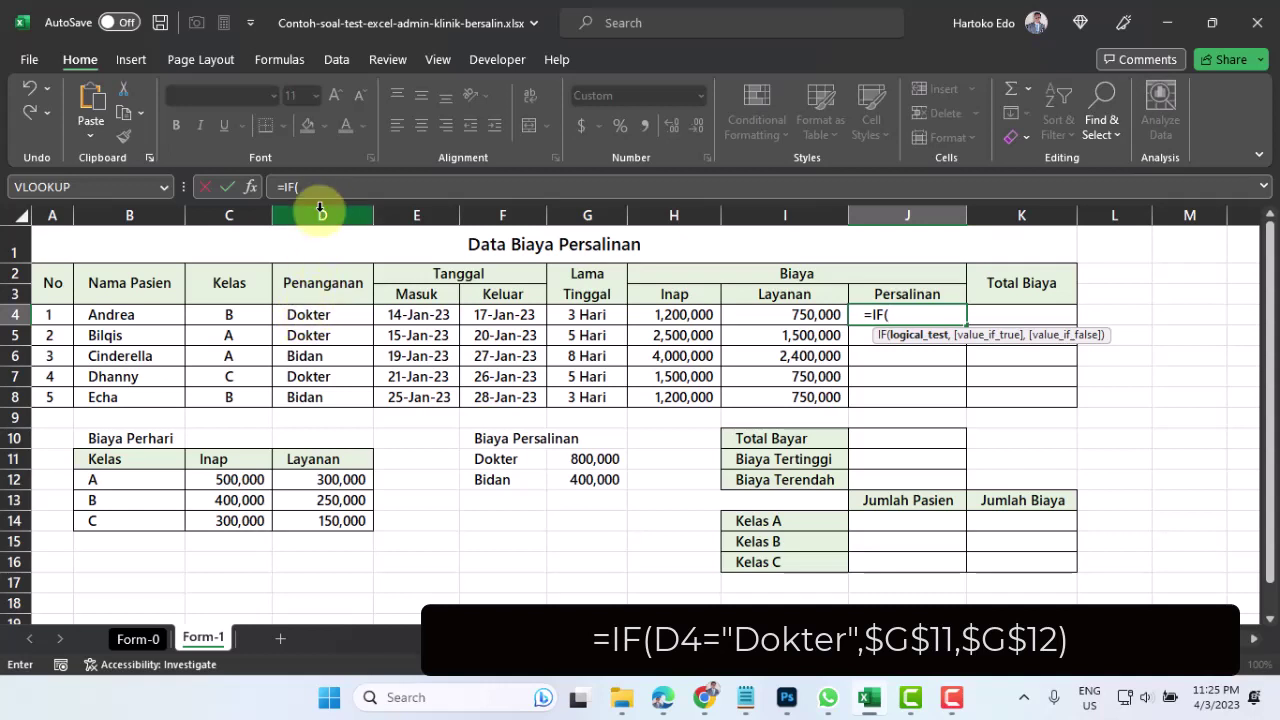
{"action": "left_click", "coordinate": [311, 319]}
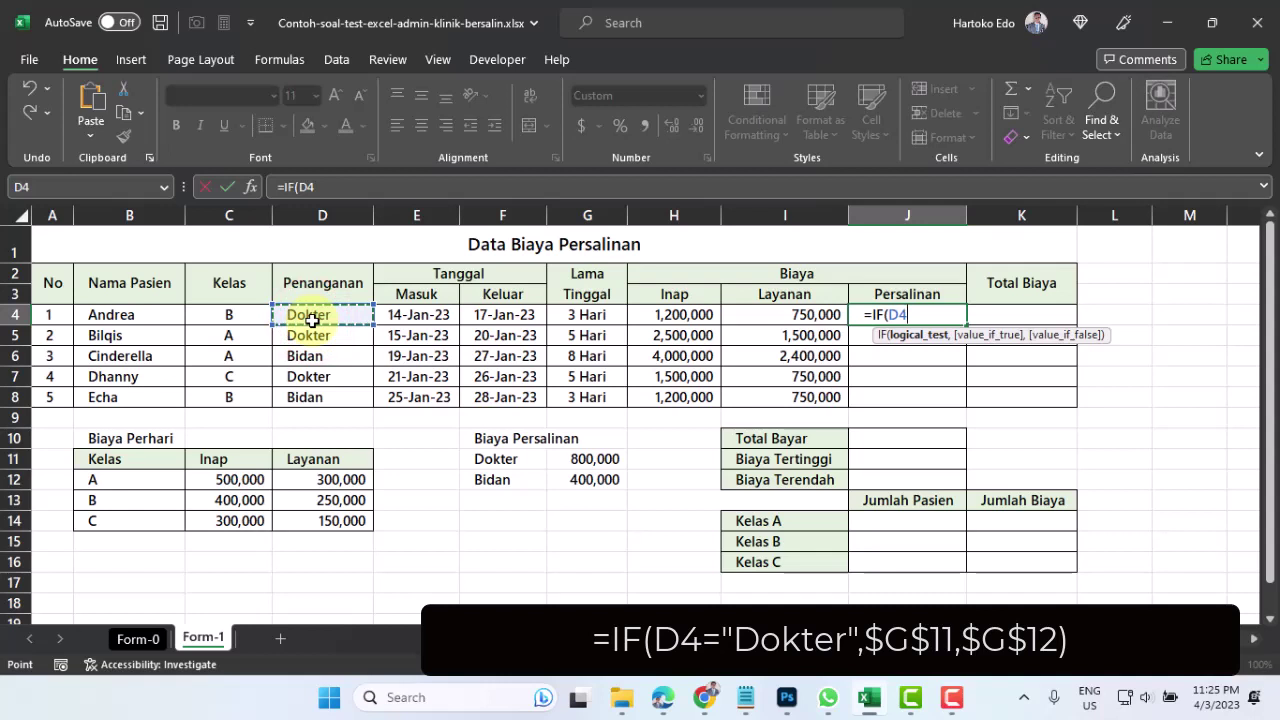
{"action": "type", "text": "=\"Dokter"}
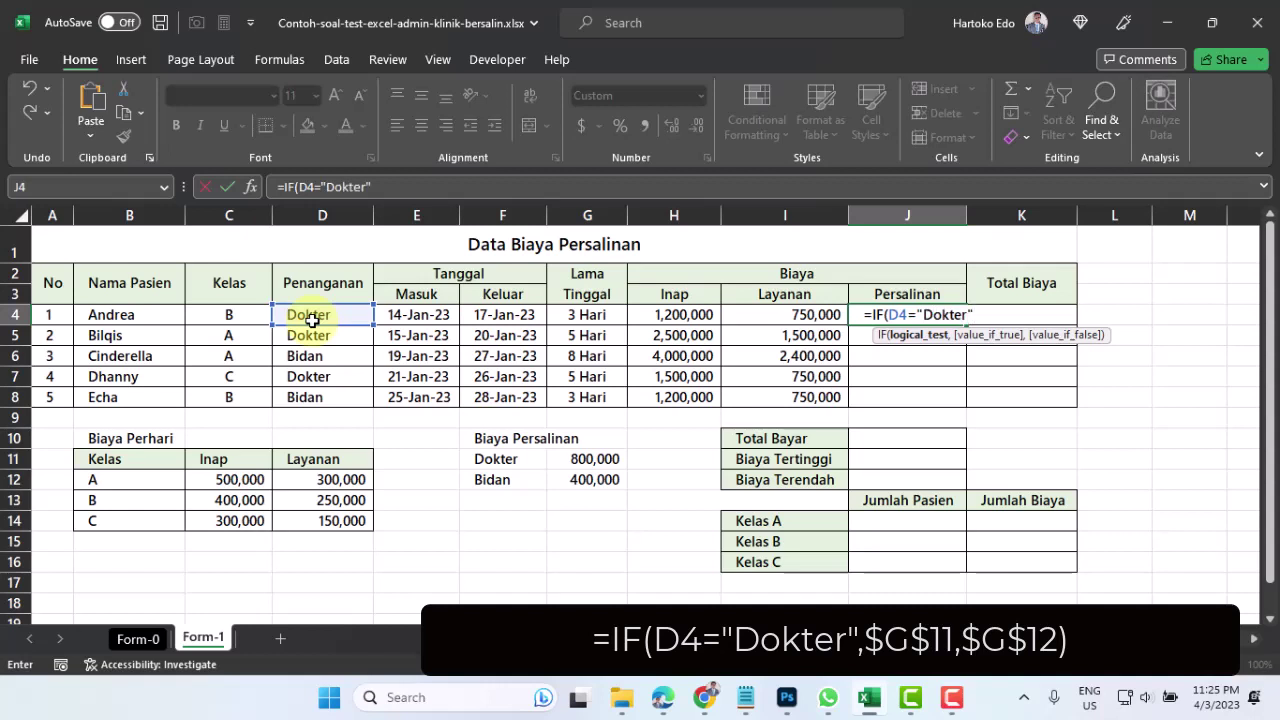
{"action": "type", "text": ","}
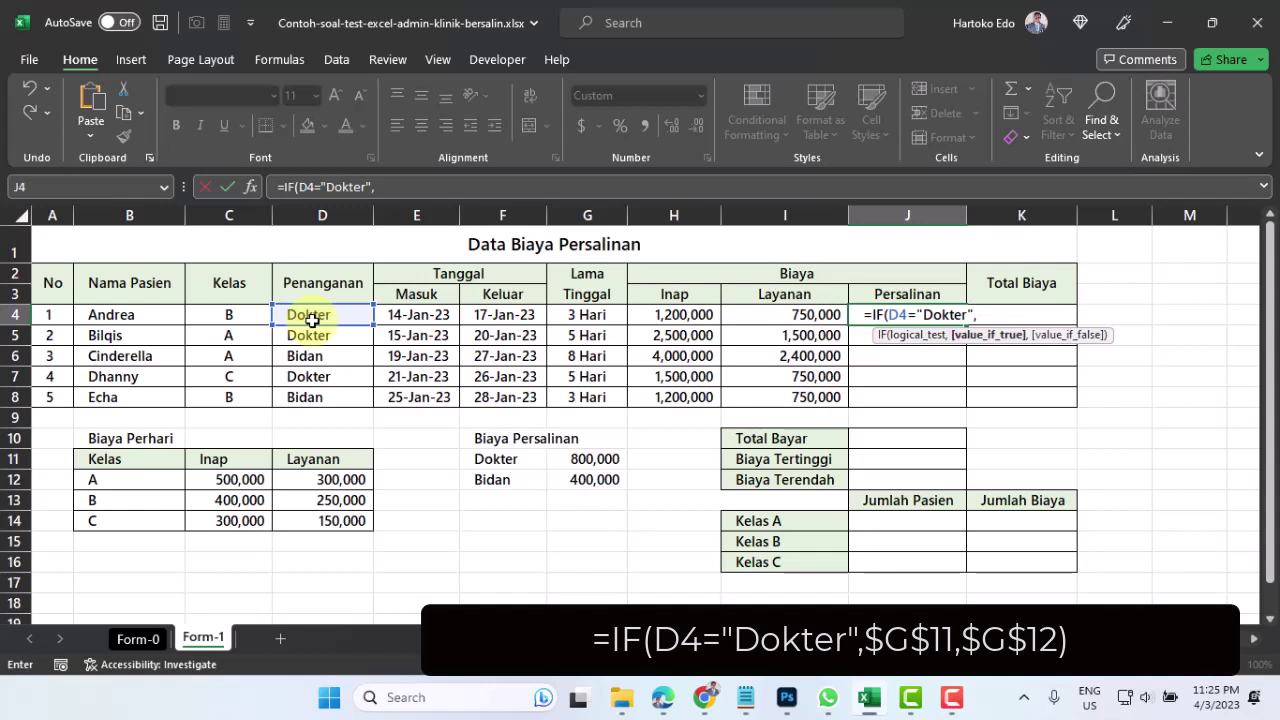
{"action": "left_click", "coordinate": [595, 460]}
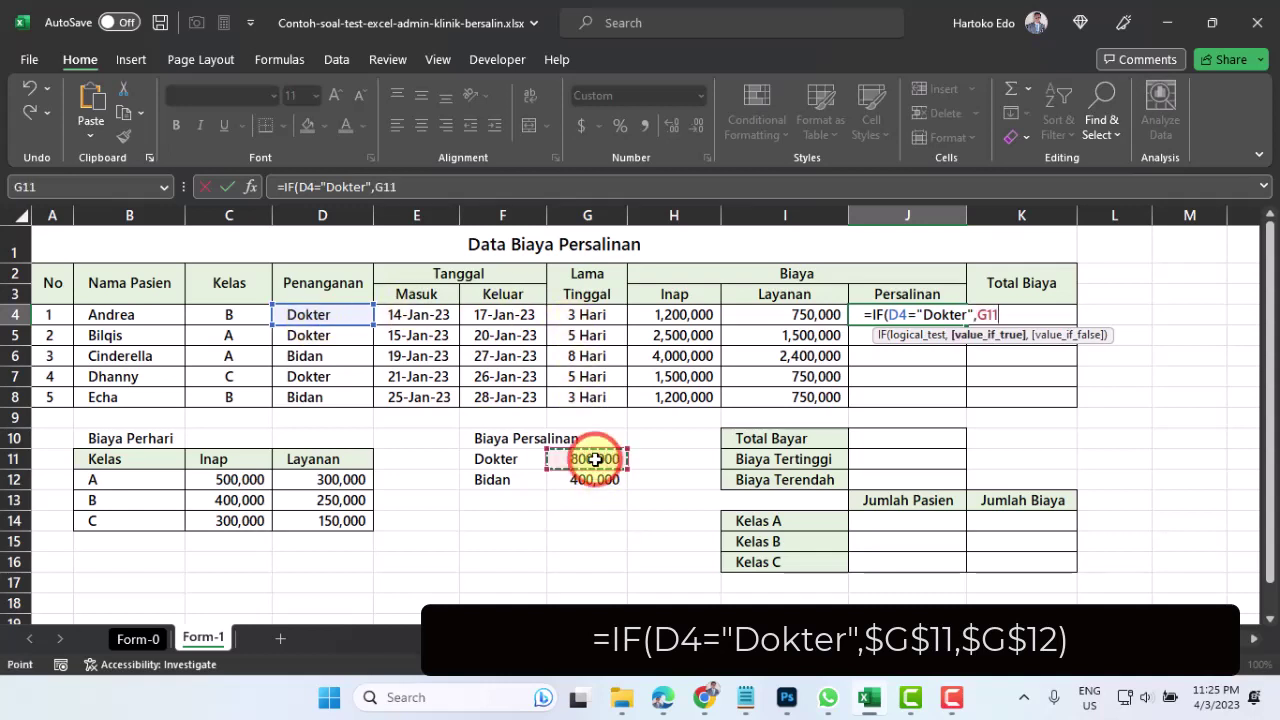
{"action": "key", "text": "F4"}
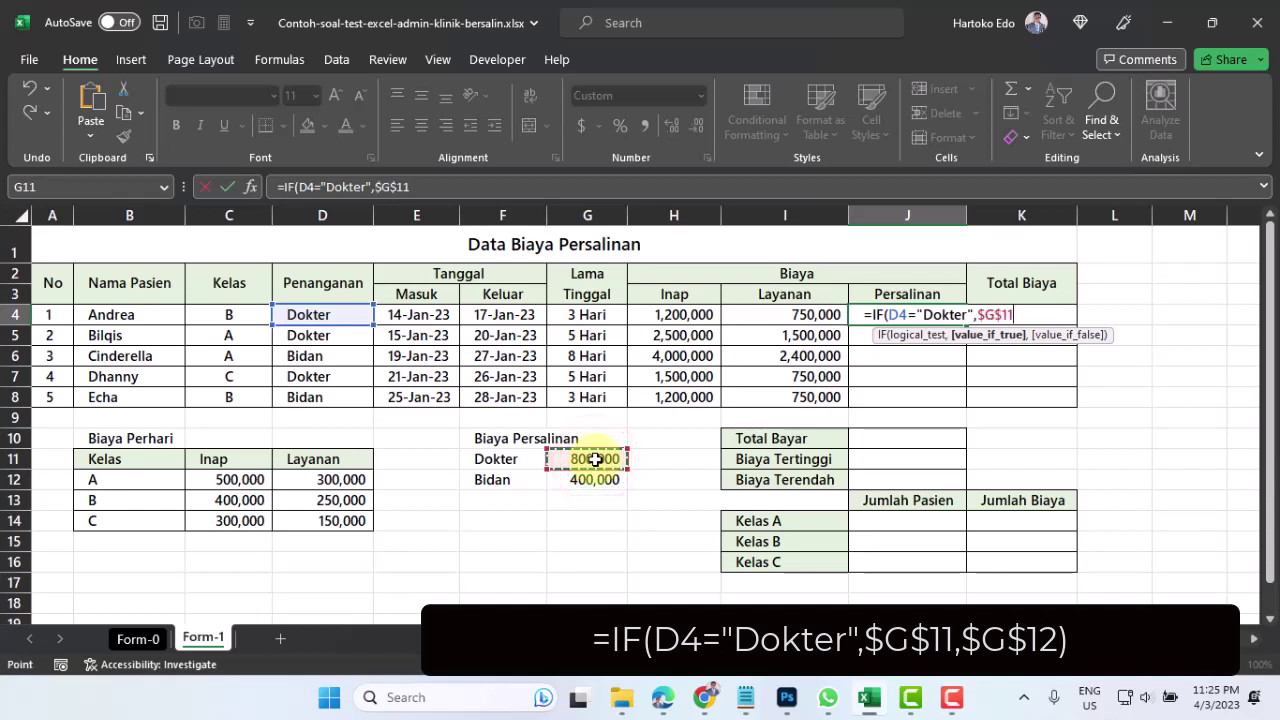
{"action": "type", "text": ","}
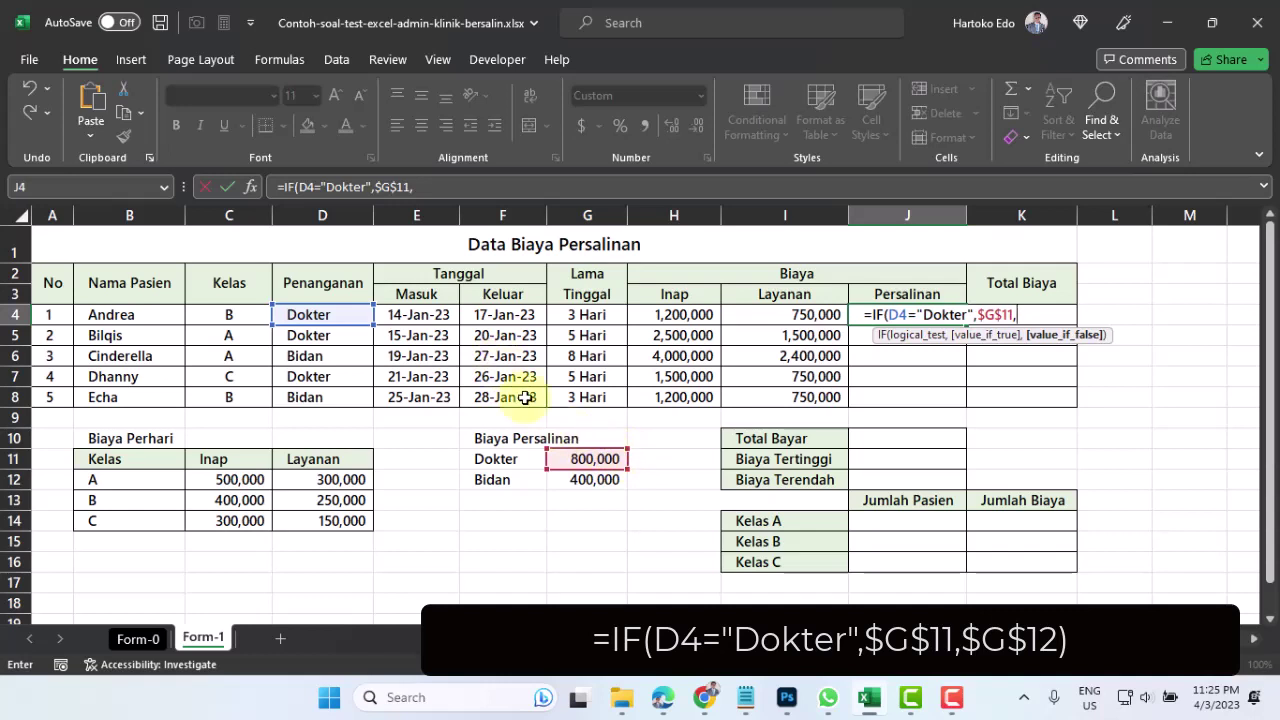
{"action": "left_click", "coordinate": [591, 482]}
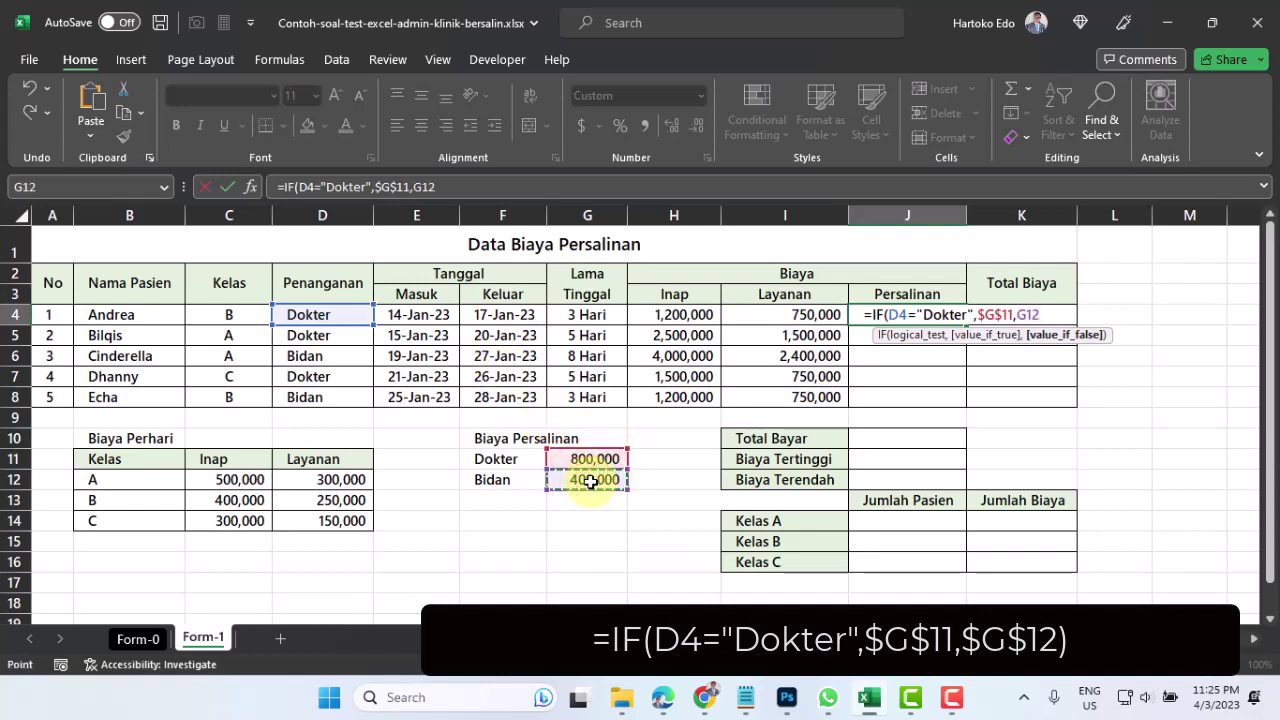
{"action": "key", "text": "F4"}
{"action": "type", "text": ")"}
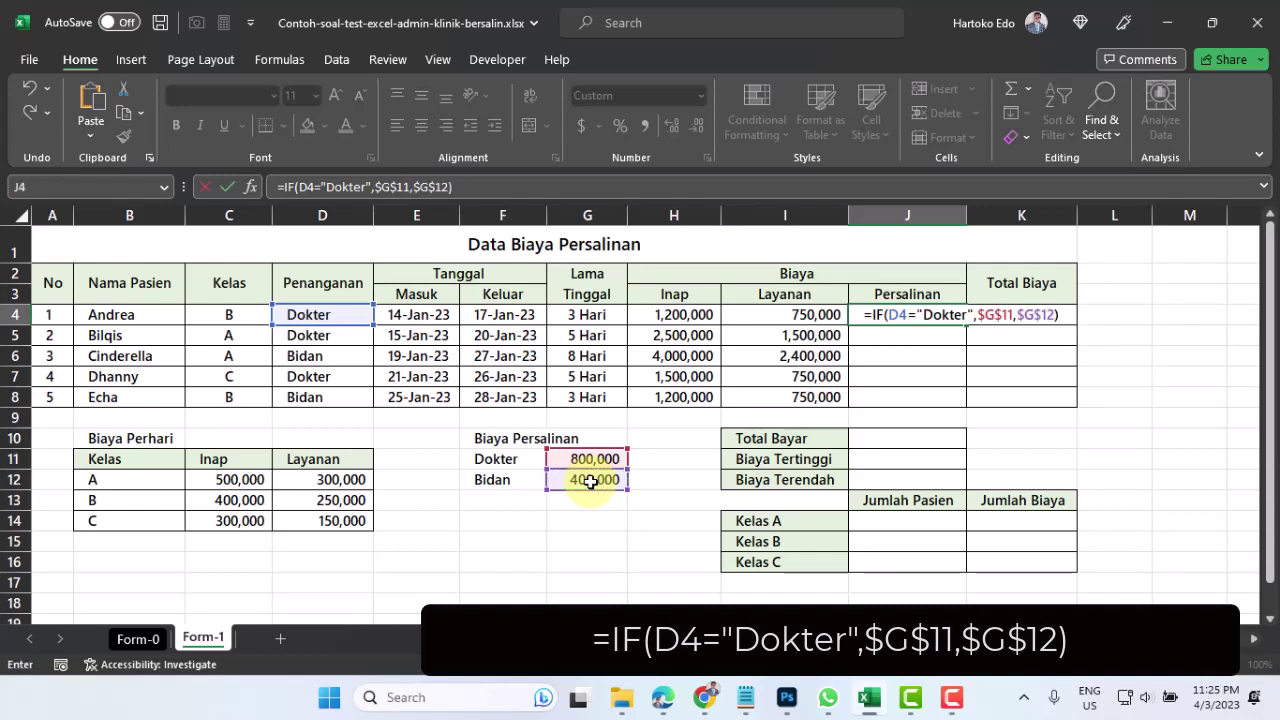
{"action": "key", "text": "Return"}
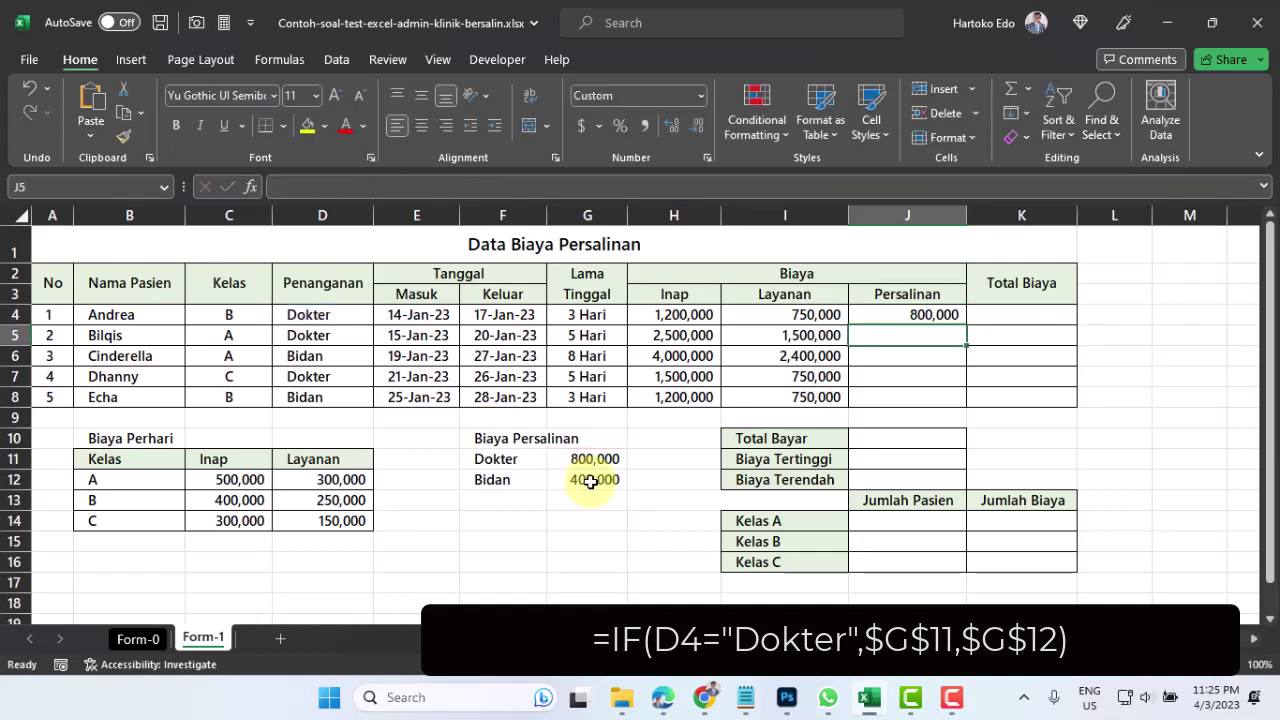
Fill the Persalinan IF formula down to J8, giving 800,000 or 400,000 per patient.
{"action": "left_click", "coordinate": [916, 316]}
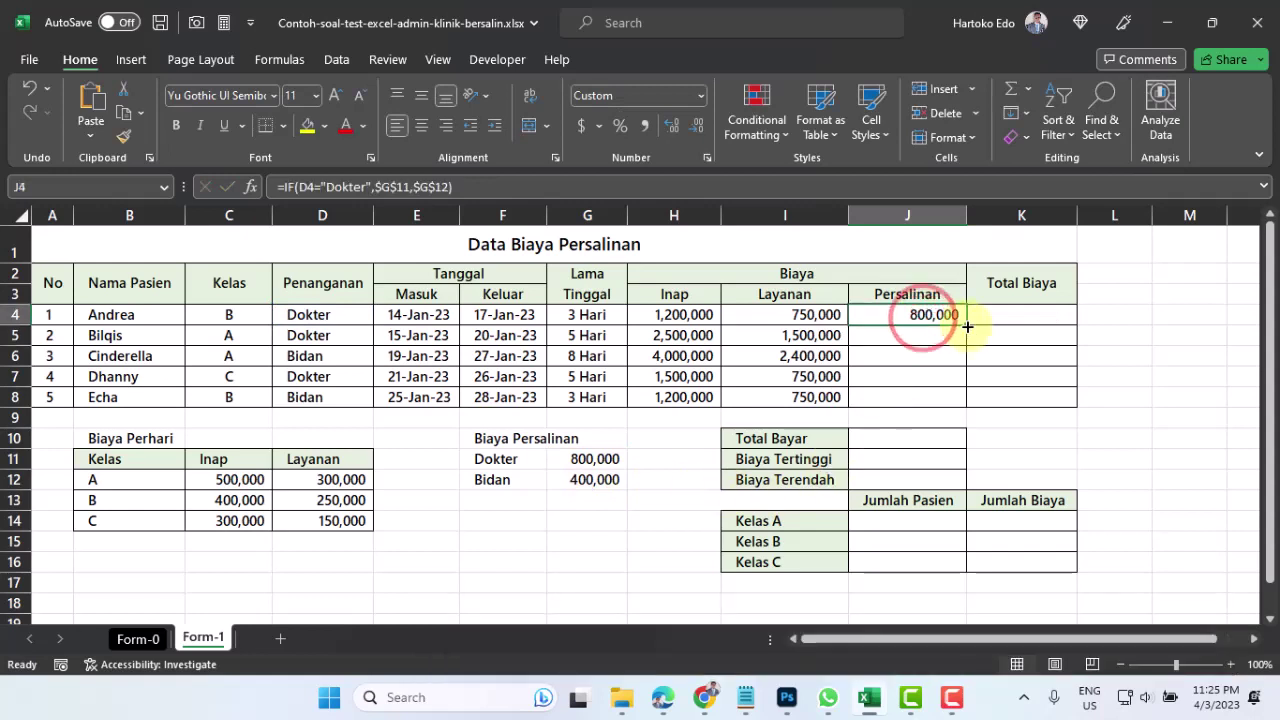
{"action": "double_click", "coordinate": [968, 326]}
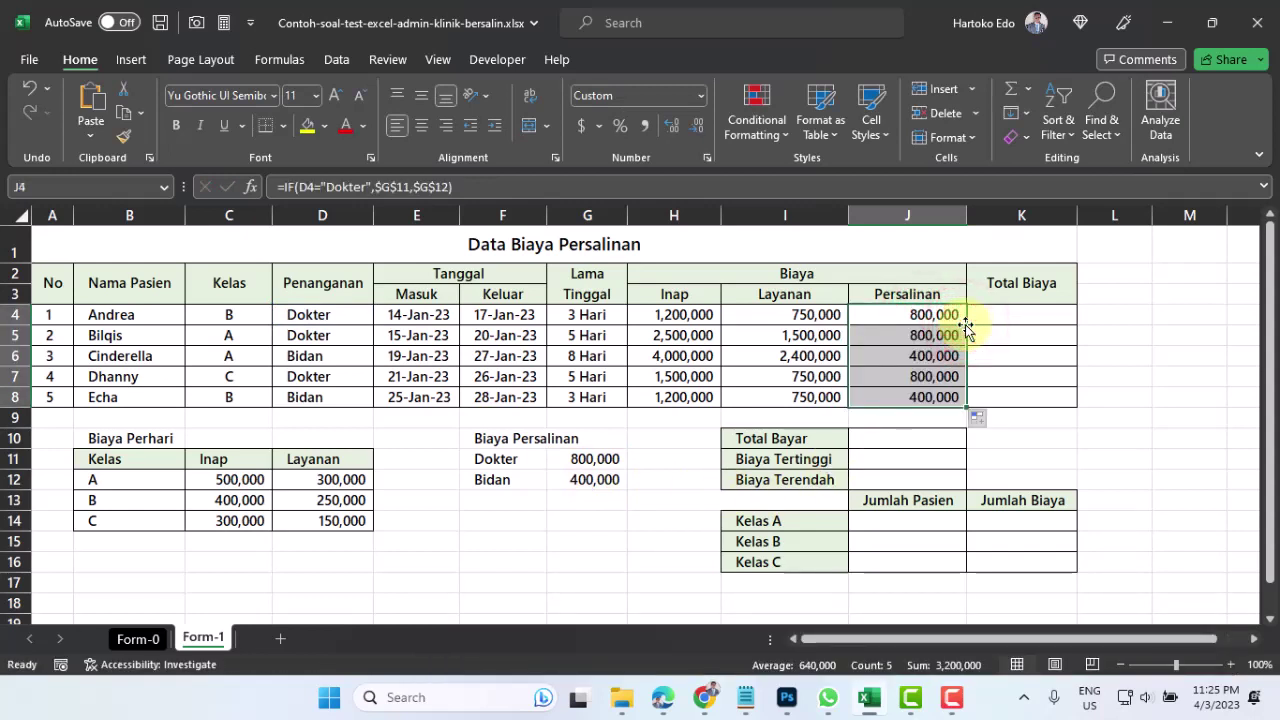
{"action": "left_click", "coordinate": [1020, 315]}
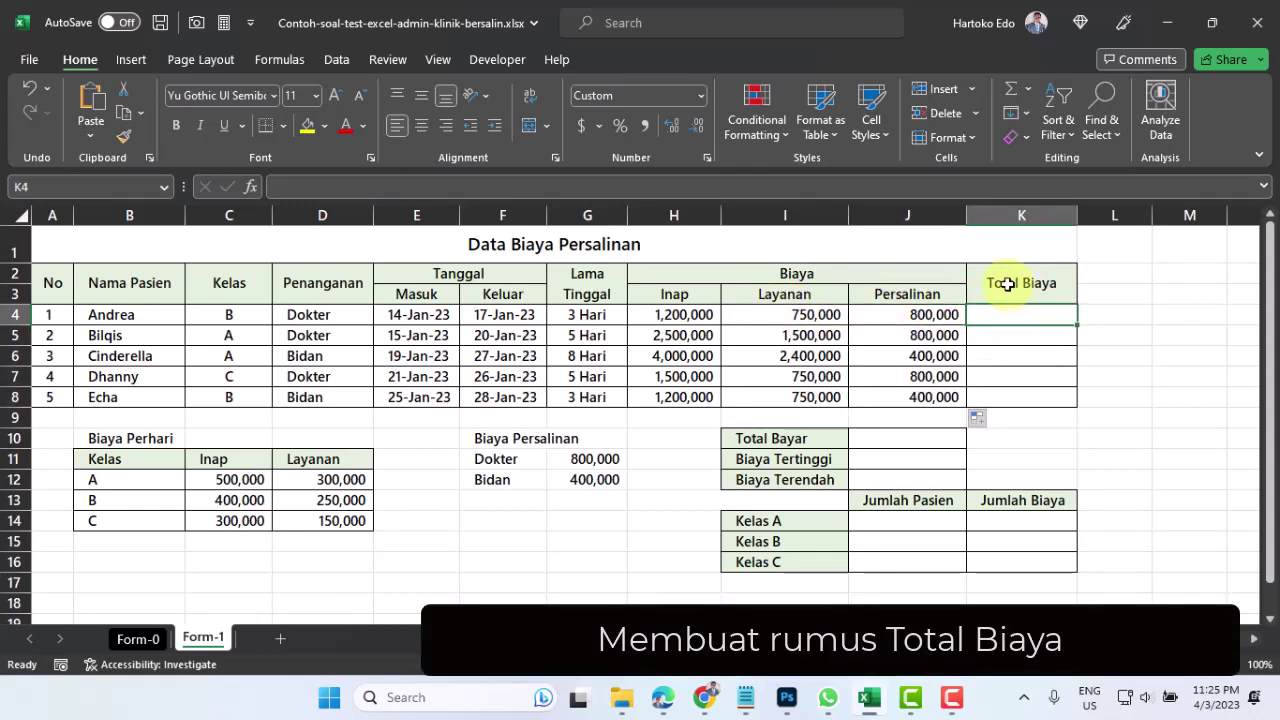
Enter =SUM(H4:J4) in K4 for the first patient's Total Biaya, 2,750,000.
{"action": "left_click", "coordinate": [1008, 284]}
{"action": "left_click", "coordinate": [723, 276]}
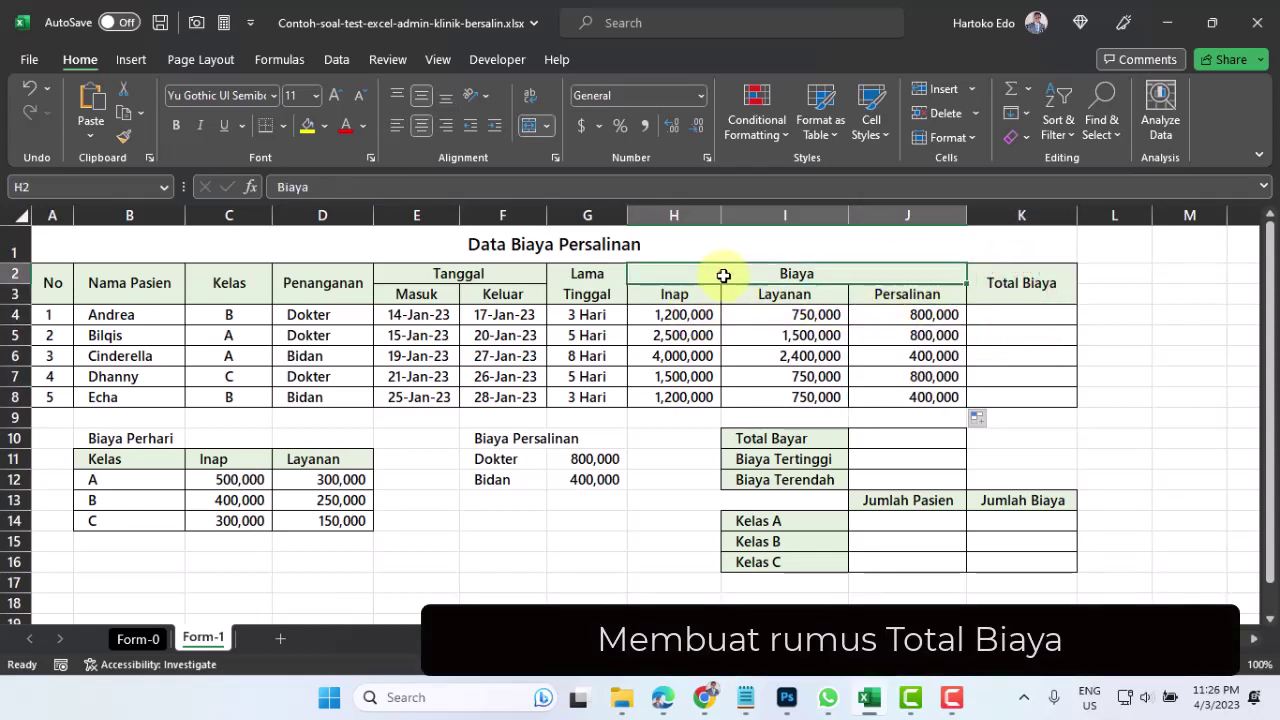
{"action": "left_click", "coordinate": [1011, 317]}
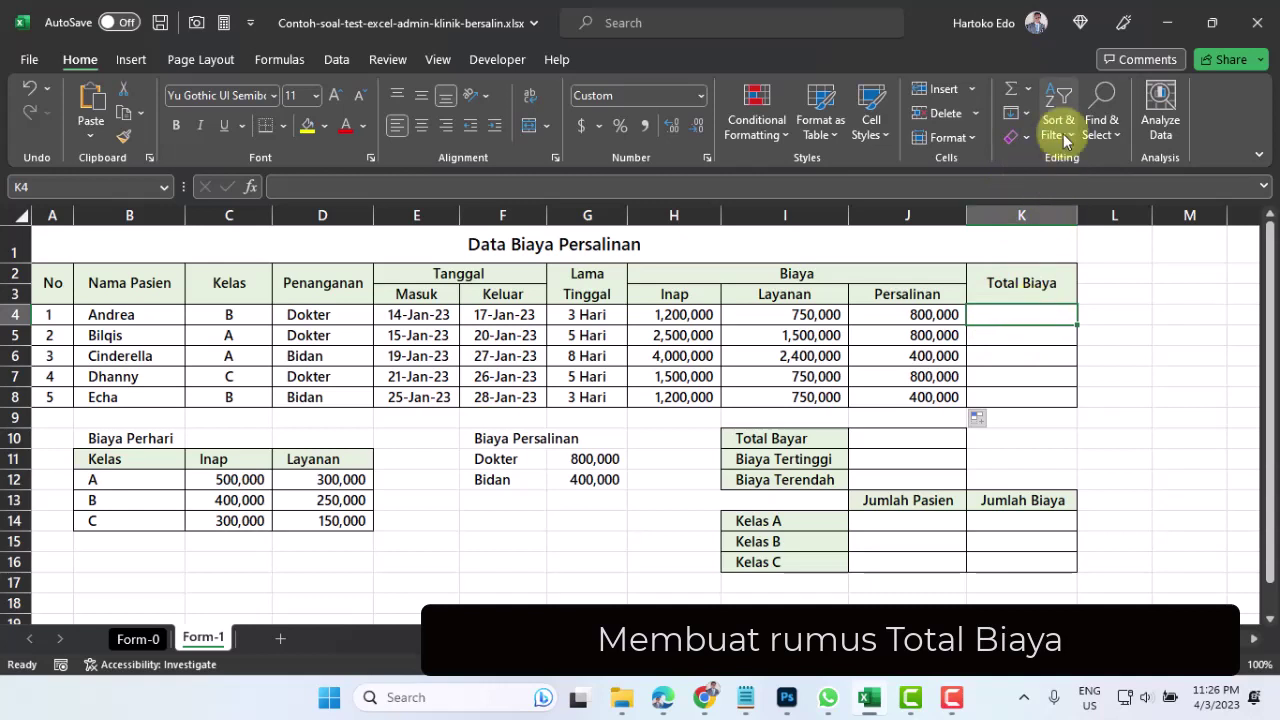
{"action": "left_click", "coordinate": [1025, 88]}
{"action": "left_click", "coordinate": [1044, 118]}
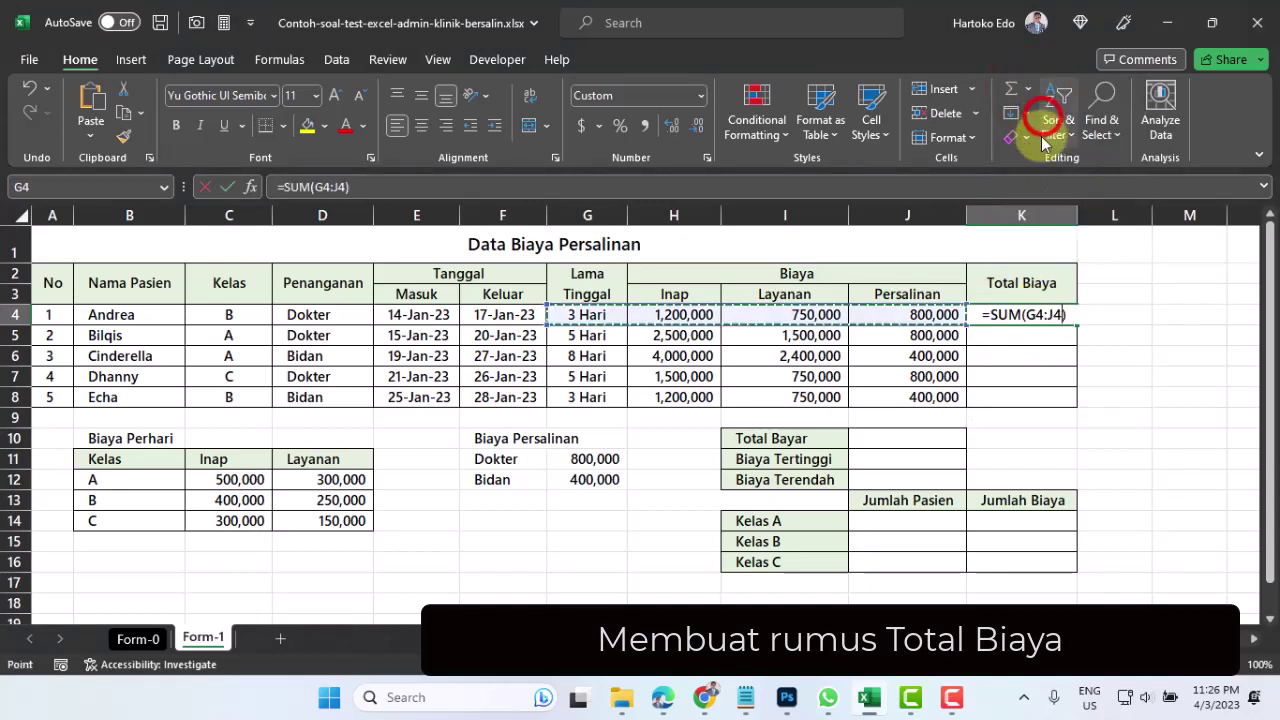
{"action": "left_click", "coordinate": [677, 314]}
{"action": "left_click_drag", "start_coordinate": [678, 314], "coordinate": [925, 314]}
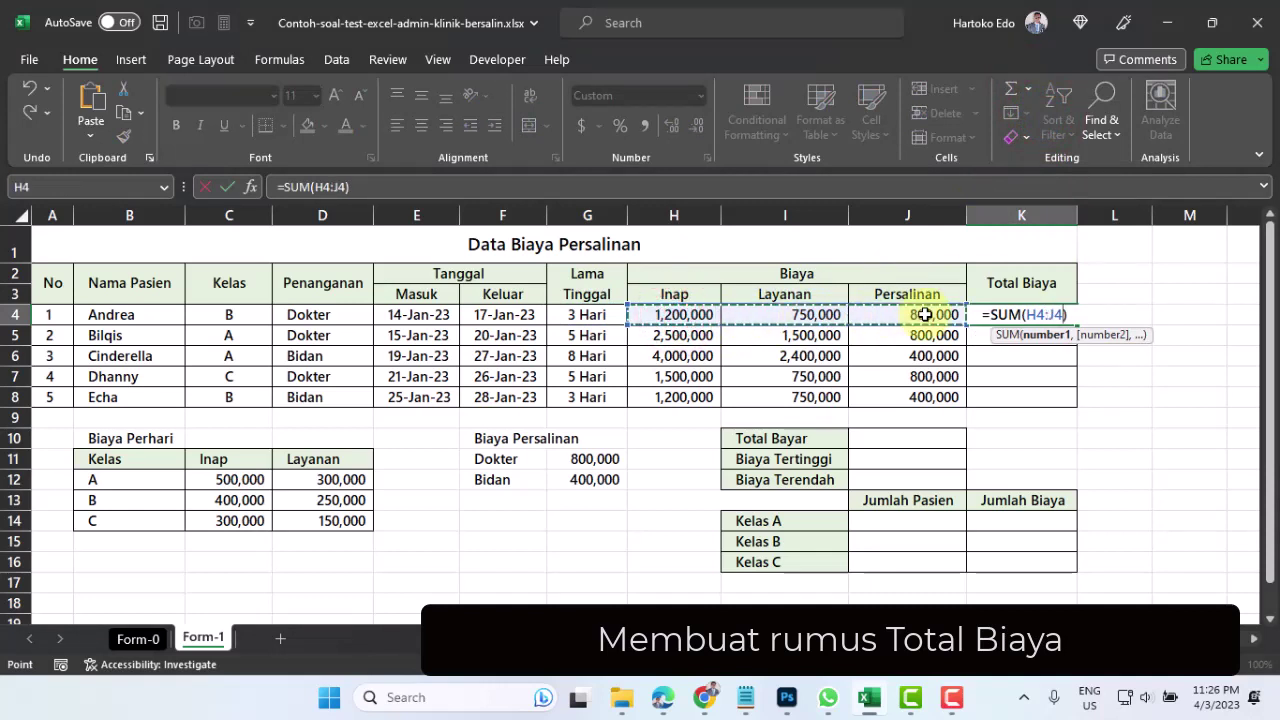
{"action": "key", "text": "Return"}
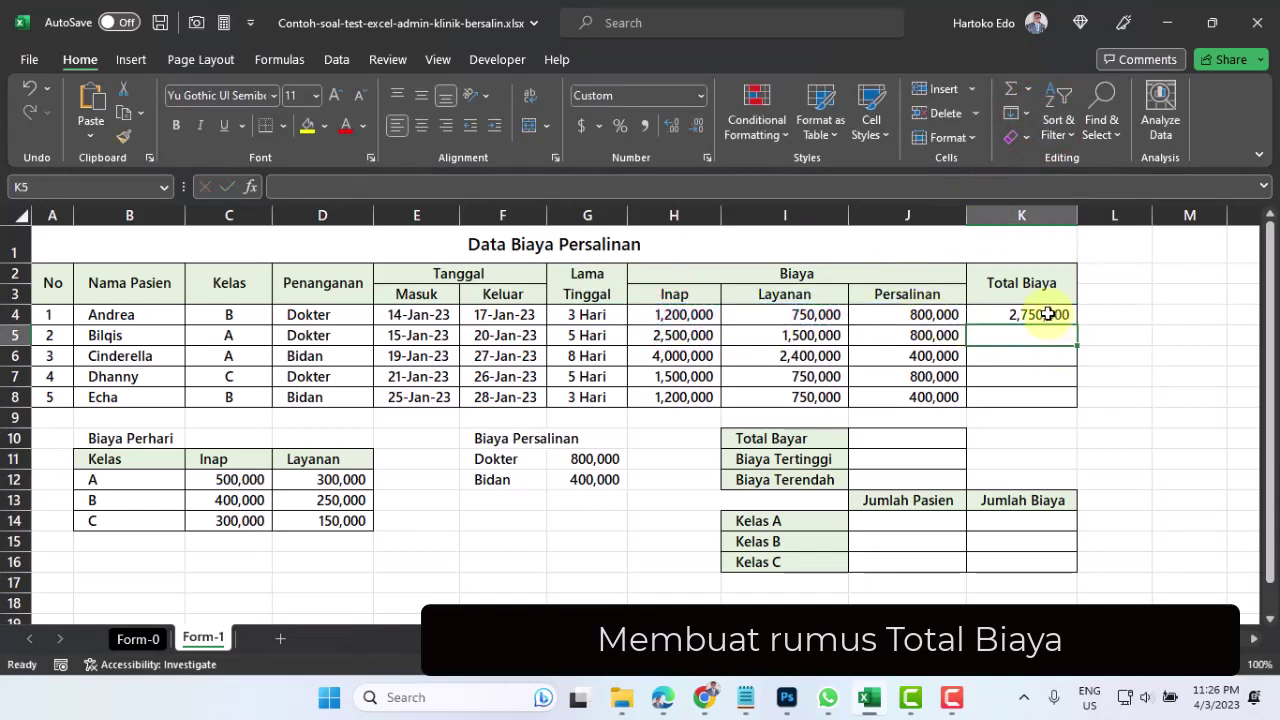
Fill the total formula down to K8 and select the patient table.
{"action": "left_click", "coordinate": [1050, 315]}
{"action": "double_click", "coordinate": [1073, 318]}
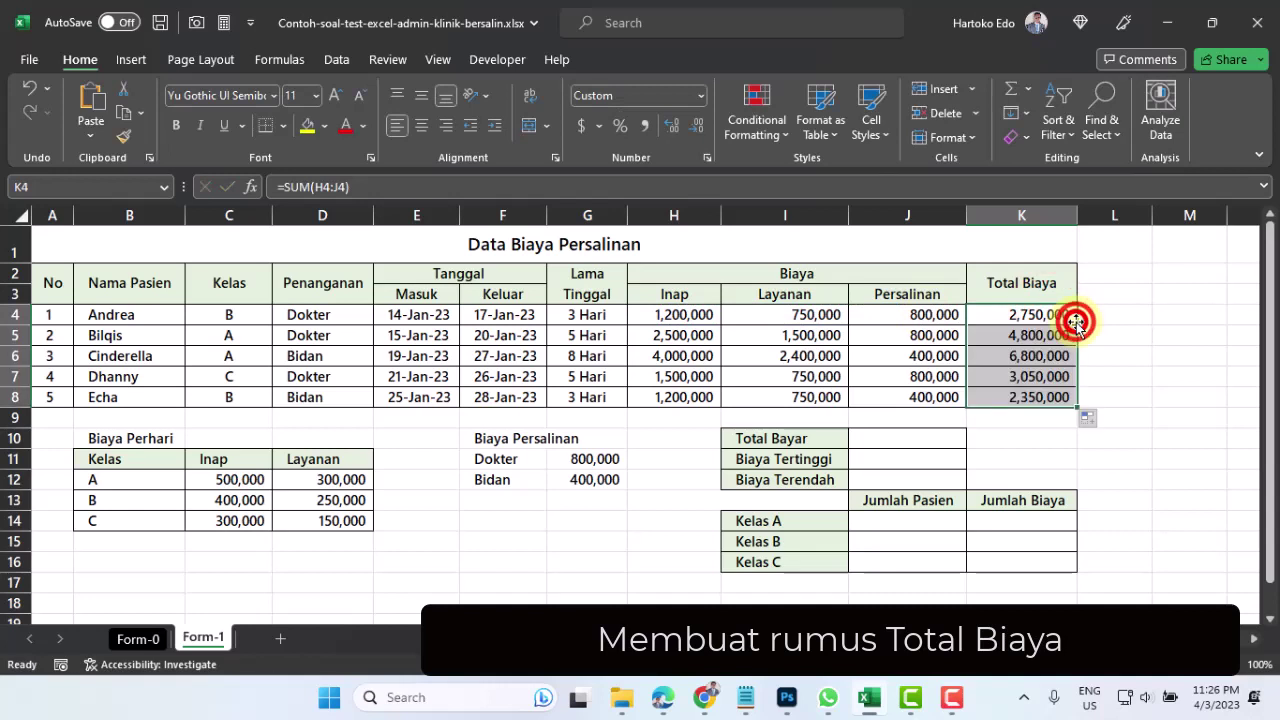
{"action": "left_click", "coordinate": [1020, 369]}
{"action": "left_click_drag", "start_coordinate": [52, 283], "coordinate": [1000, 397]}
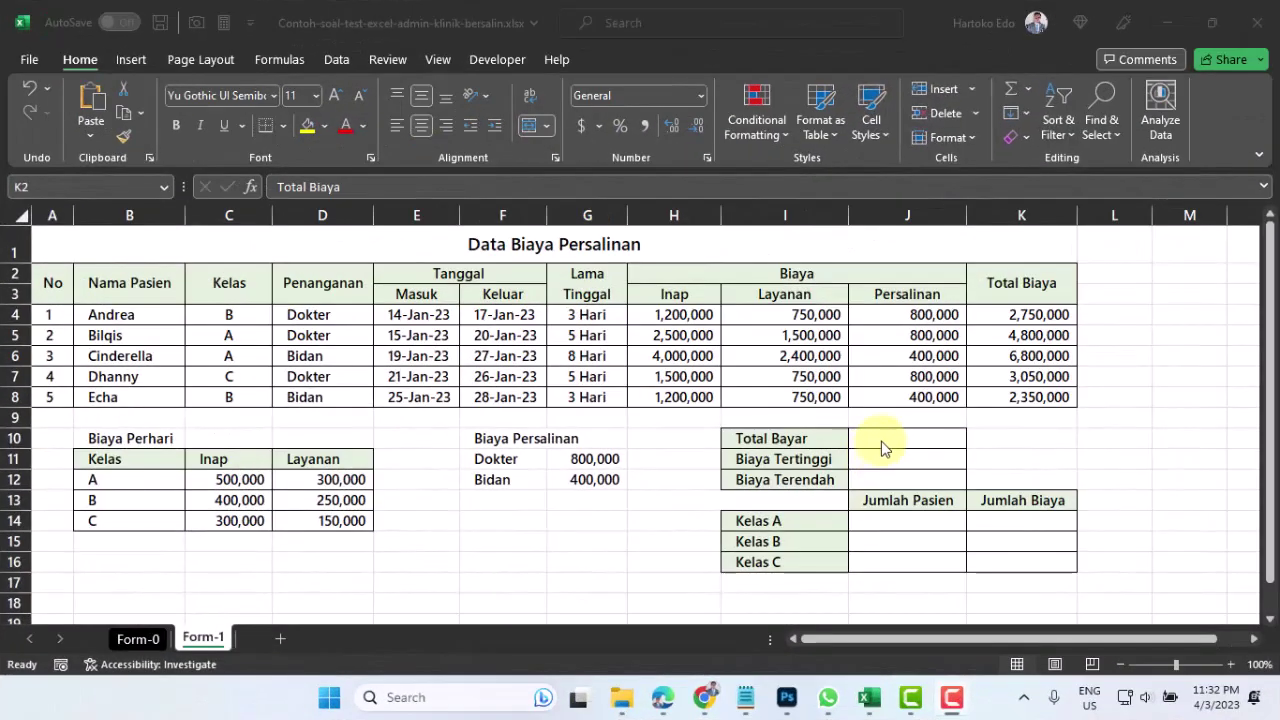
Put the grand total =SUM(K4:K8), 19,750,000, in the Total Bayar cell J10.
{"action": "left_click", "coordinate": [883, 443]}
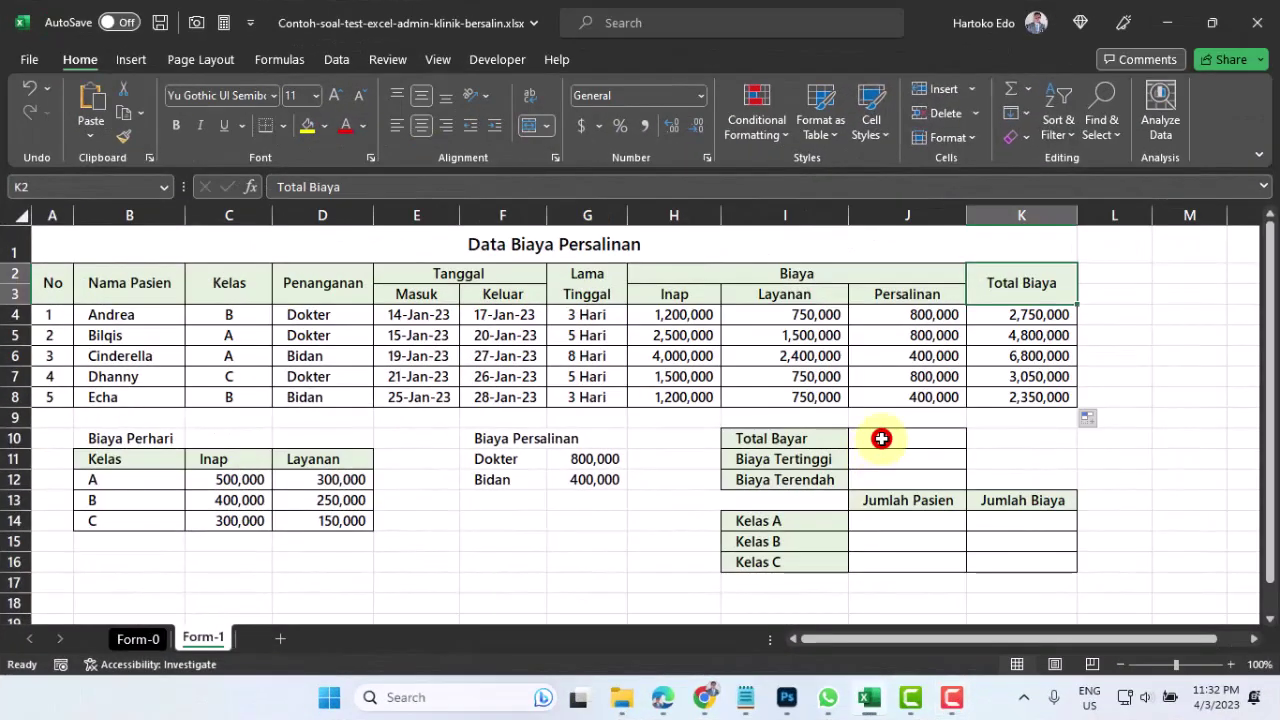
{"action": "left_click_drag", "start_coordinate": [889, 449], "coordinate": [889, 484]}
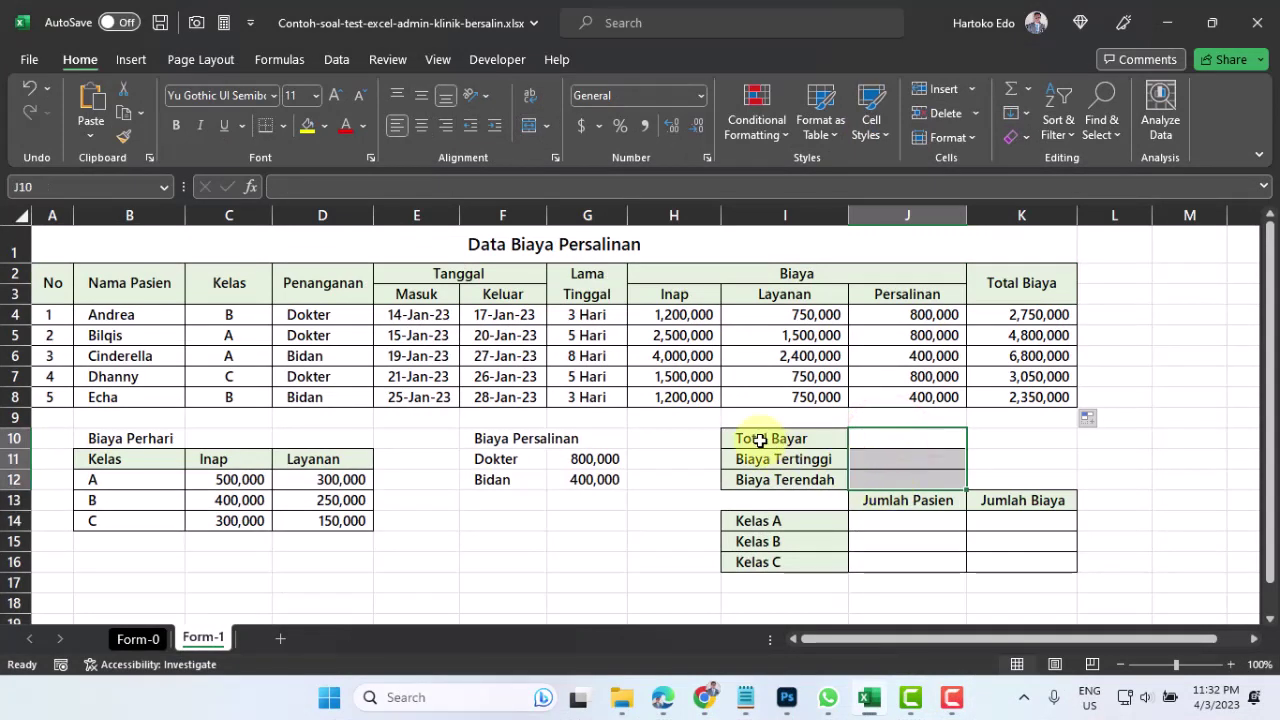
{"action": "left_click", "coordinate": [755, 457]}
{"action": "left_click", "coordinate": [792, 481]}
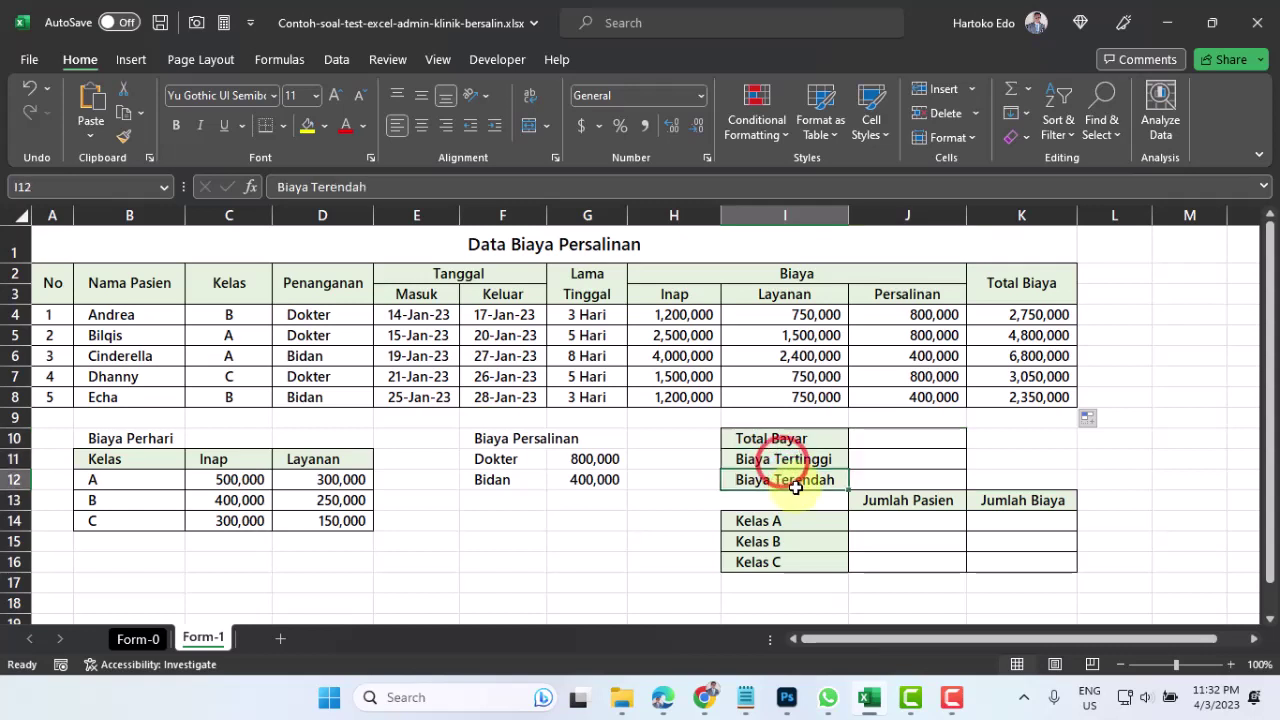
{"action": "left_click", "coordinate": [886, 441]}
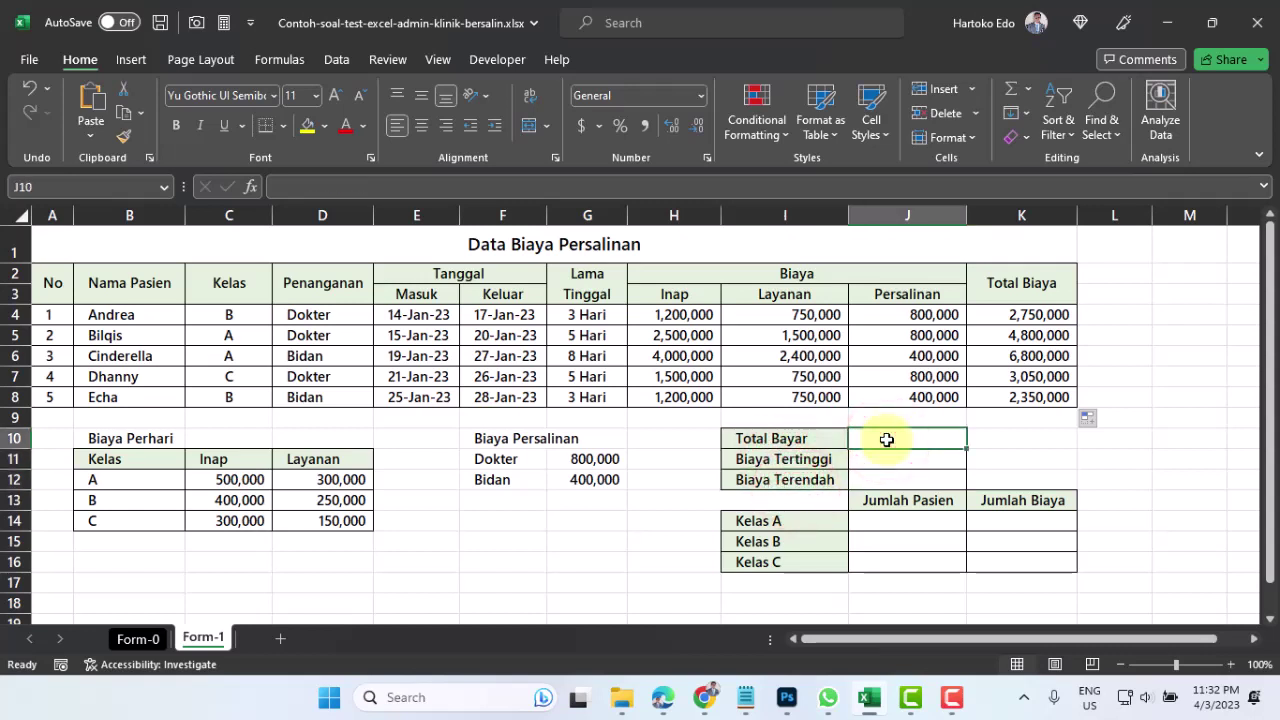
{"action": "left_click", "coordinate": [1027, 89]}
{"action": "left_click", "coordinate": [1040, 115]}
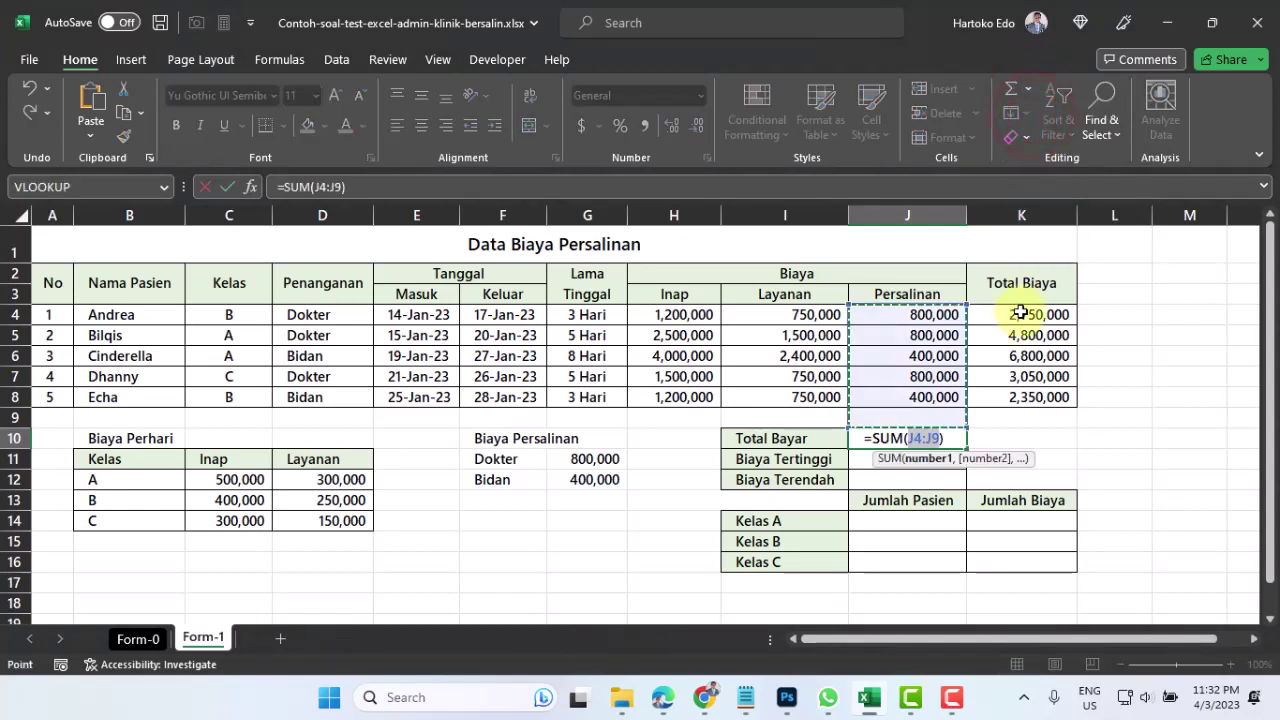
{"action": "left_click_drag", "start_coordinate": [1022, 314], "coordinate": [1020, 396]}
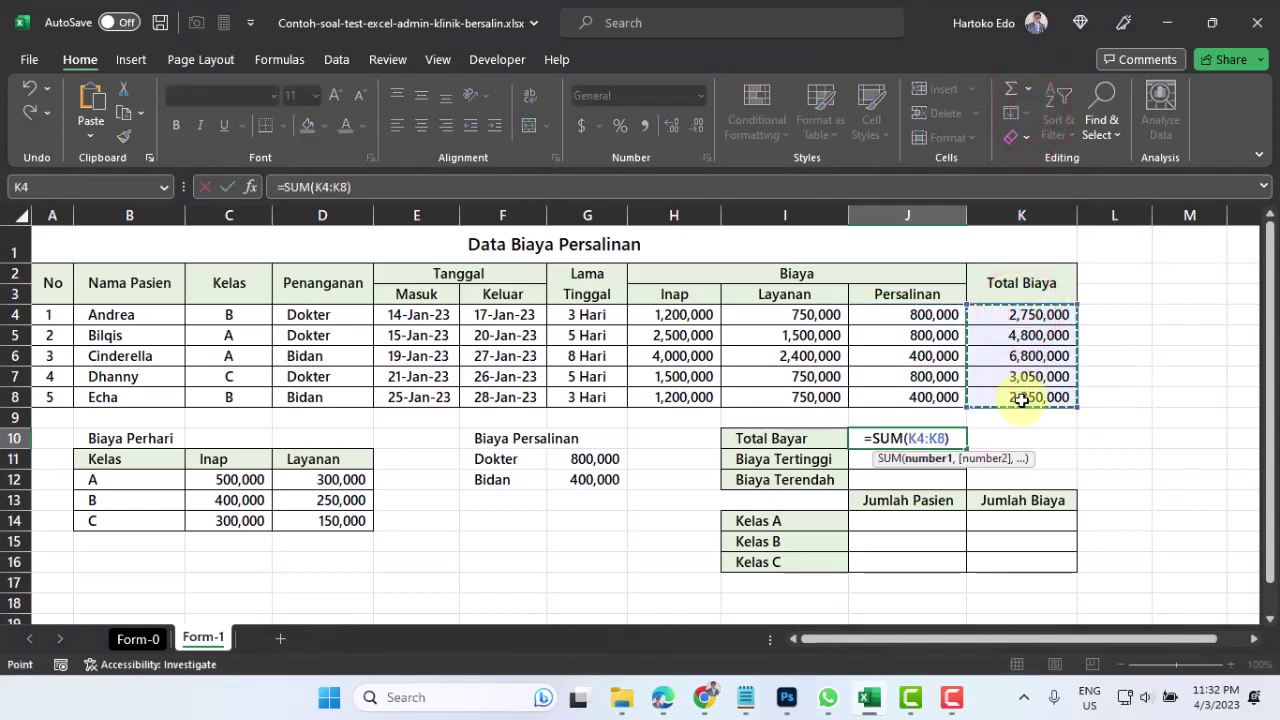
{"action": "key", "text": "Return"}
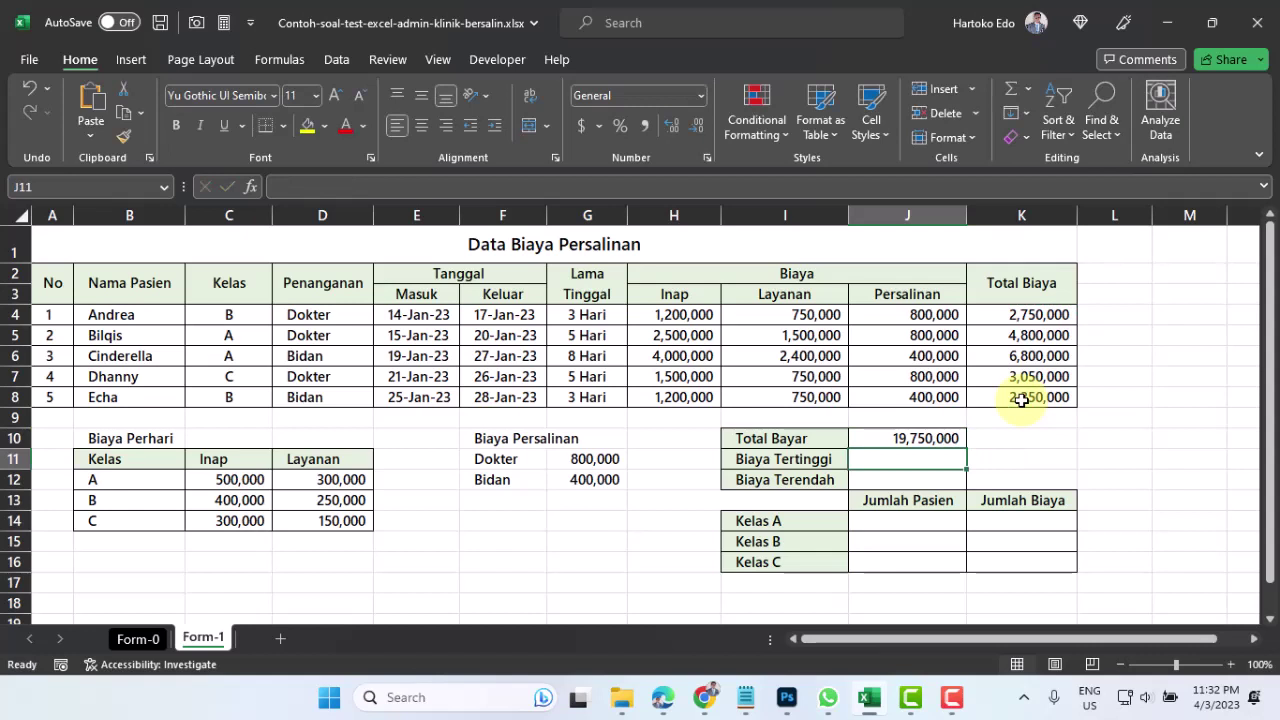
Enter =MAX(K4:K8) in J11 to show the highest cost, 6,800,000.
{"action": "left_click", "coordinate": [888, 459]}
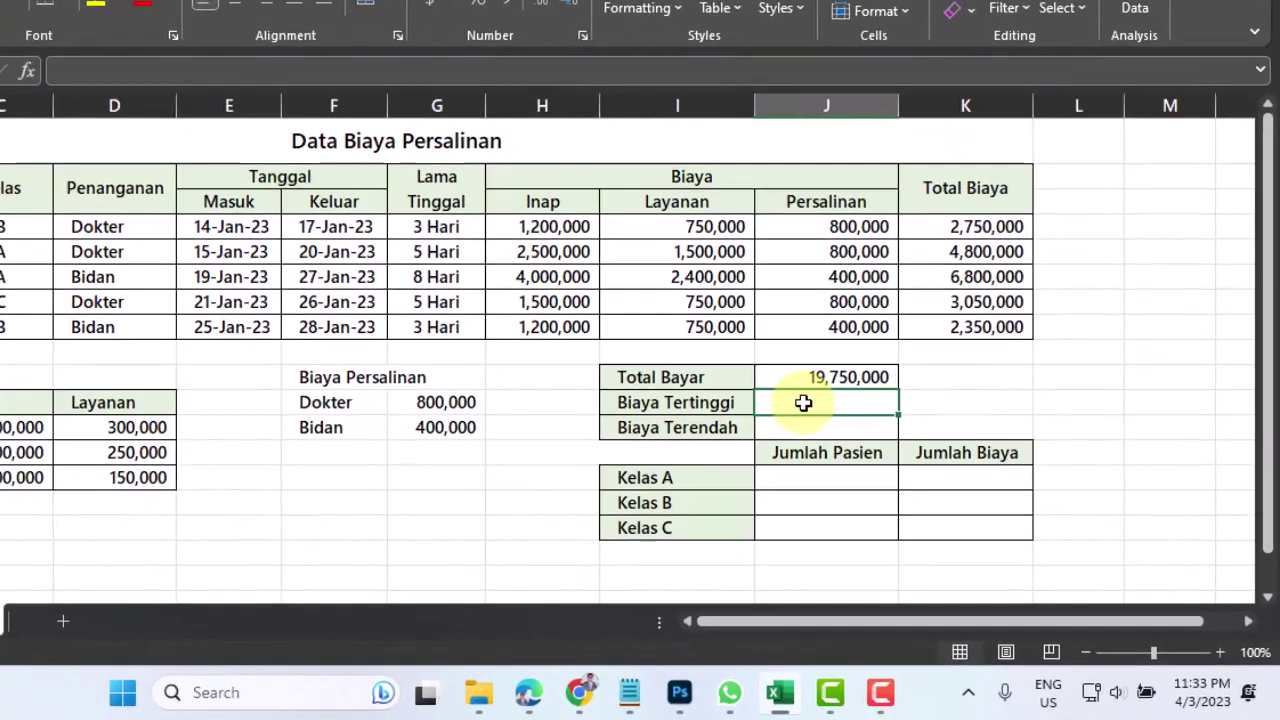
{"action": "type", "text": "=ma"}
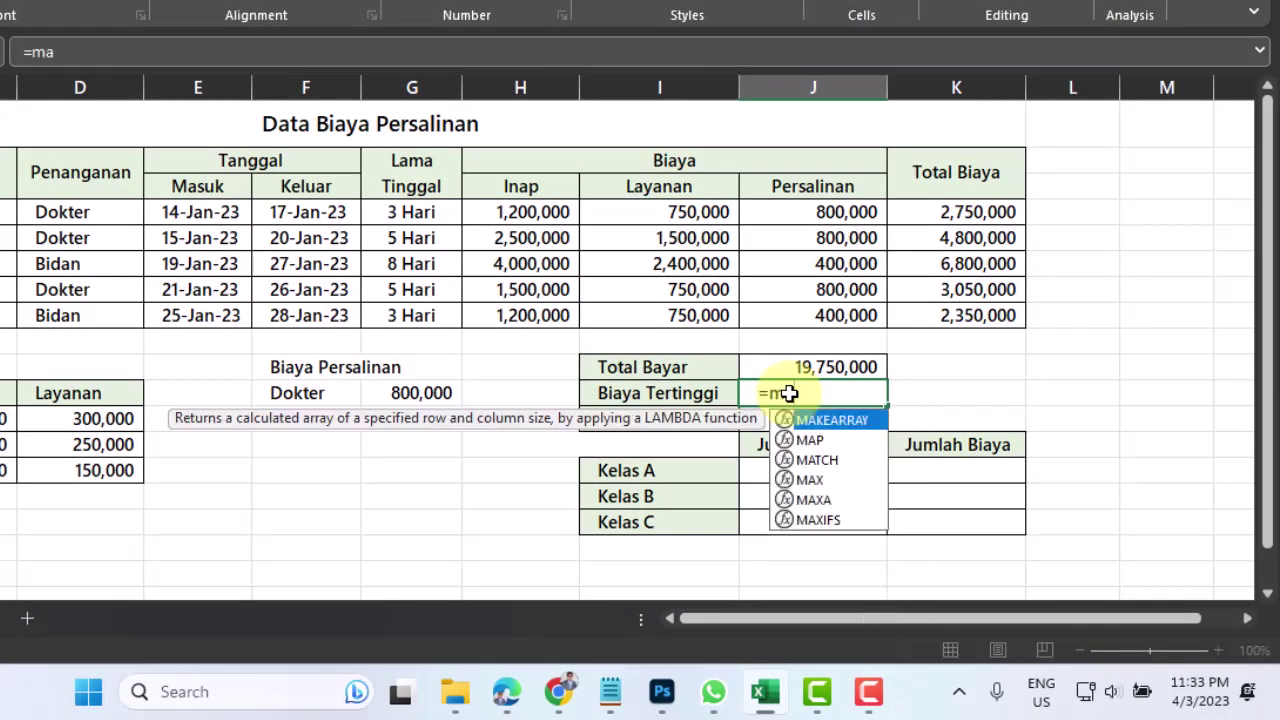
{"action": "type", "text": "x("}
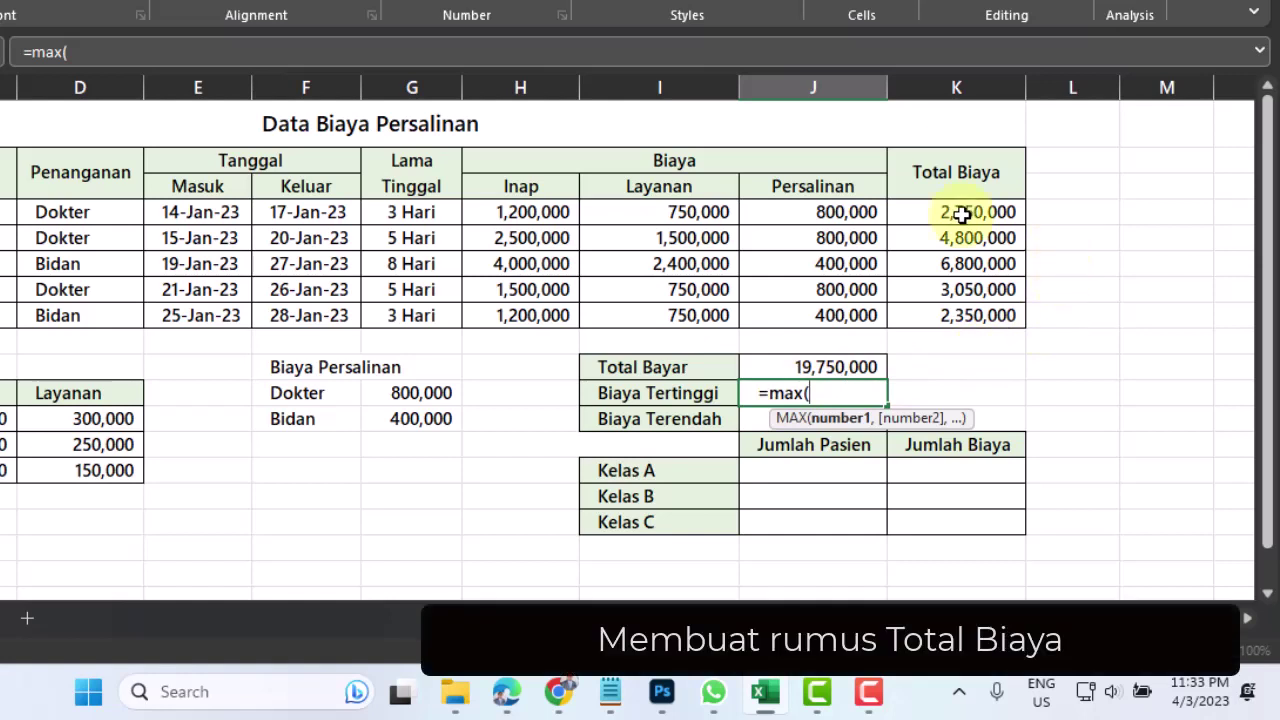
{"action": "left_click_drag", "start_coordinate": [962, 212], "coordinate": [957, 315]}
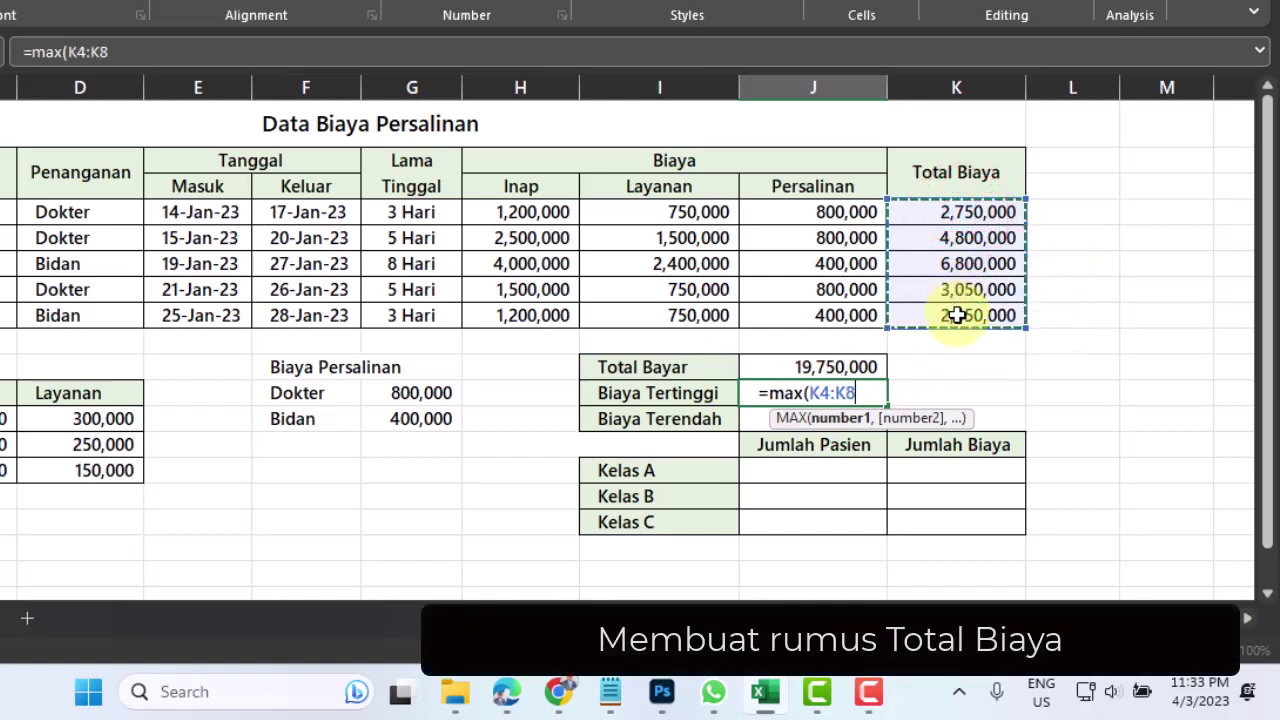
{"action": "type", "text": ")"}
{"action": "key", "text": "Return"}
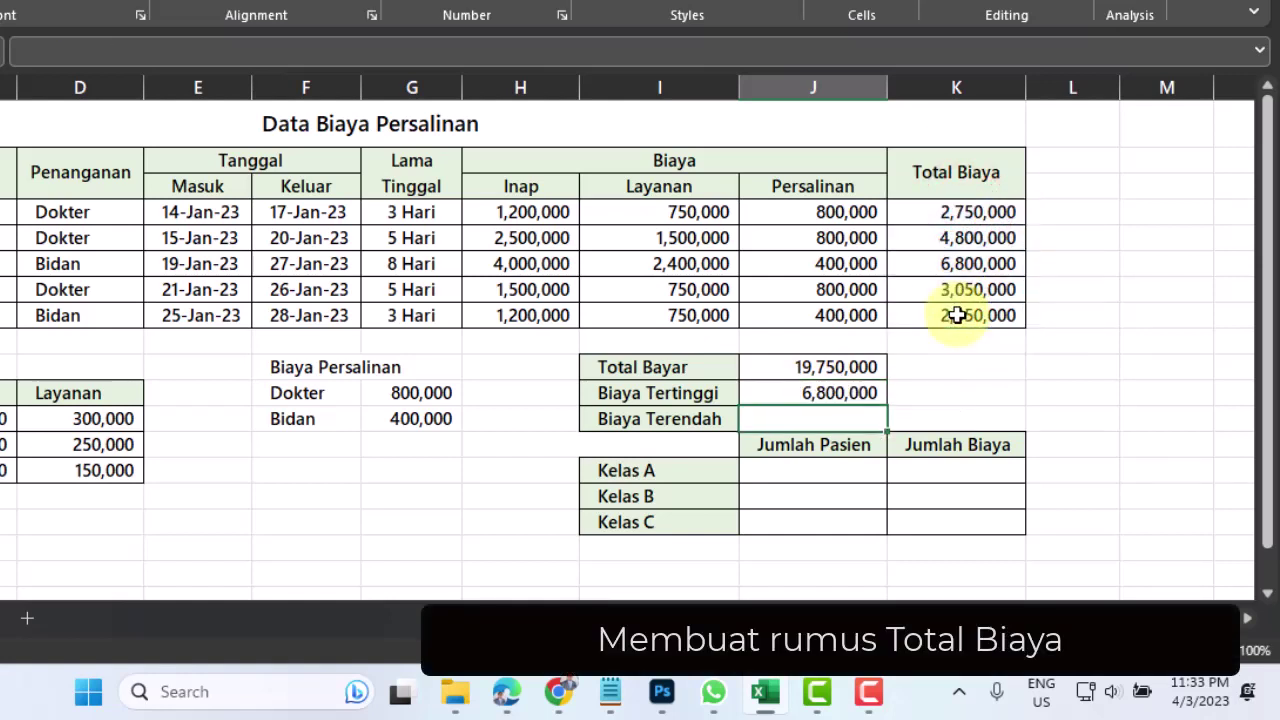
{"action": "left_click", "coordinate": [966, 262]}
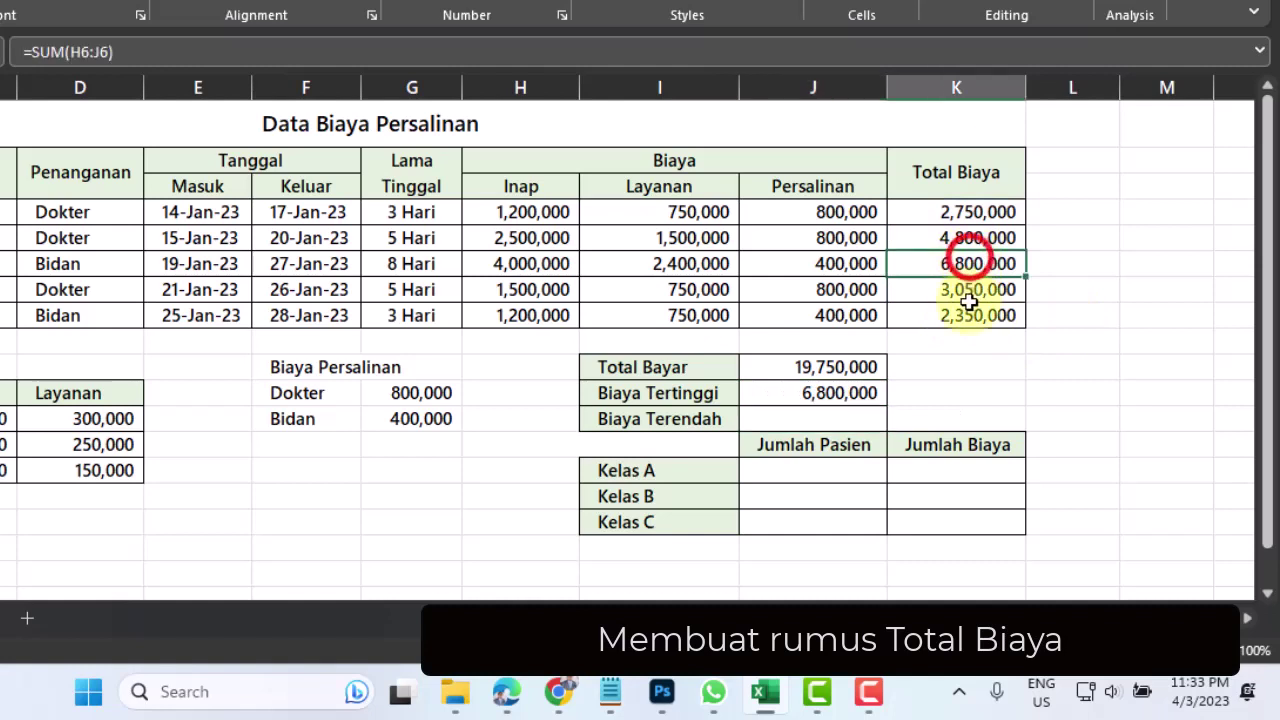
Enter =MIN(K4:K8) in J12 to show the lowest cost, 2,350,000.
{"action": "left_click", "coordinate": [814, 420]}
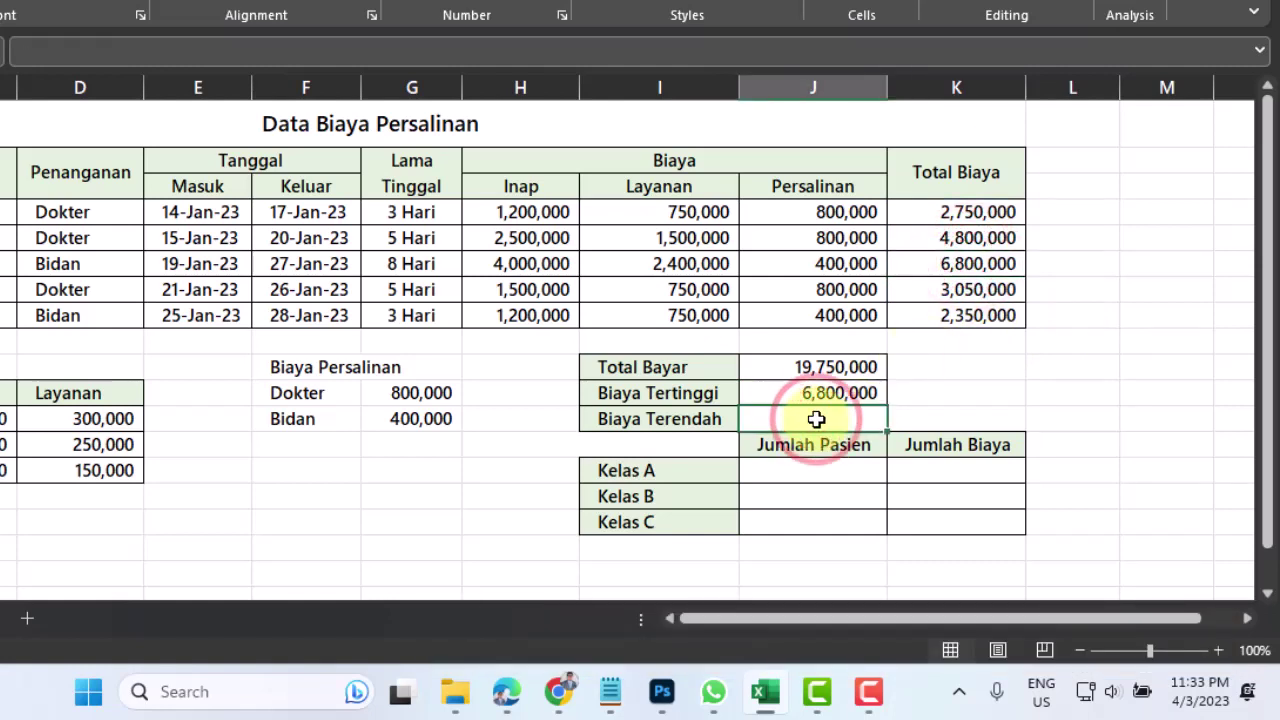
{"action": "type", "text": "=min"}
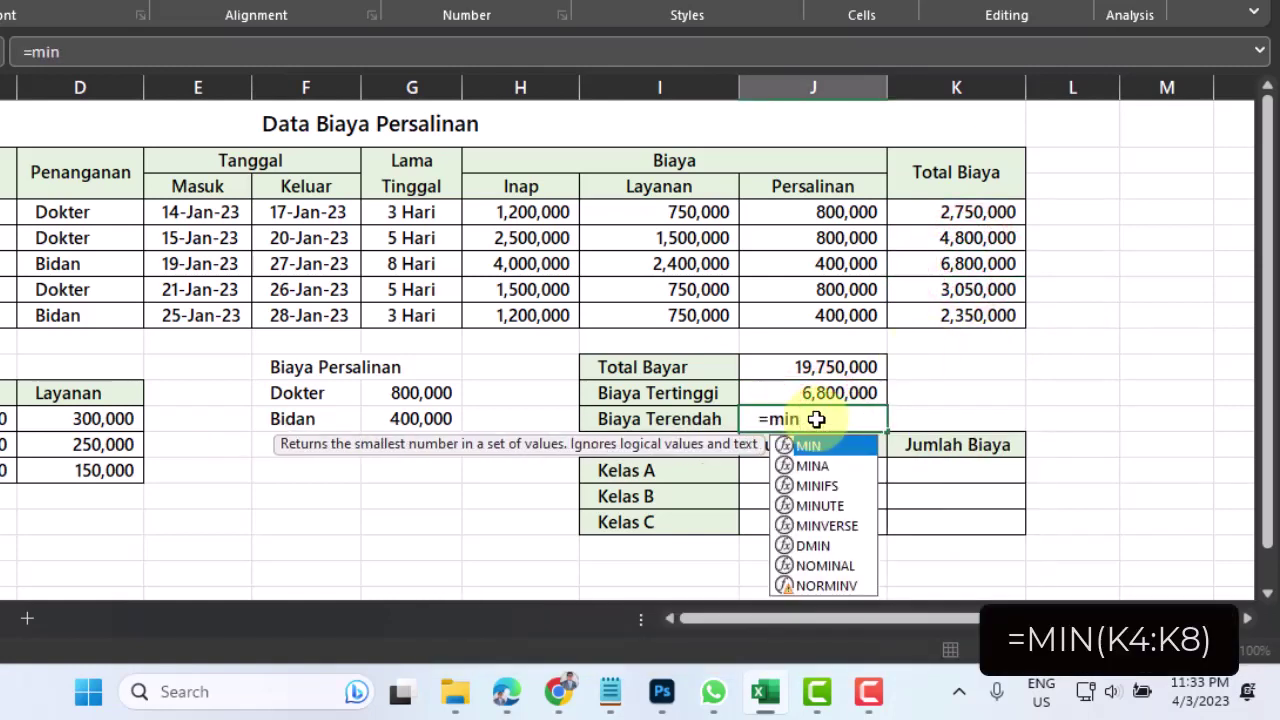
{"action": "type", "text": "("}
{"action": "left_click_drag", "start_coordinate": [947, 212], "coordinate": [948, 316]}
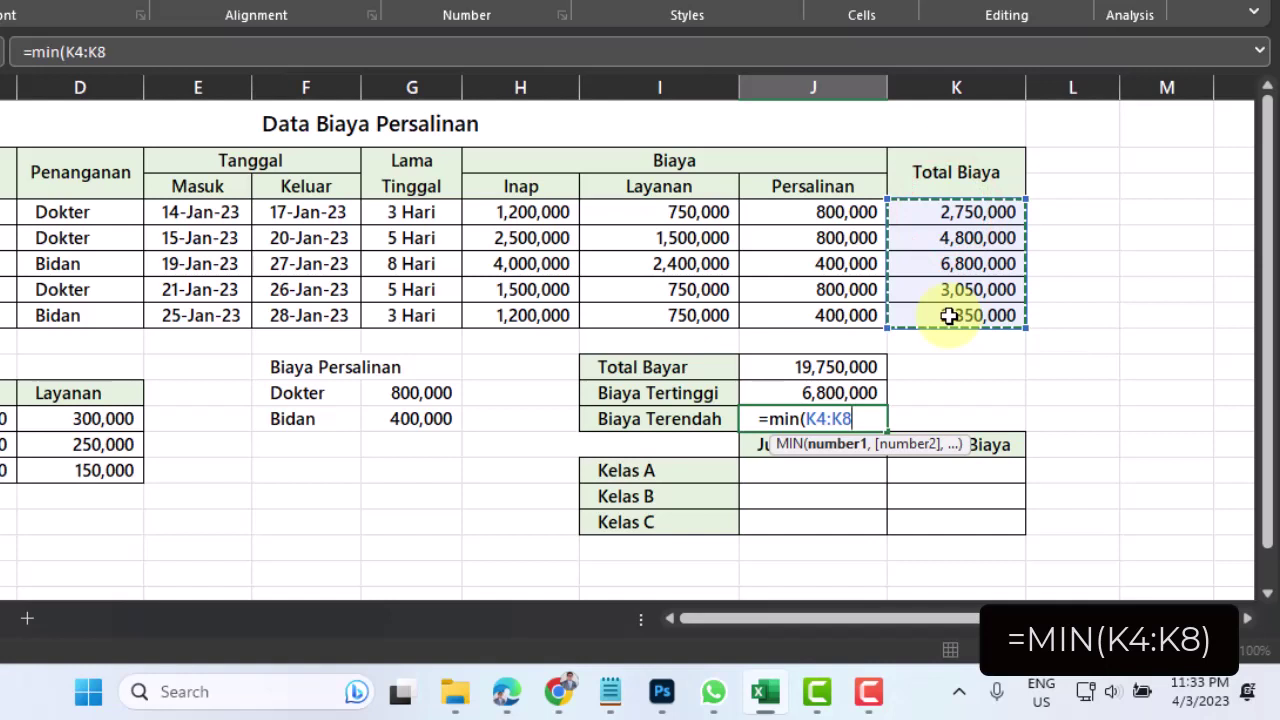
{"action": "type", "text": ")"}
{"action": "key", "text": "Return"}
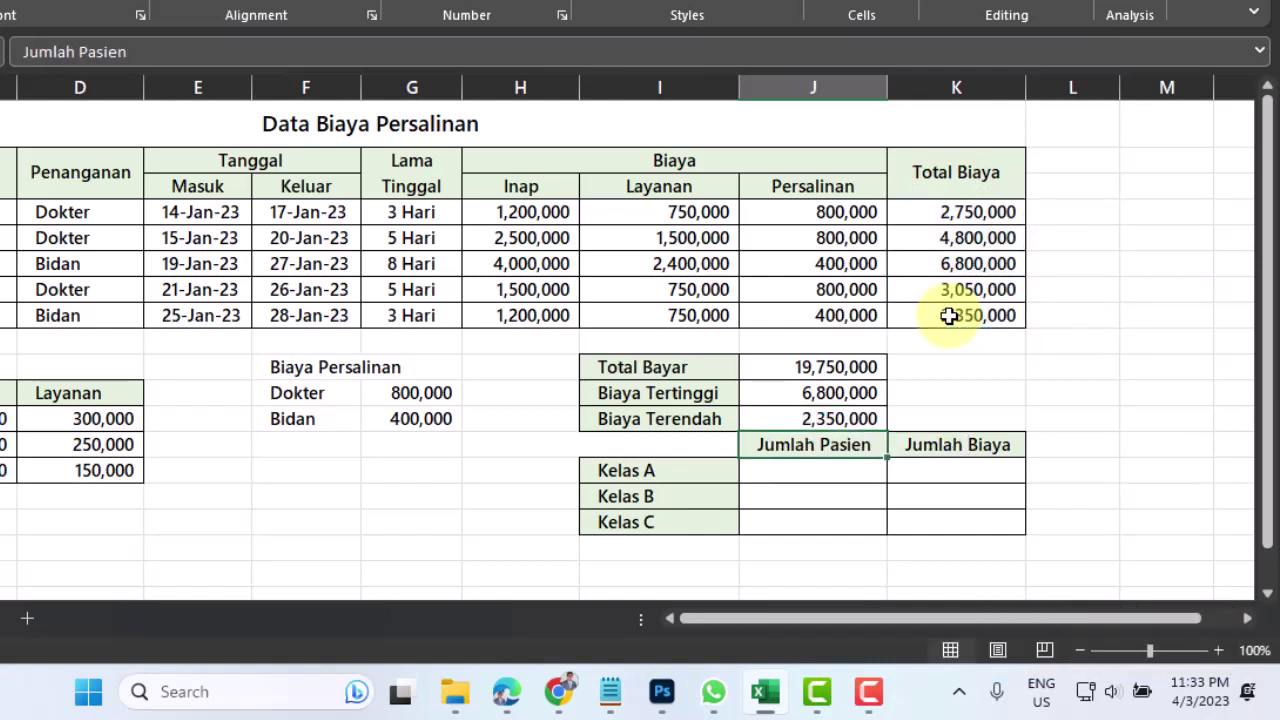
{"action": "left_click_drag", "start_coordinate": [808, 360], "coordinate": [810, 416]}
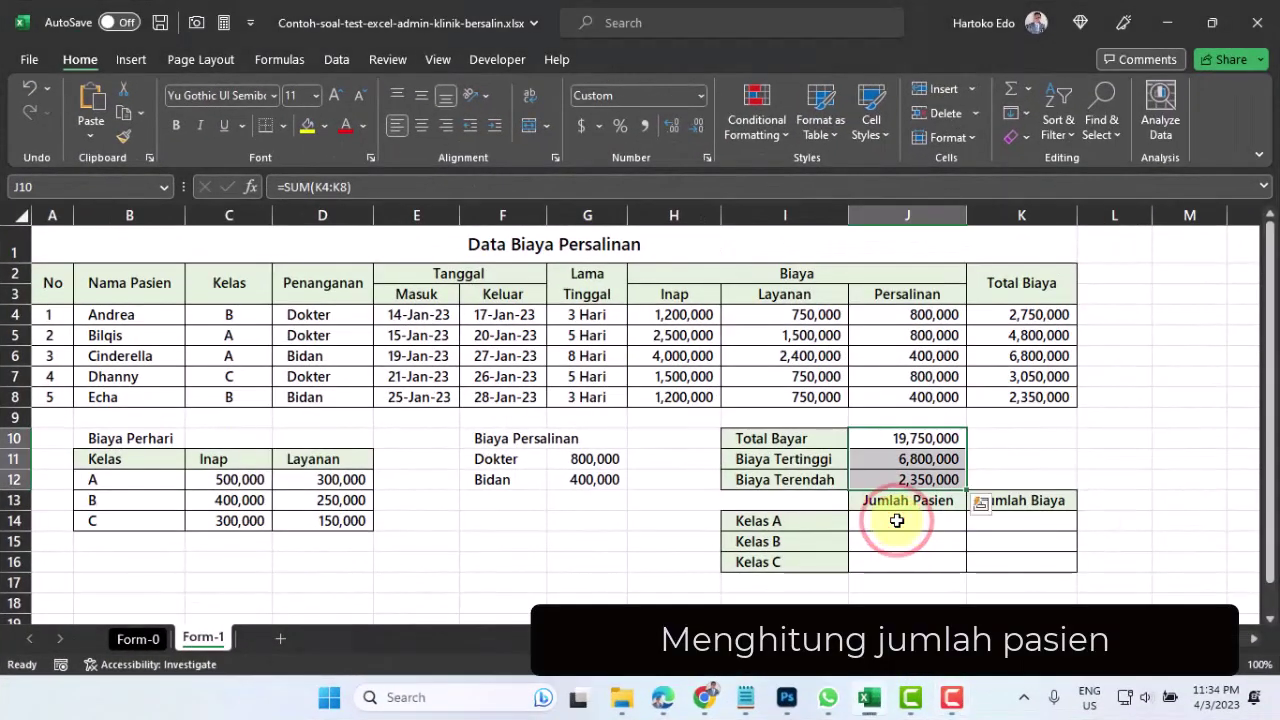
{"action": "left_click_drag", "start_coordinate": [897, 520], "coordinate": [1020, 560]}
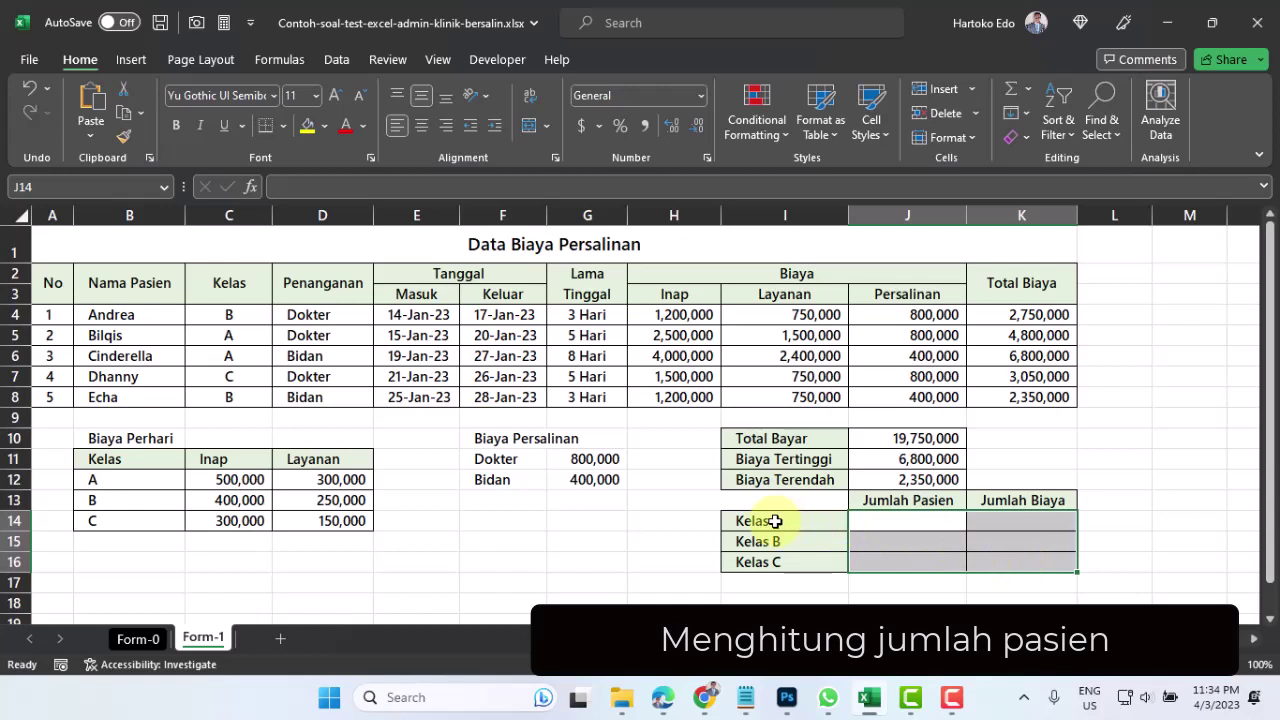
{"action": "left_click", "coordinate": [775, 521]}
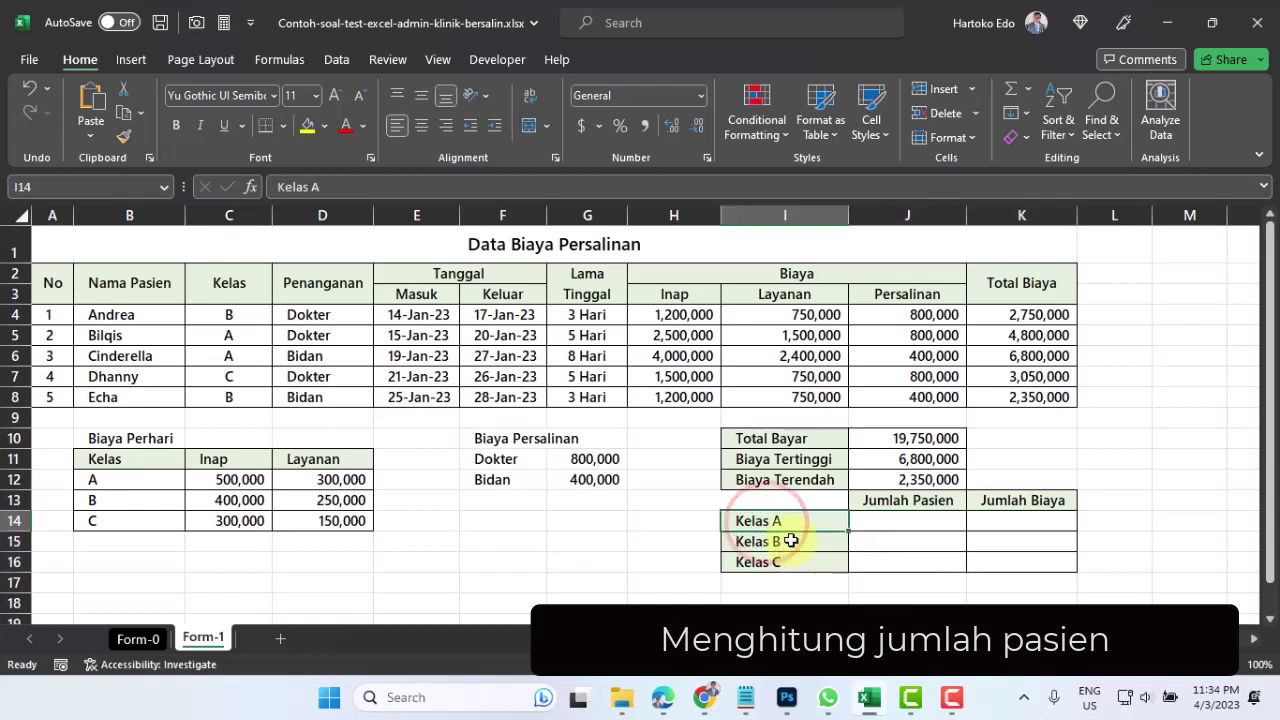
{"action": "left_click", "coordinate": [790, 541]}
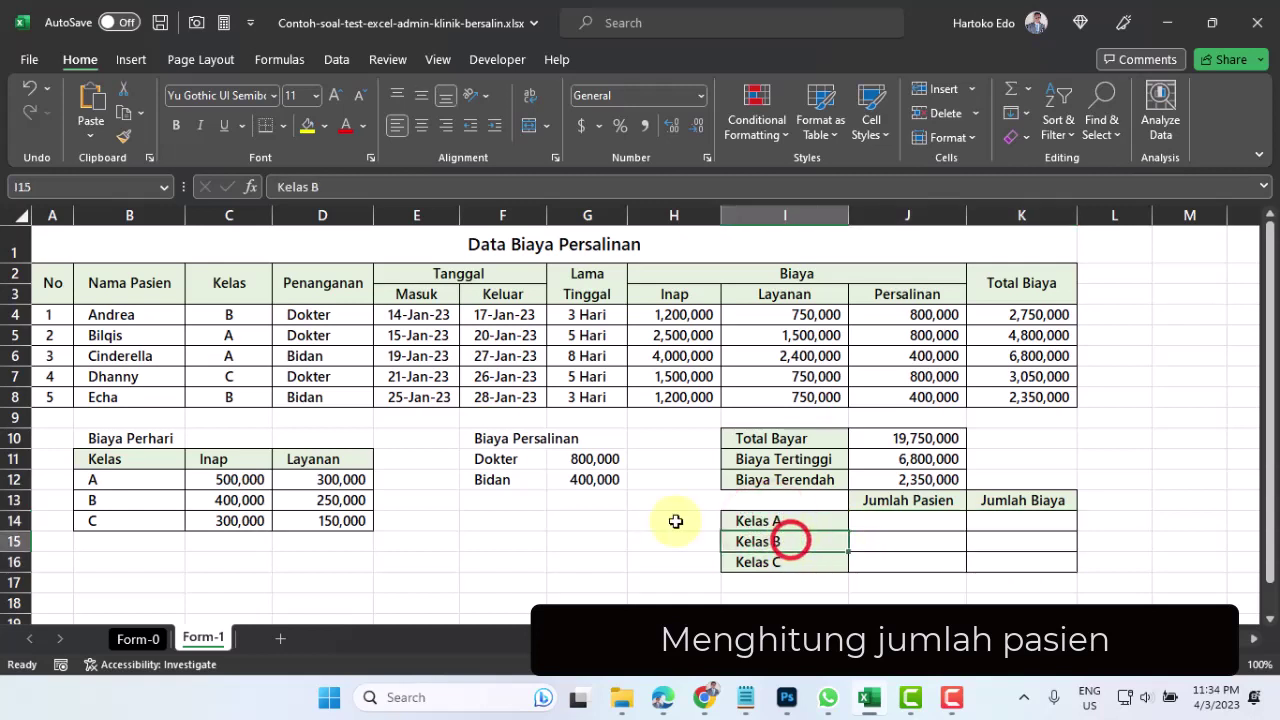
{"action": "left_click", "coordinate": [229, 337]}
{"action": "left_click", "coordinate": [231, 357]}
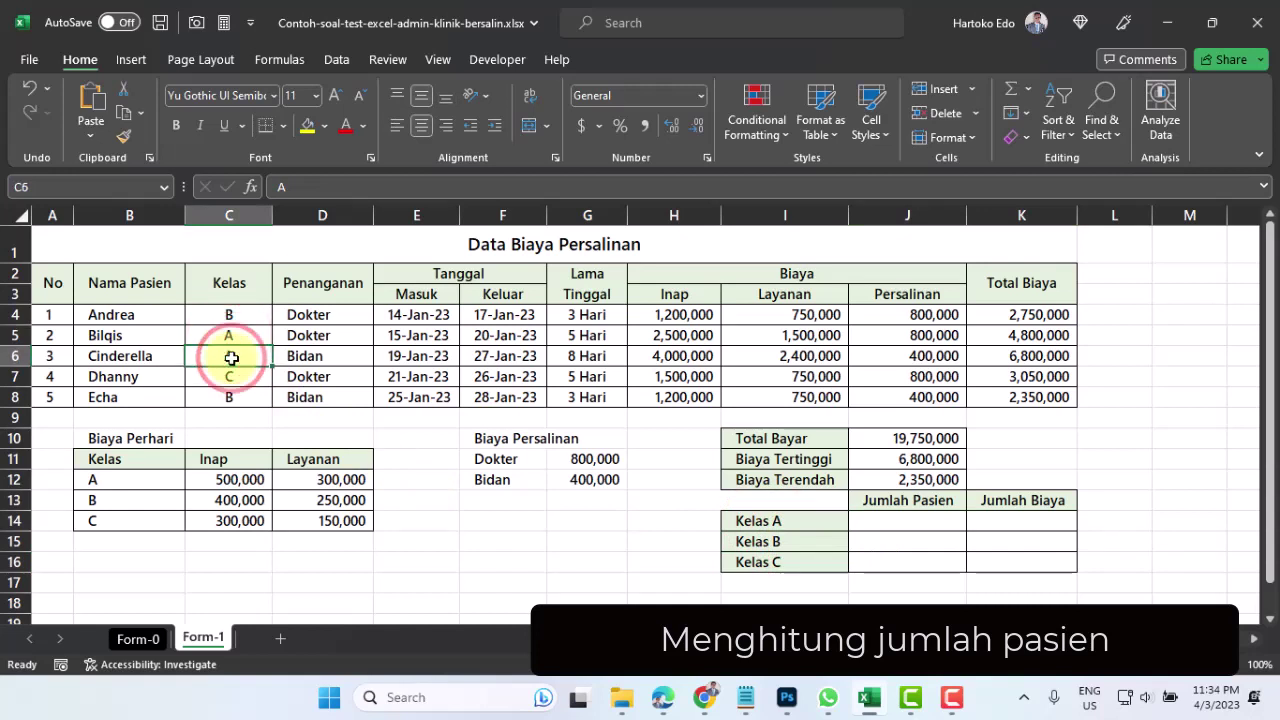
{"action": "left_click", "coordinate": [229, 335]}
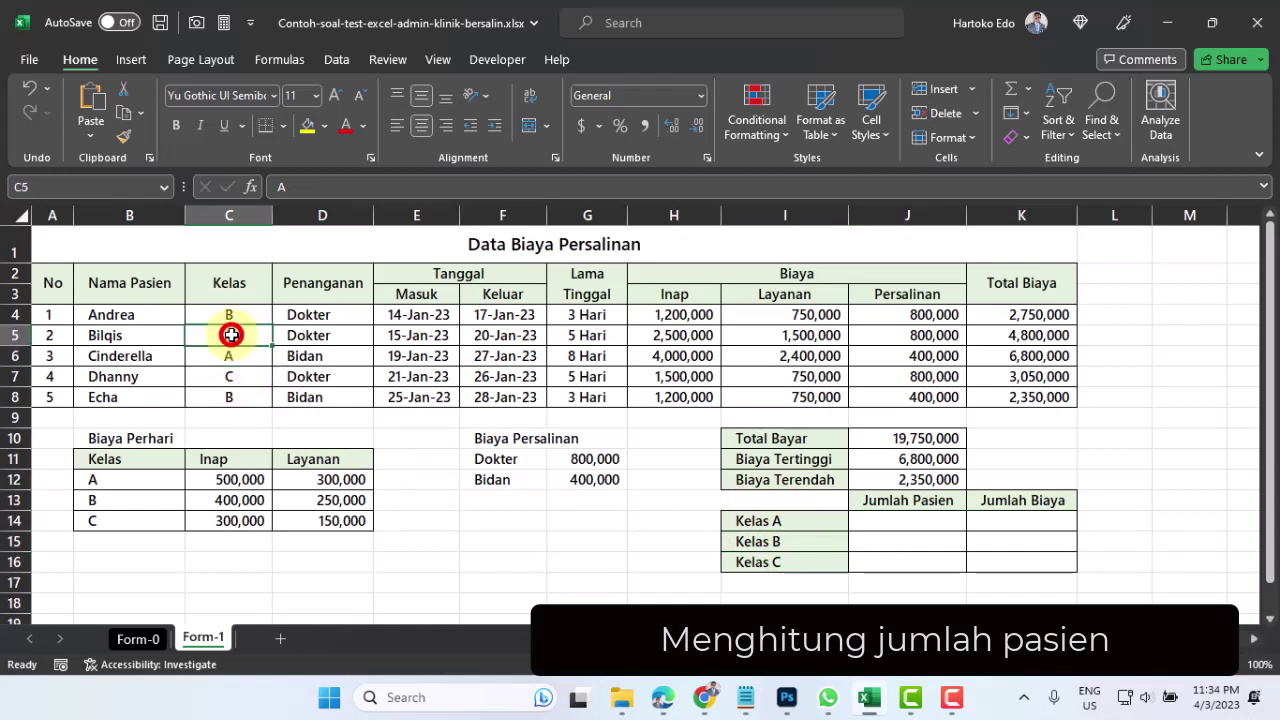
{"action": "left_click", "coordinate": [902, 520]}
{"action": "type", "text": "2"}
{"action": "left_click", "coordinate": [911, 537]}
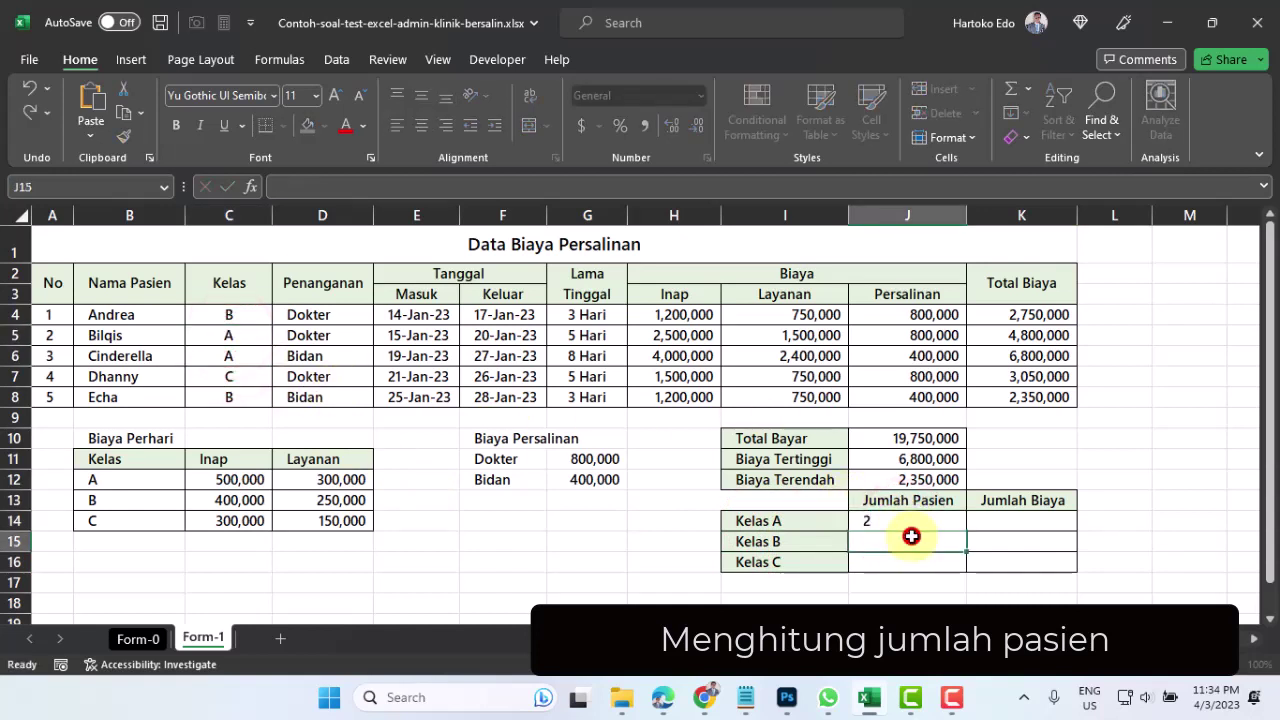
{"action": "left_click", "coordinate": [902, 519]}
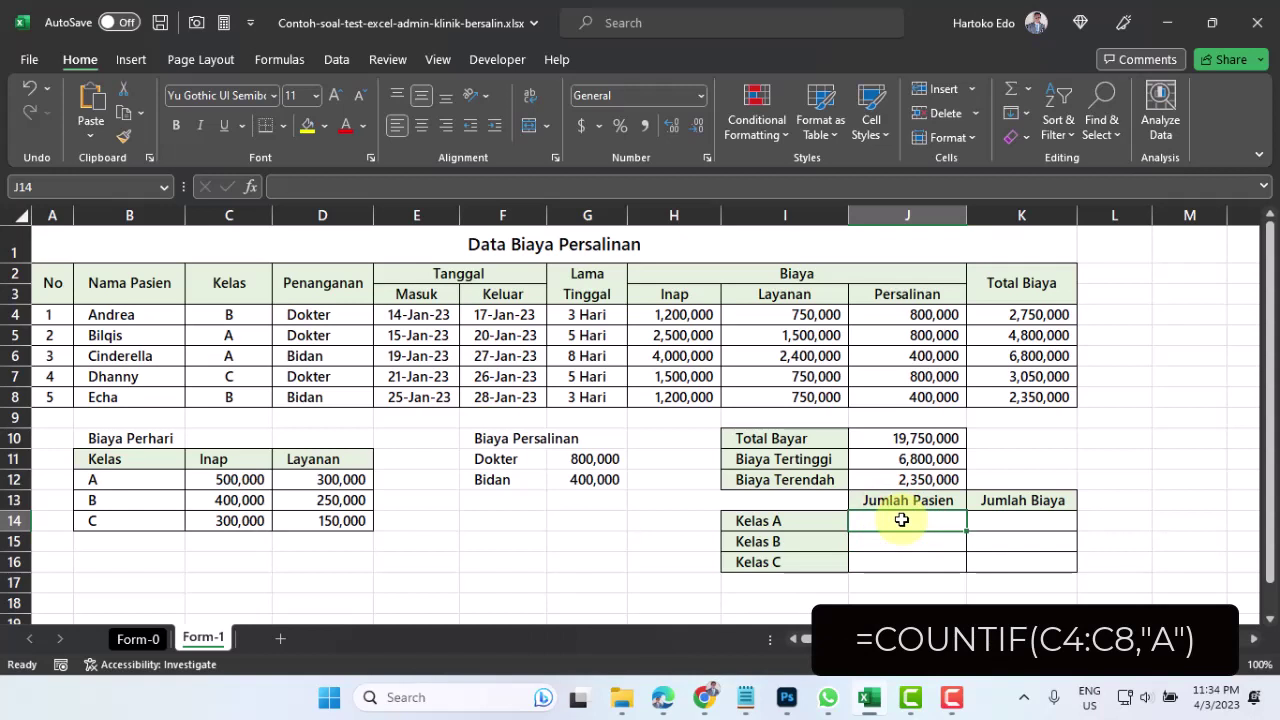
Enter =COUNTIF(C4:C8,"A") in J14 to count the Kelas A patients.
{"action": "type", "text": "="}
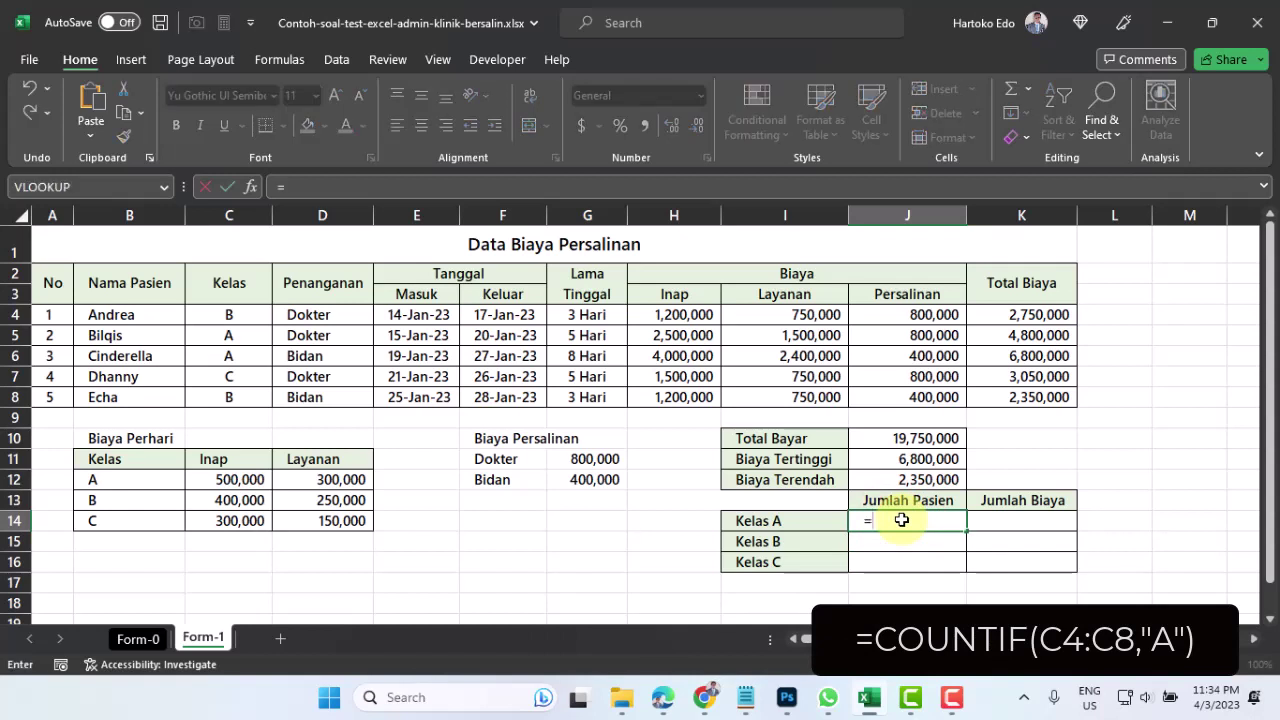
{"action": "type", "text": "c"}
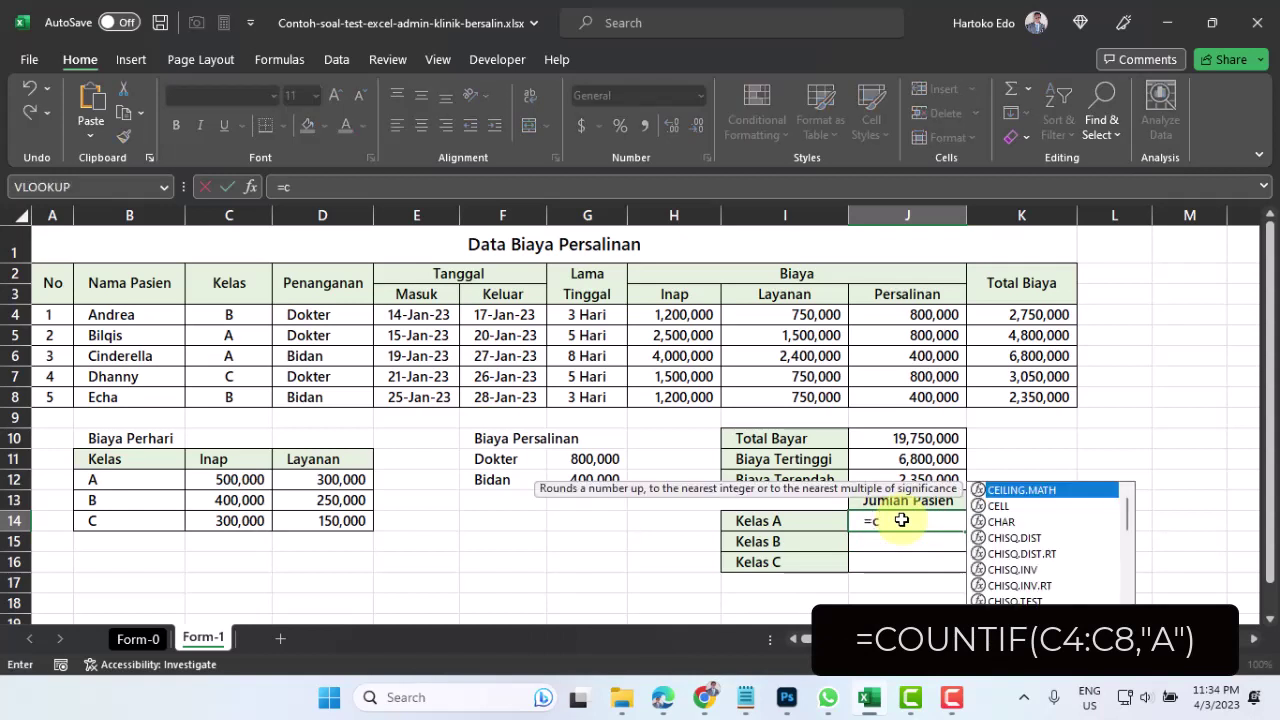
{"action": "type", "text": "oun"}
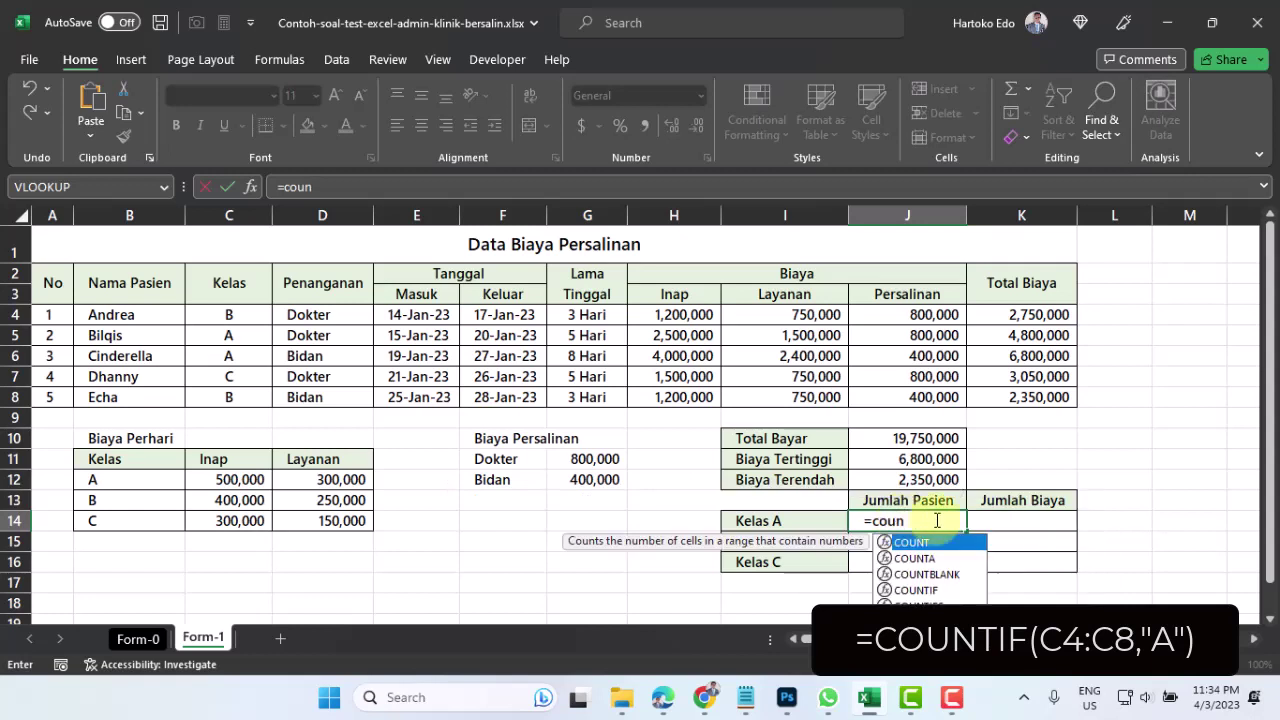
{"action": "double_click", "coordinate": [916, 589]}
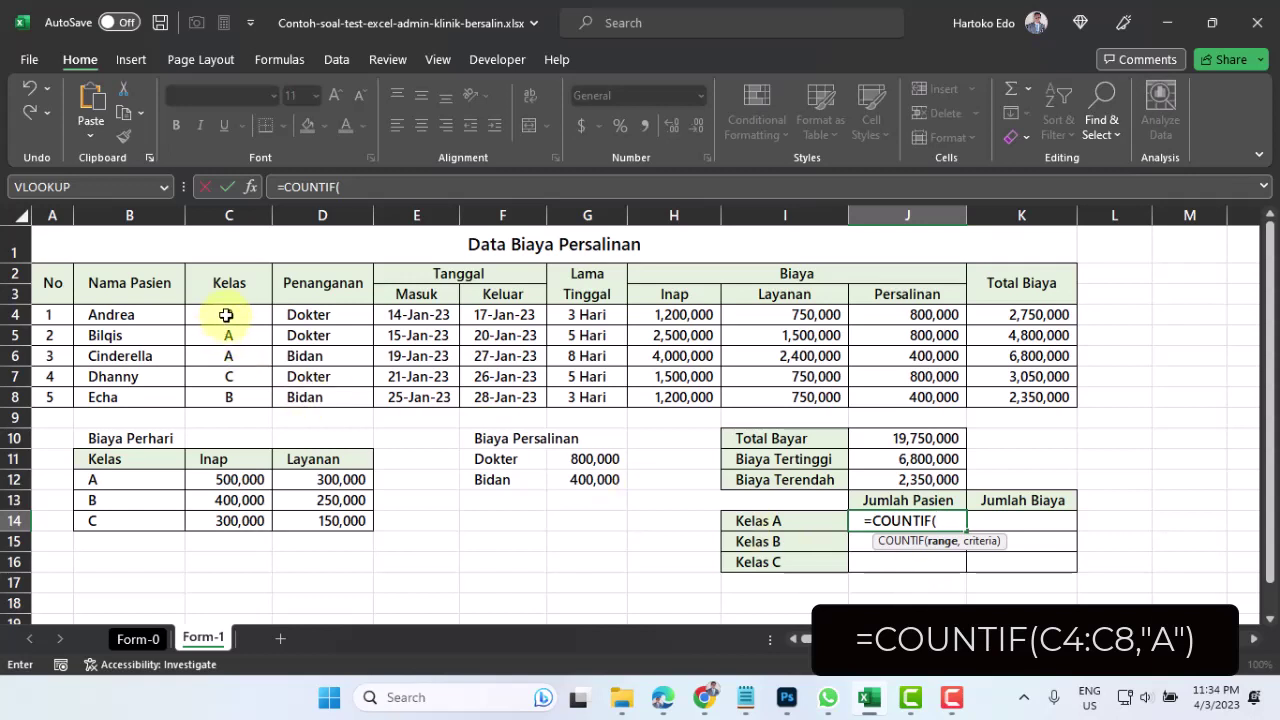
{"action": "left_click_drag", "start_coordinate": [226, 315], "coordinate": [226, 395]}
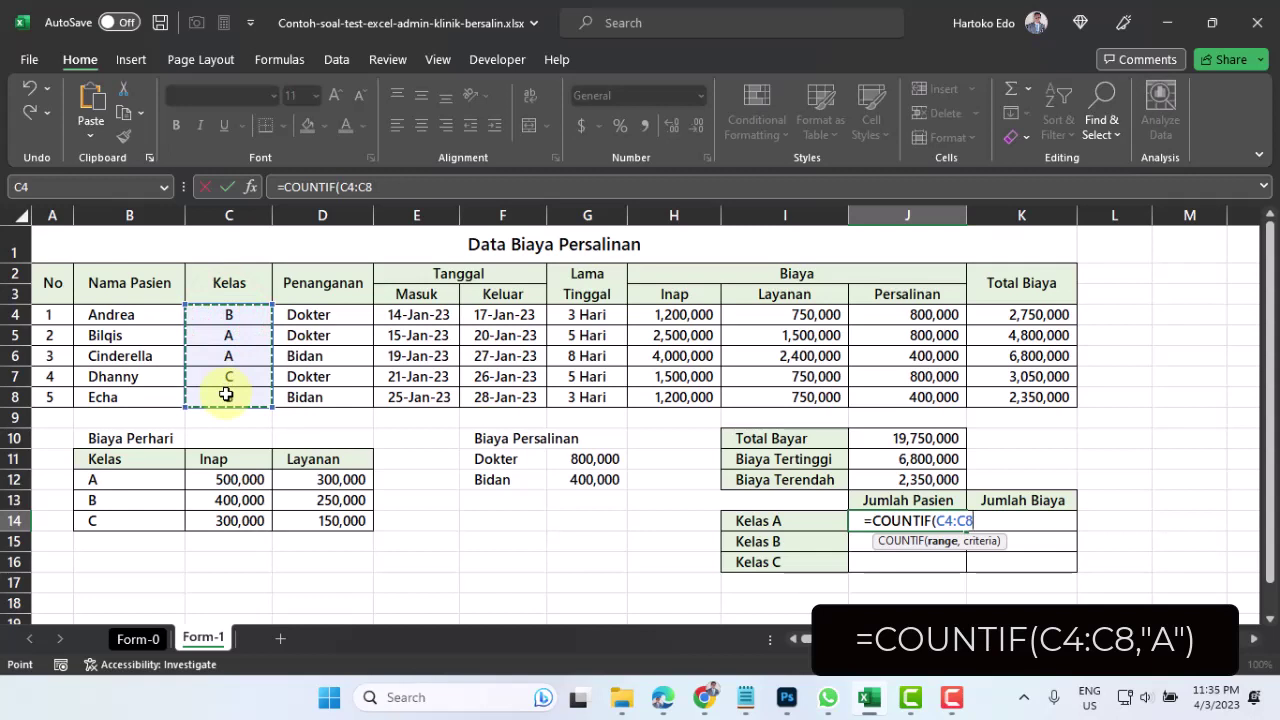
{"action": "type", "text": ",\"A"}
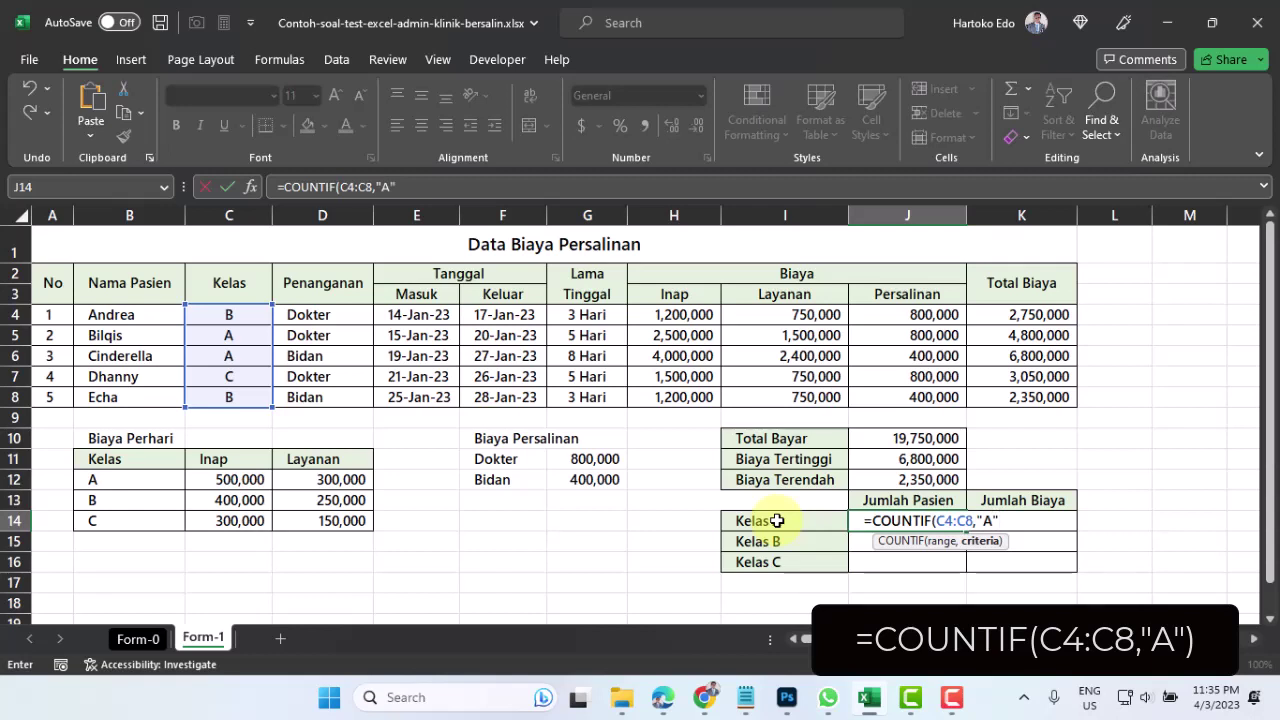
{"action": "key", "text": "Return"}
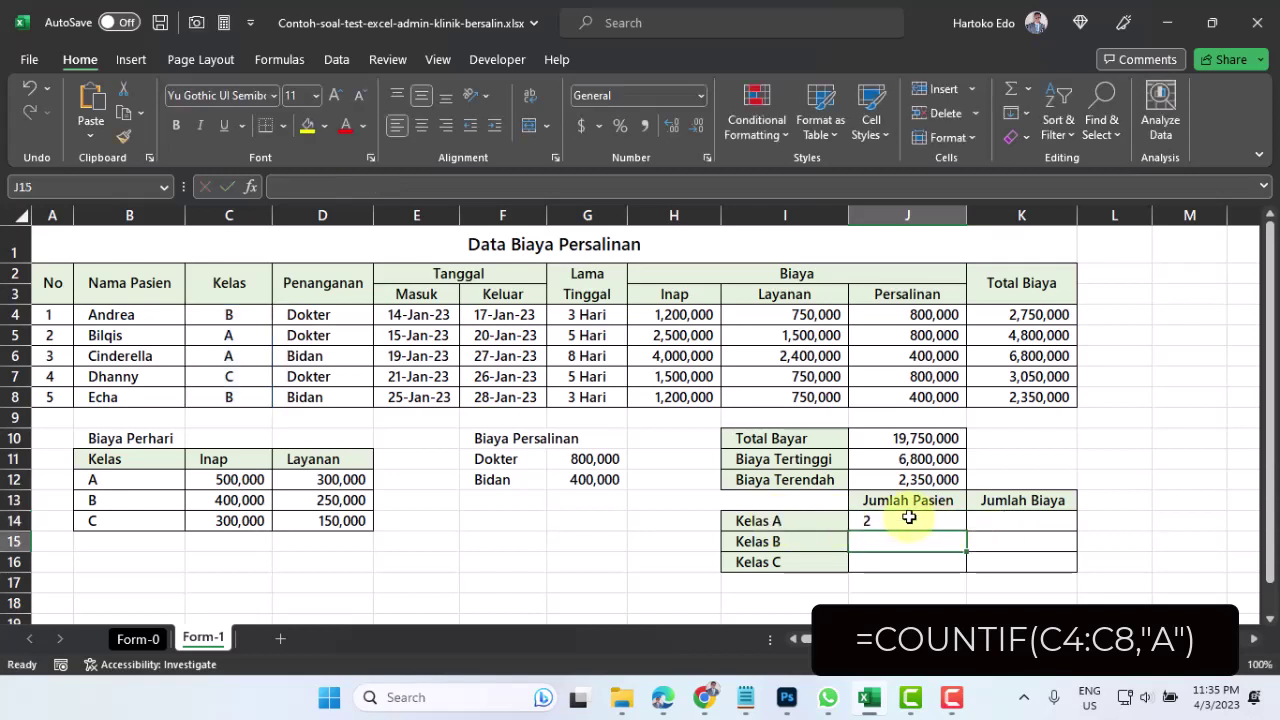
Centre the three patient-count cells and copy the COUNTIF formula text from the formula bar.
{"action": "left_click_drag", "start_coordinate": [907, 520], "coordinate": [907, 558]}
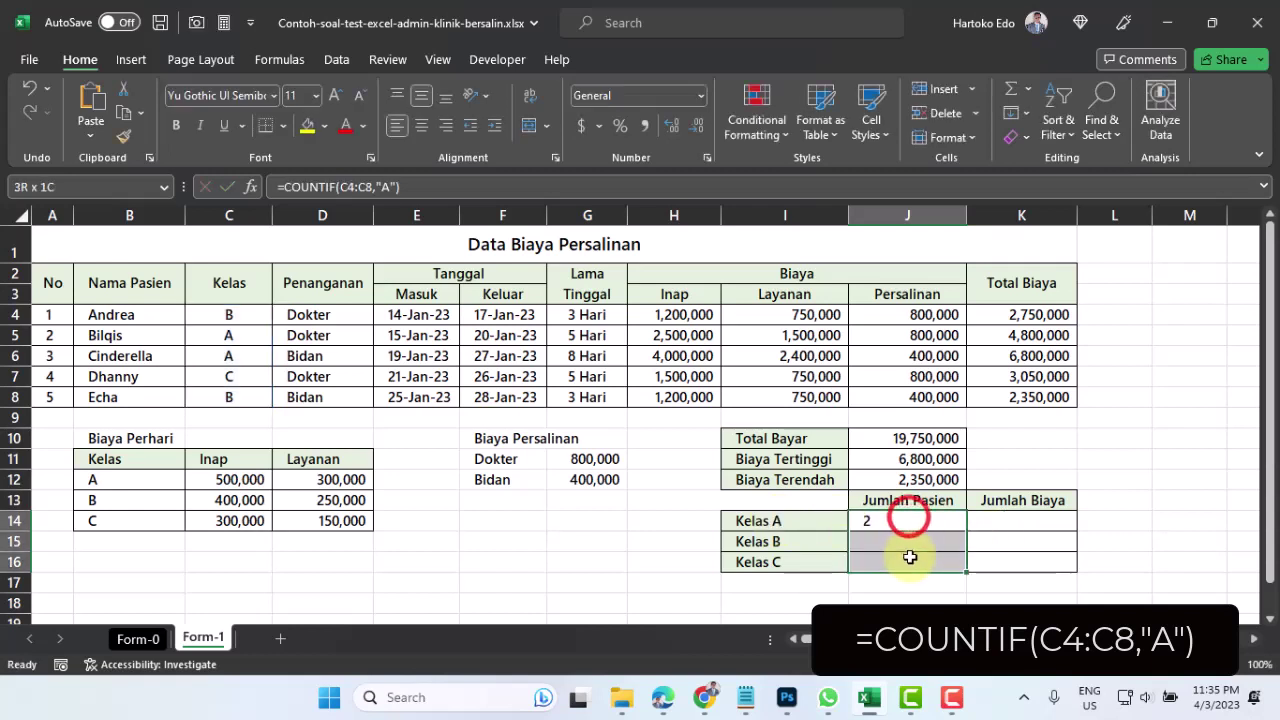
{"action": "left_click", "coordinate": [425, 125]}
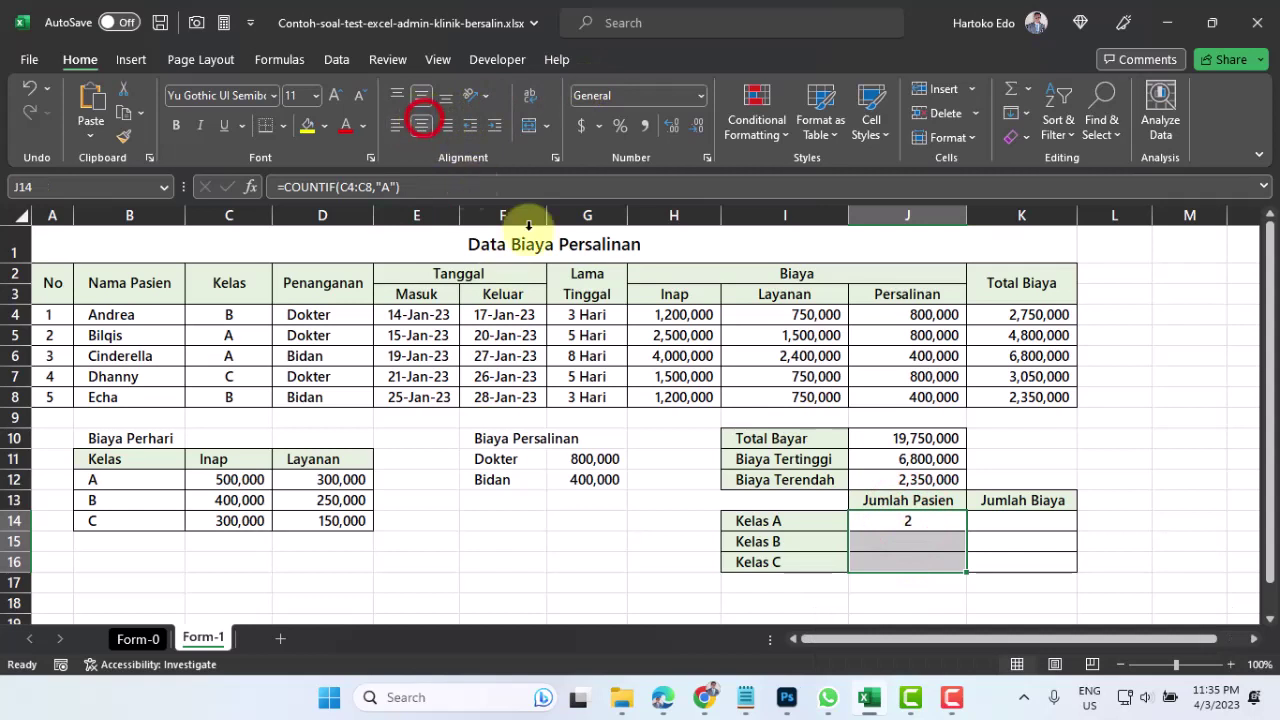
{"action": "left_click", "coordinate": [900, 521]}
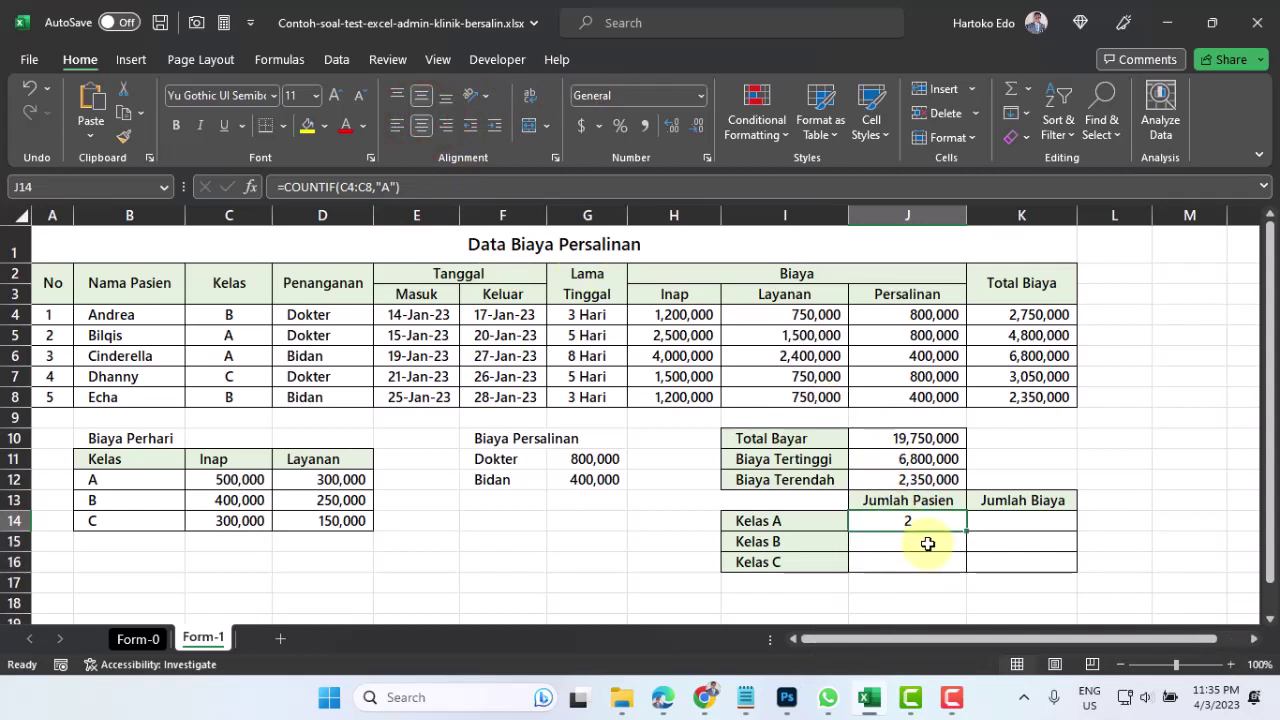
{"action": "left_click_drag", "start_coordinate": [408, 186], "coordinate": [273, 180]}
{"action": "key", "text": "ctrl+c"}
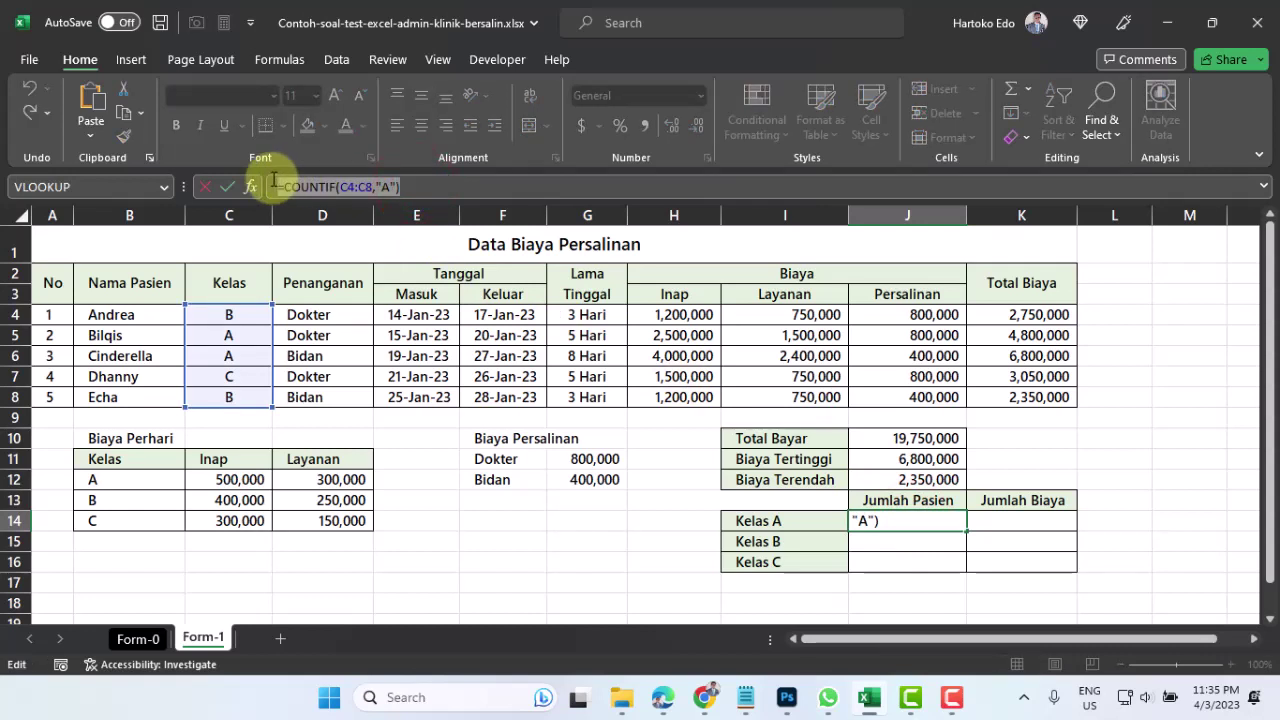
{"action": "key", "text": "Escape"}
Paste the COUNTIF formula into the Kelas B patient-count cell J15.
{"action": "left_click", "coordinate": [911, 541]}
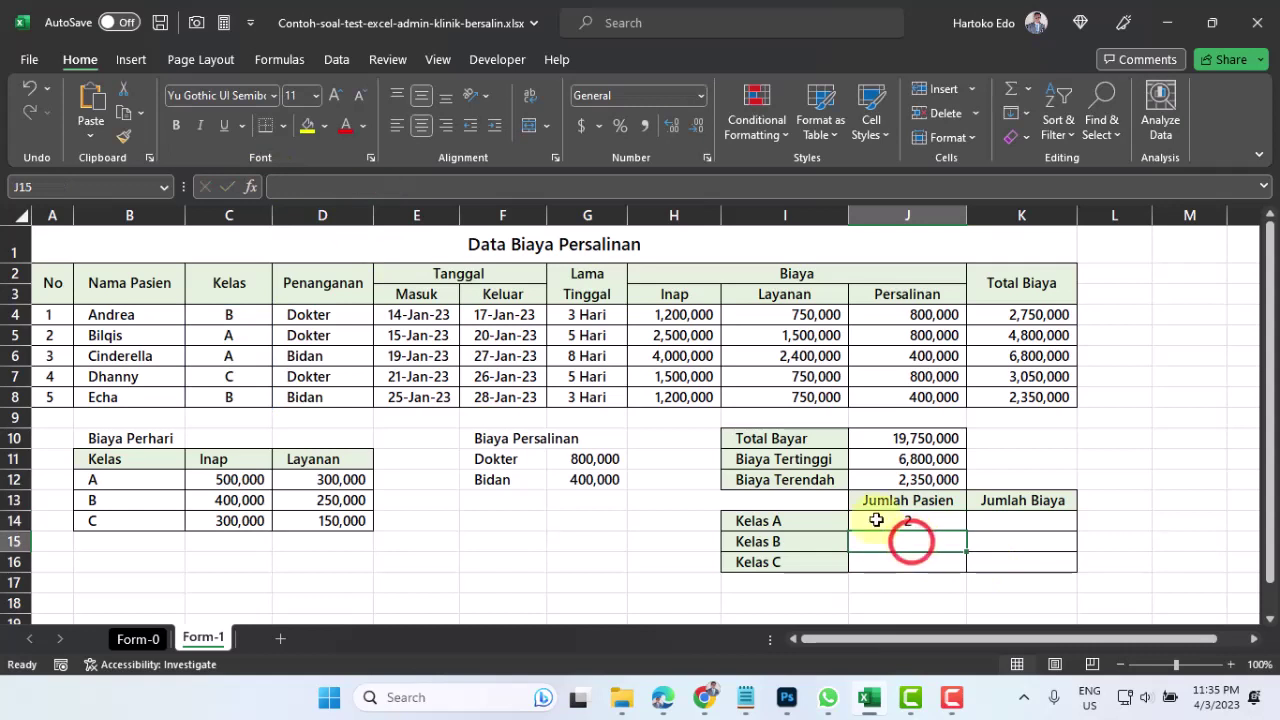
{"action": "left_click", "coordinate": [288, 190]}
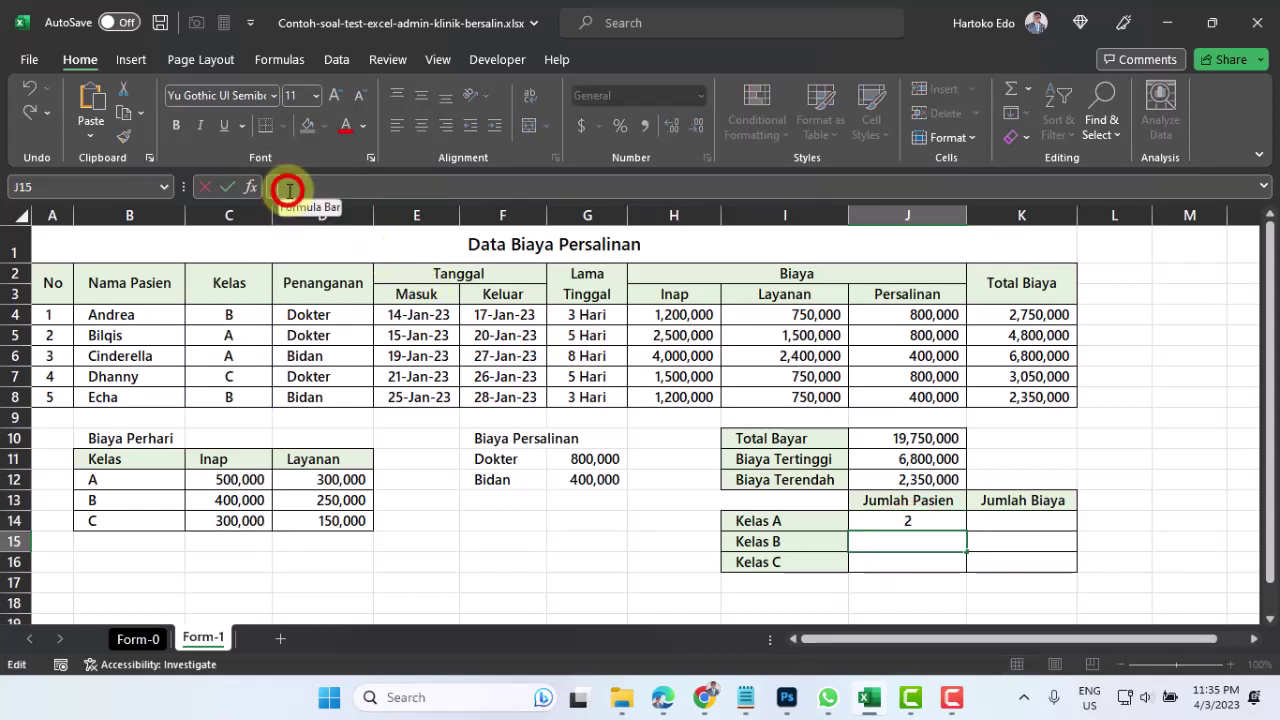
{"action": "key", "text": "ctrl+v"}
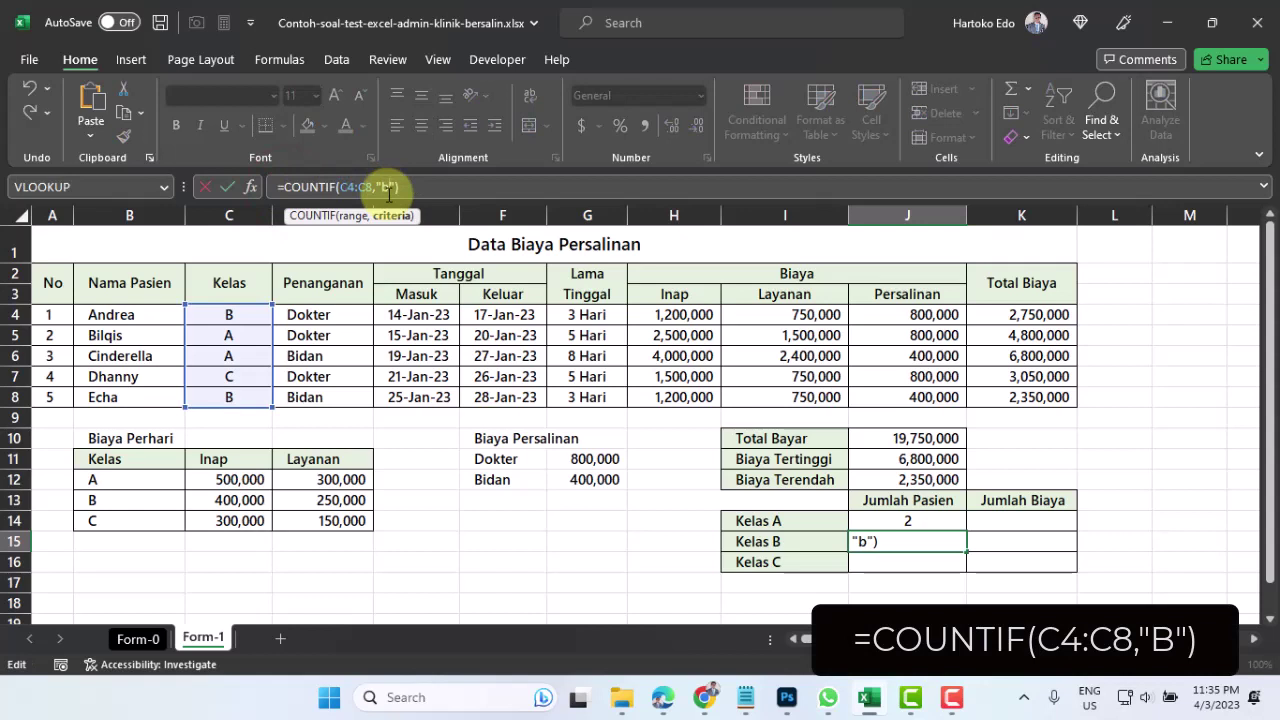
{"action": "key", "text": "Return"}
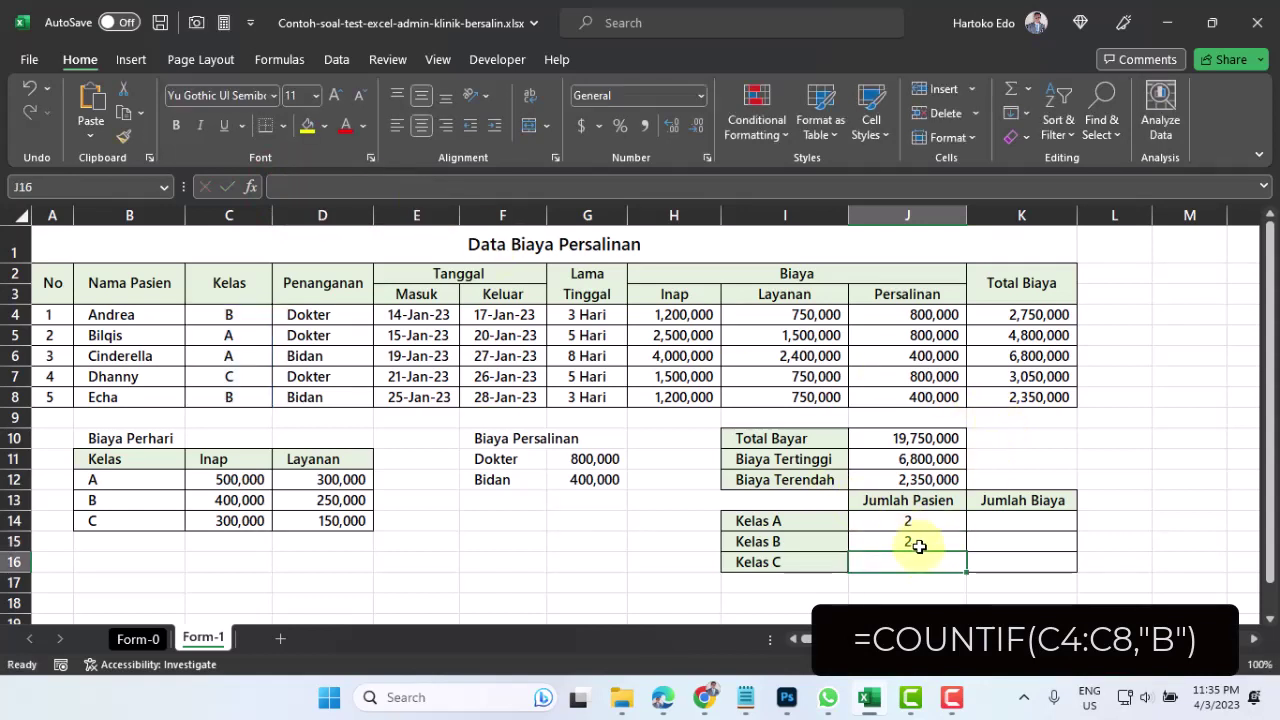
Paste the COUNTIF formula into J16 with criterion "C" for the Kelas C count.
{"action": "left_click", "coordinate": [333, 186]}
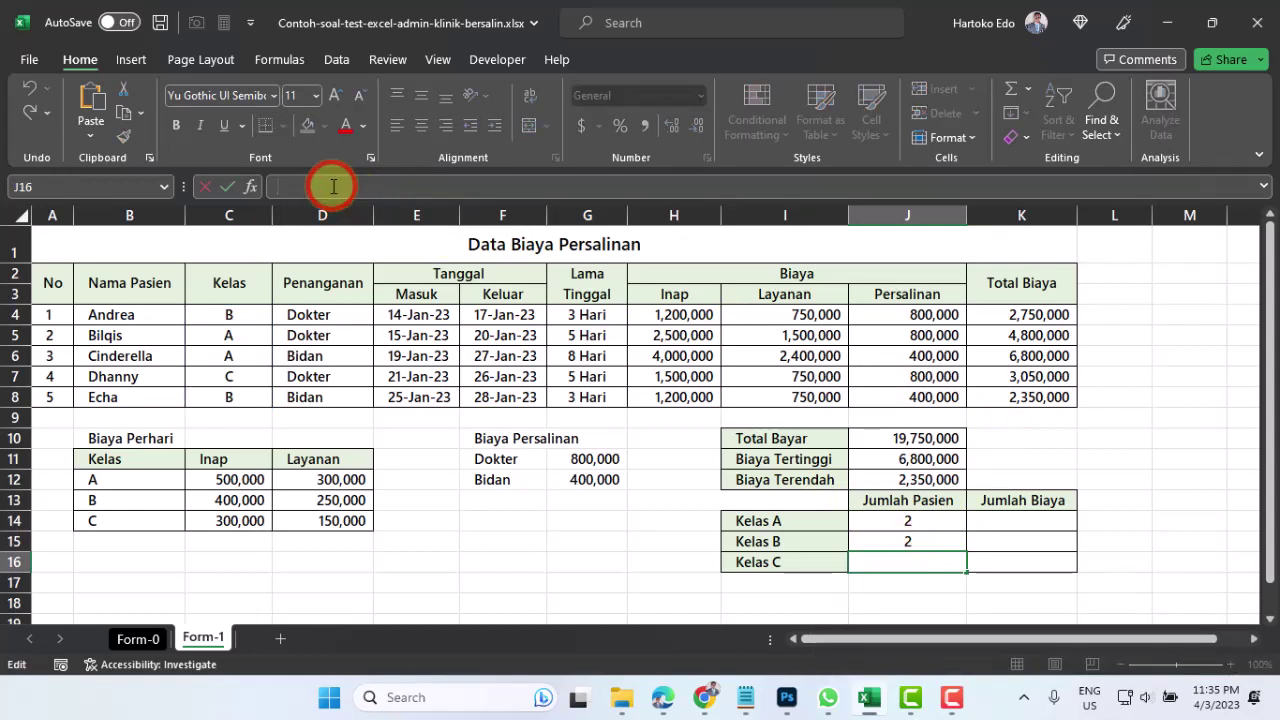
{"action": "key", "text": "ctrl+v"}
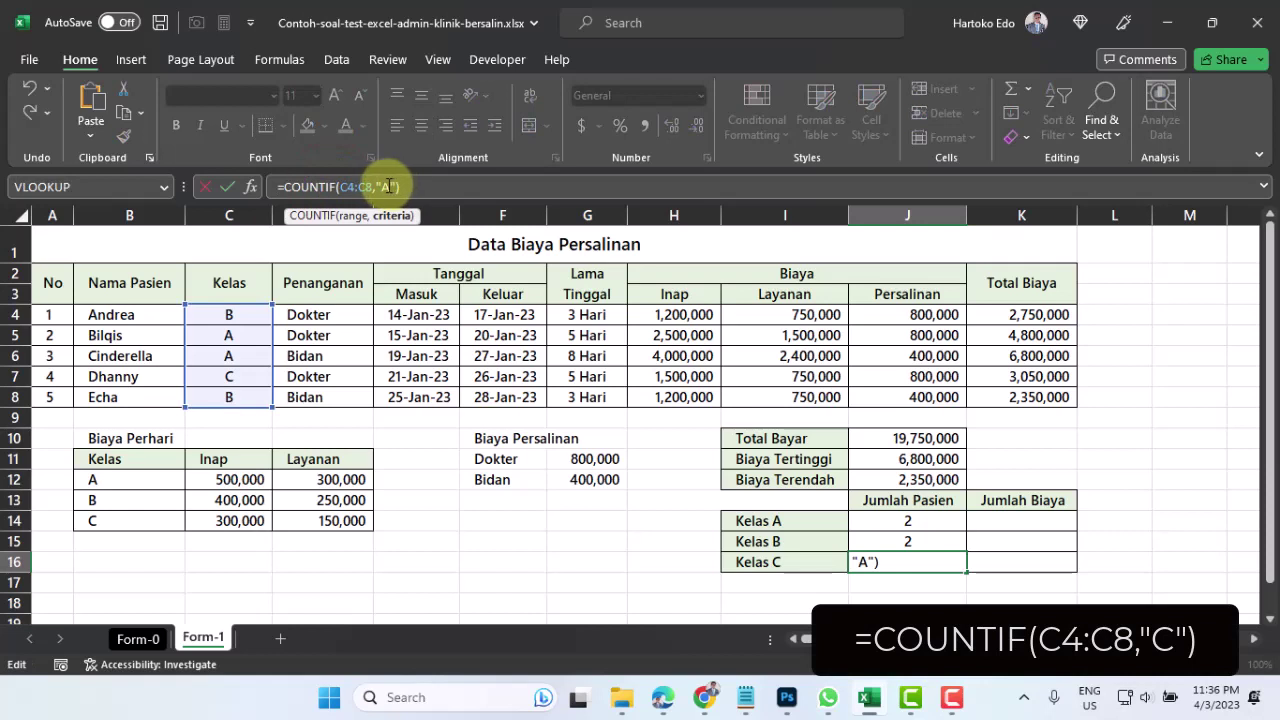
{"action": "double_click", "coordinate": [386, 187]}
{"action": "type", "text": "c"}
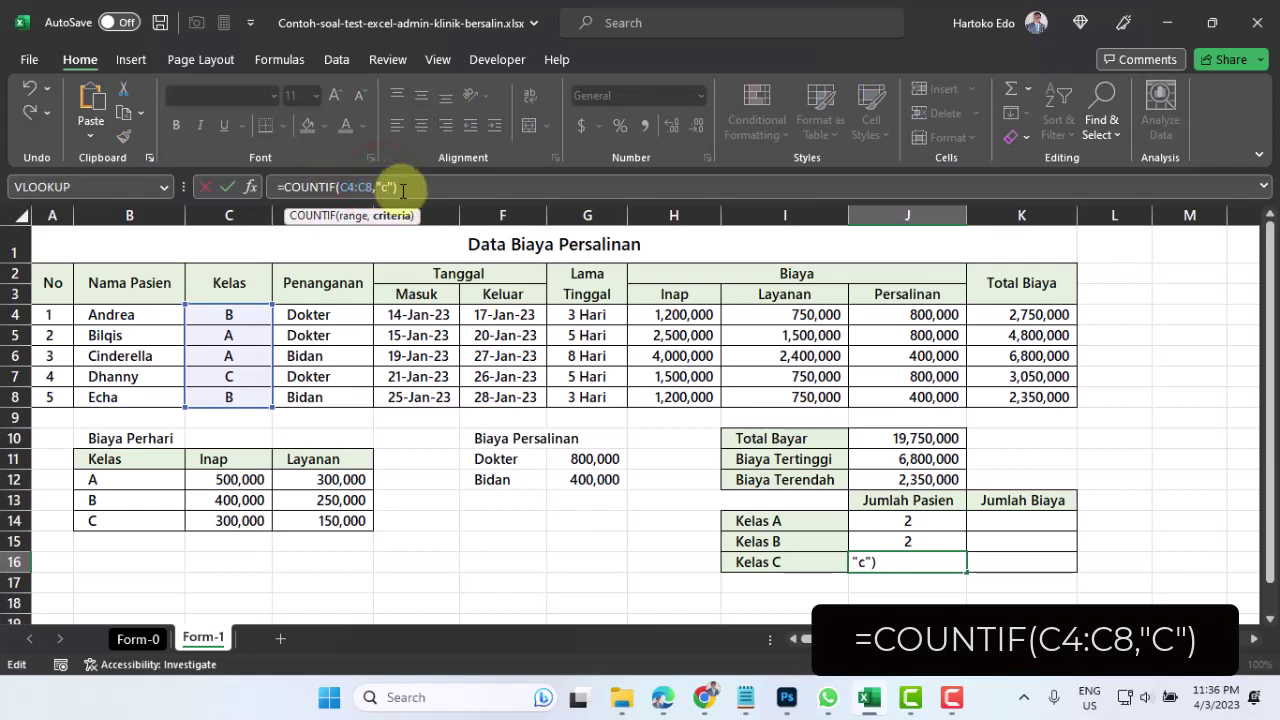
{"action": "key", "text": "Return"}
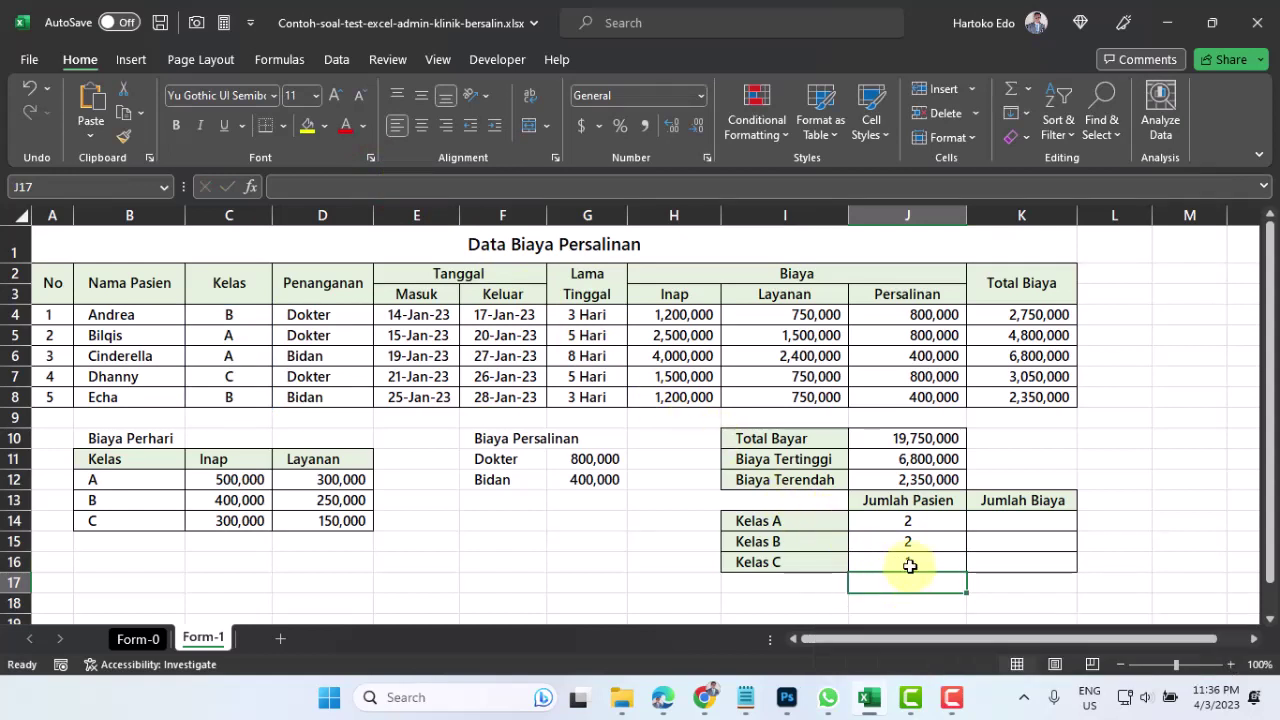
{"action": "left_click", "coordinate": [908, 562]}
Change the first patient's Kelas in C4 to A and check the counts.
{"action": "left_click", "coordinate": [229, 314]}
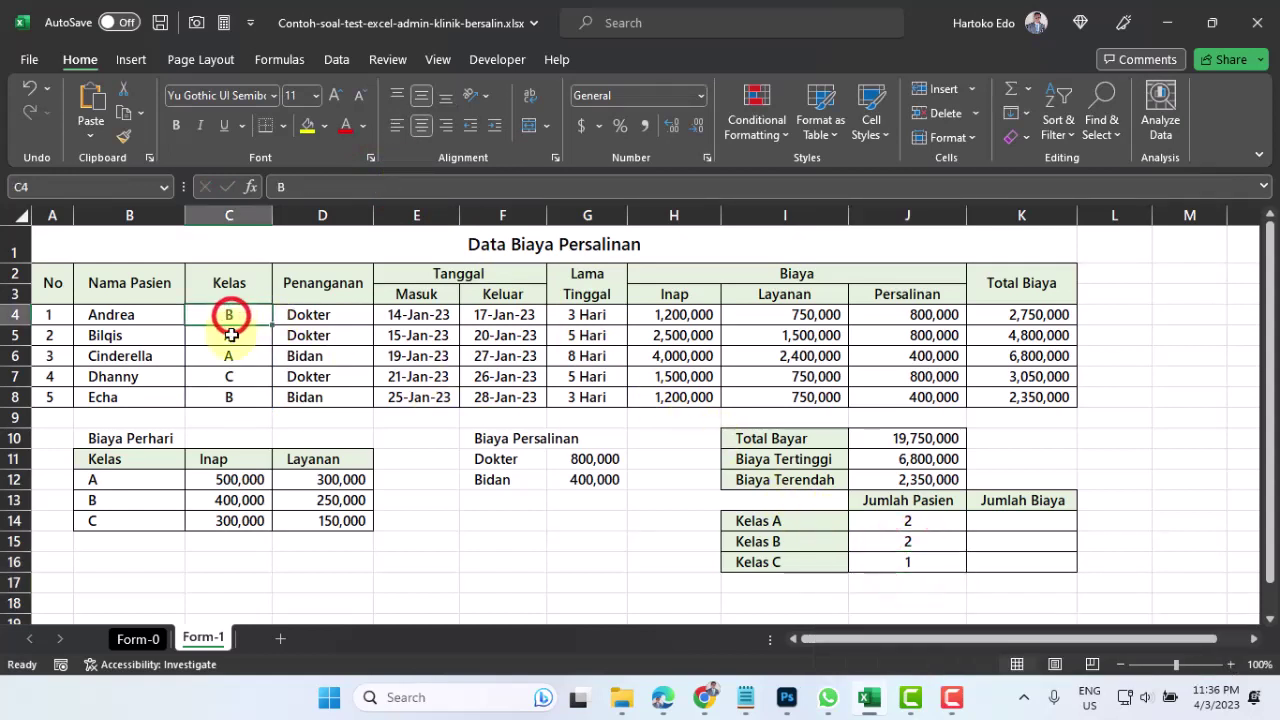
{"action": "key", "text": "Down"}
{"action": "key", "text": "Down"}
{"action": "key", "text": "Down"}
{"action": "key", "text": "Down"}
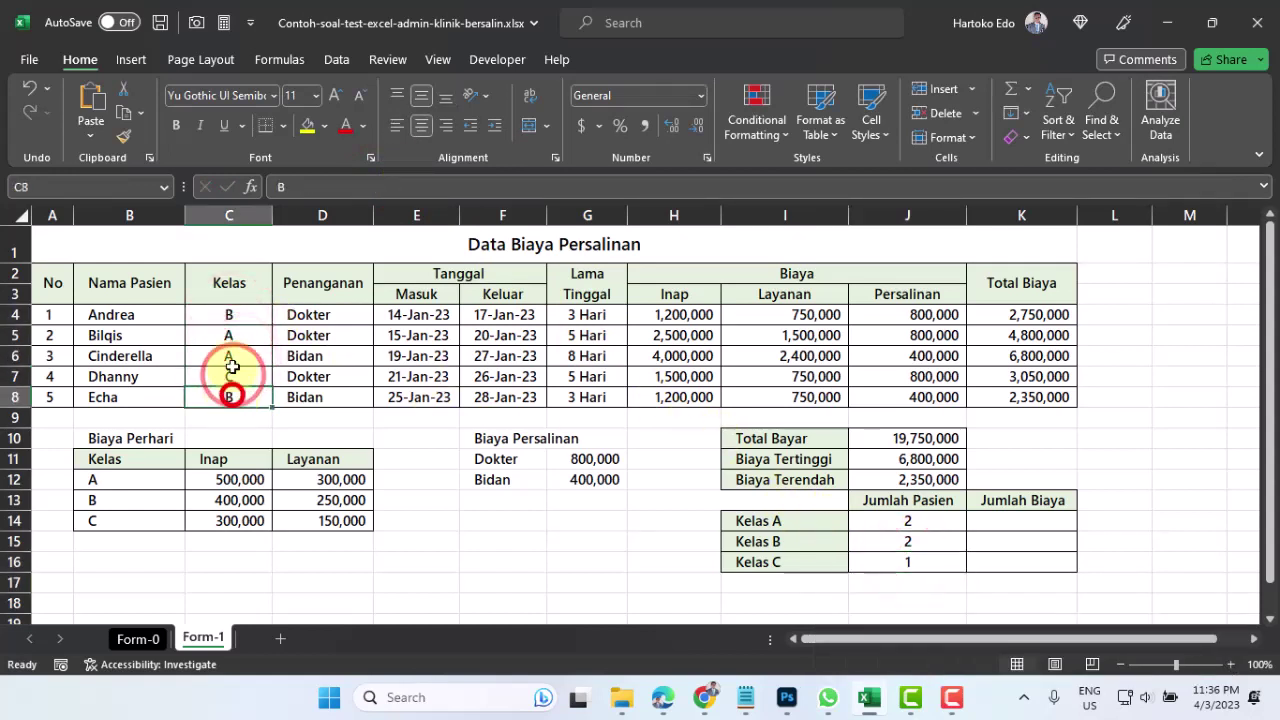
{"action": "left_click", "coordinate": [232, 315]}
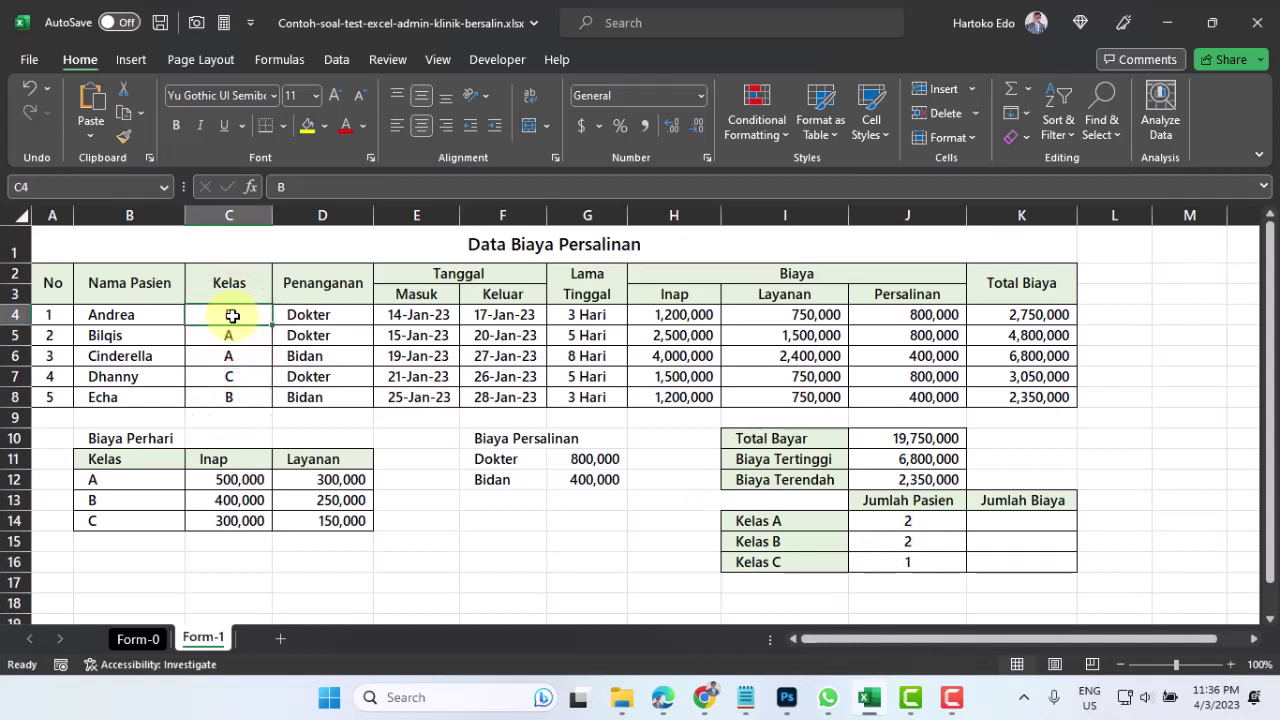
{"action": "type", "text": "A"}
{"action": "left_click", "coordinate": [233, 357]}
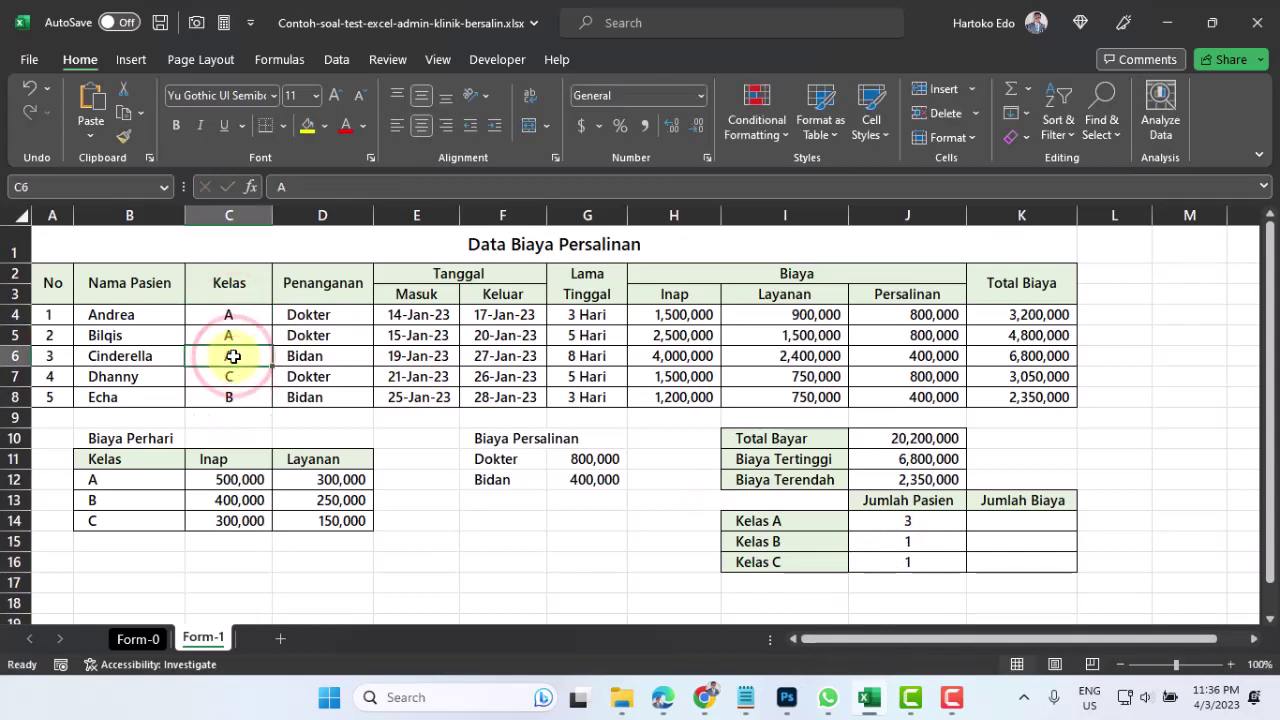
{"action": "left_click", "coordinate": [910, 541]}
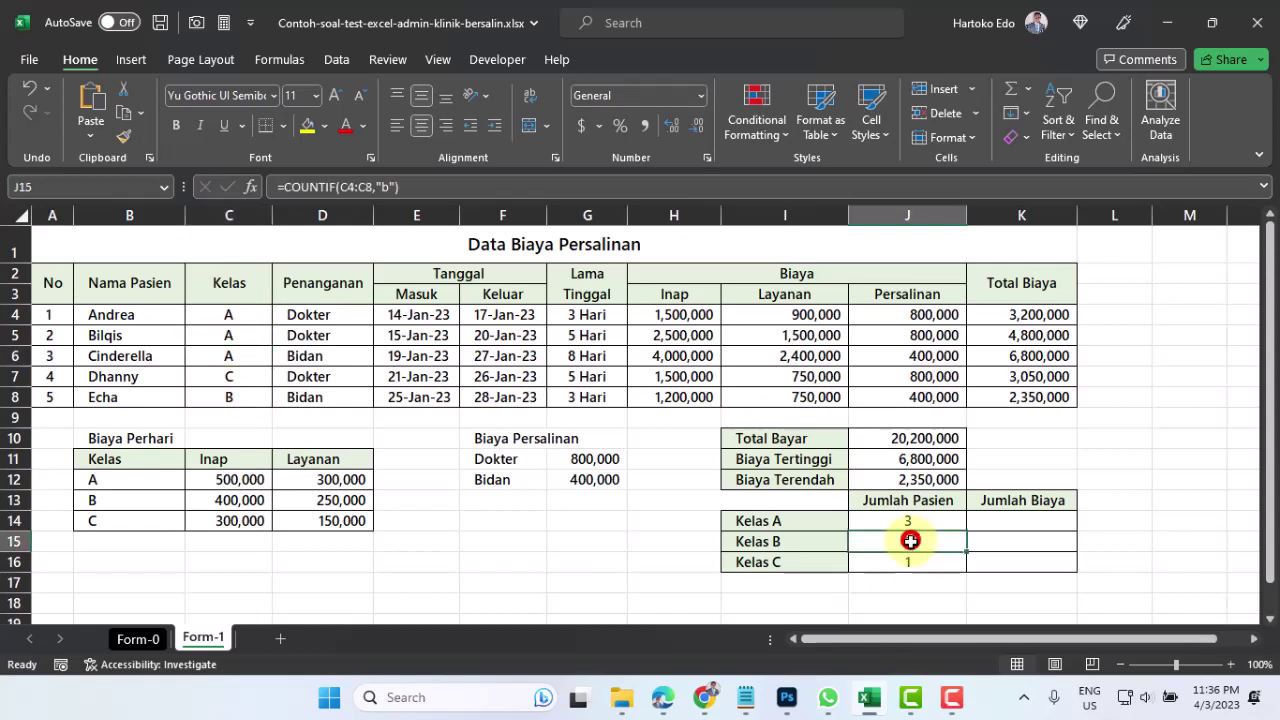
{"action": "left_click", "coordinate": [908, 520]}
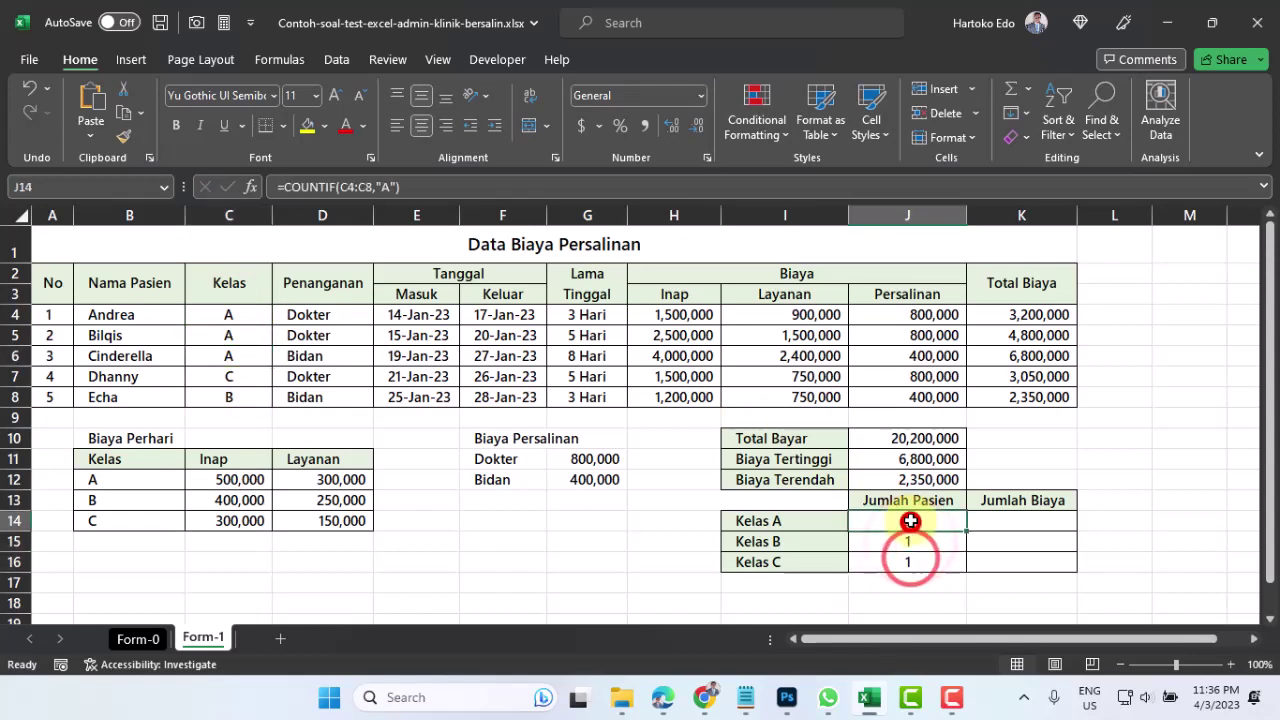
Change the second and third patients' Kelas to C, raising the Kelas C count to 3.
{"action": "left_click", "coordinate": [232, 340]}
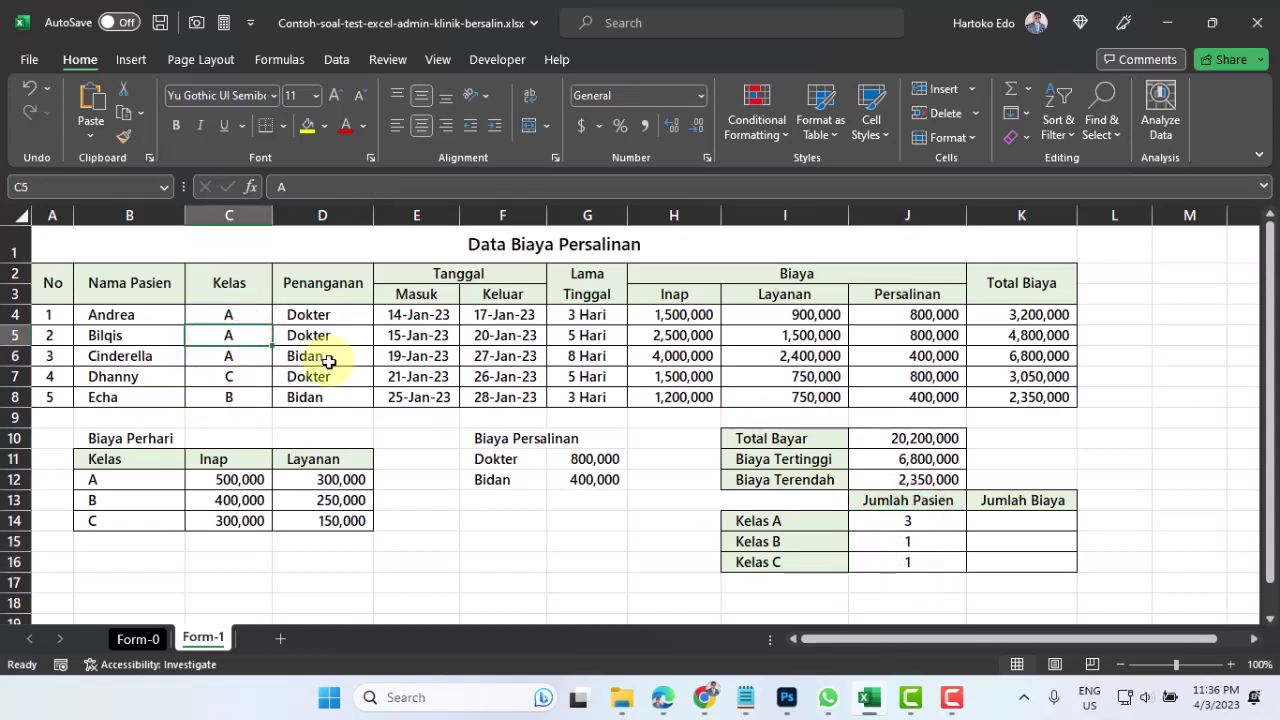
{"action": "type", "text": "C"}
{"action": "left_click", "coordinate": [232, 358]}
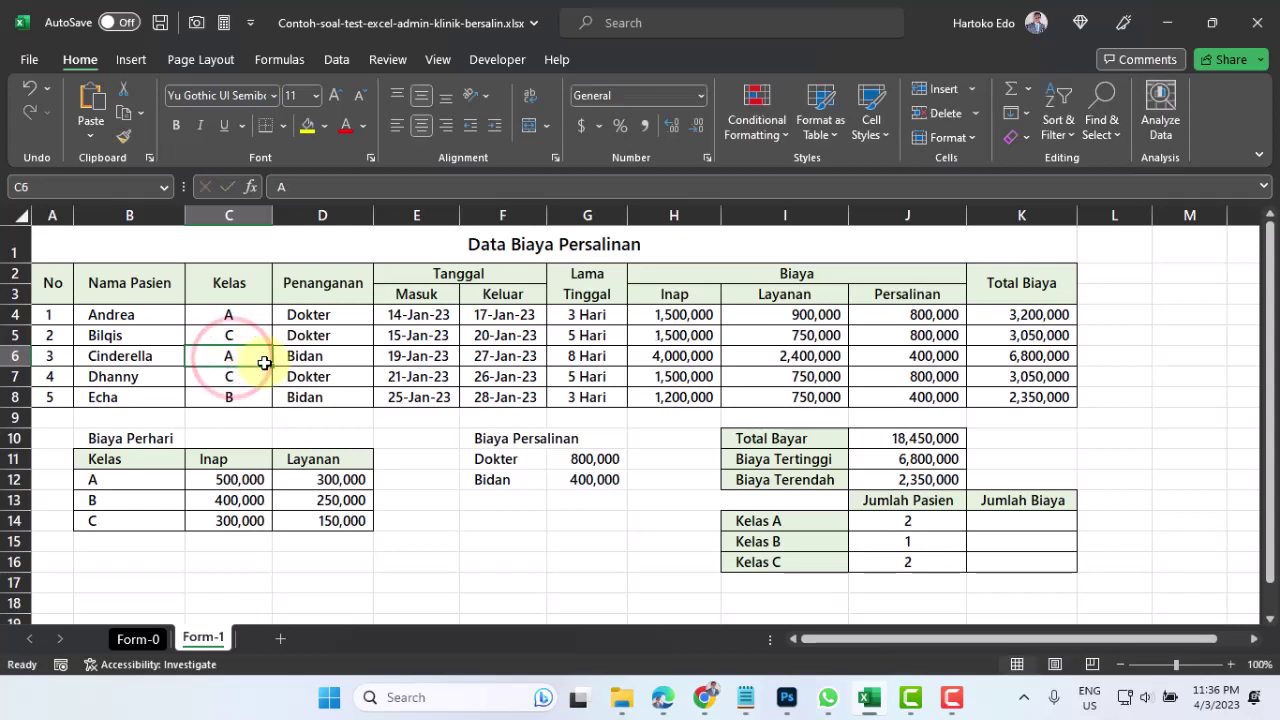
{"action": "type", "text": "C"}
{"action": "key", "text": "Return"}
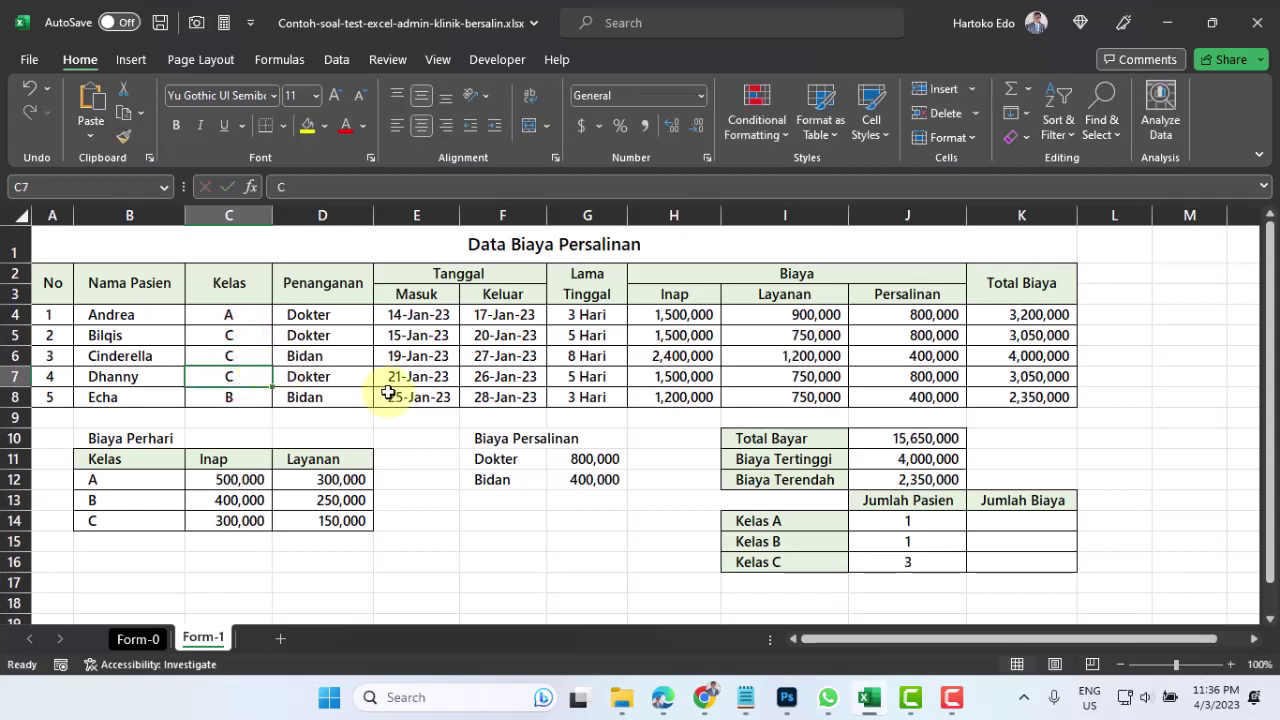
{"action": "left_click", "coordinate": [908, 562]}
{"action": "left_click", "coordinate": [1021, 525]}
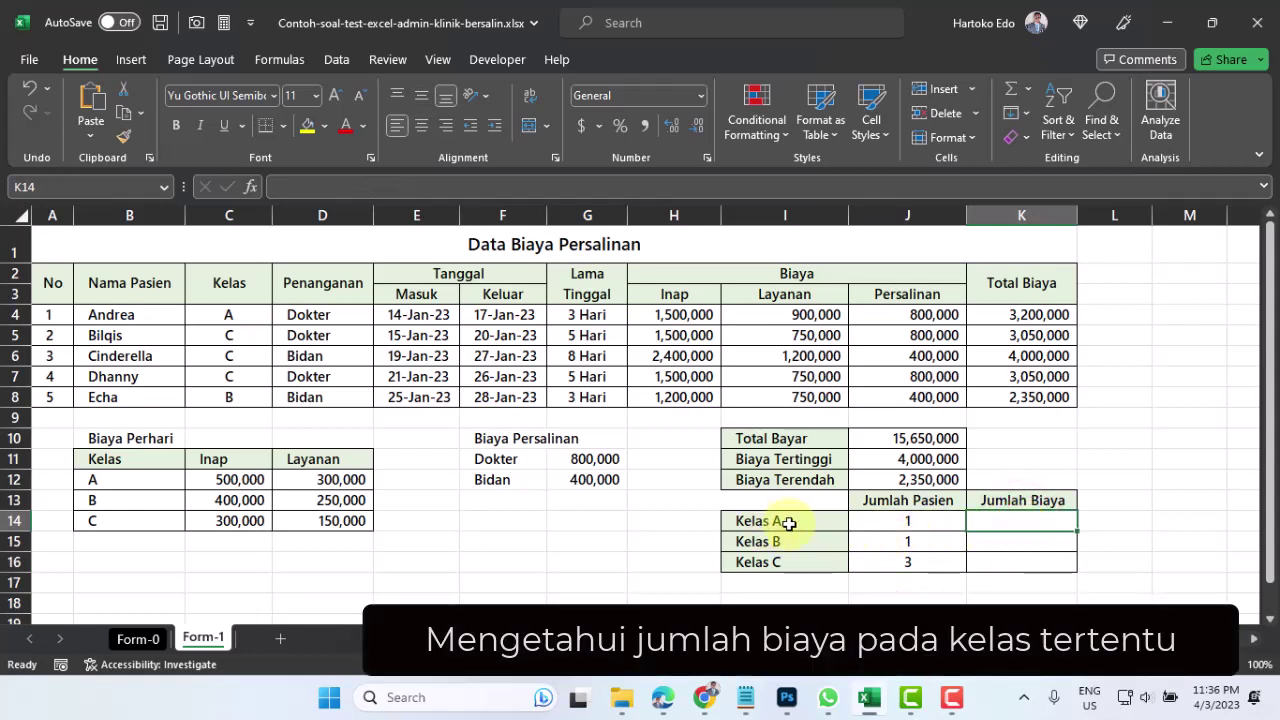
{"action": "left_click", "coordinate": [907, 520]}
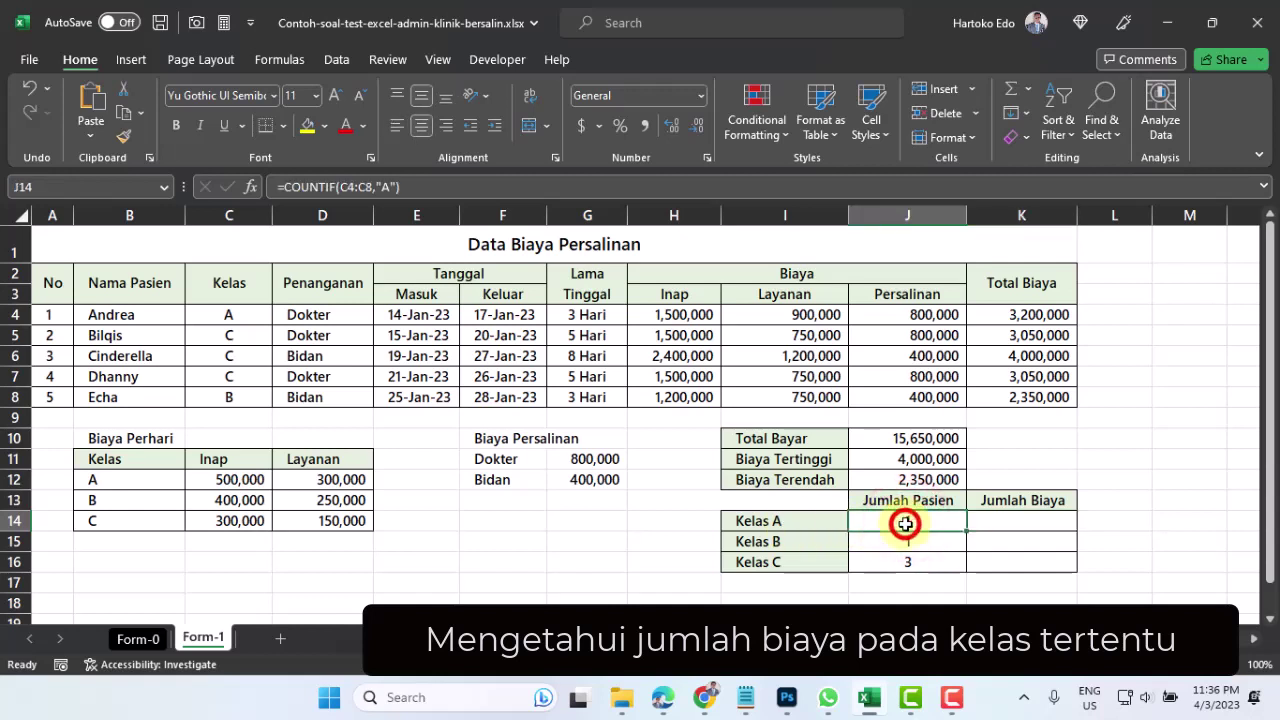
{"action": "left_click", "coordinate": [1031, 314]}
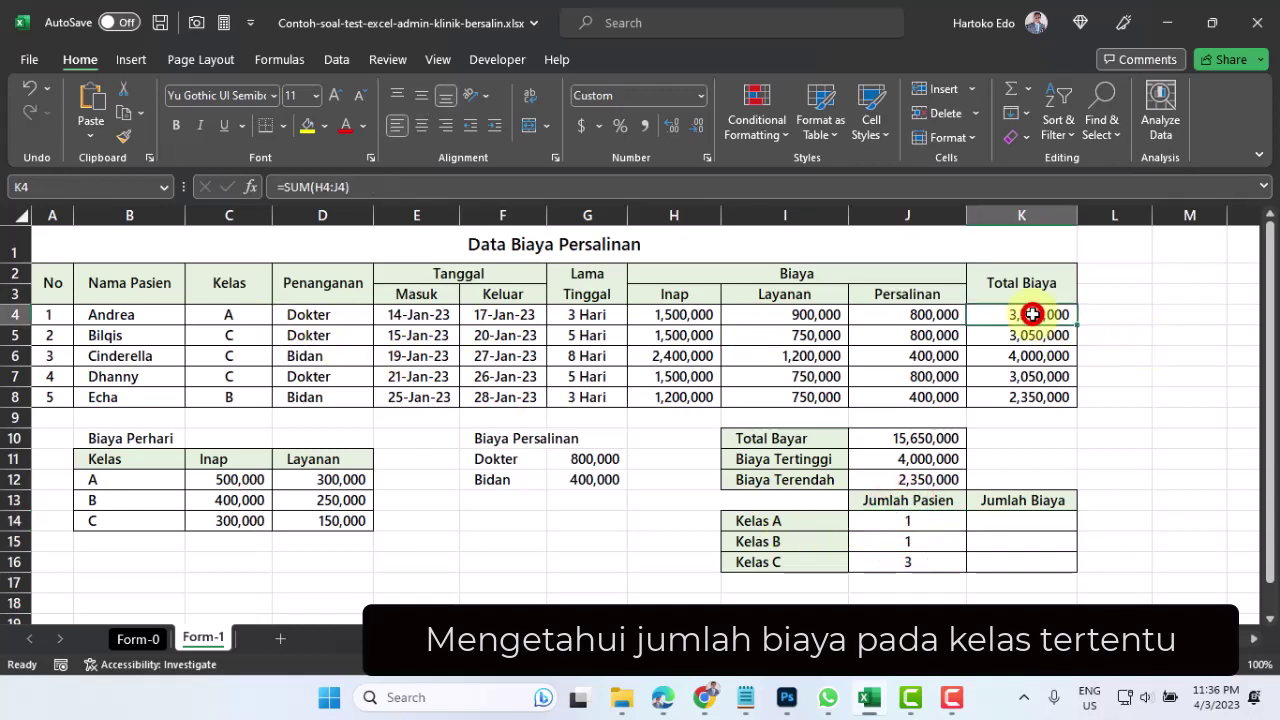
{"action": "left_click", "coordinate": [1005, 519]}
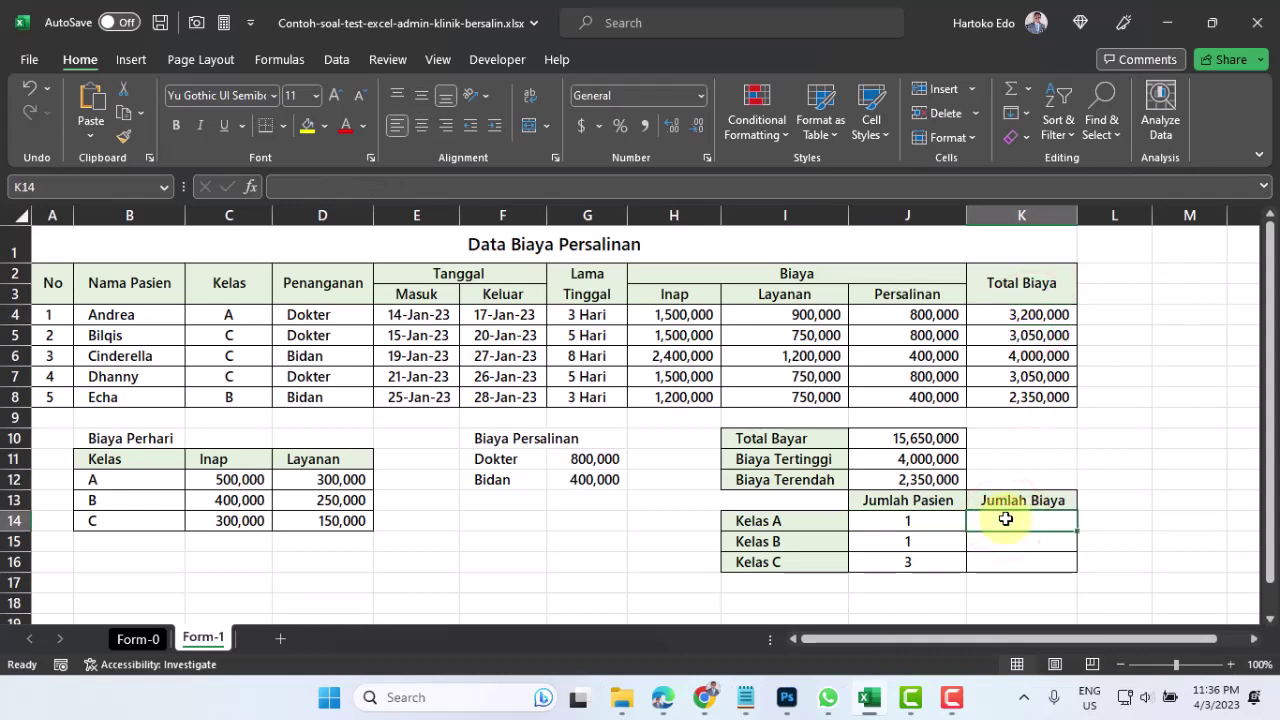
Enter =SUMIF(C4:C8,"A",K4:K8) in K14, giving a Kelas A cost of 3200000.
{"action": "type", "text": "=SUM"}
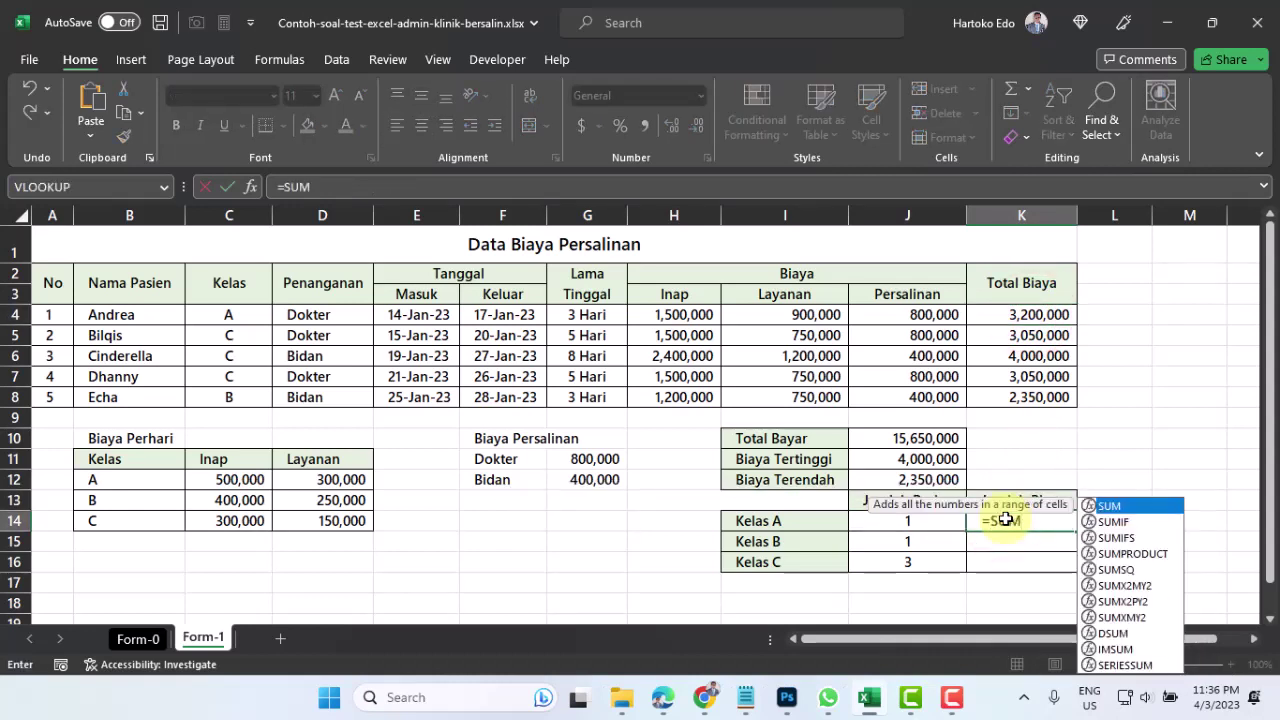
{"action": "type", "text": "IF"}
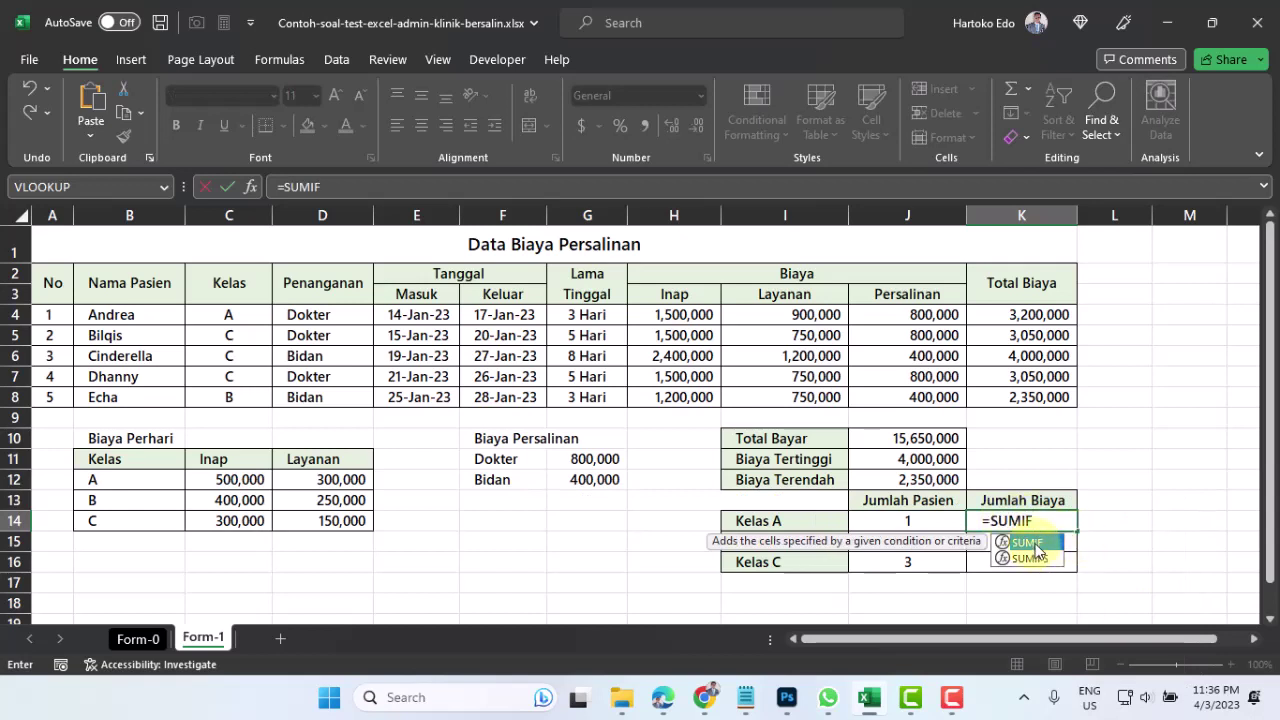
{"action": "double_click", "coordinate": [1033, 546]}
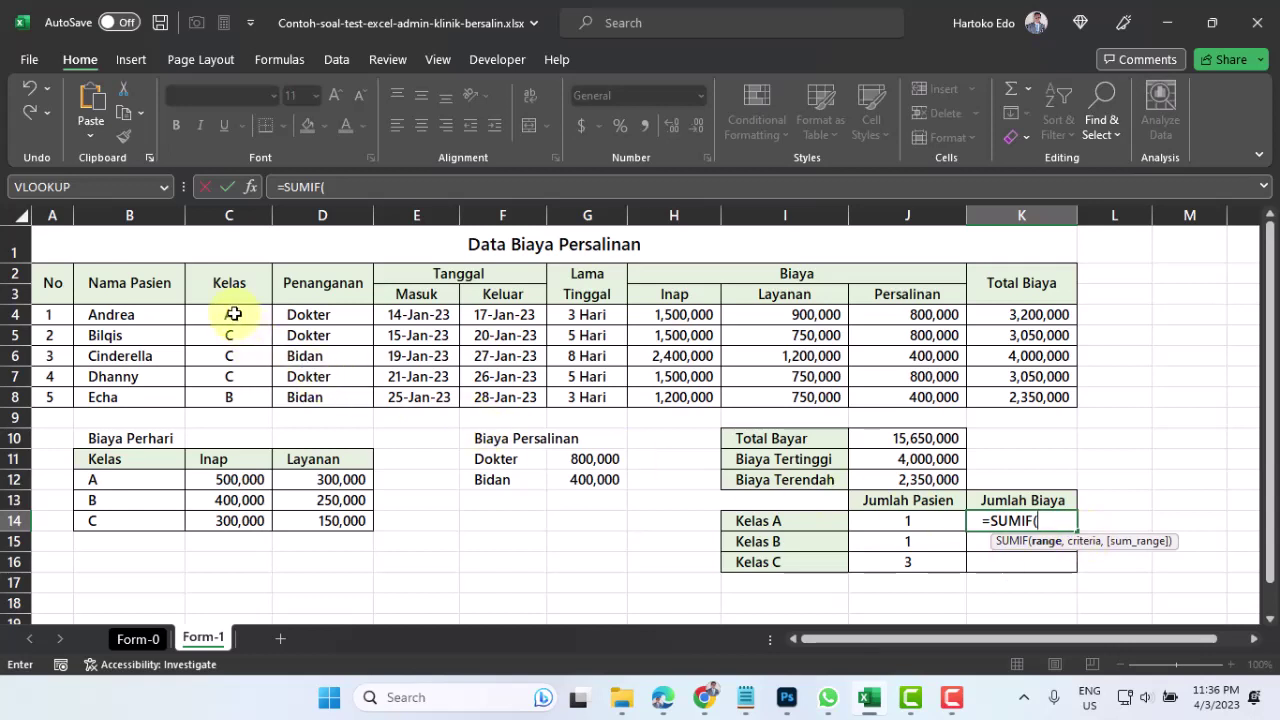
{"action": "left_click_drag", "start_coordinate": [233, 314], "coordinate": [230, 397]}
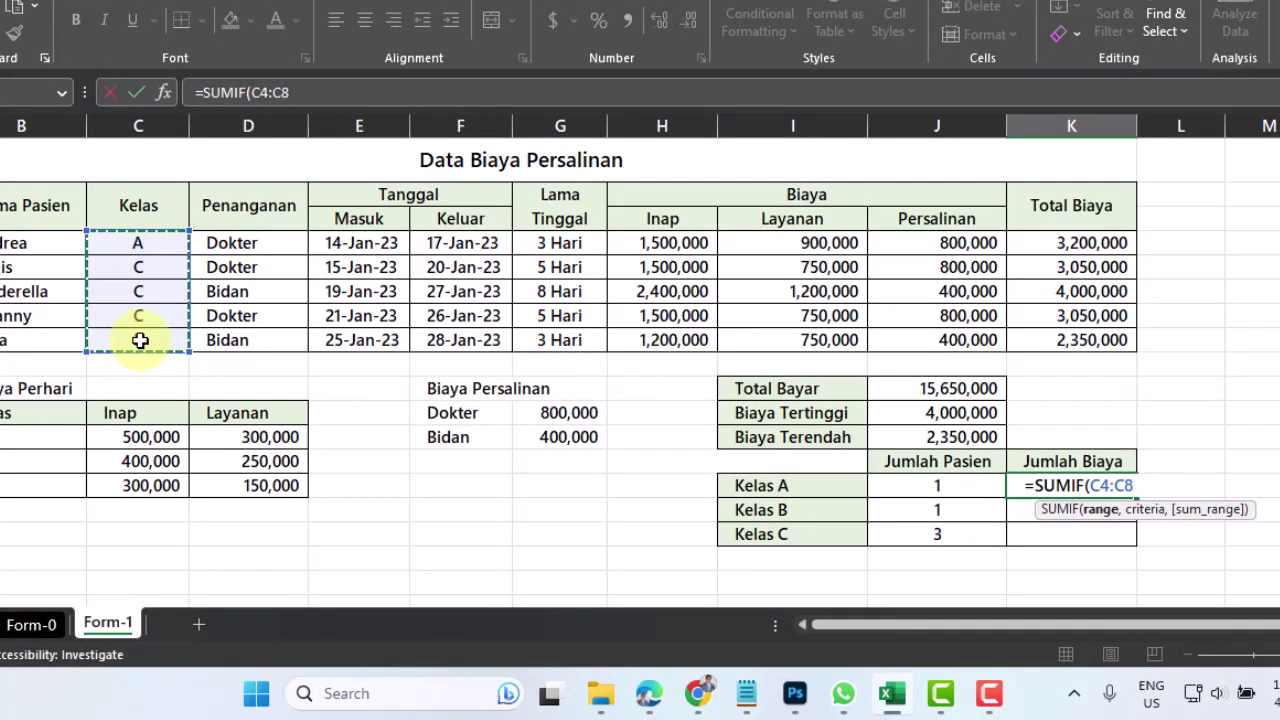
{"action": "type", "text": ",\"A"}
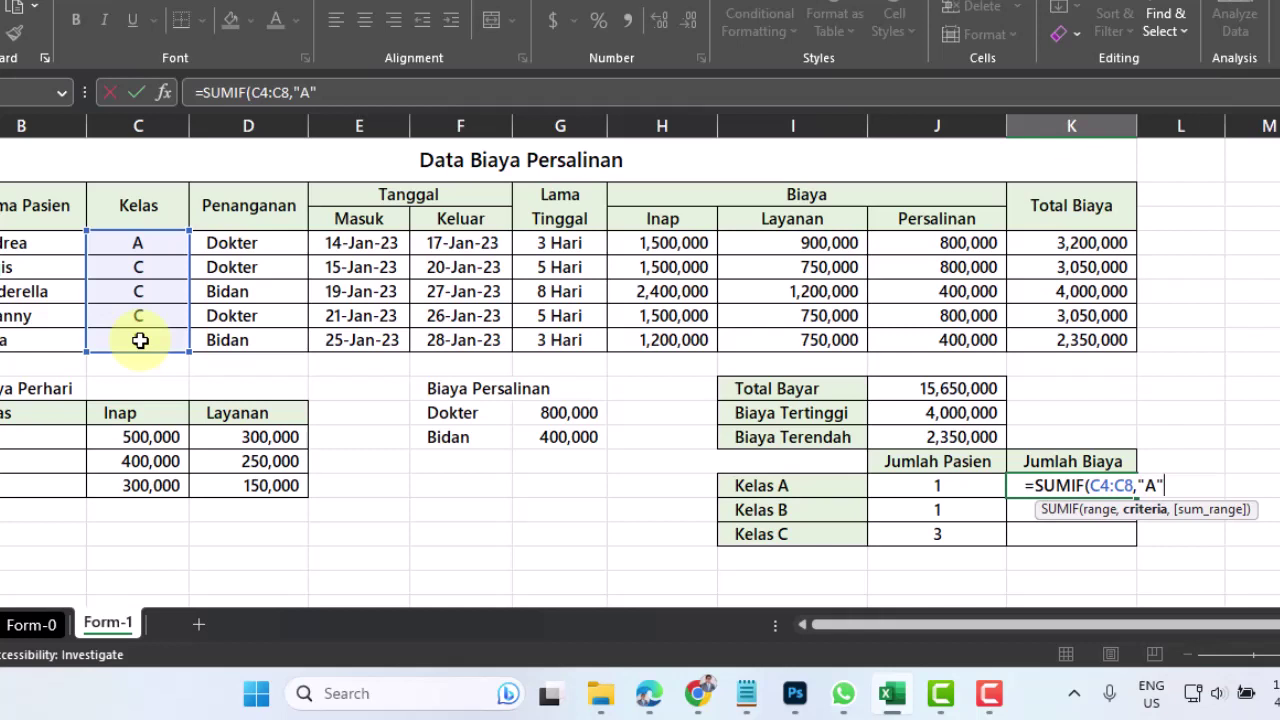
{"action": "type", "text": ","}
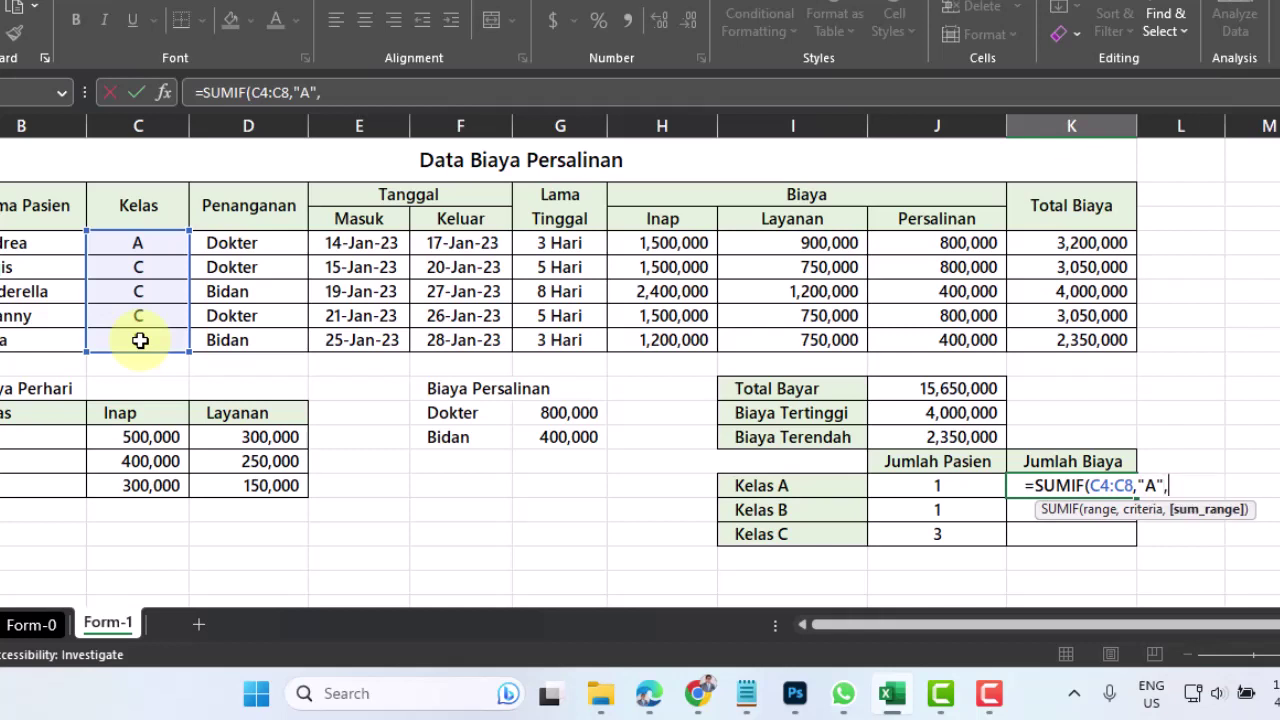
{"action": "left_click_drag", "start_coordinate": [1090, 242], "coordinate": [1090, 340]}
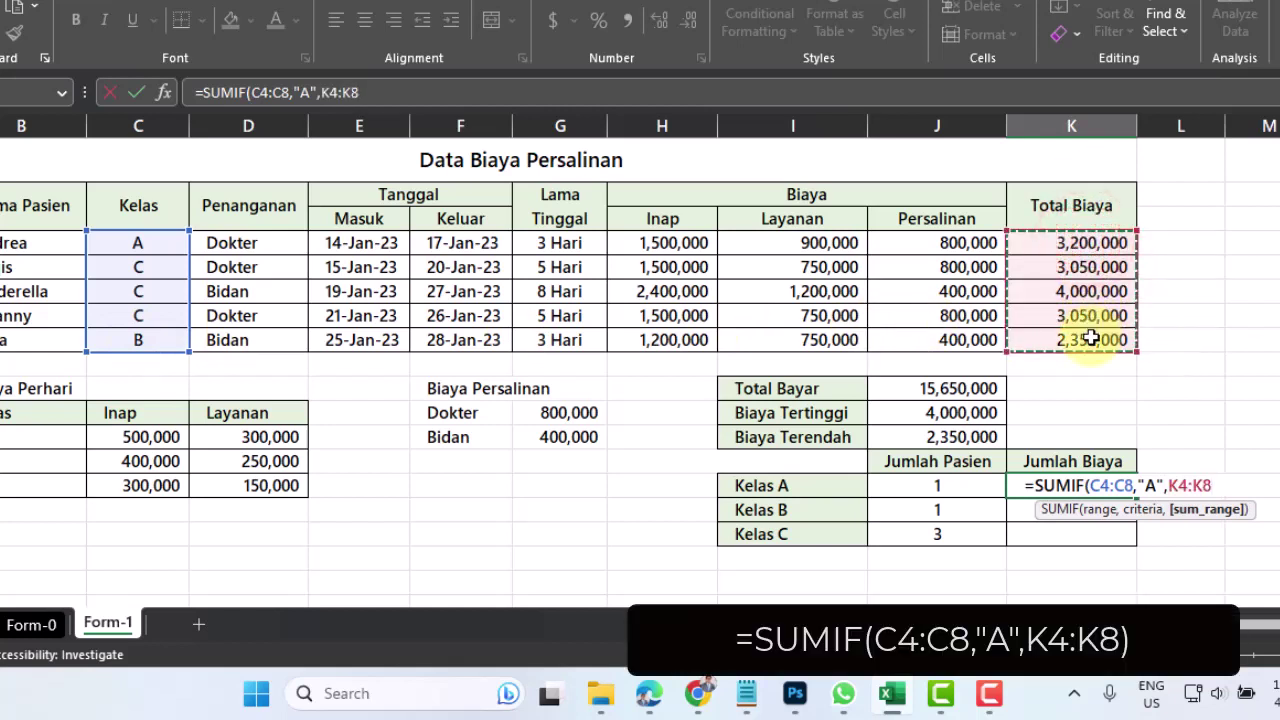
{"action": "key", "text": "Return"}
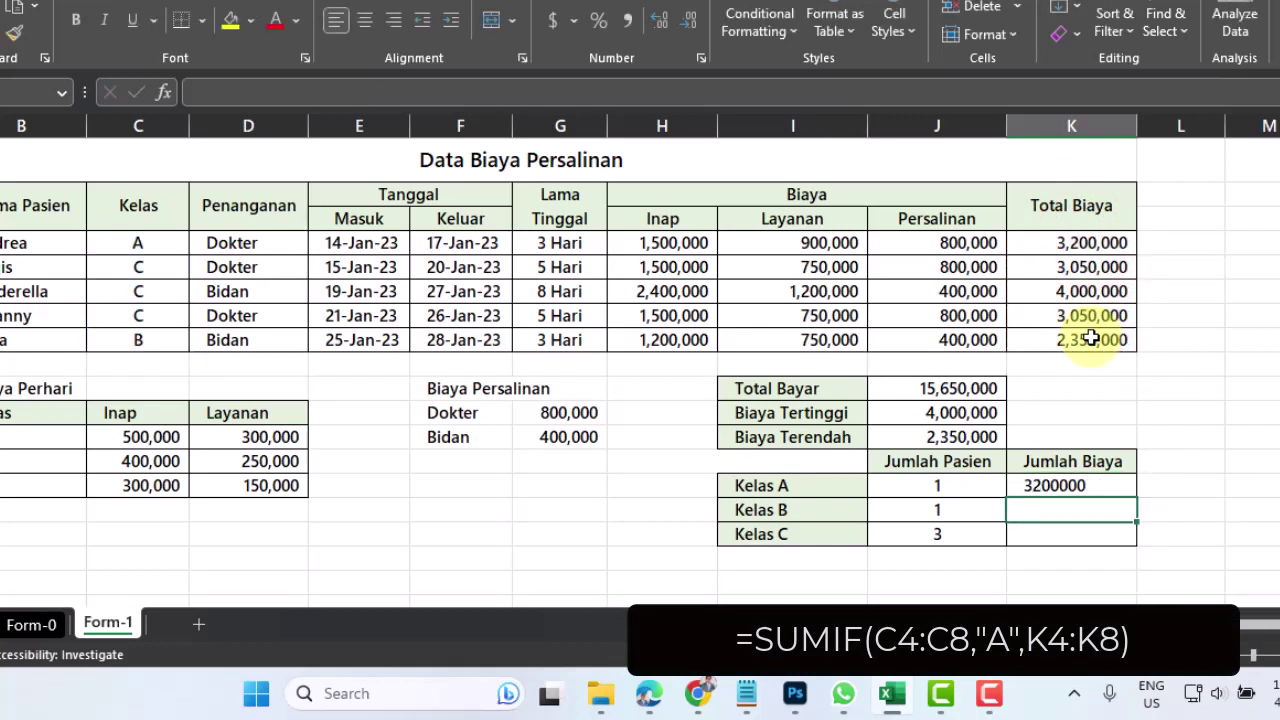
Give the Jumlah Biaya cells Comma Style with no decimal places, showing 3,200,000.
{"action": "left_click_drag", "start_coordinate": [1057, 485], "coordinate": [1060, 534]}
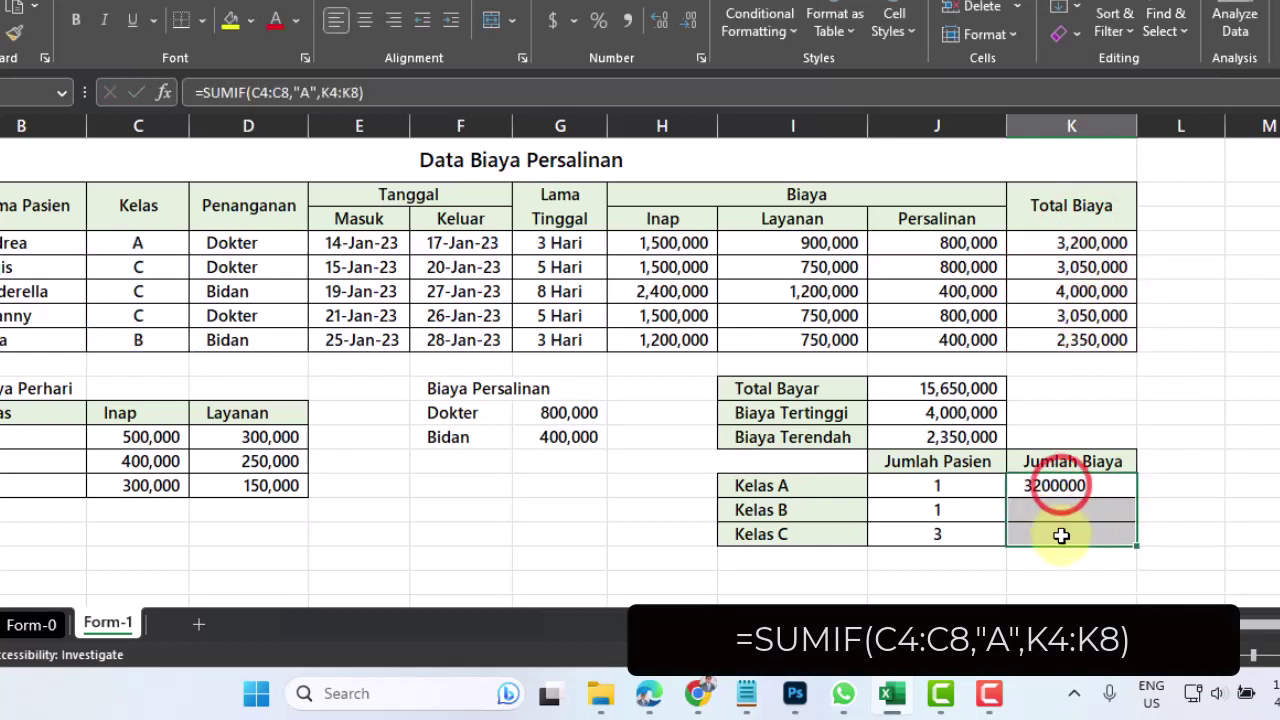
{"action": "left_click", "coordinate": [627, 20]}
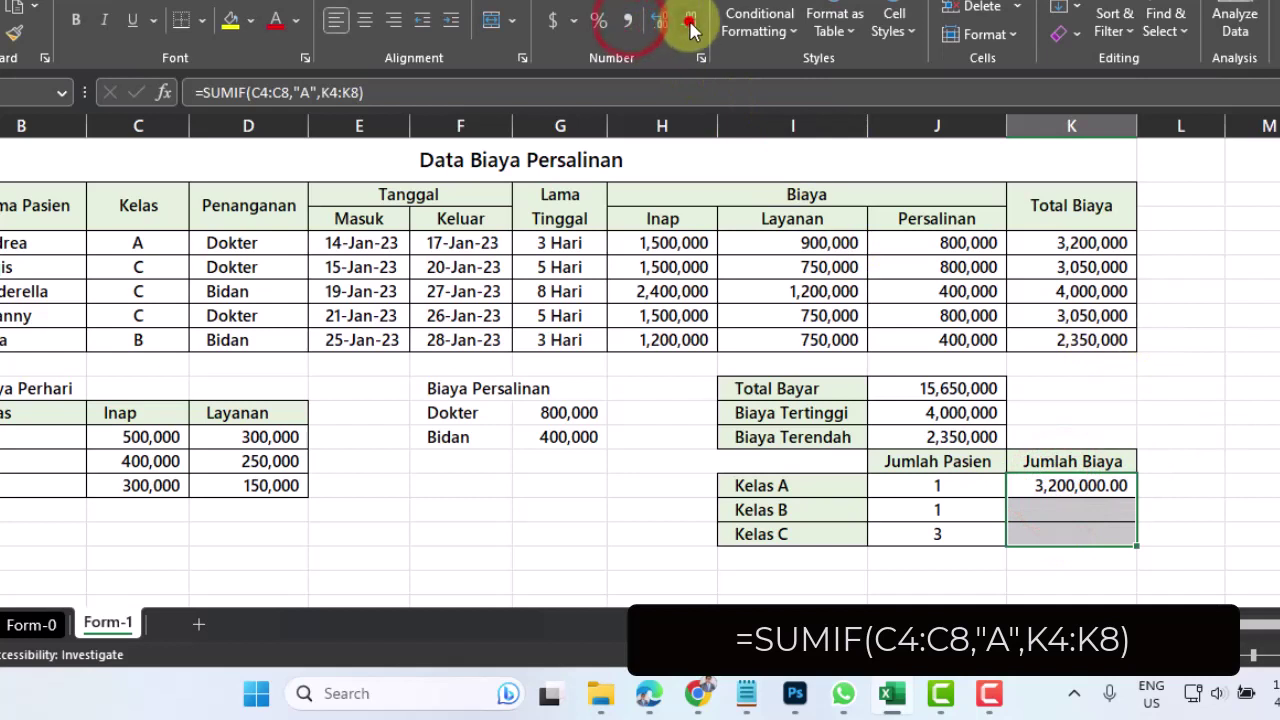
{"action": "left_click", "coordinate": [690, 22]}
{"action": "left_click", "coordinate": [690, 22]}
{"action": "left_click", "coordinate": [1086, 488]}
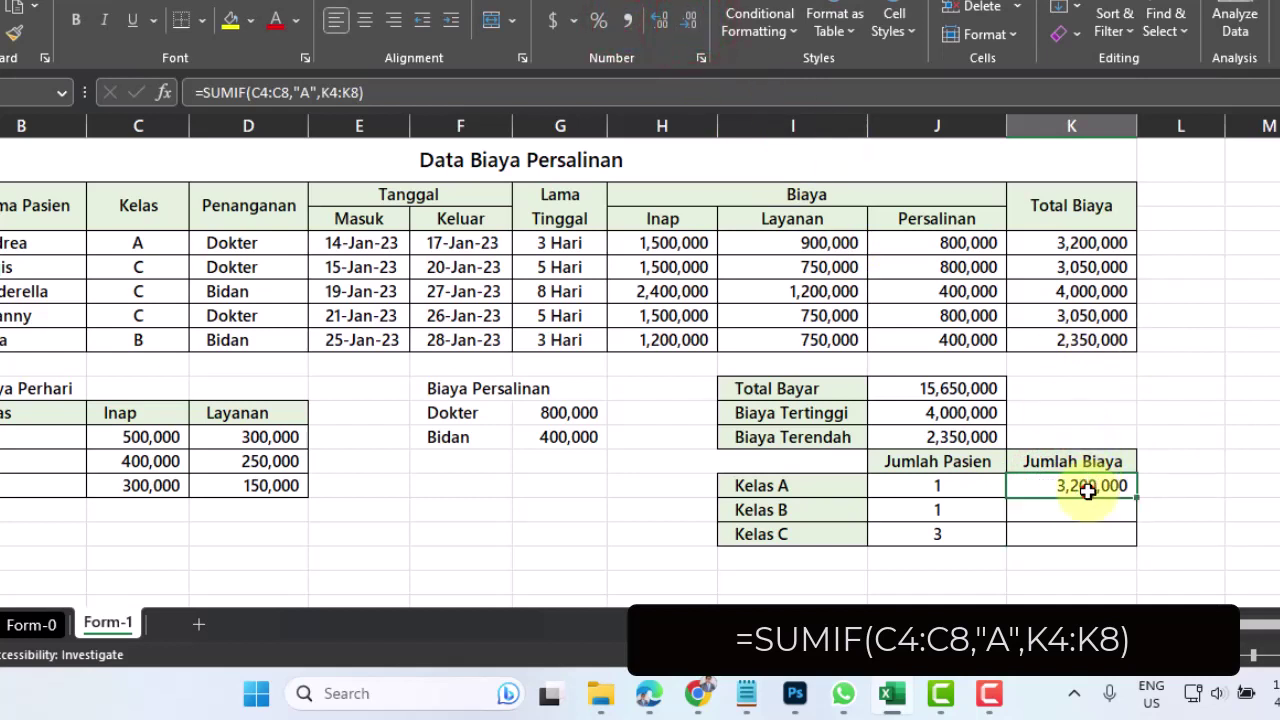
{"action": "left_click", "coordinate": [1085, 240]}
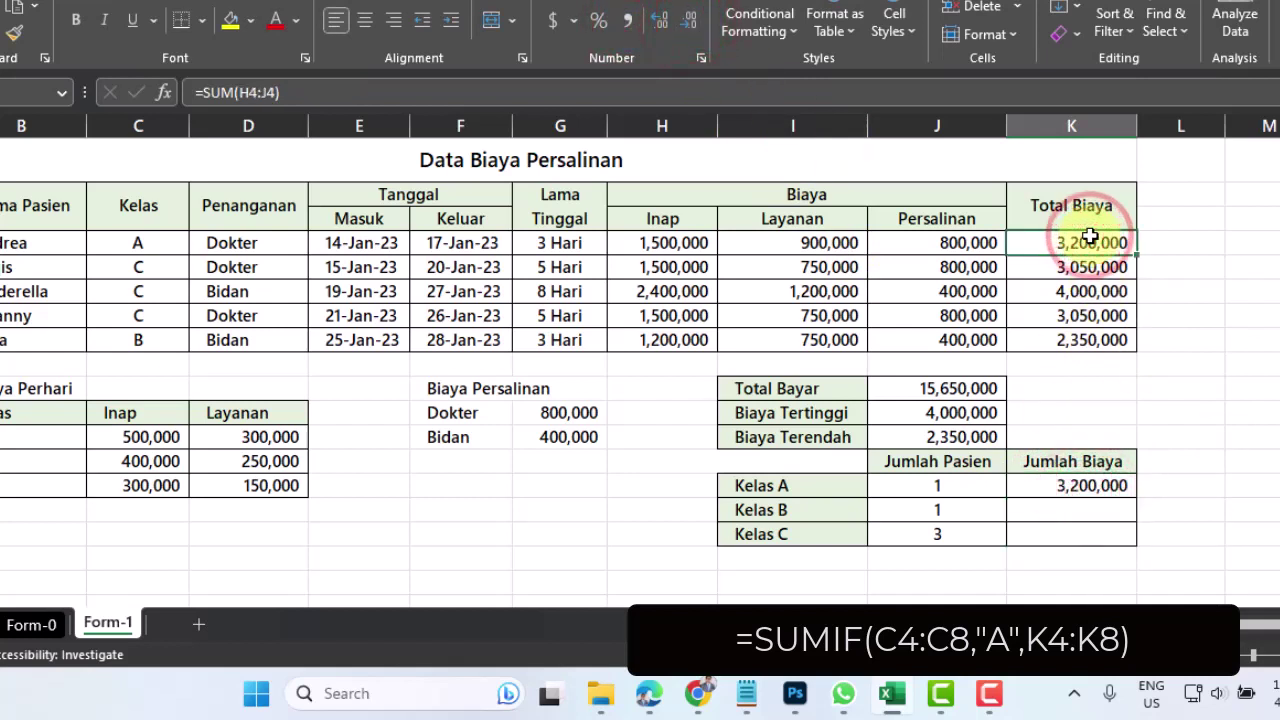
Copy the Kelas A SUMIF formula text from the formula bar.
{"action": "left_click", "coordinate": [1083, 507]}
{"action": "left_click", "coordinate": [1083, 488]}
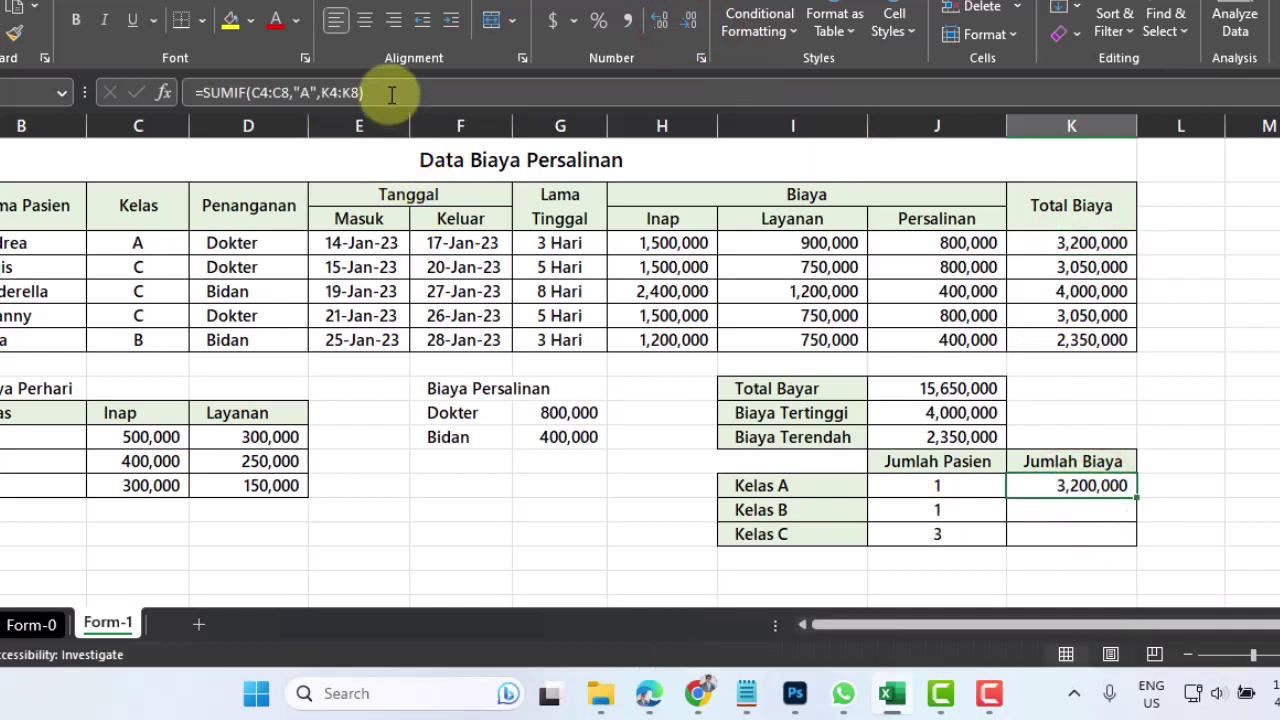
{"action": "left_click_drag", "start_coordinate": [391, 94], "coordinate": [195, 92]}
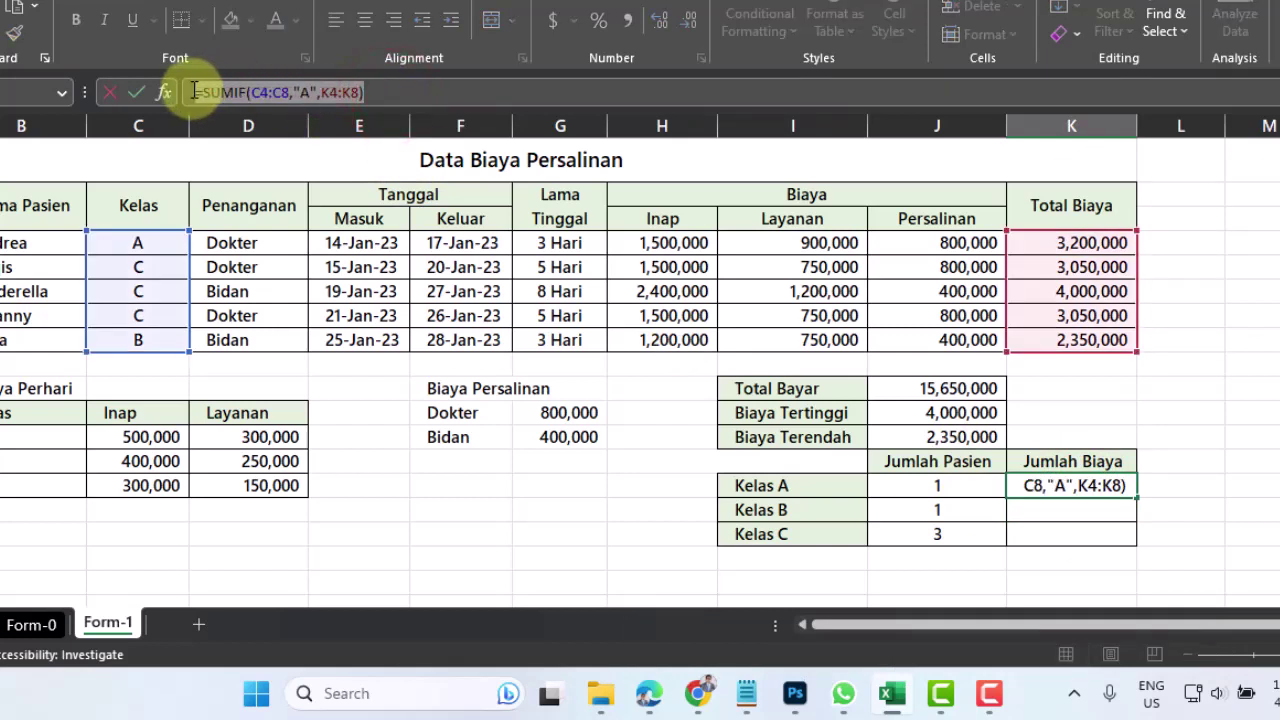
{"action": "key", "text": "Escape"}
{"action": "left_click", "coordinate": [1080, 505]}
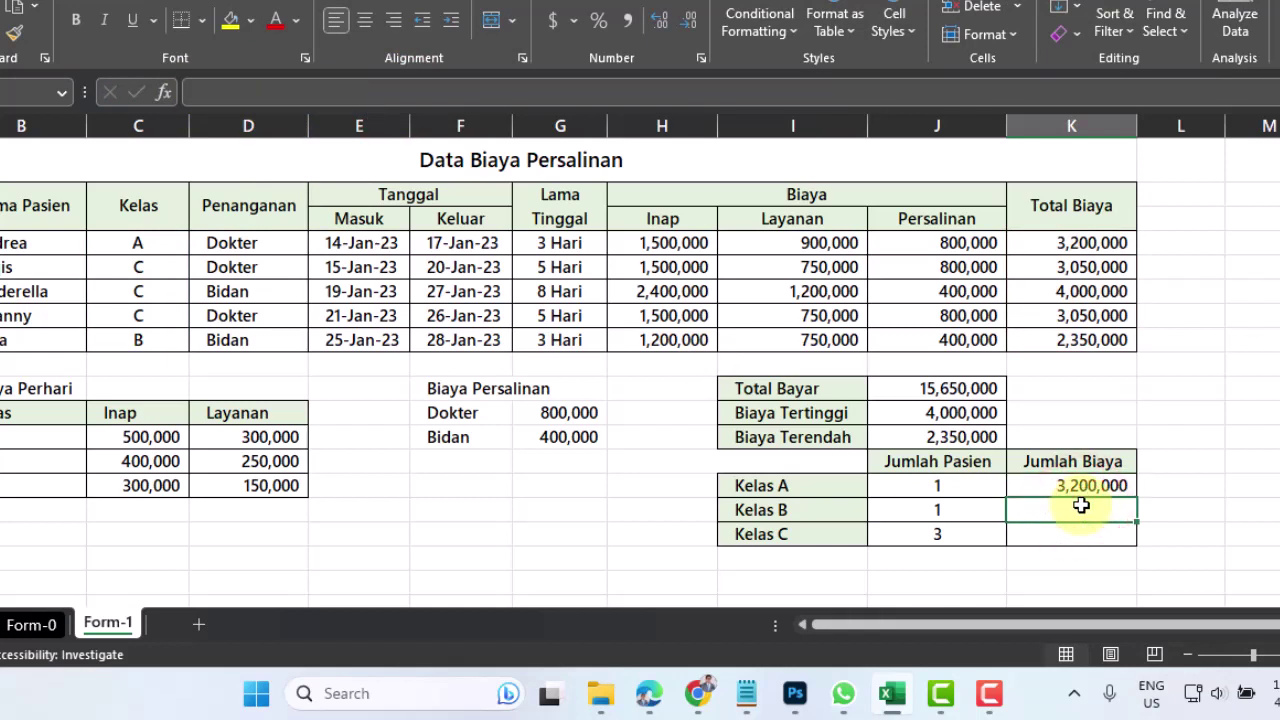
Paste the SUMIF formula for Kelas B with criterion "B", giving 2,350,000.
{"action": "left_click", "coordinate": [212, 87]}
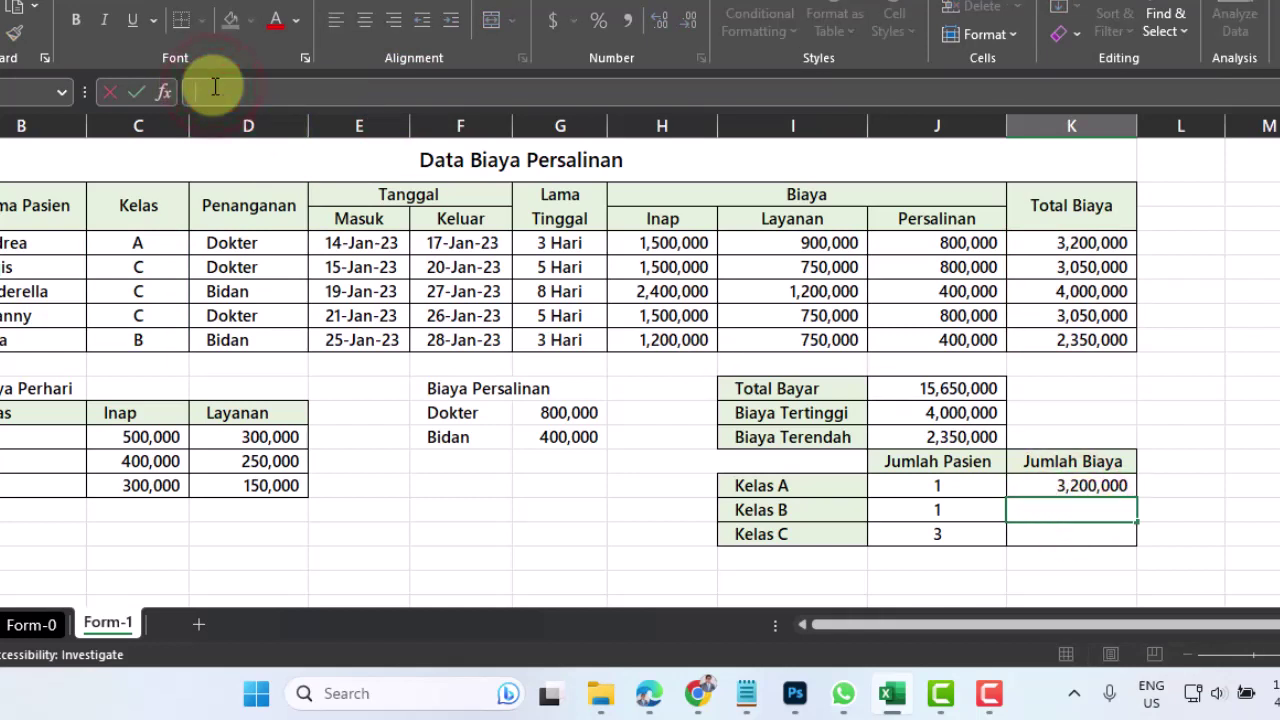
{"action": "type", "text": "=SUMIF(C4:C8,\"A\",K4:K8)"}
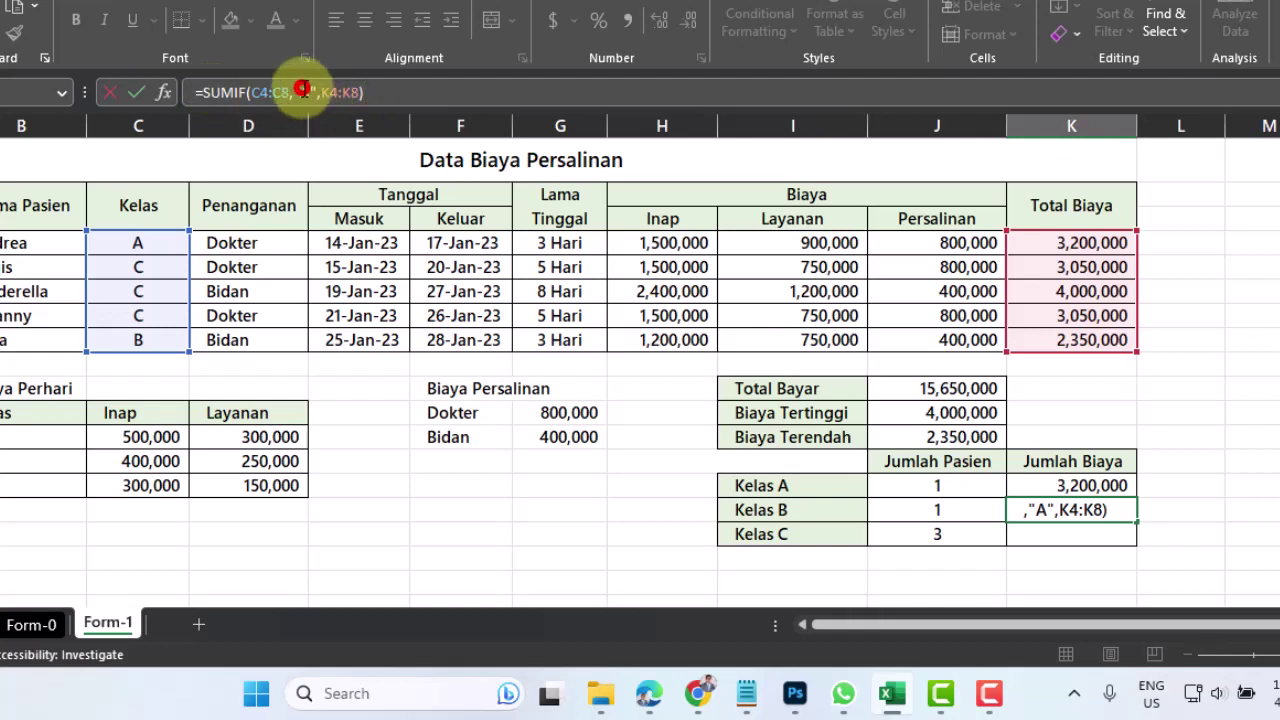
{"action": "double_click", "coordinate": [304, 92]}
{"action": "type", "text": "B"}
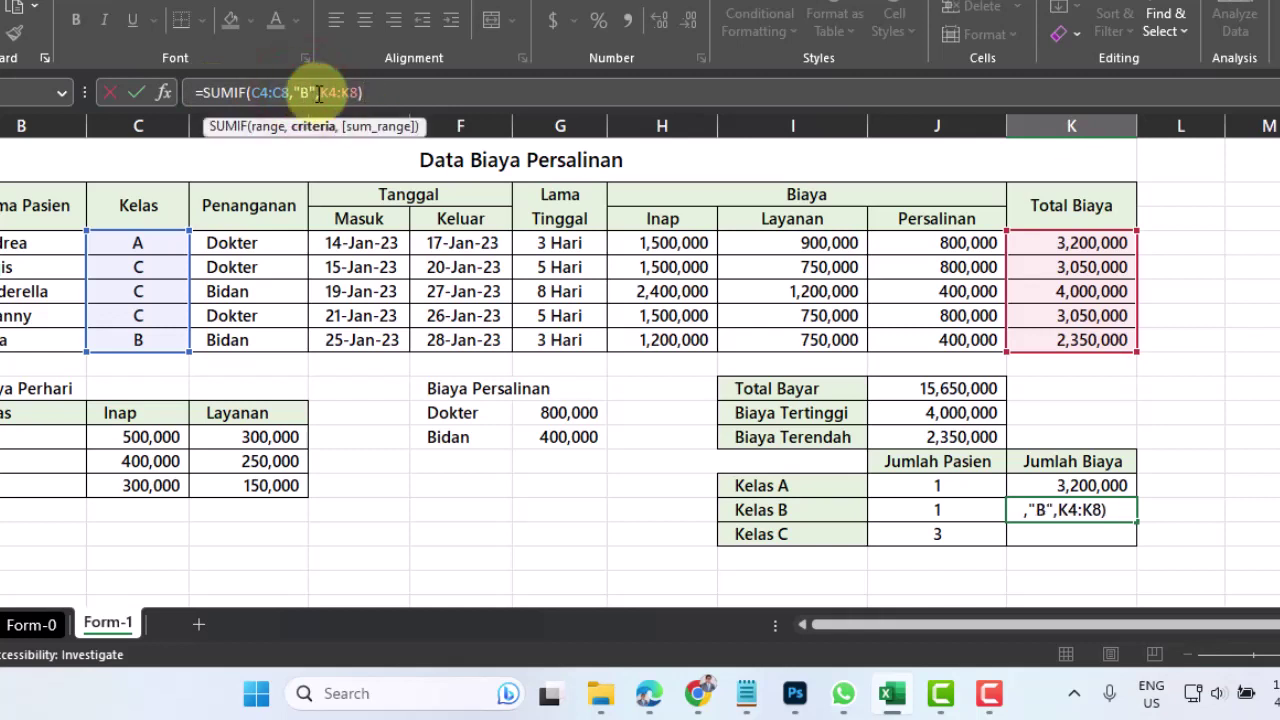
{"action": "key", "text": "Return"}
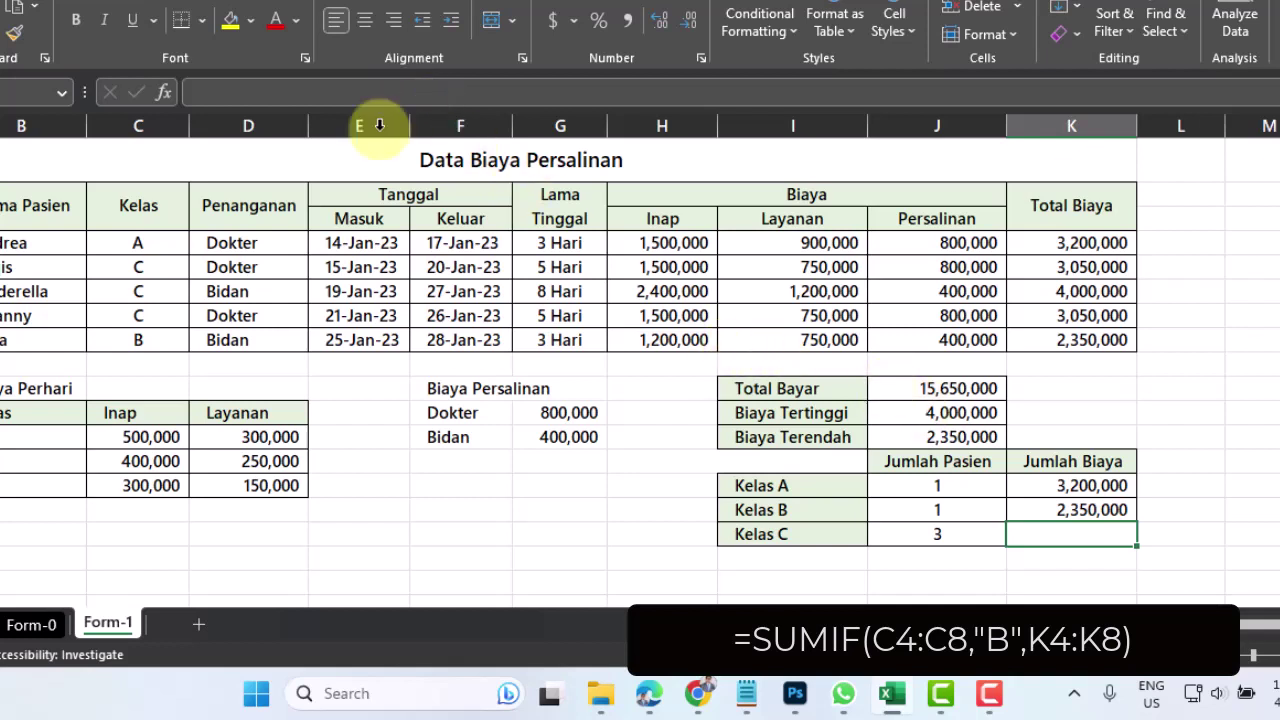
Paste the SUMIF formula for Kelas C with criterion "C", giving 10,100,000.
{"action": "left_click", "coordinate": [224, 89]}
{"action": "type", "text": "=SUMIF(C4:C8,\"A\",K4:K8)"}
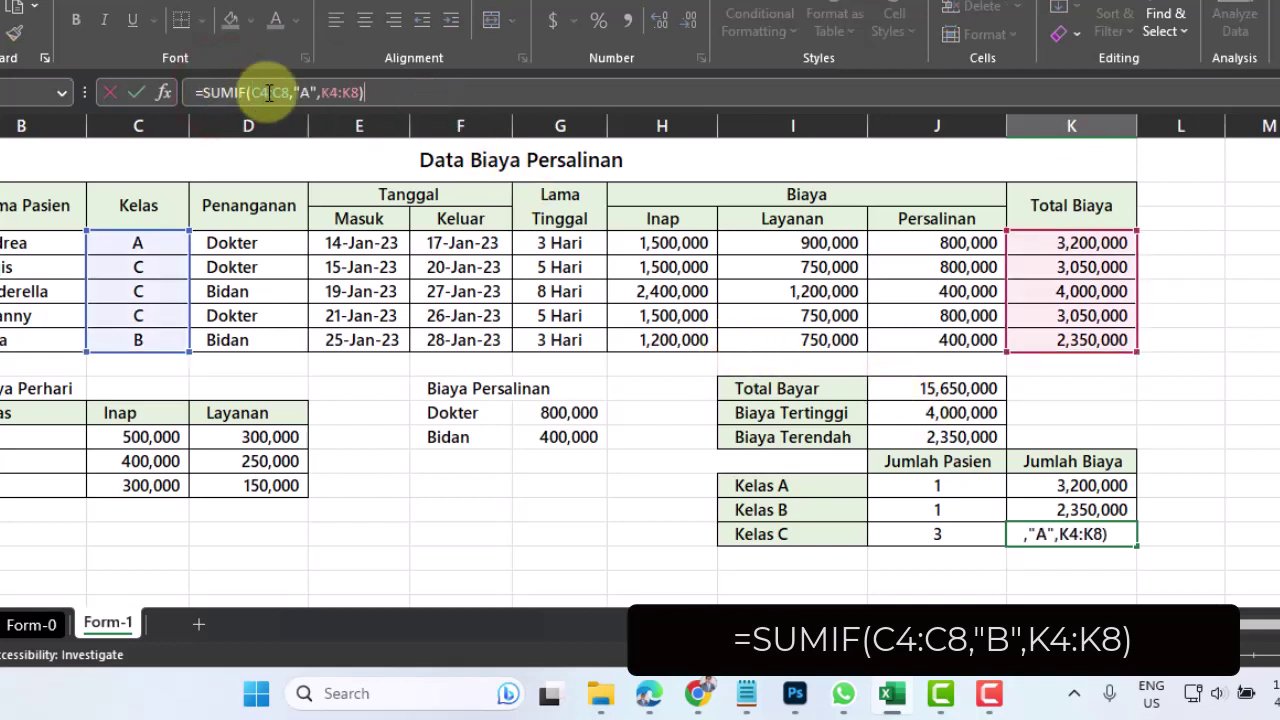
{"action": "double_click", "coordinate": [300, 91]}
{"action": "type", "text": "C"}
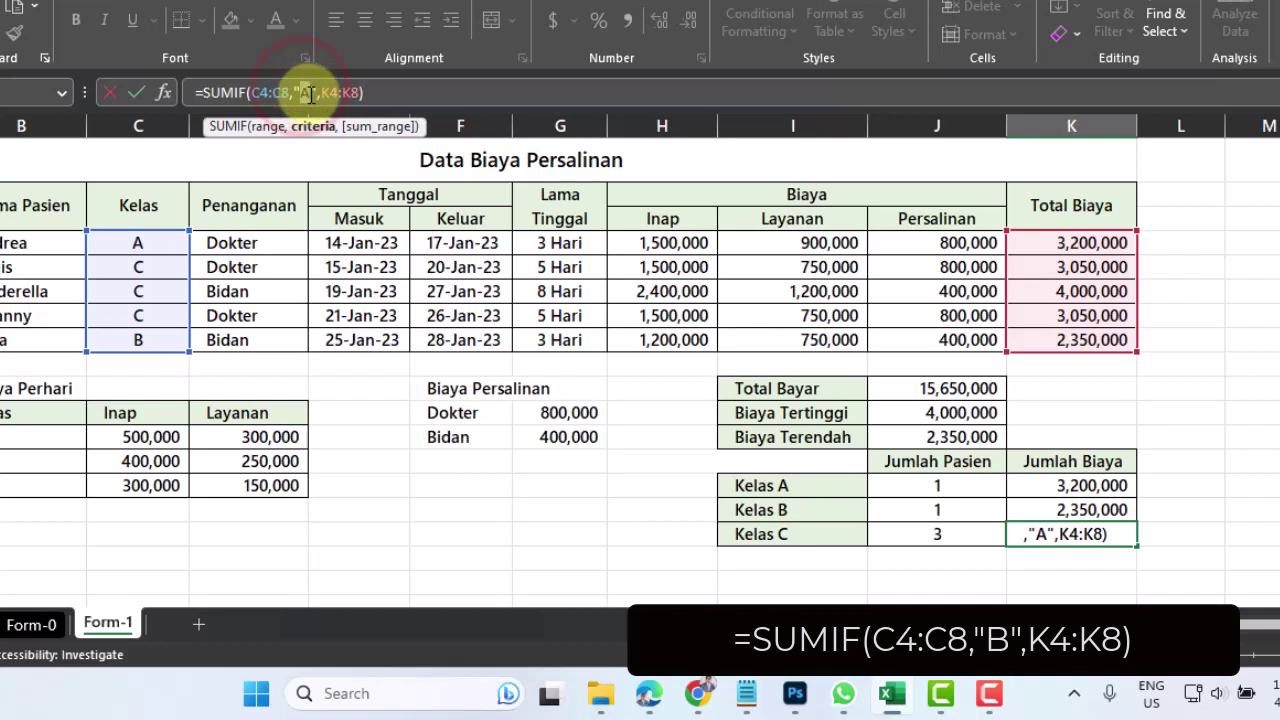
{"action": "key", "text": "Return"}
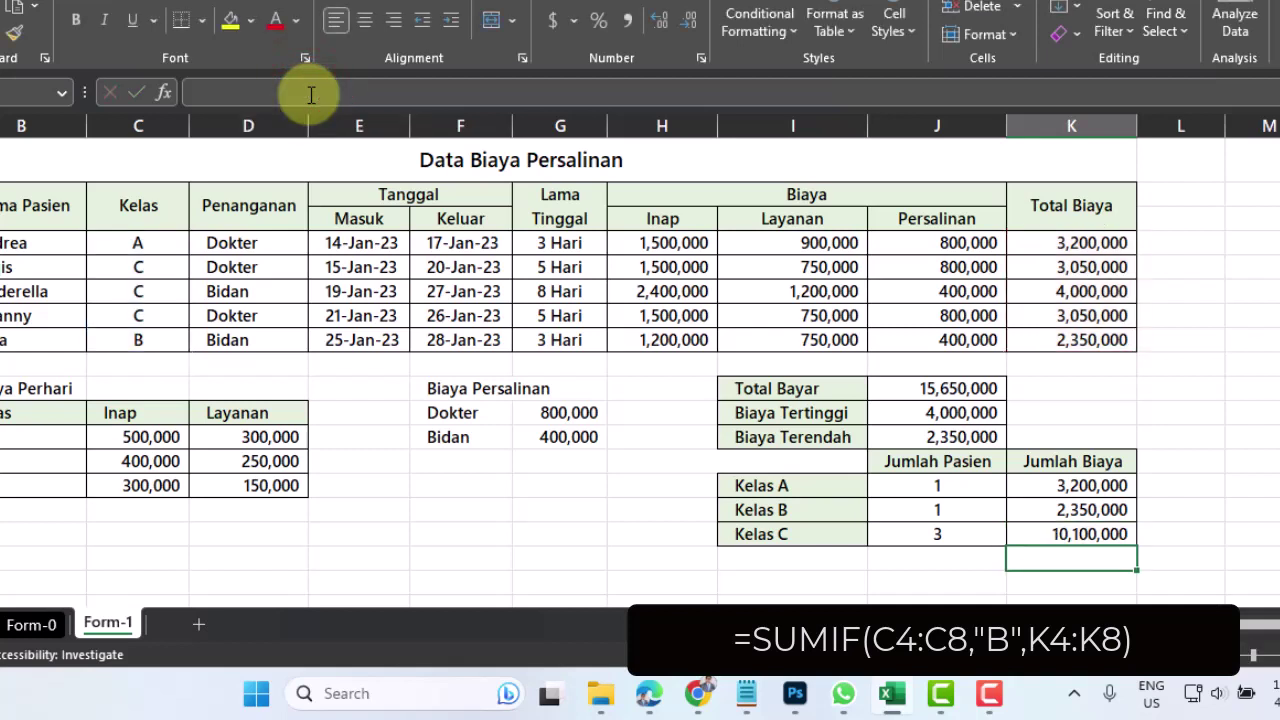
{"action": "left_click", "coordinate": [1077, 530]}
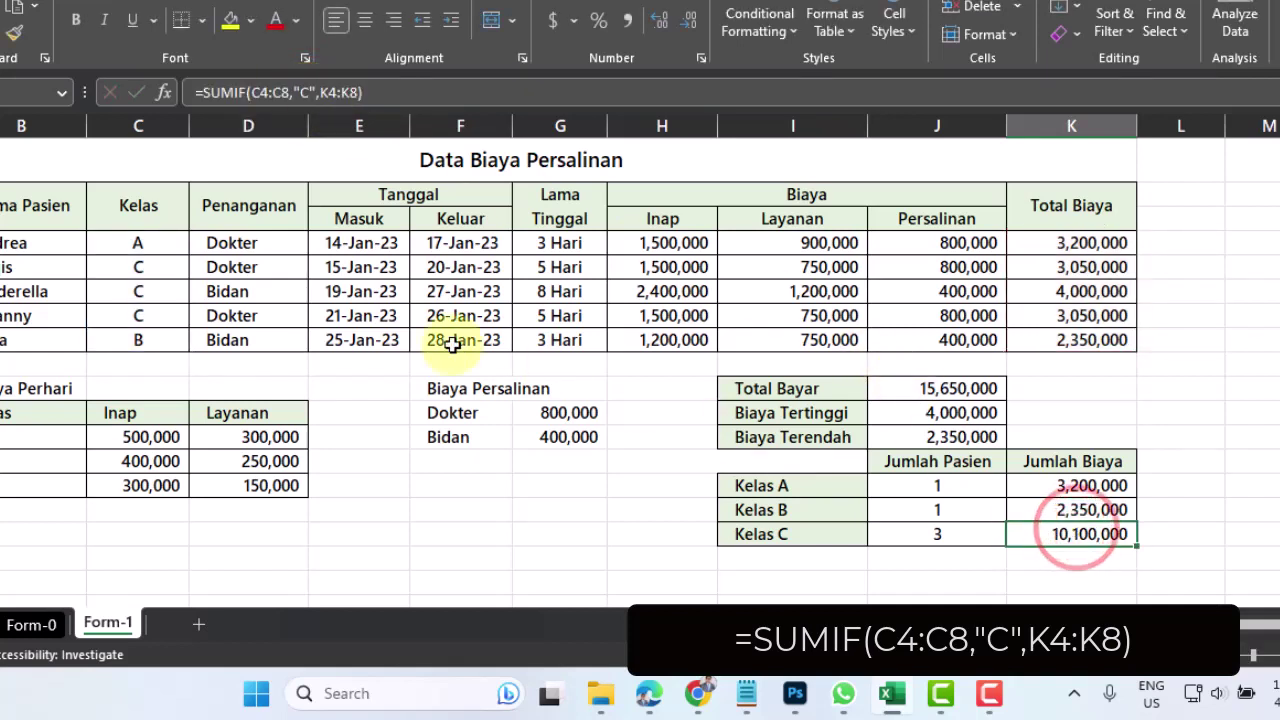
{"action": "left_click", "coordinate": [145, 262]}
Change the second patient's Kelas to A and check the three COUNTIF patient counts.
{"action": "type", "text": "A"}
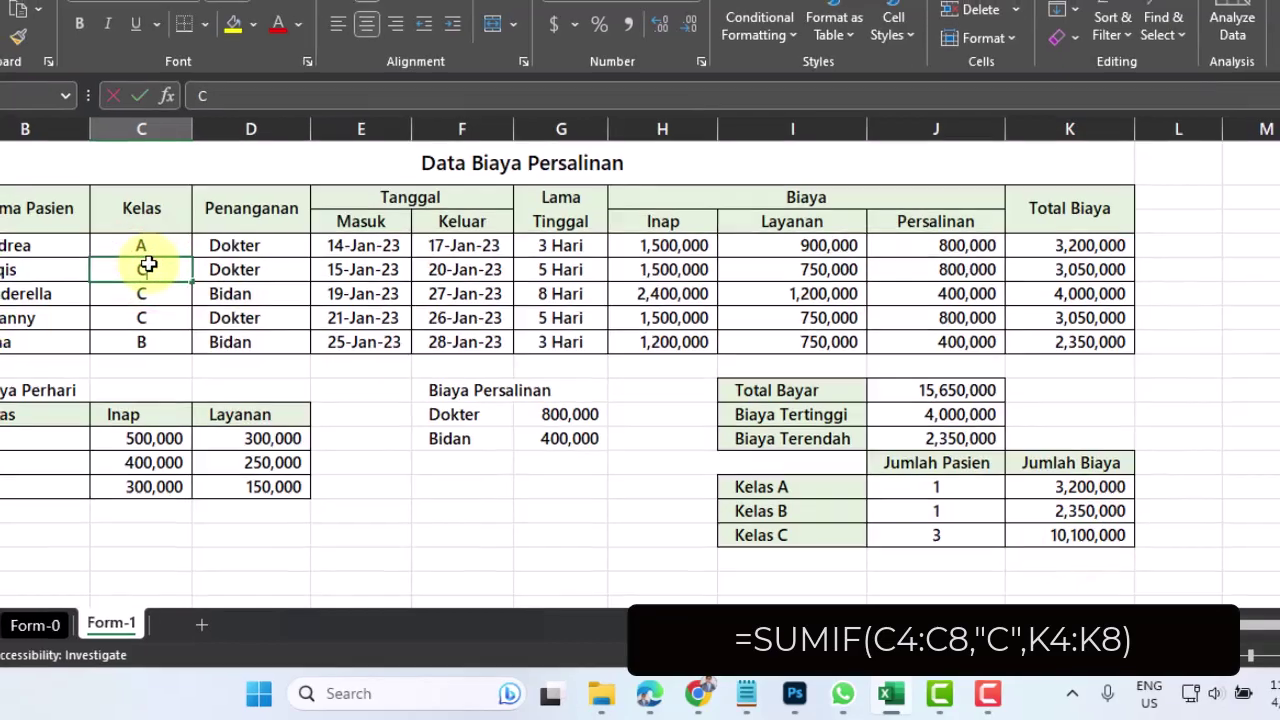
{"action": "key", "text": "Return"}
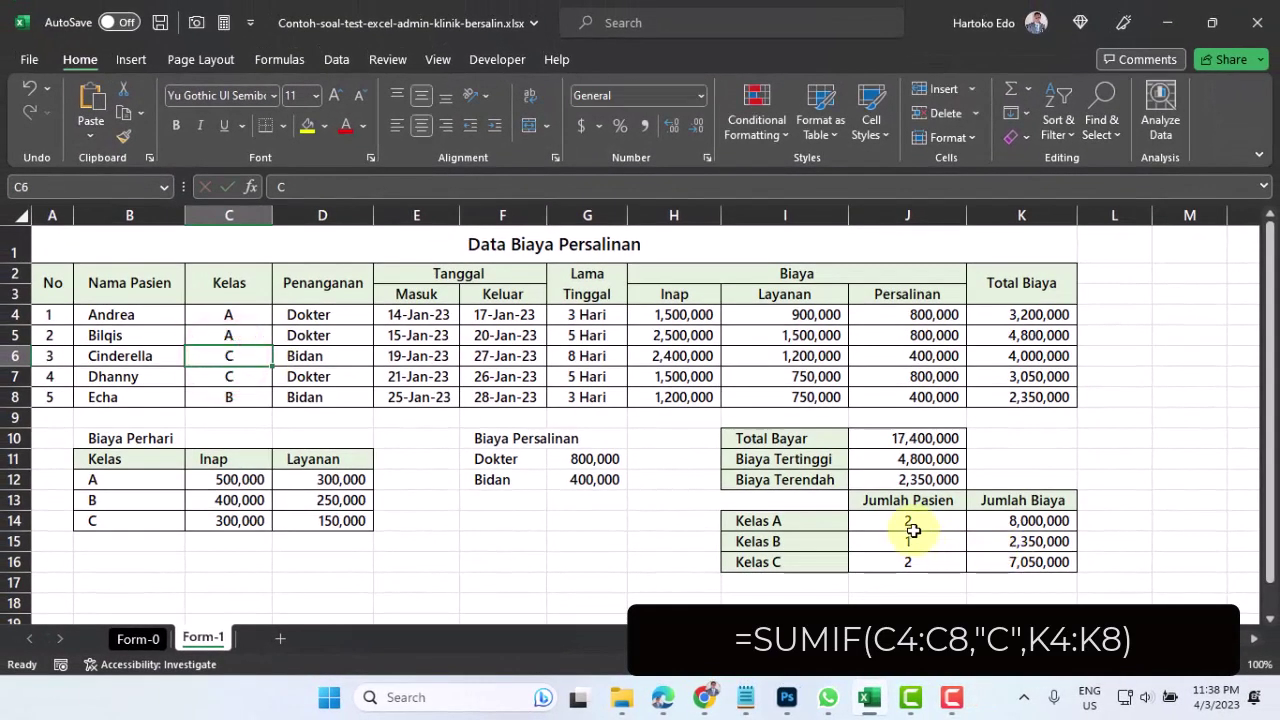
{"action": "left_click", "coordinate": [908, 521]}
{"action": "left_click", "coordinate": [908, 541]}
{"action": "left_click", "coordinate": [914, 562]}
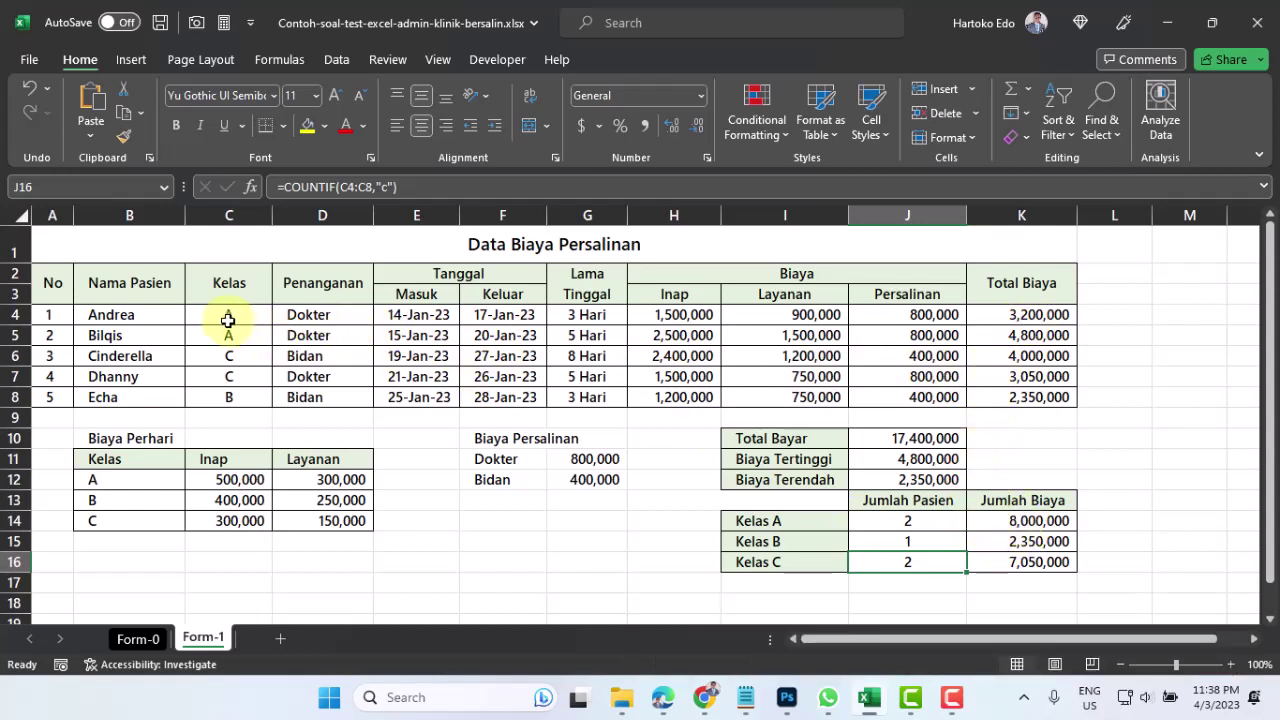
{"action": "left_click", "coordinate": [1031, 521]}
{"action": "left_click", "coordinate": [1031, 316]}
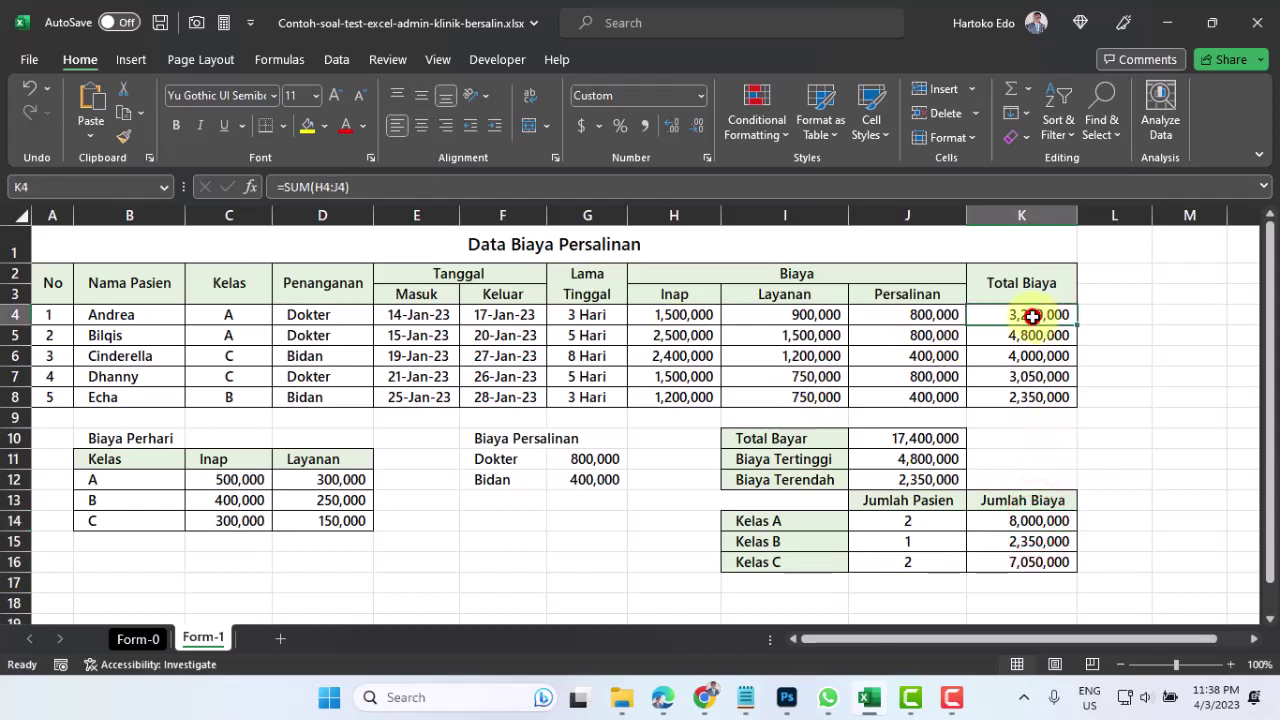
{"action": "left_click", "coordinate": [1029, 336]}
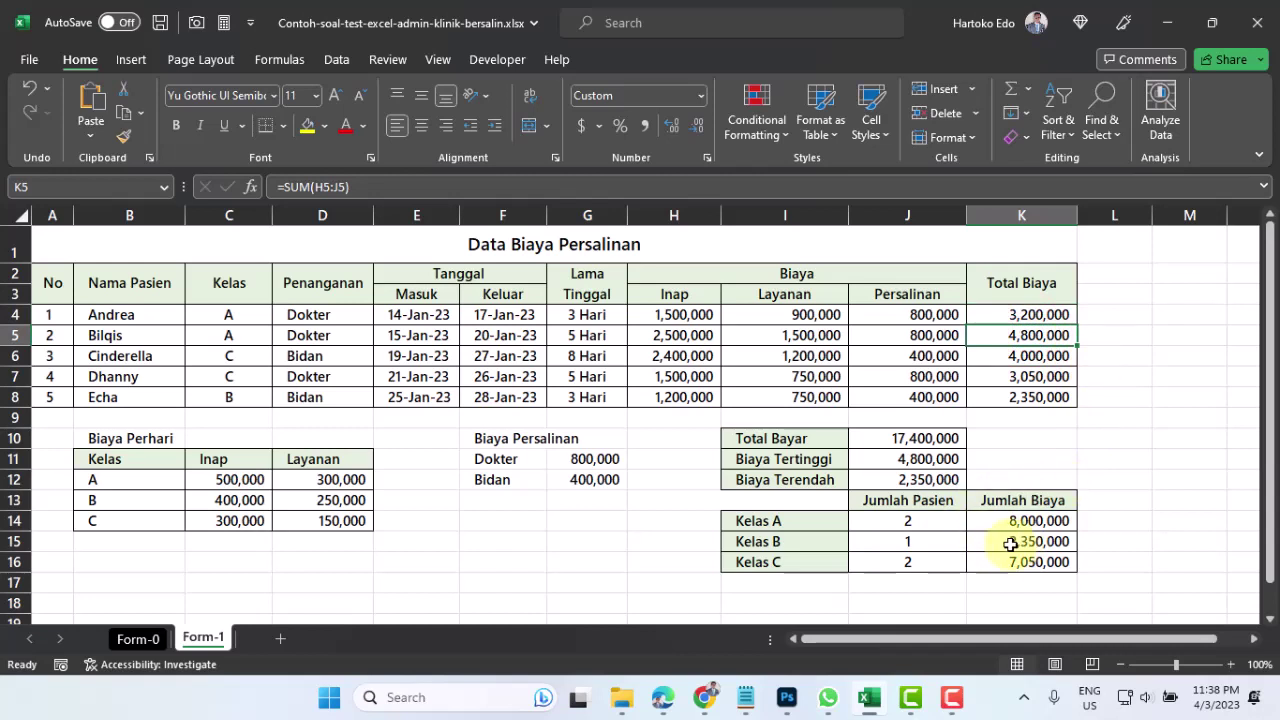
{"action": "left_click", "coordinate": [908, 563]}
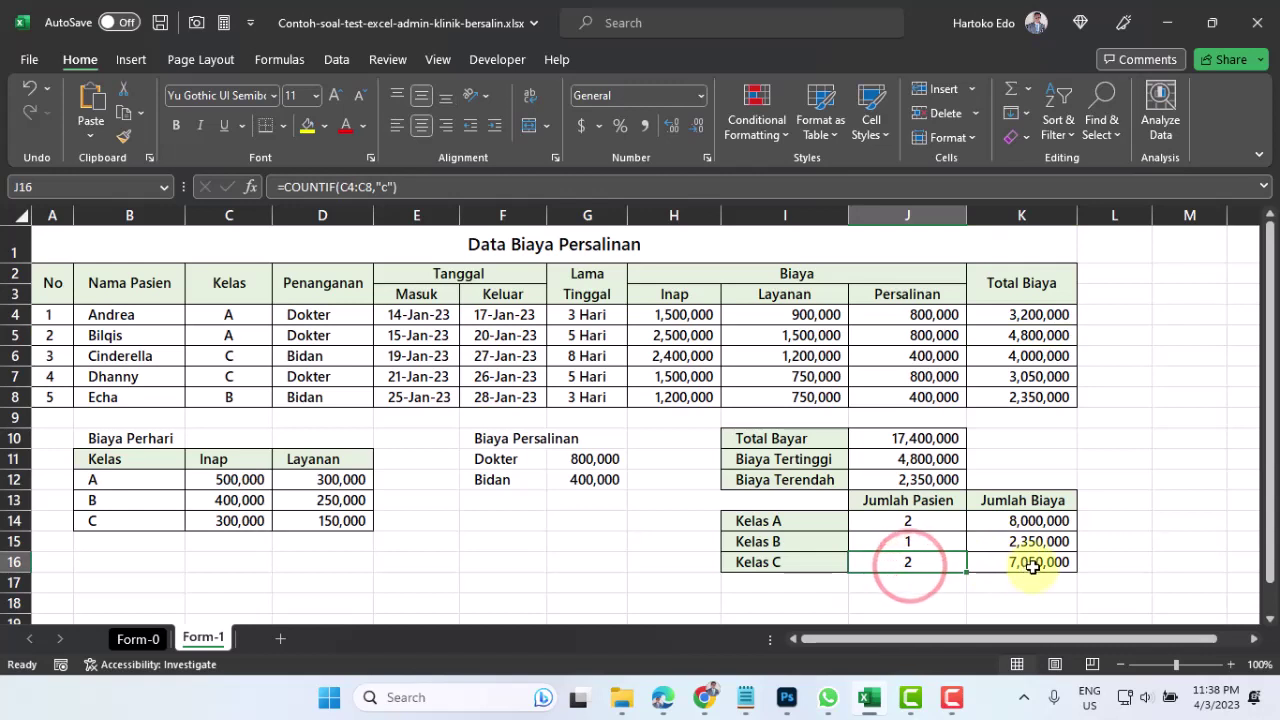
{"action": "left_click", "coordinate": [1032, 565]}
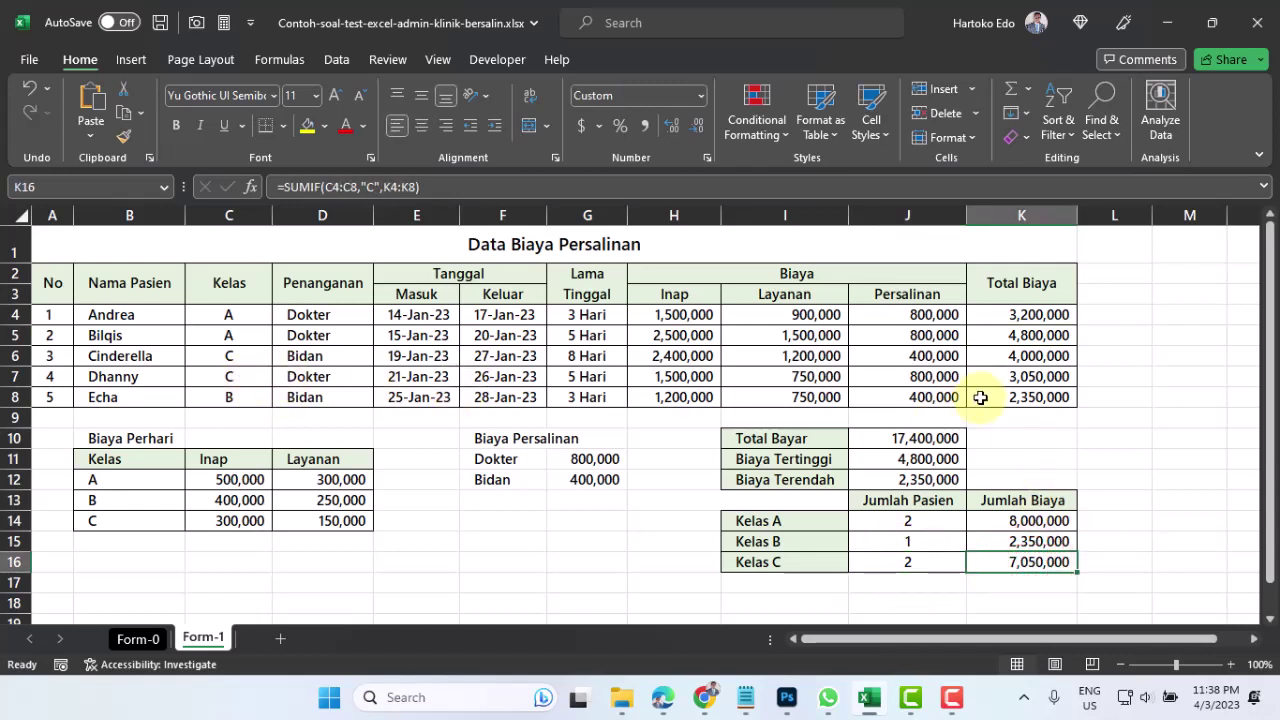
{"action": "left_click", "coordinate": [1022, 357]}
{"action": "left_click_drag", "start_coordinate": [1023, 357], "coordinate": [1023, 376]}
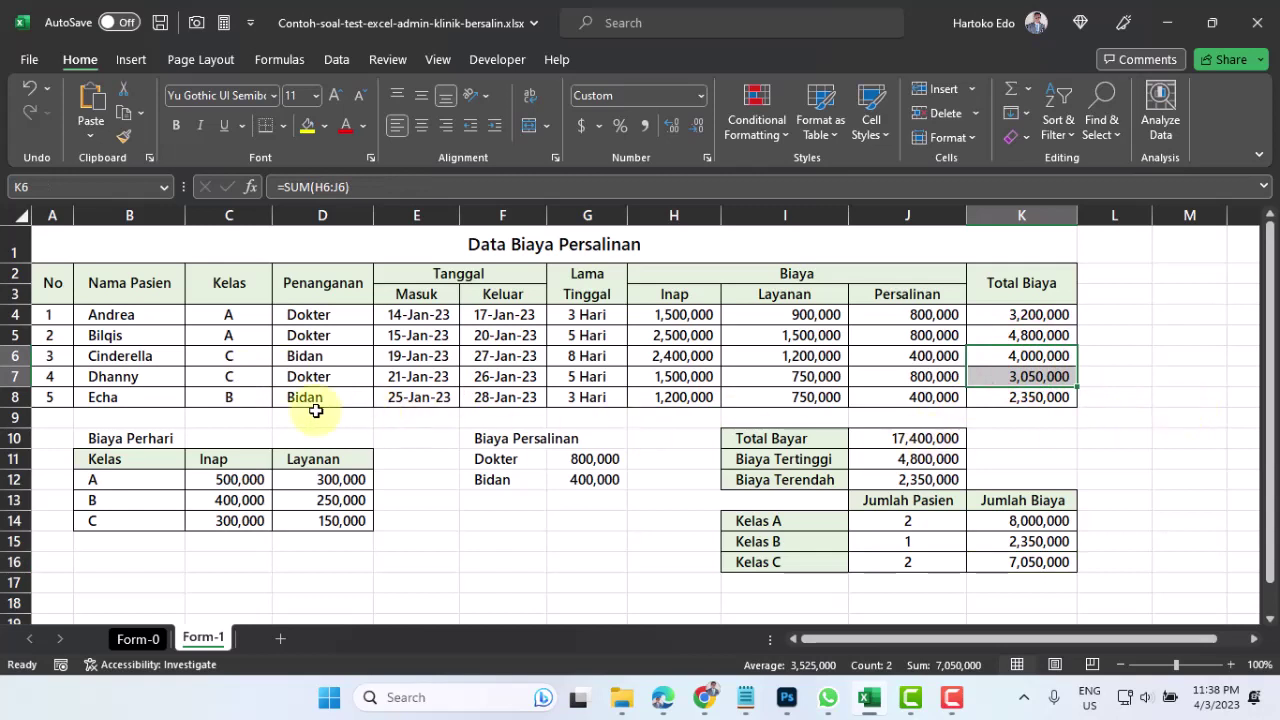
{"action": "left_click", "coordinate": [229, 397]}
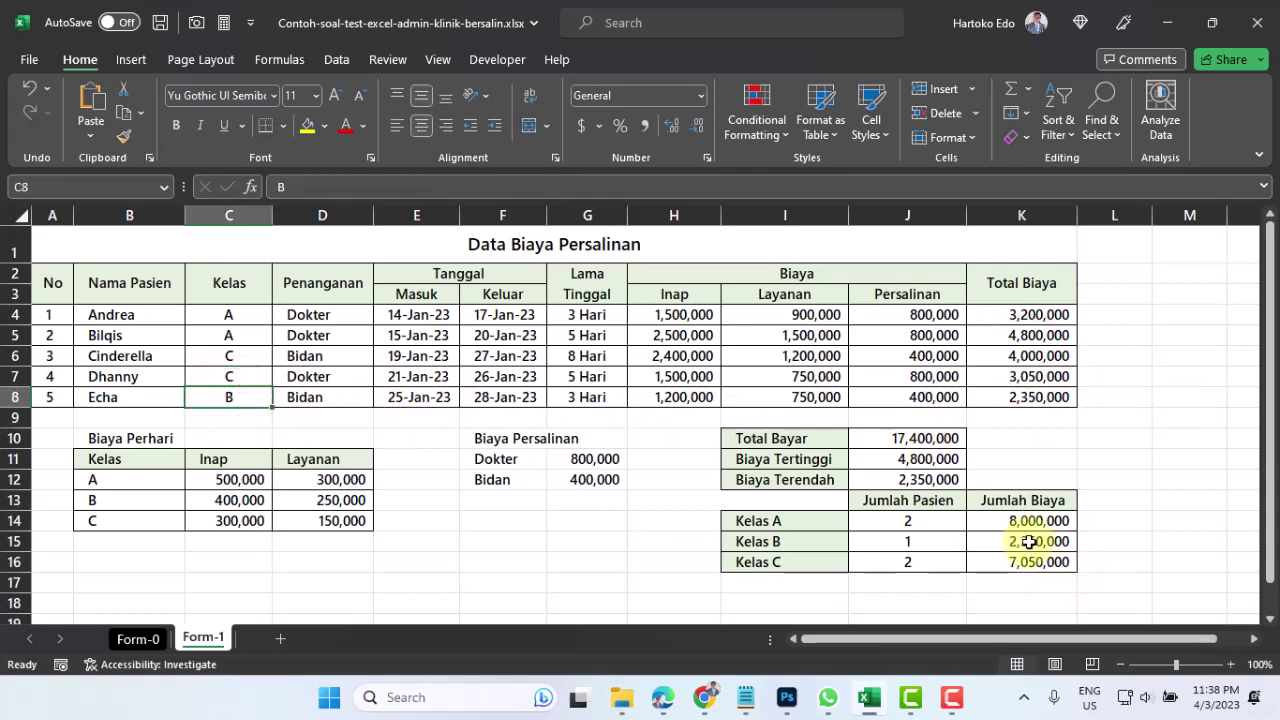
{"action": "left_click", "coordinate": [1025, 541]}
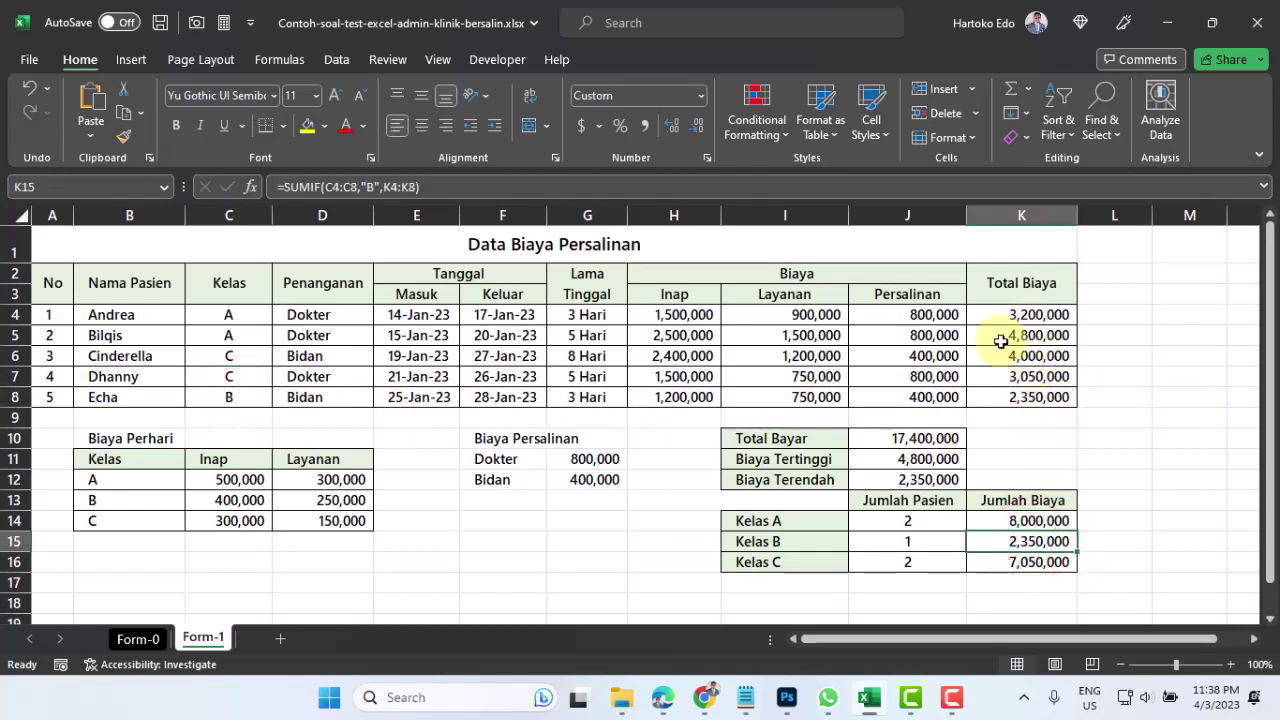
{"action": "left_click", "coordinate": [1040, 398]}
{"action": "left_click", "coordinate": [1040, 398]}
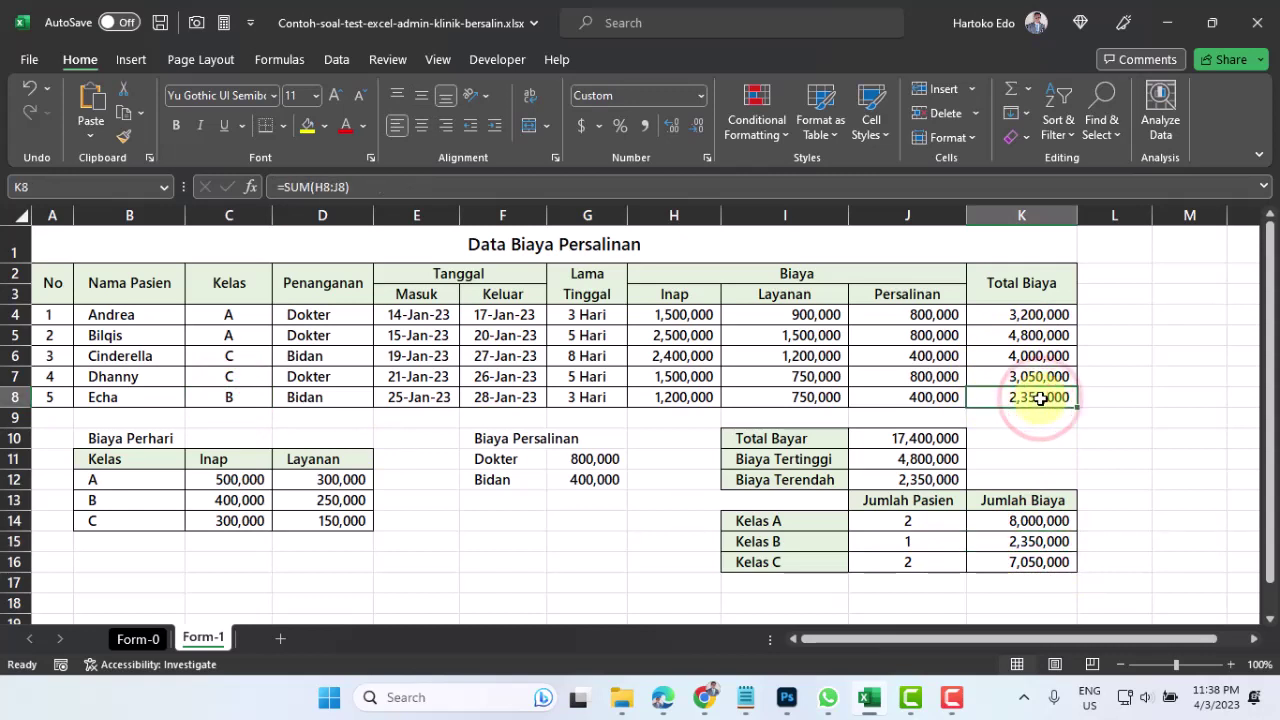